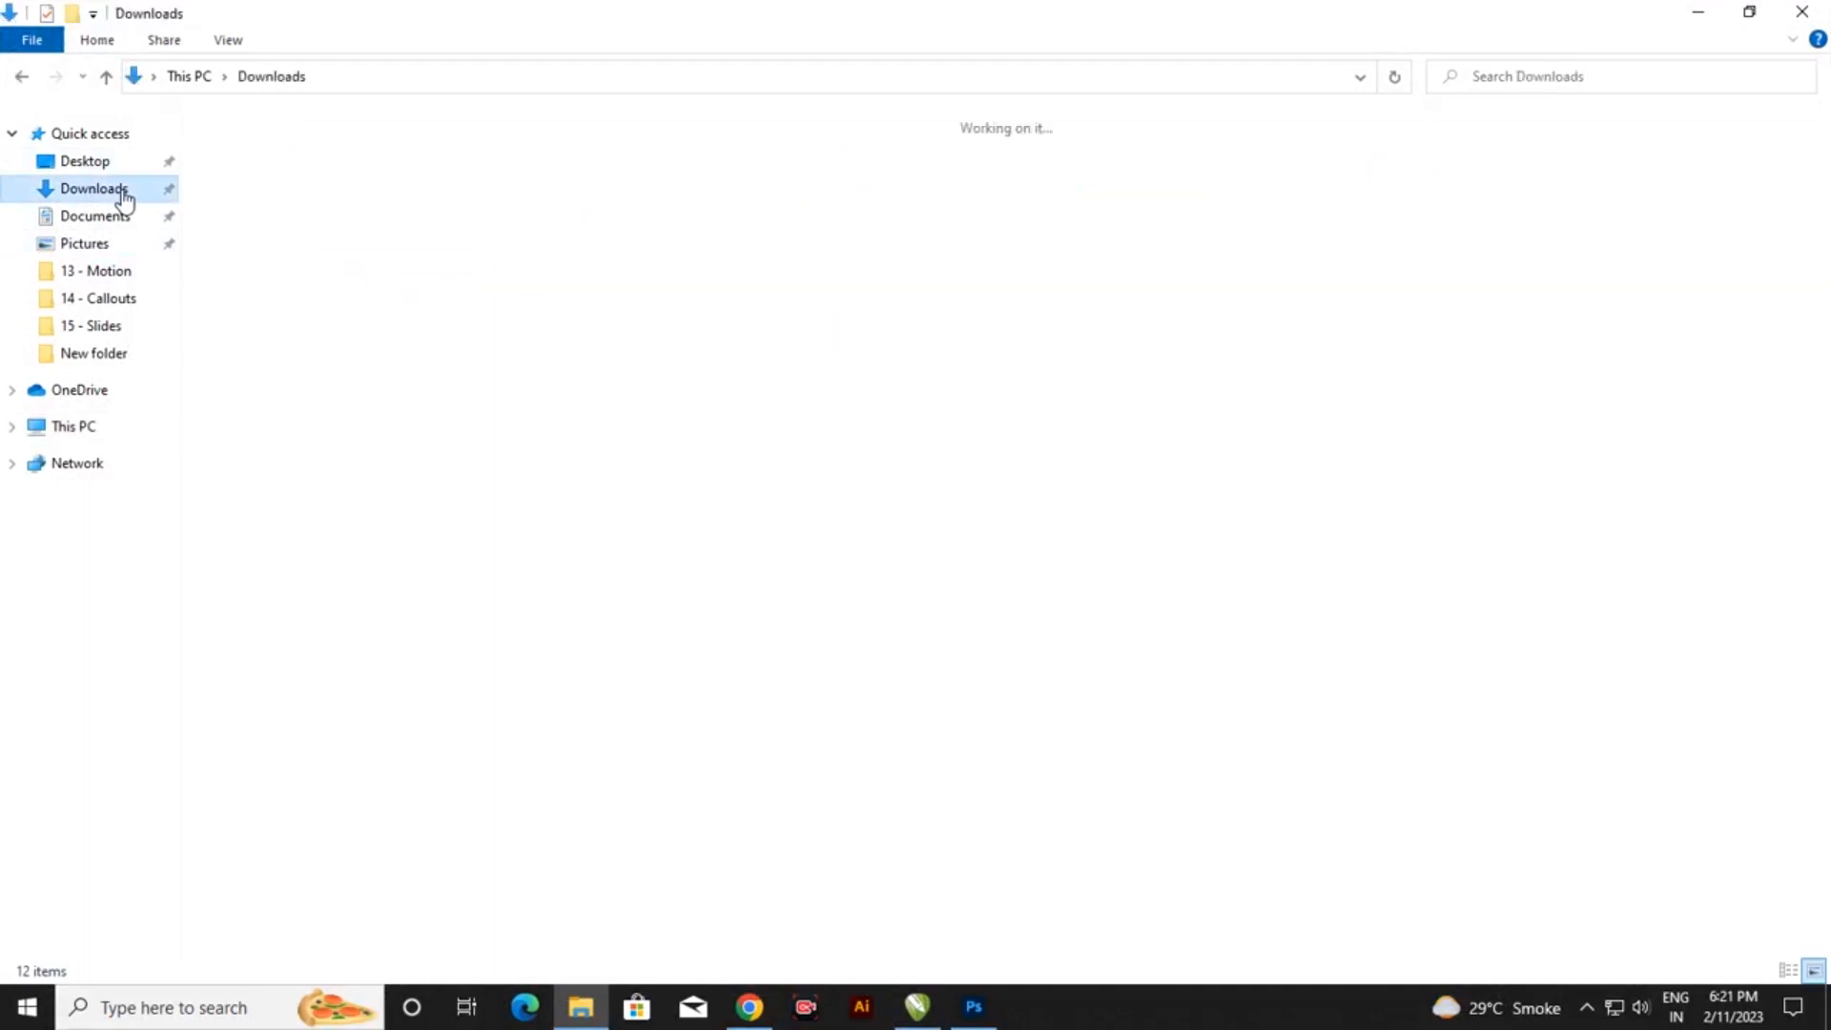
Extract the 12-2-23 archive into the Downloads folder, entering the archive password.
{"action": "left_click", "coordinate": [278, 227]}
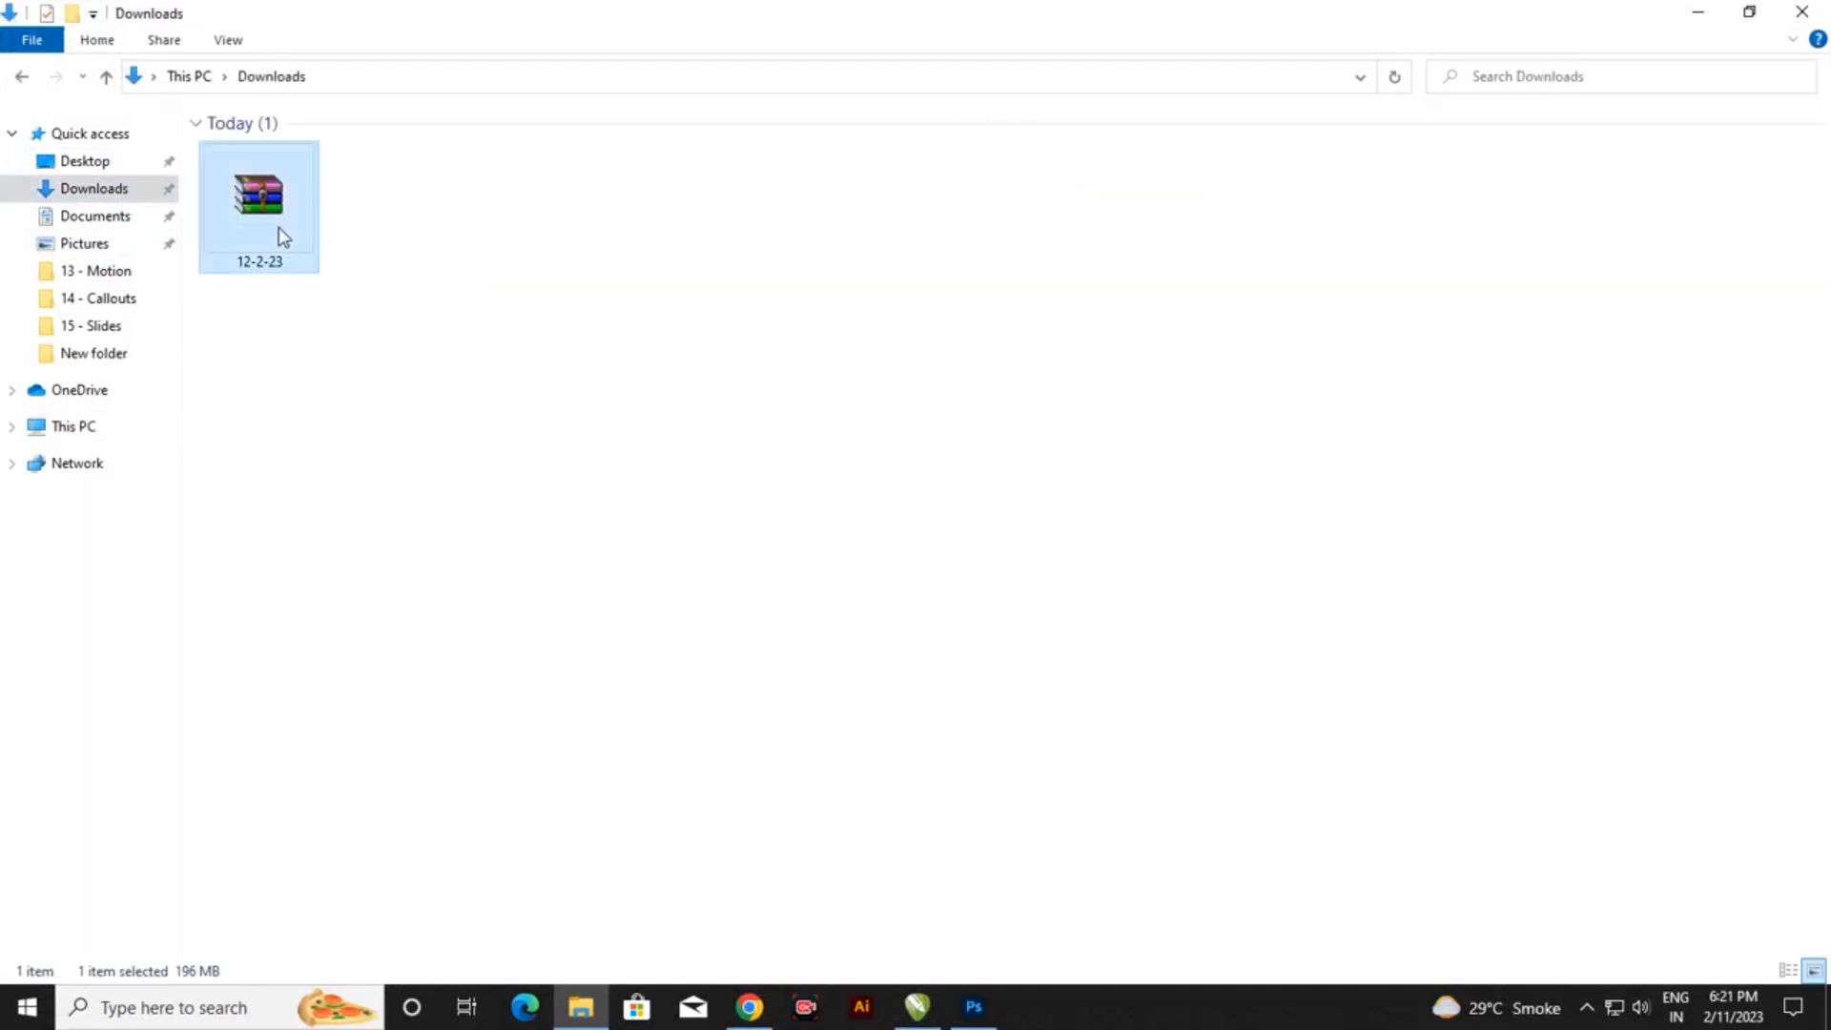
{"action": "right_click", "coordinate": [278, 227]}
{"action": "left_click", "coordinate": [359, 318]}
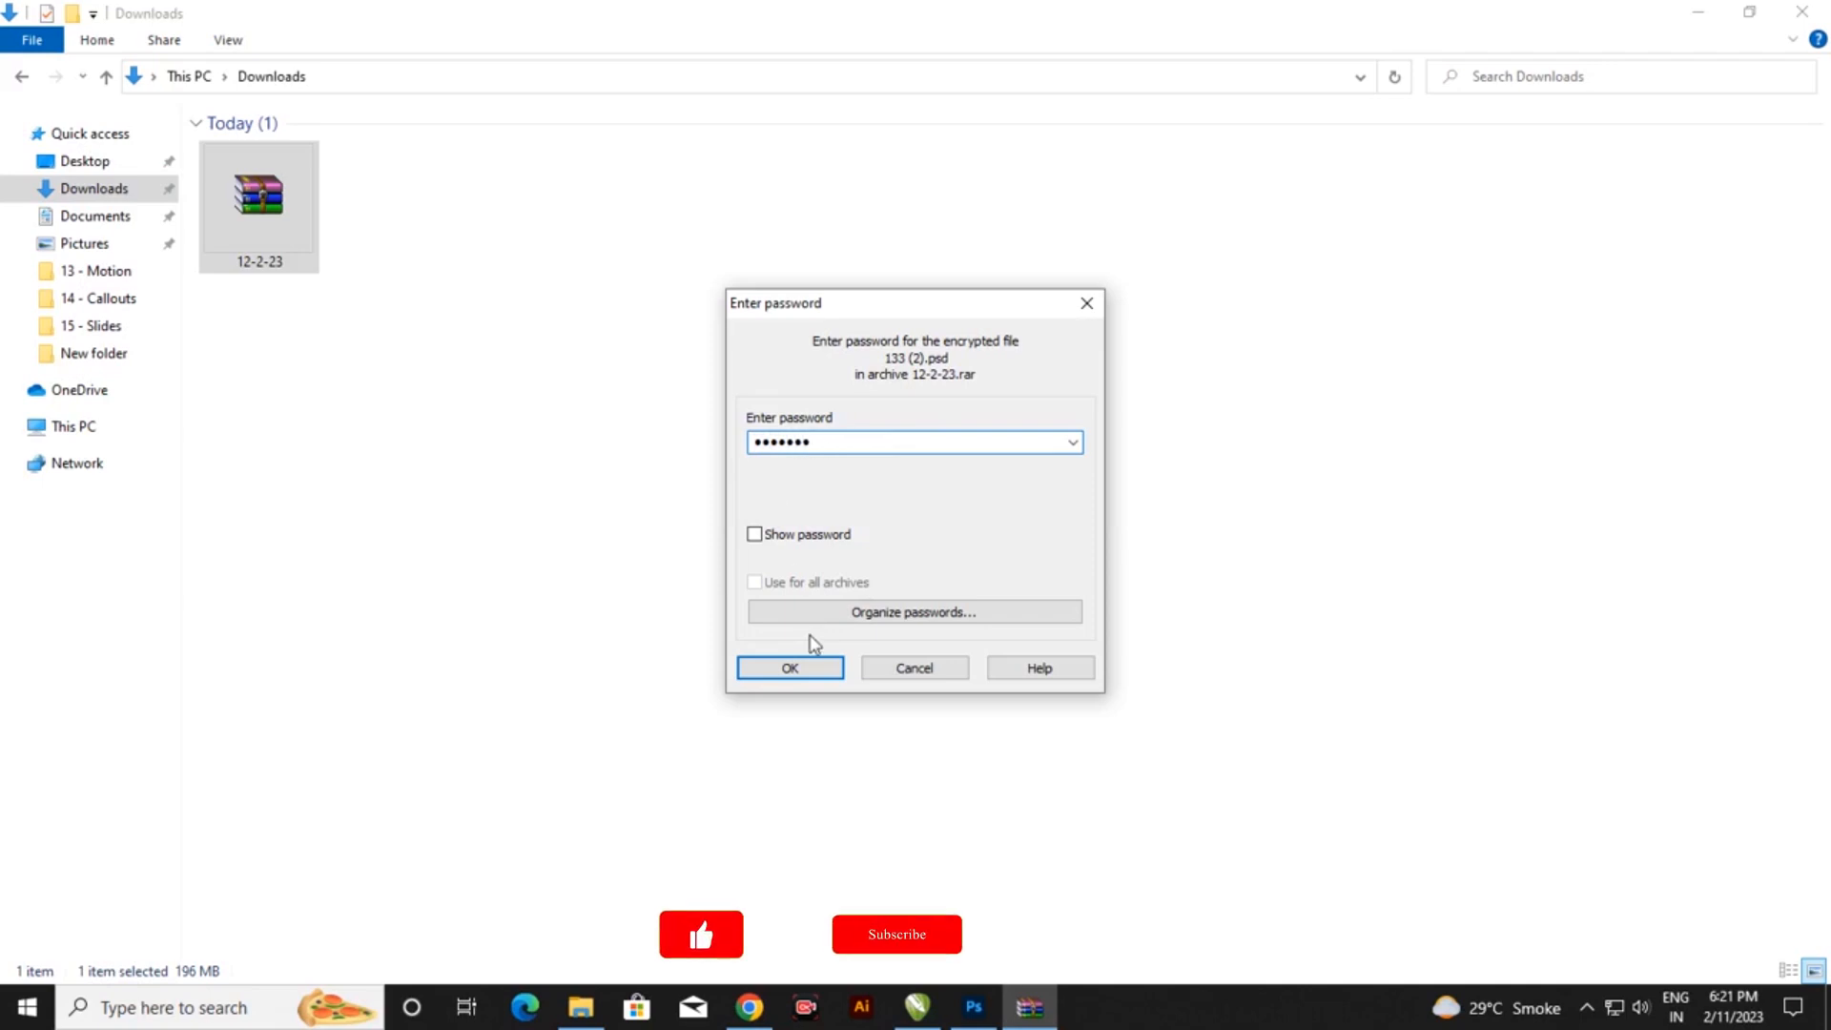
{"action": "left_click", "coordinate": [806, 667]}
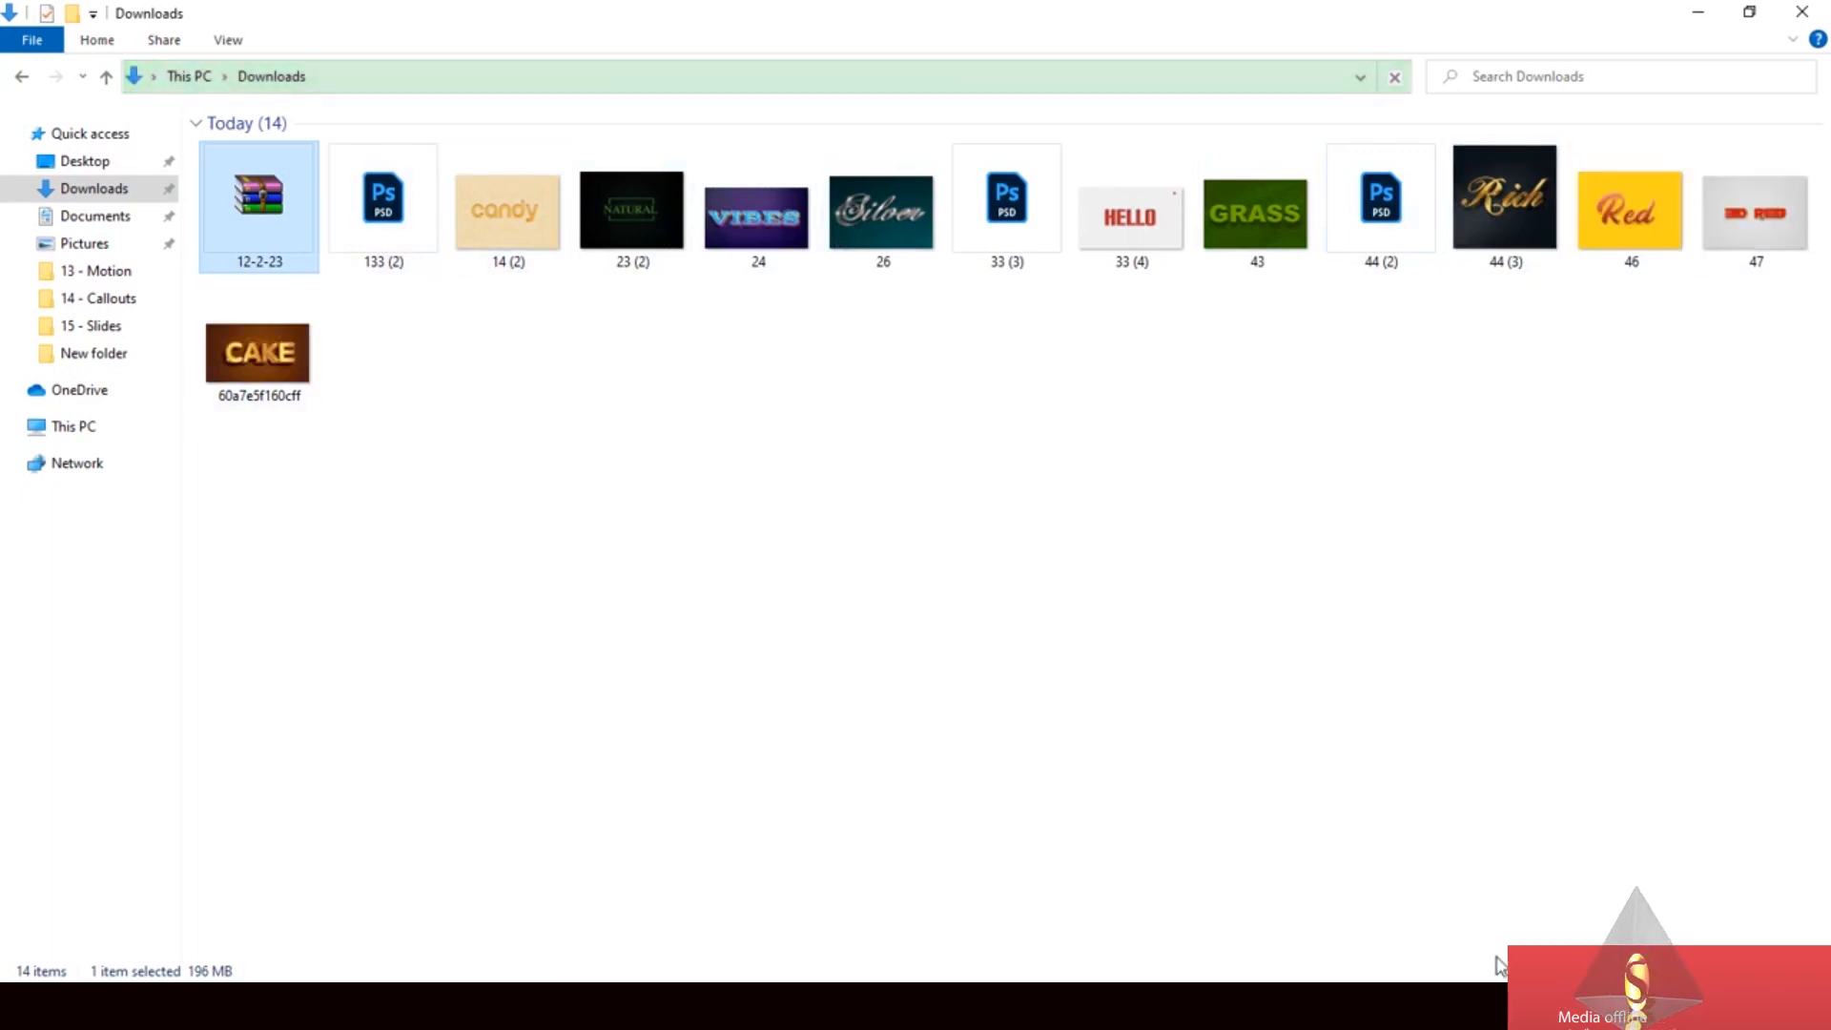
Open 14 (2).psd in Photoshop and open the contents of the Place Your Text Here smart object.
{"action": "left_click_drag", "start_coordinate": [484, 214], "coordinate": [932, 622]}
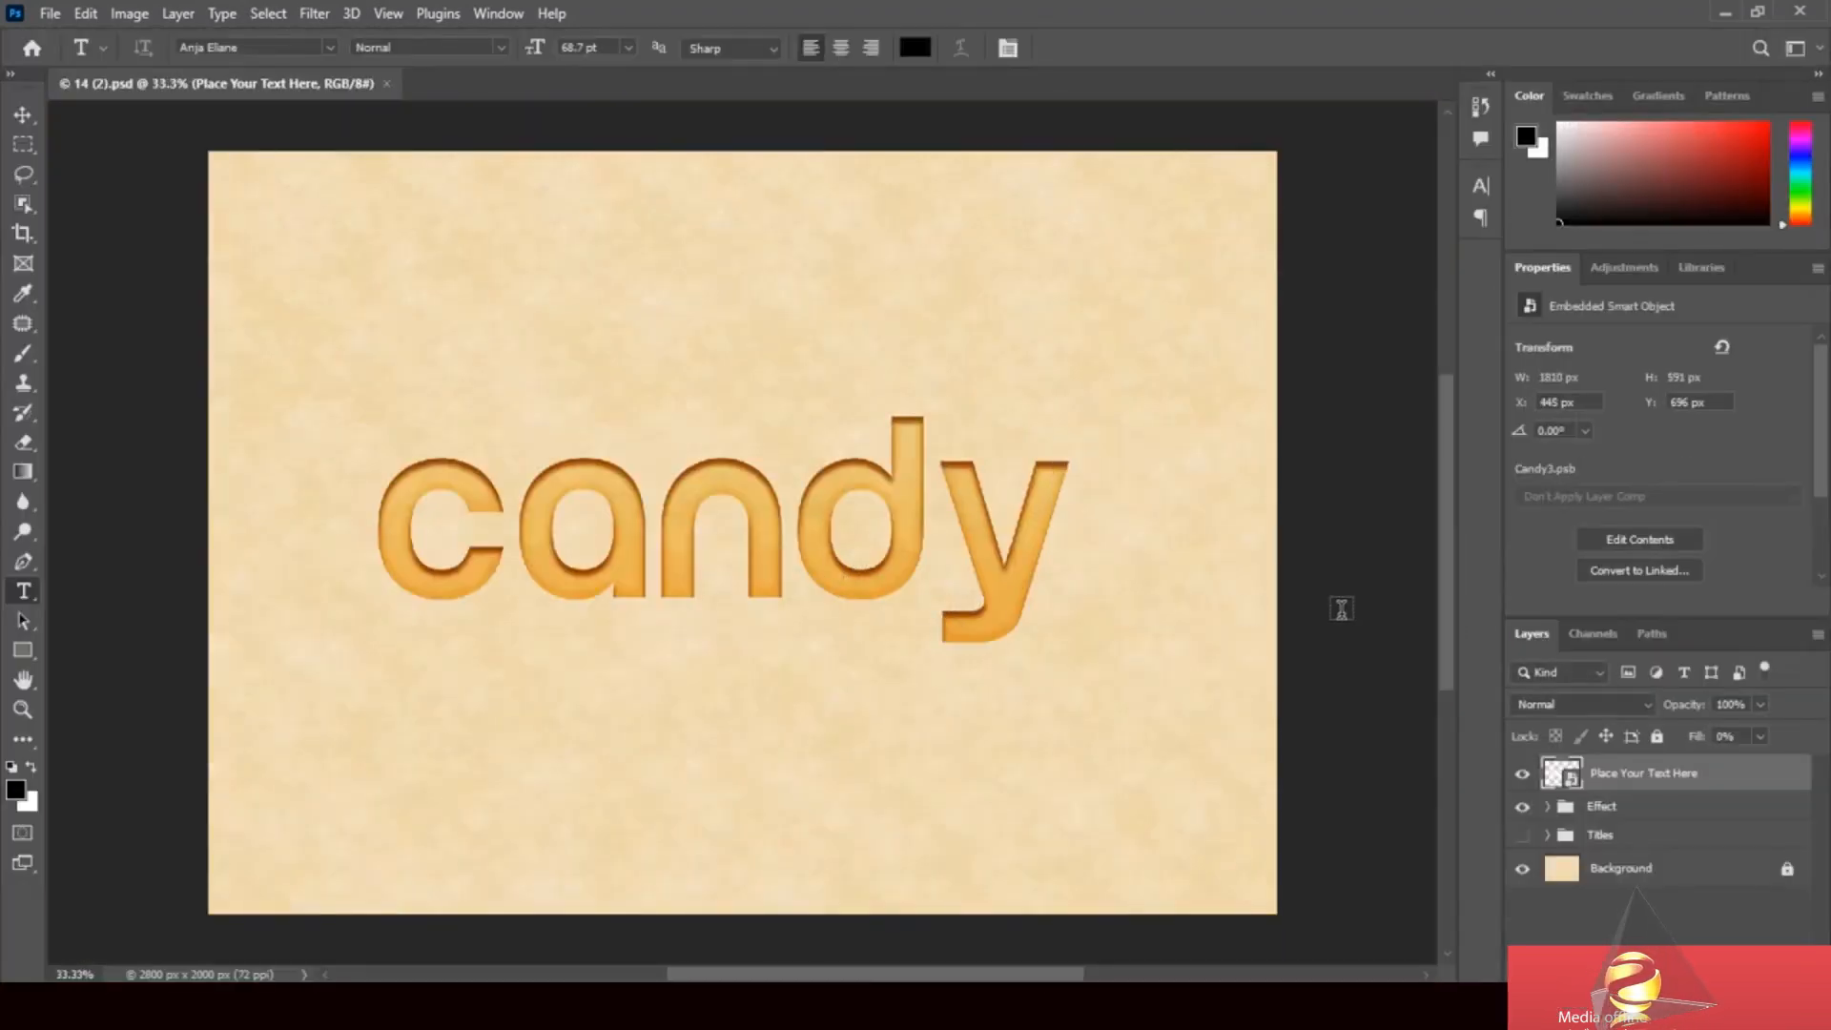
{"action": "left_click", "coordinate": [21, 115]}
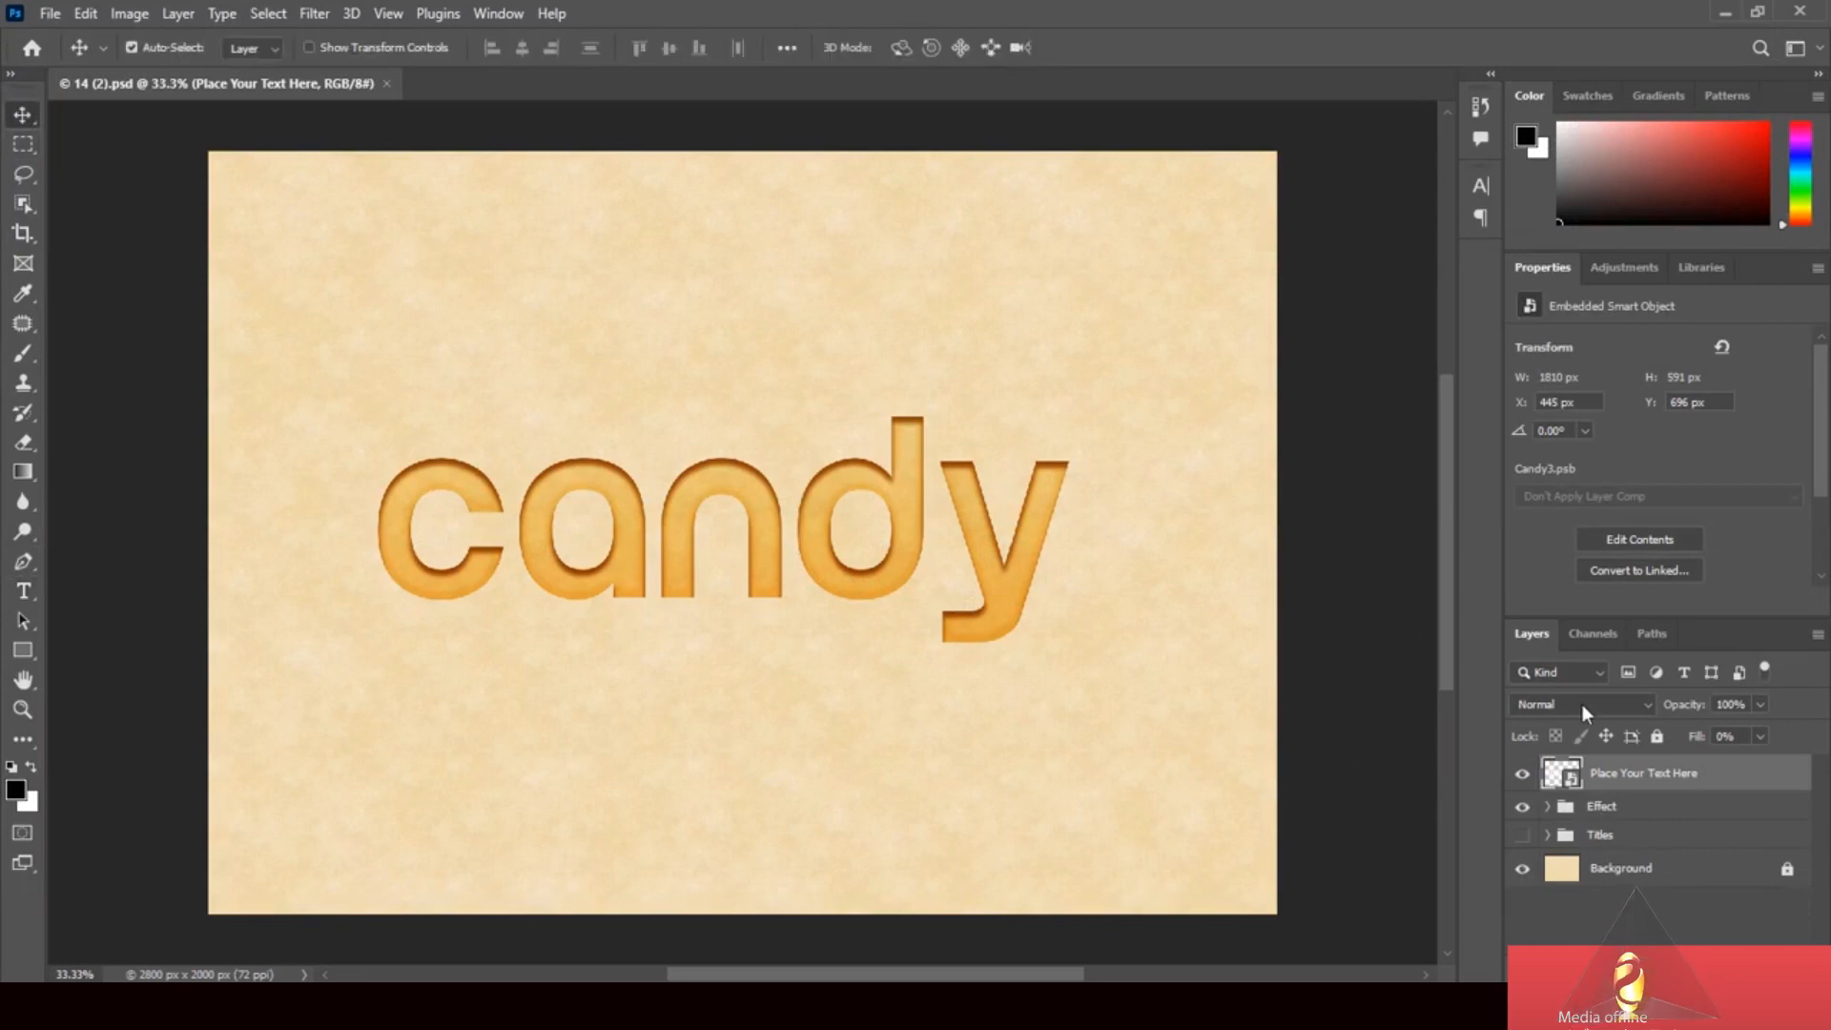
{"action": "double_click", "coordinate": [1561, 773]}
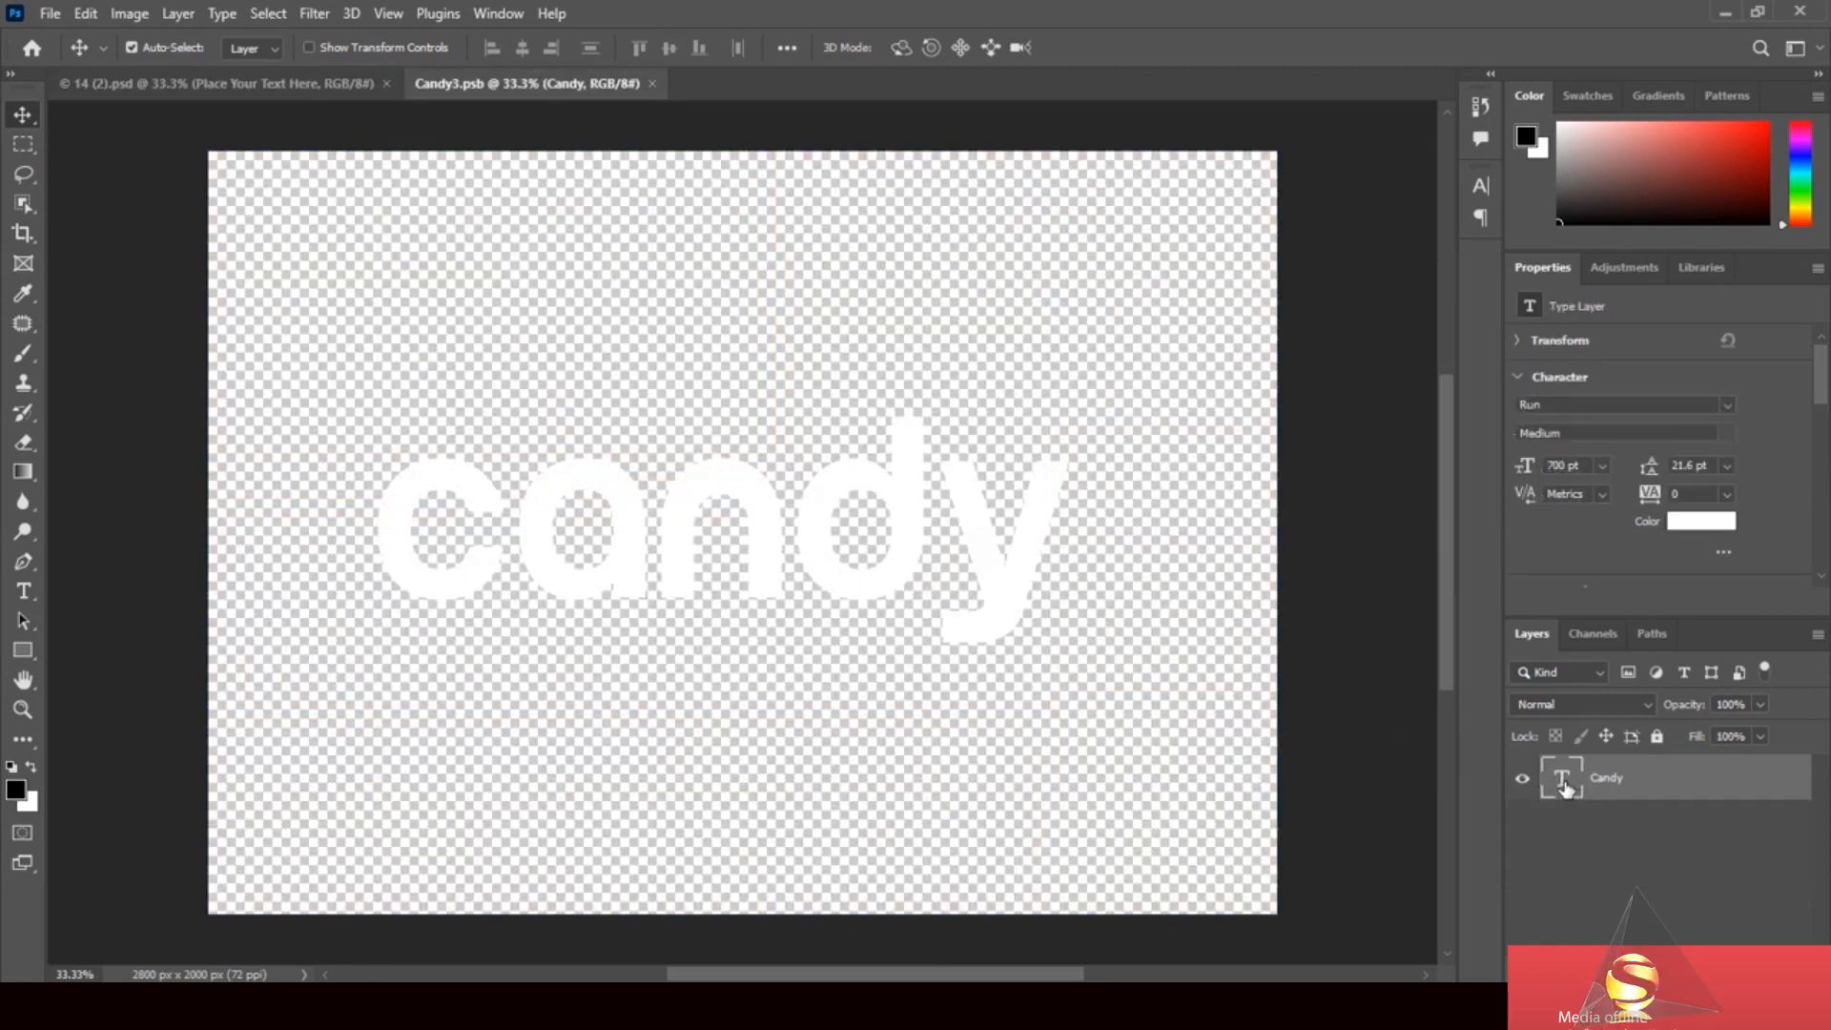
Replace the word "candy" in the text layer with "mumbai".
{"action": "double_click", "coordinate": [960, 633]}
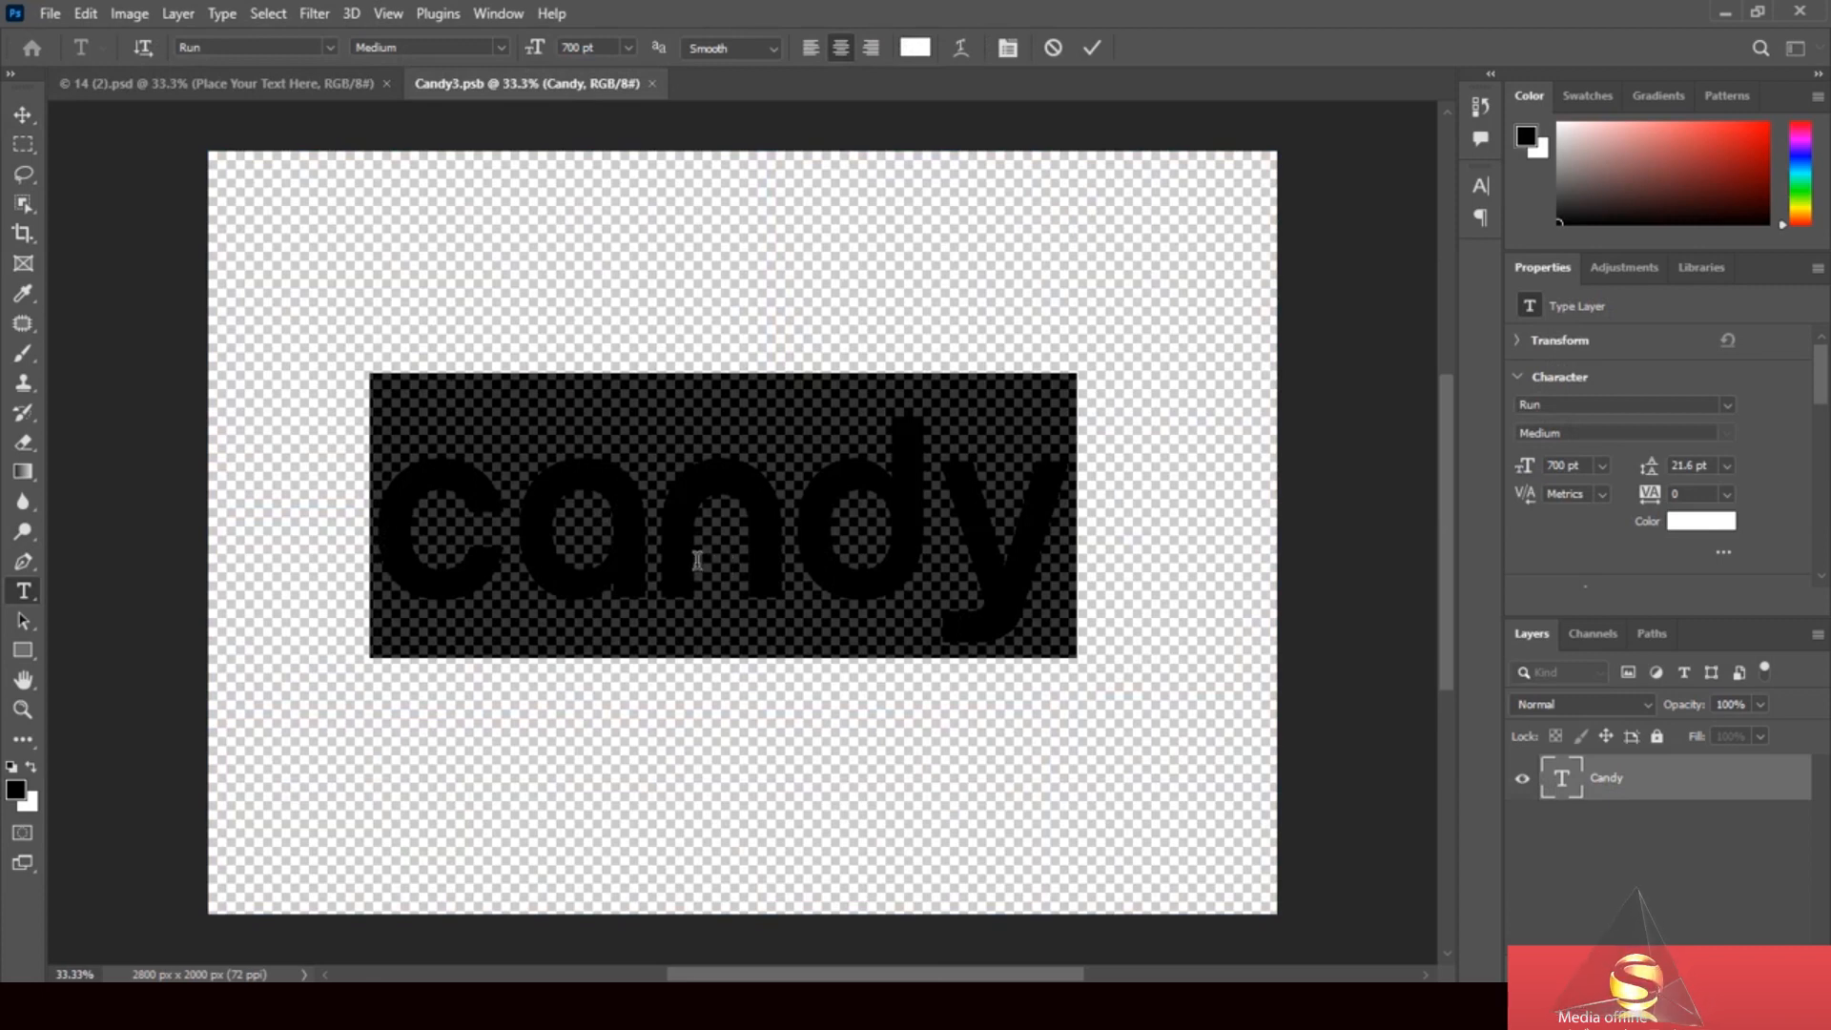
{"action": "type", "text": "m"}
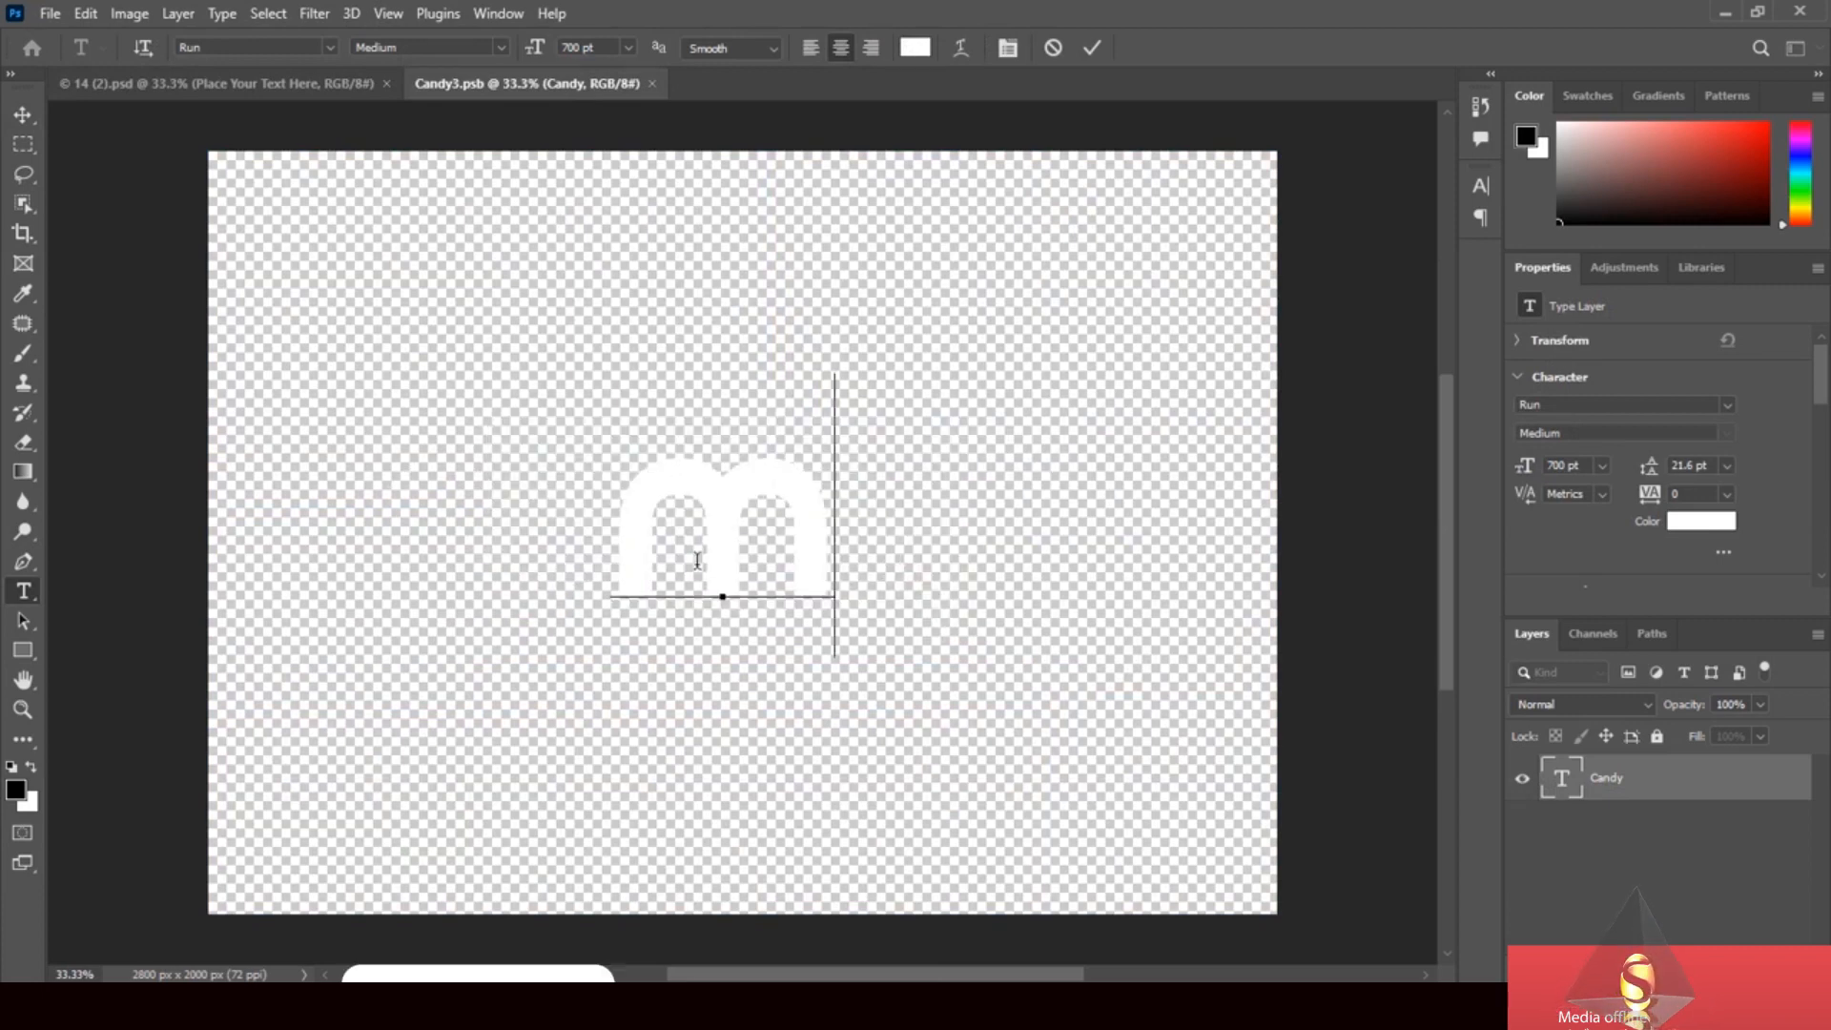
{"action": "type", "text": "umbai"}
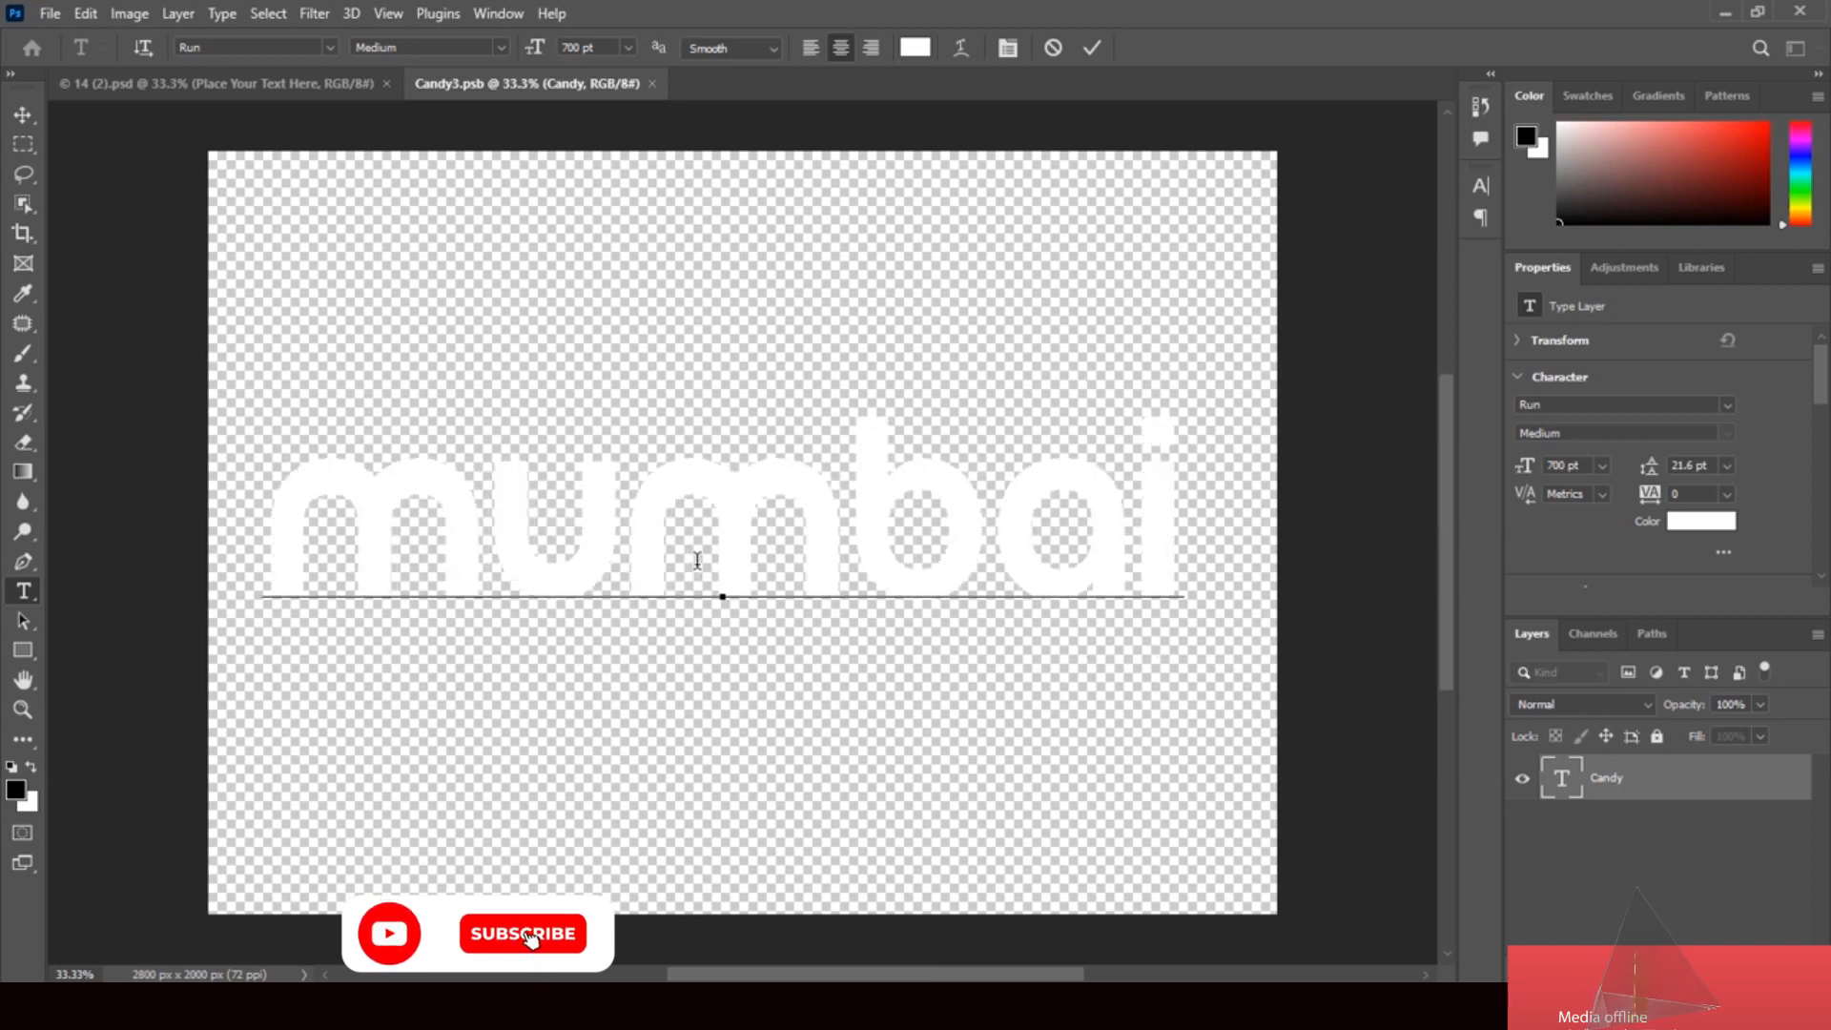
Shift the mumbai text slightly to the right, and close the smart object with its changes saved.
{"action": "left_click", "coordinate": [23, 115]}
{"action": "left_click_drag", "start_coordinate": [874, 543], "coordinate": [894, 545]}
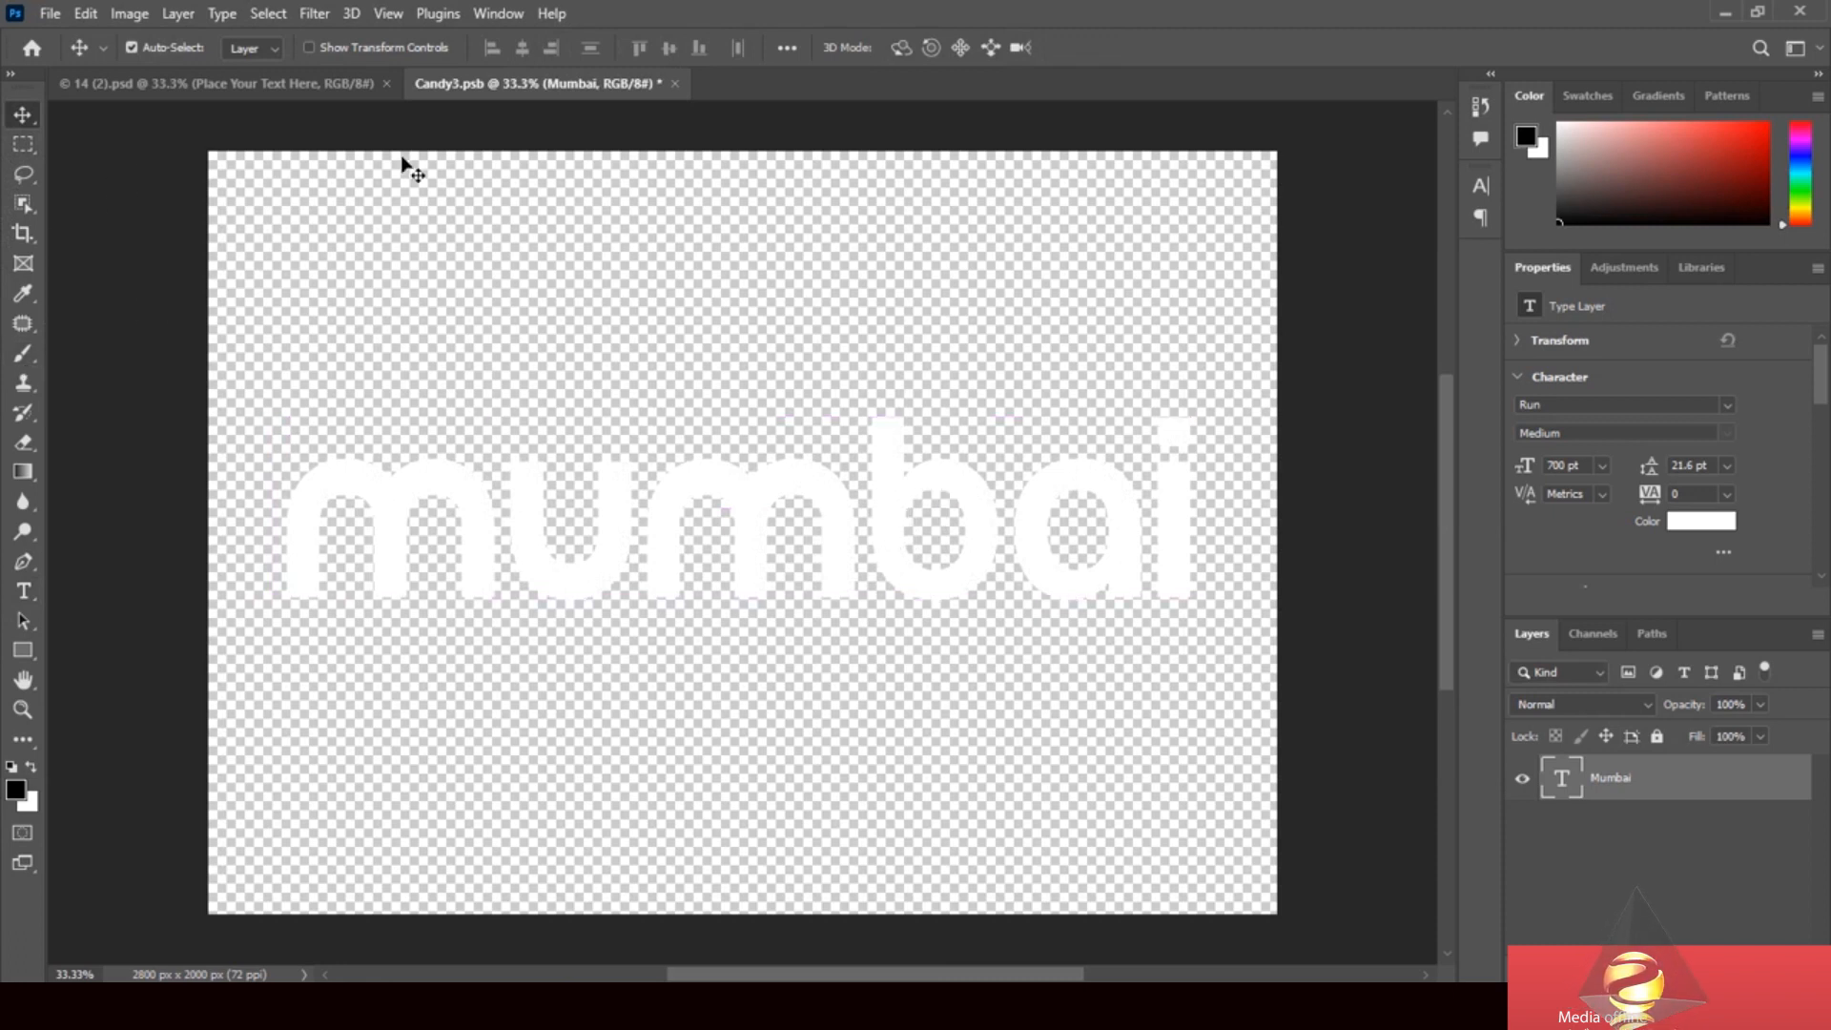
{"action": "left_click", "coordinate": [675, 83]}
{"action": "left_click", "coordinate": [810, 383]}
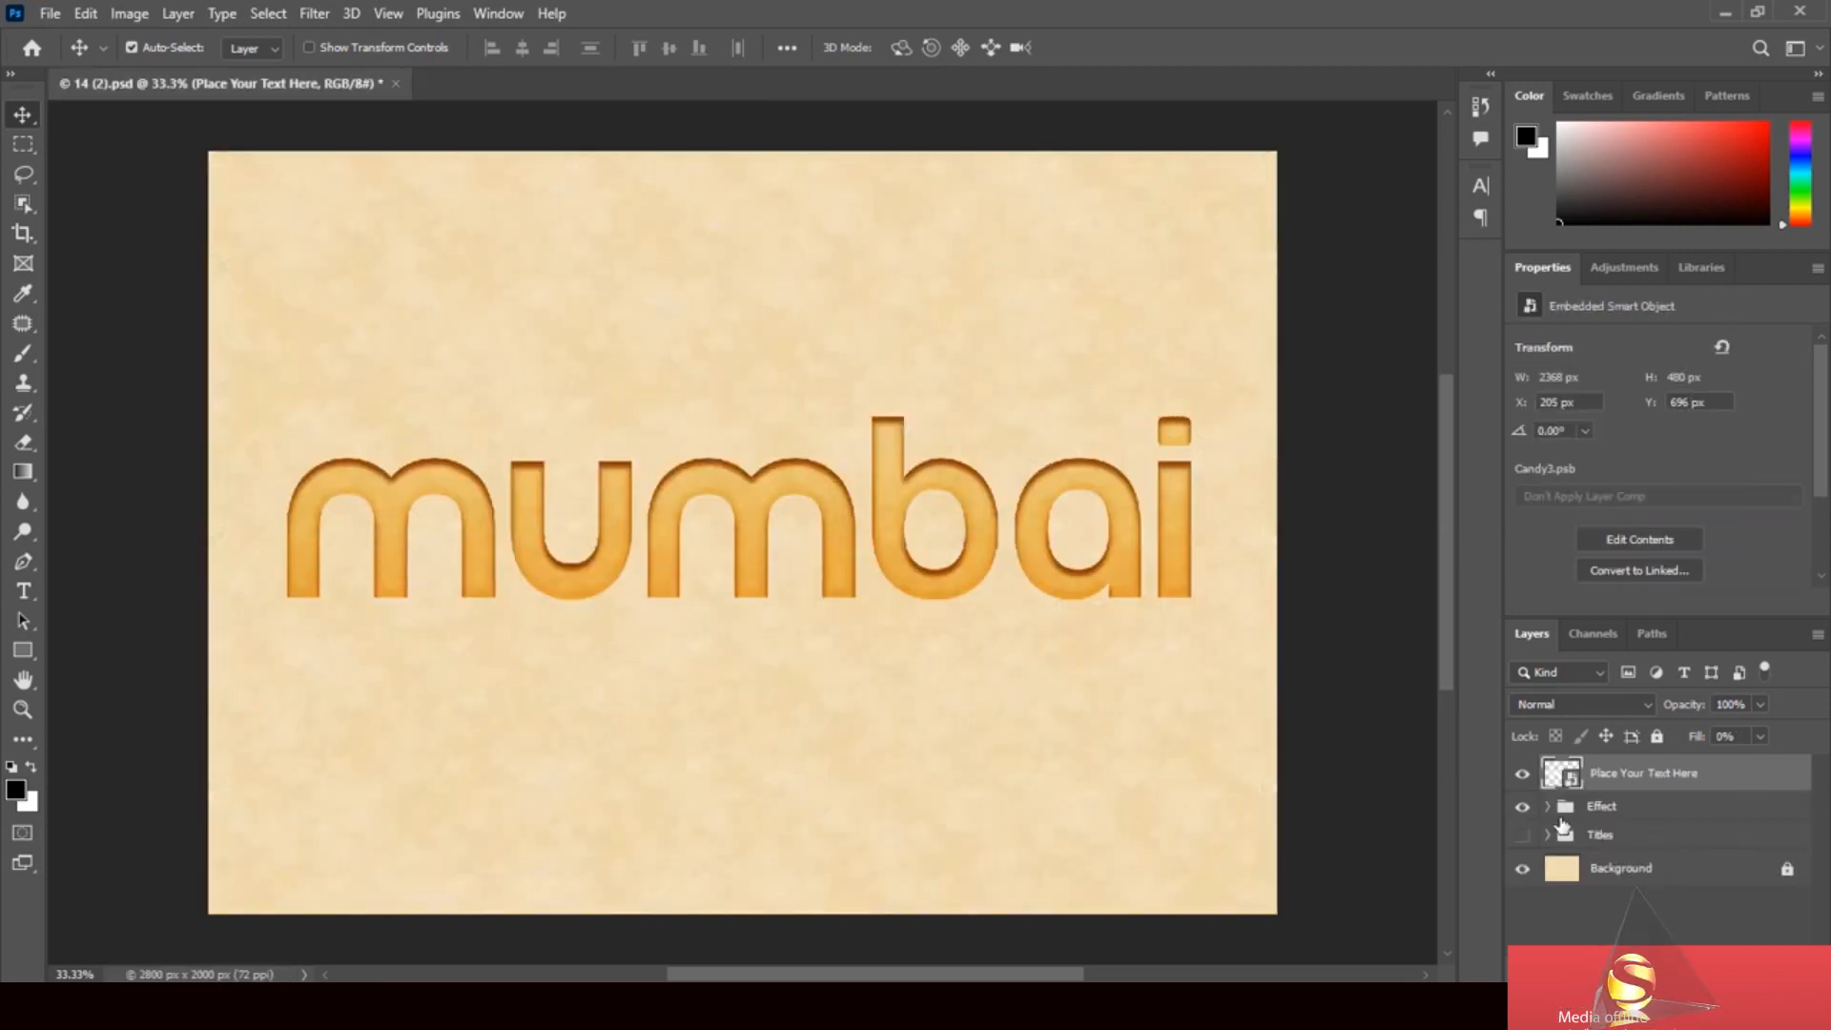
Try adding two extra Inner Shadow effects to the front layer in the Effect group.
{"action": "left_click", "coordinate": [1548, 808]}
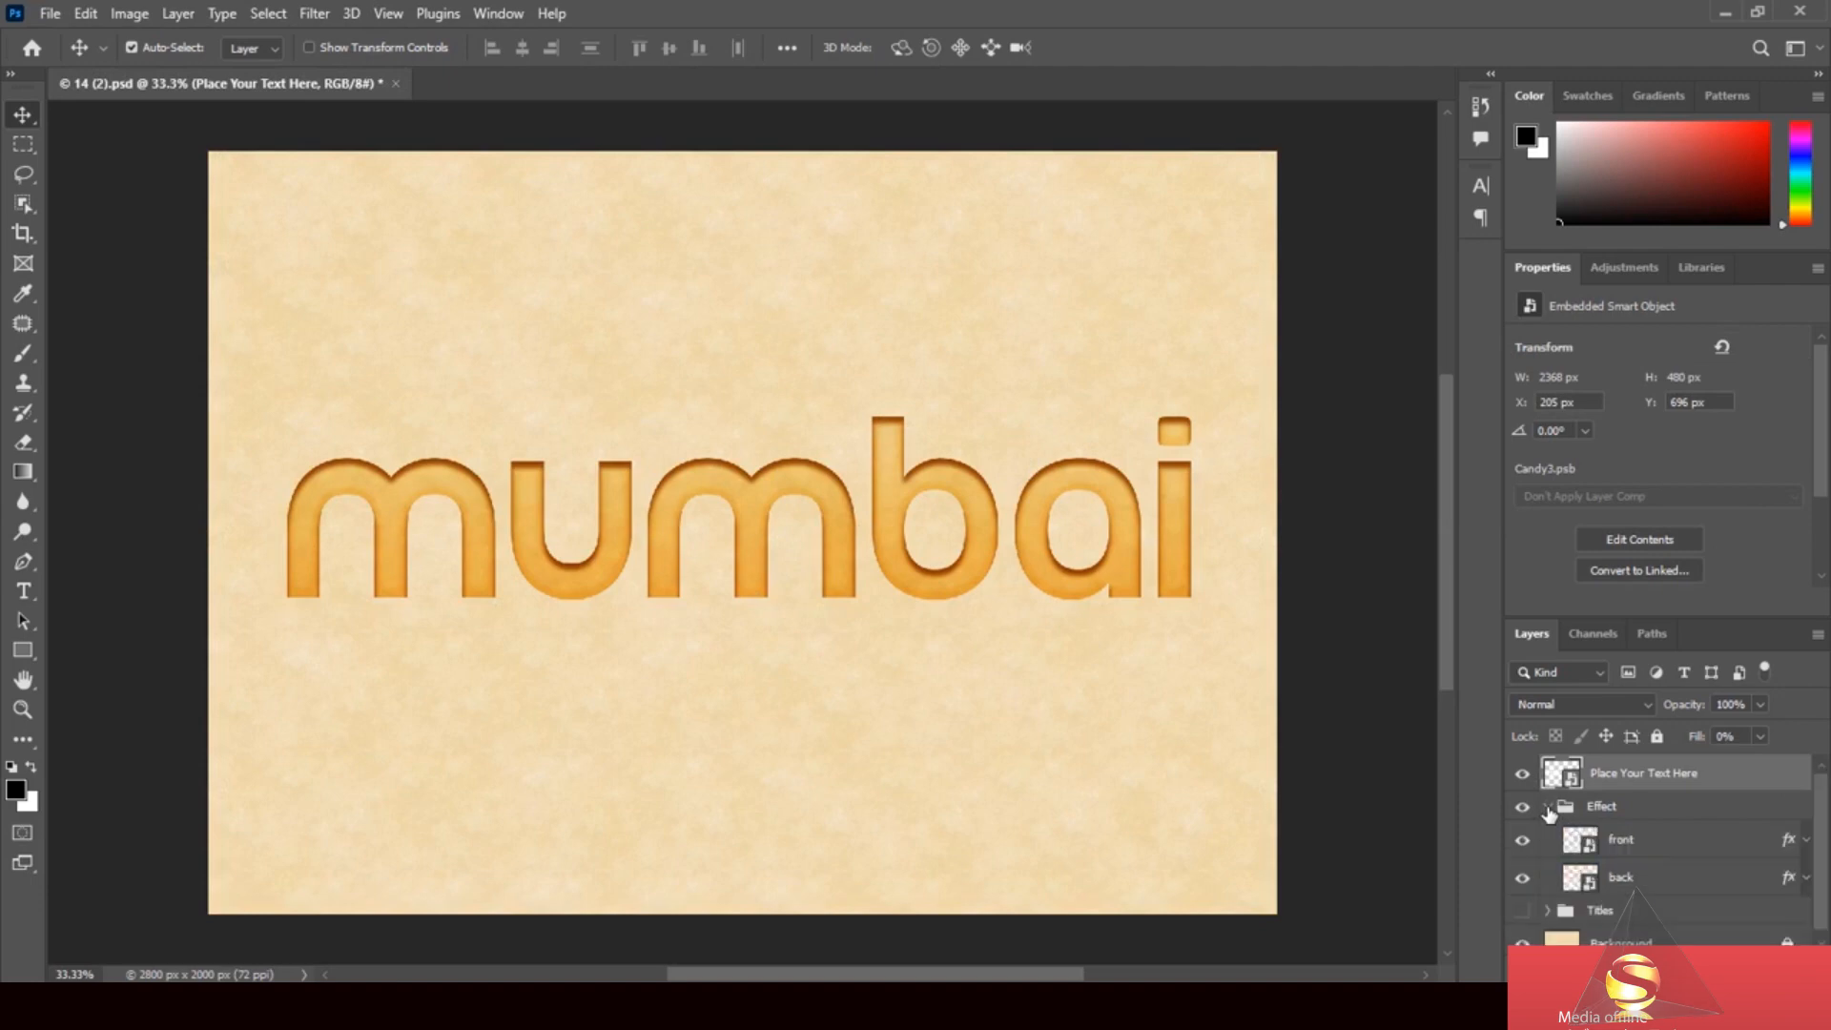
{"action": "left_click", "coordinate": [1785, 845]}
{"action": "key", "text": "h"}
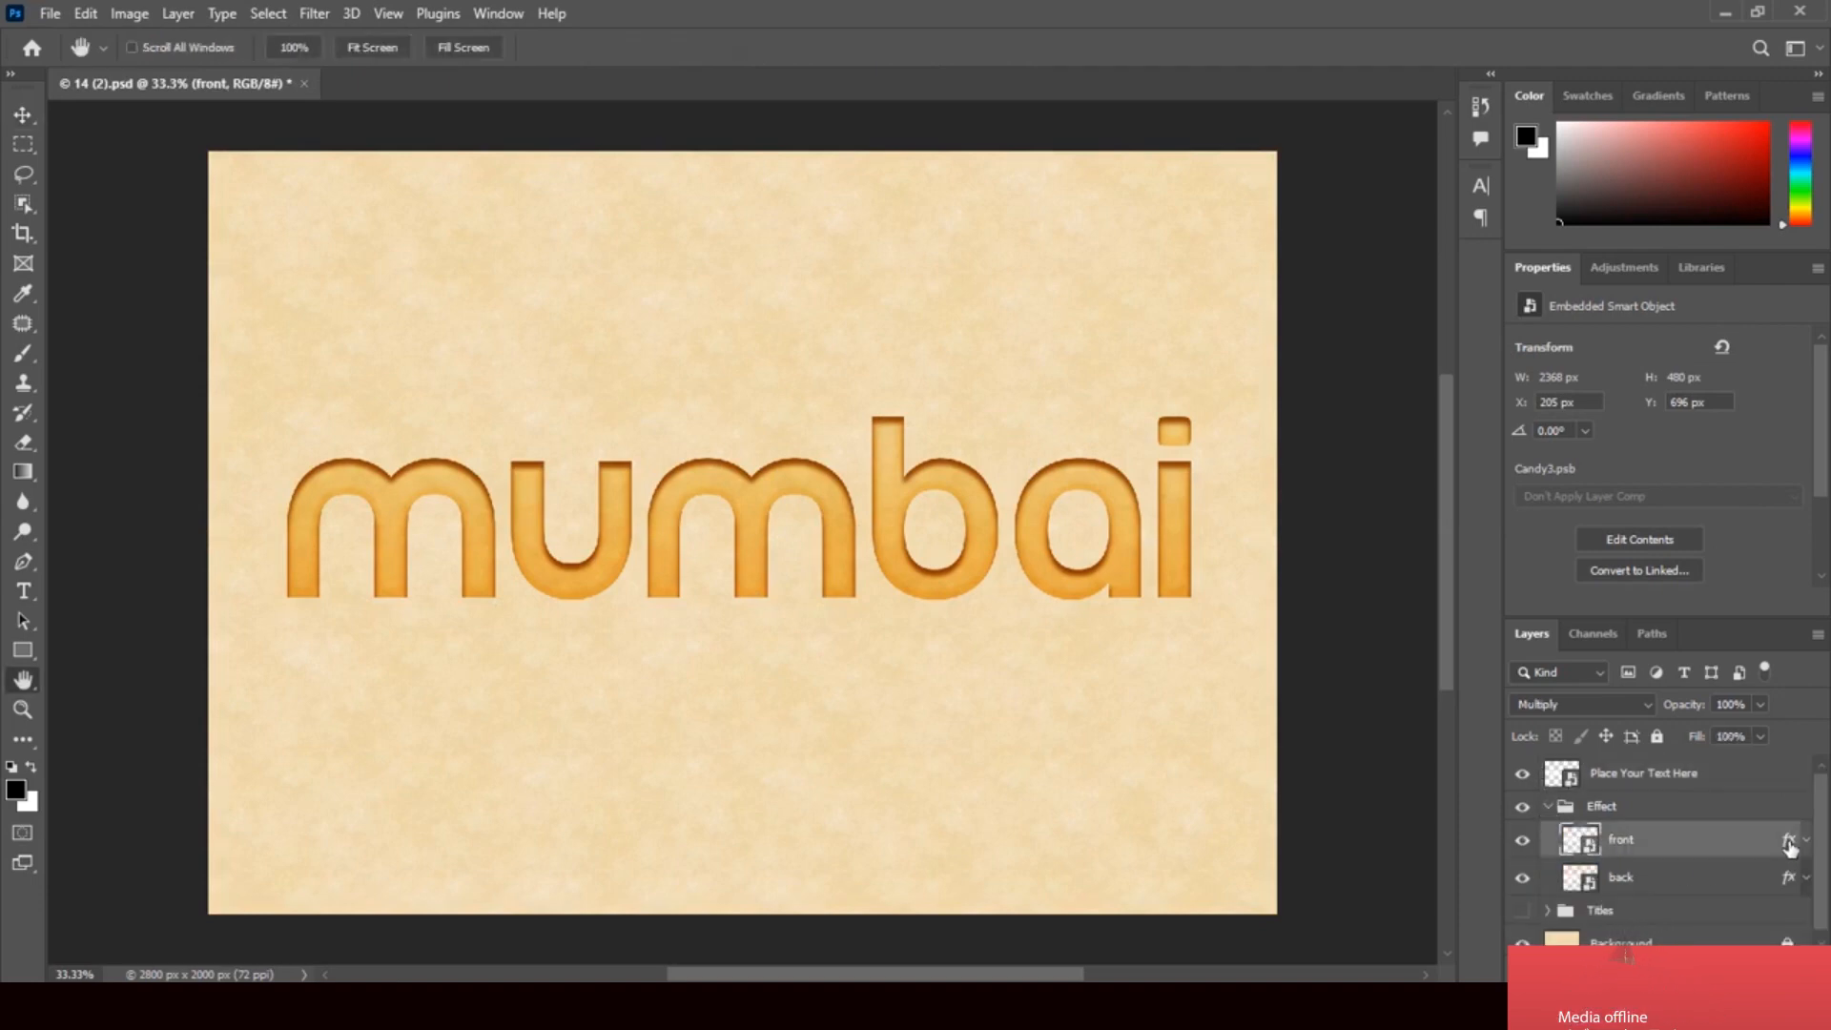
{"action": "double_click", "coordinate": [1789, 843]}
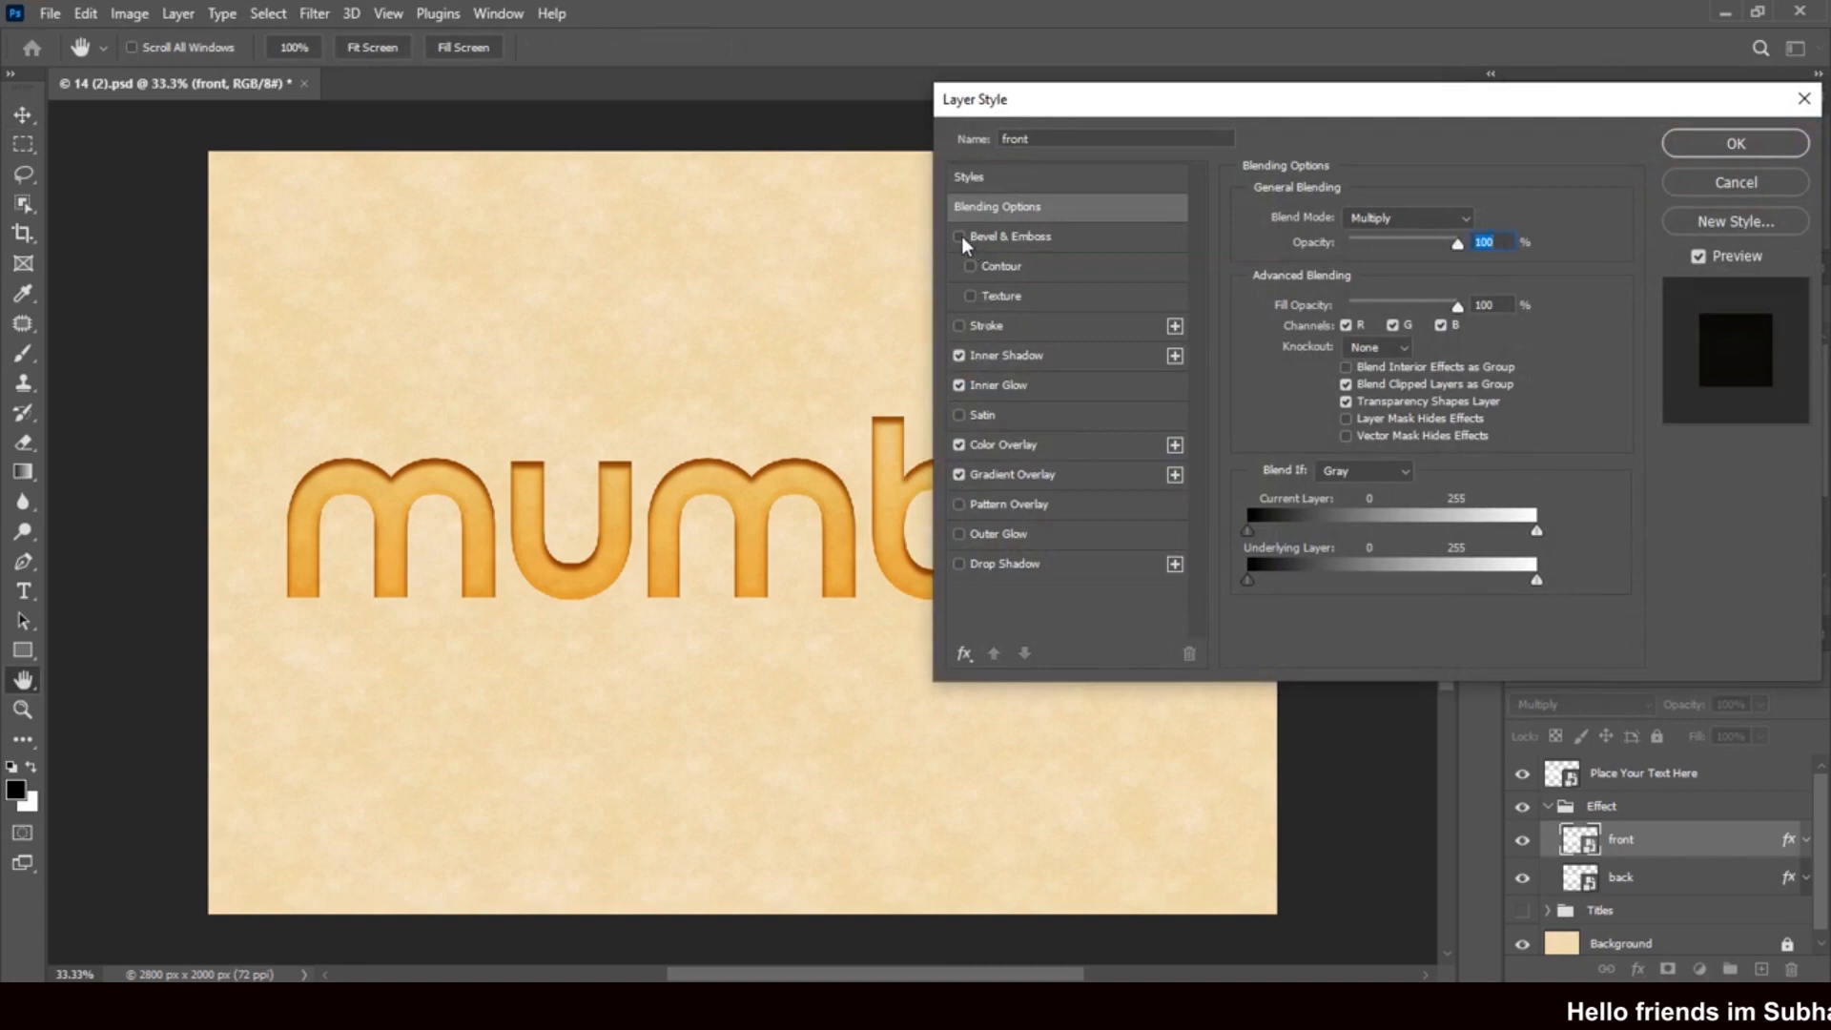
{"action": "left_click", "coordinate": [959, 356]}
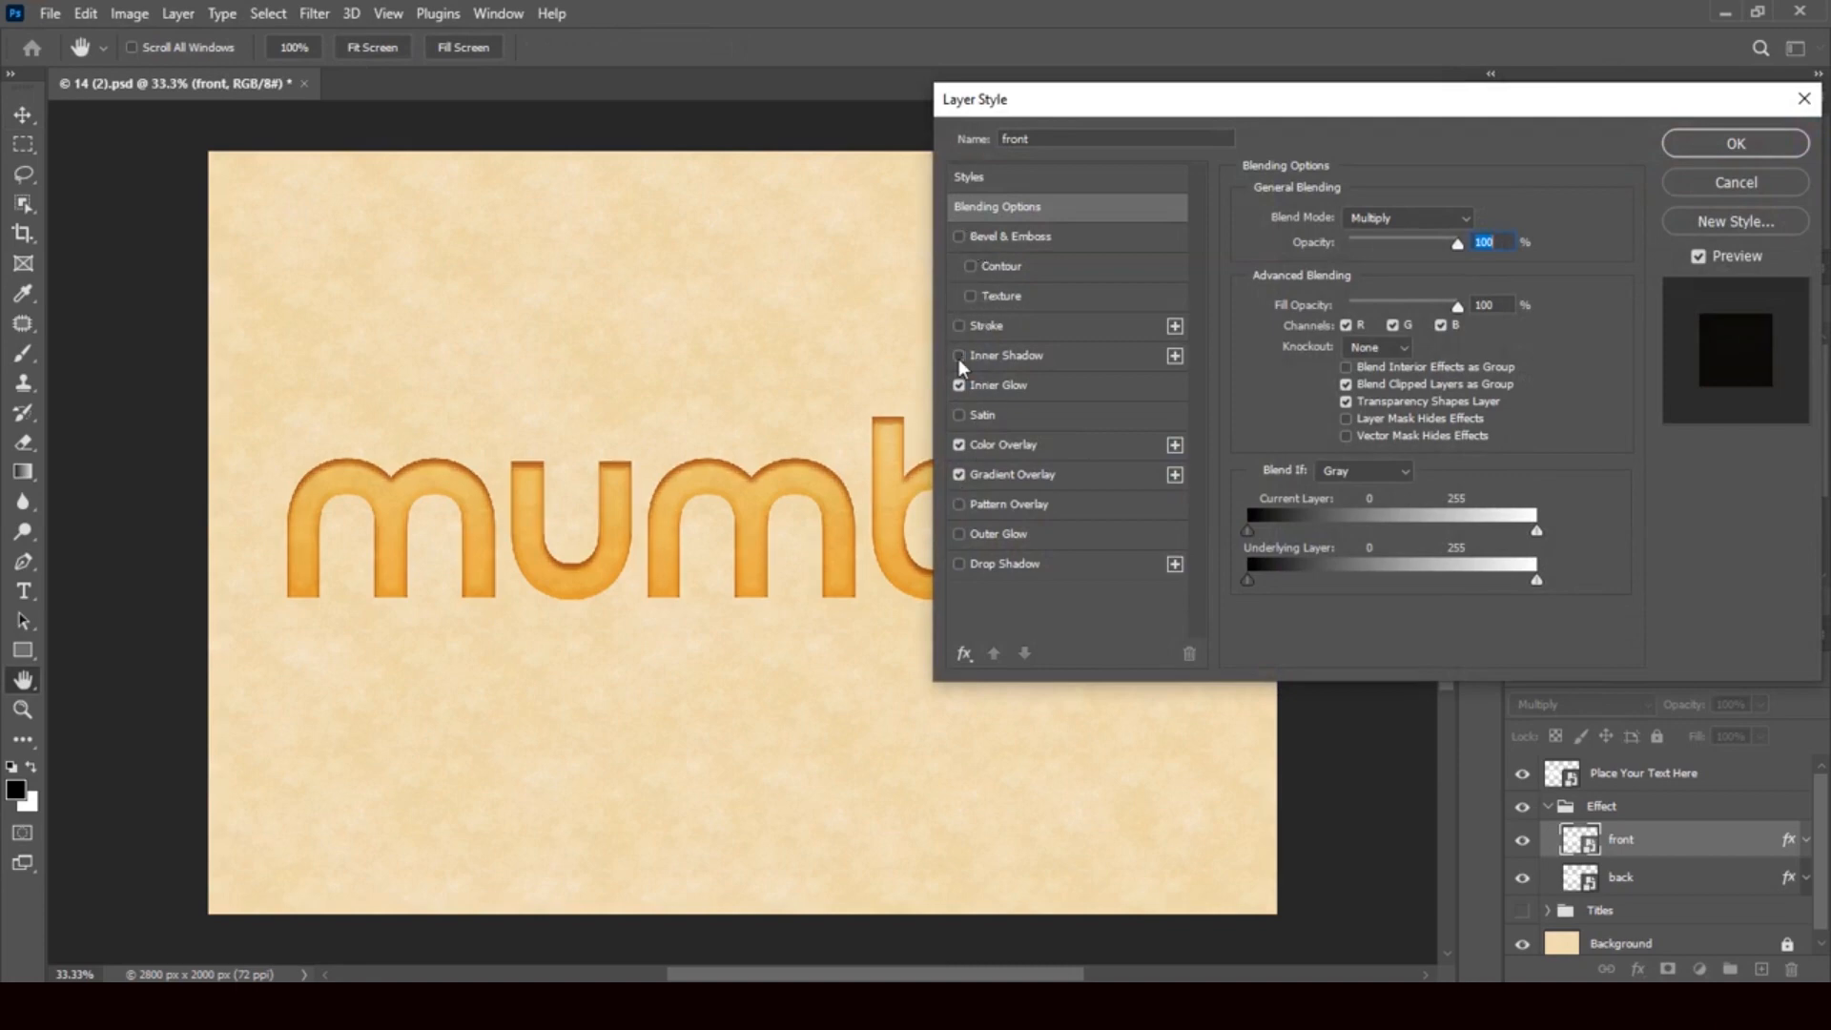
{"action": "left_click", "coordinate": [958, 356]}
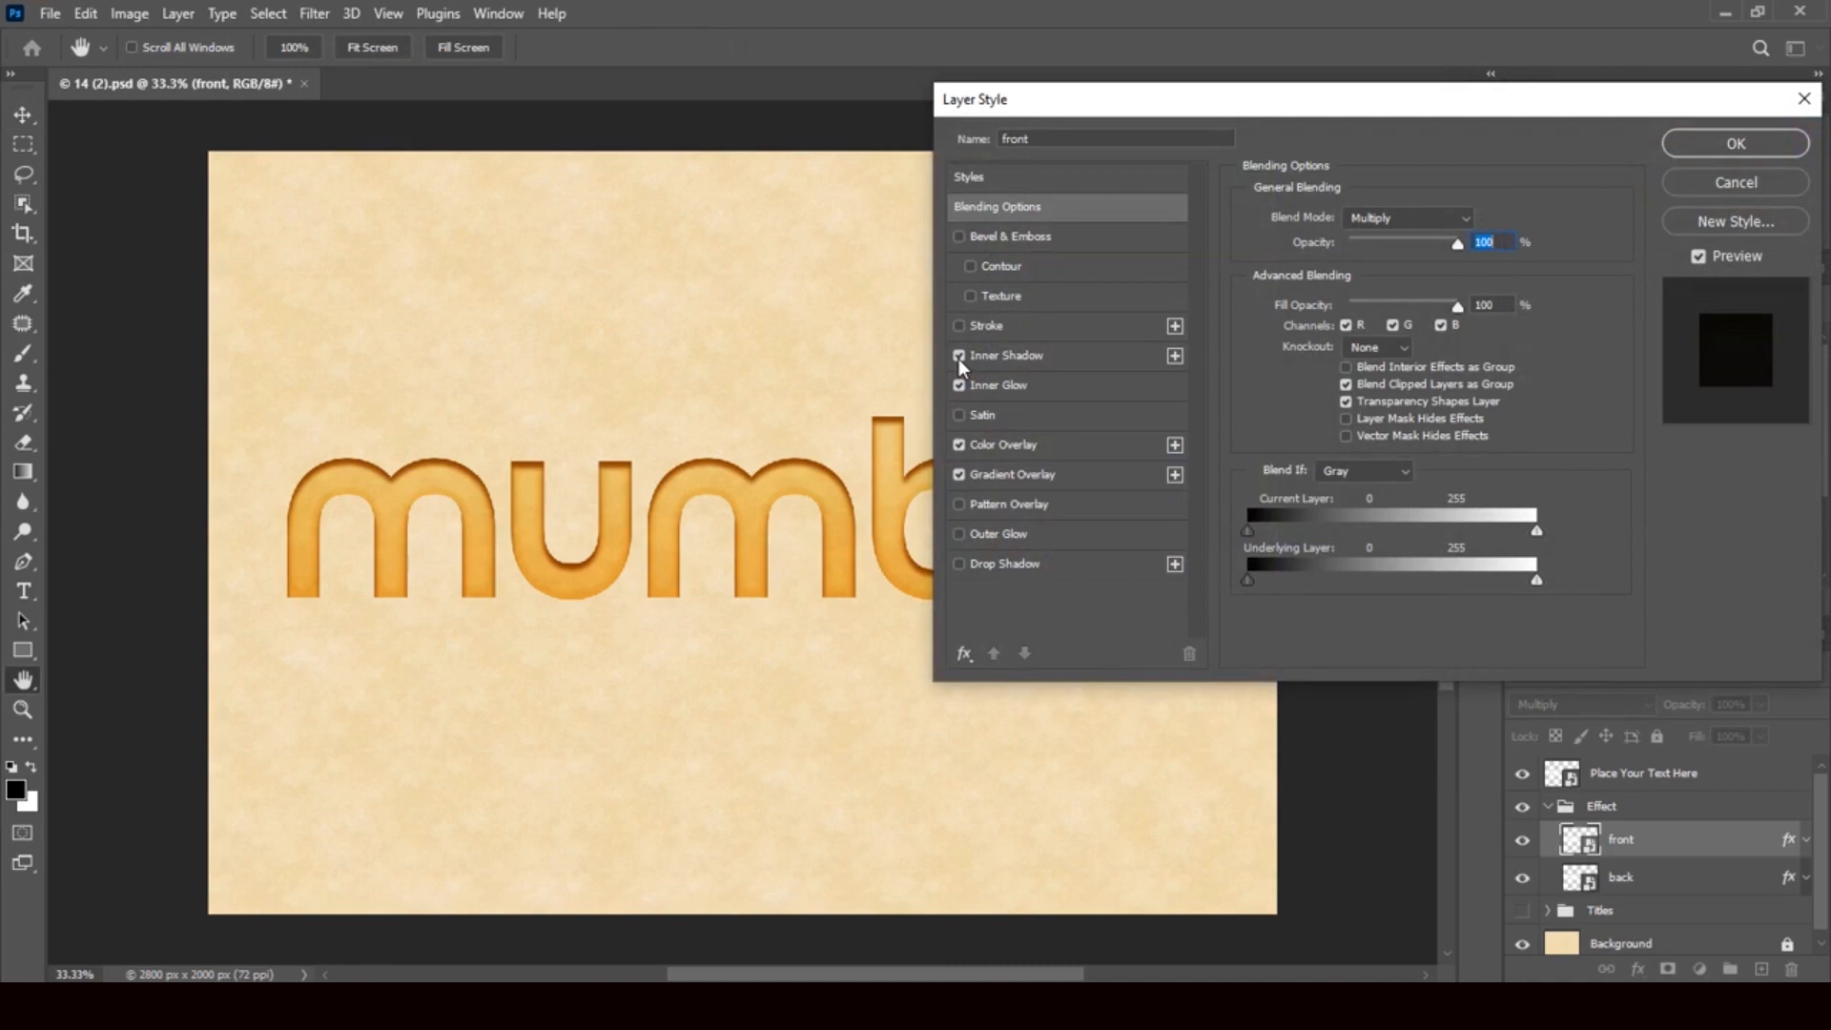
{"action": "left_click", "coordinate": [1175, 356]}
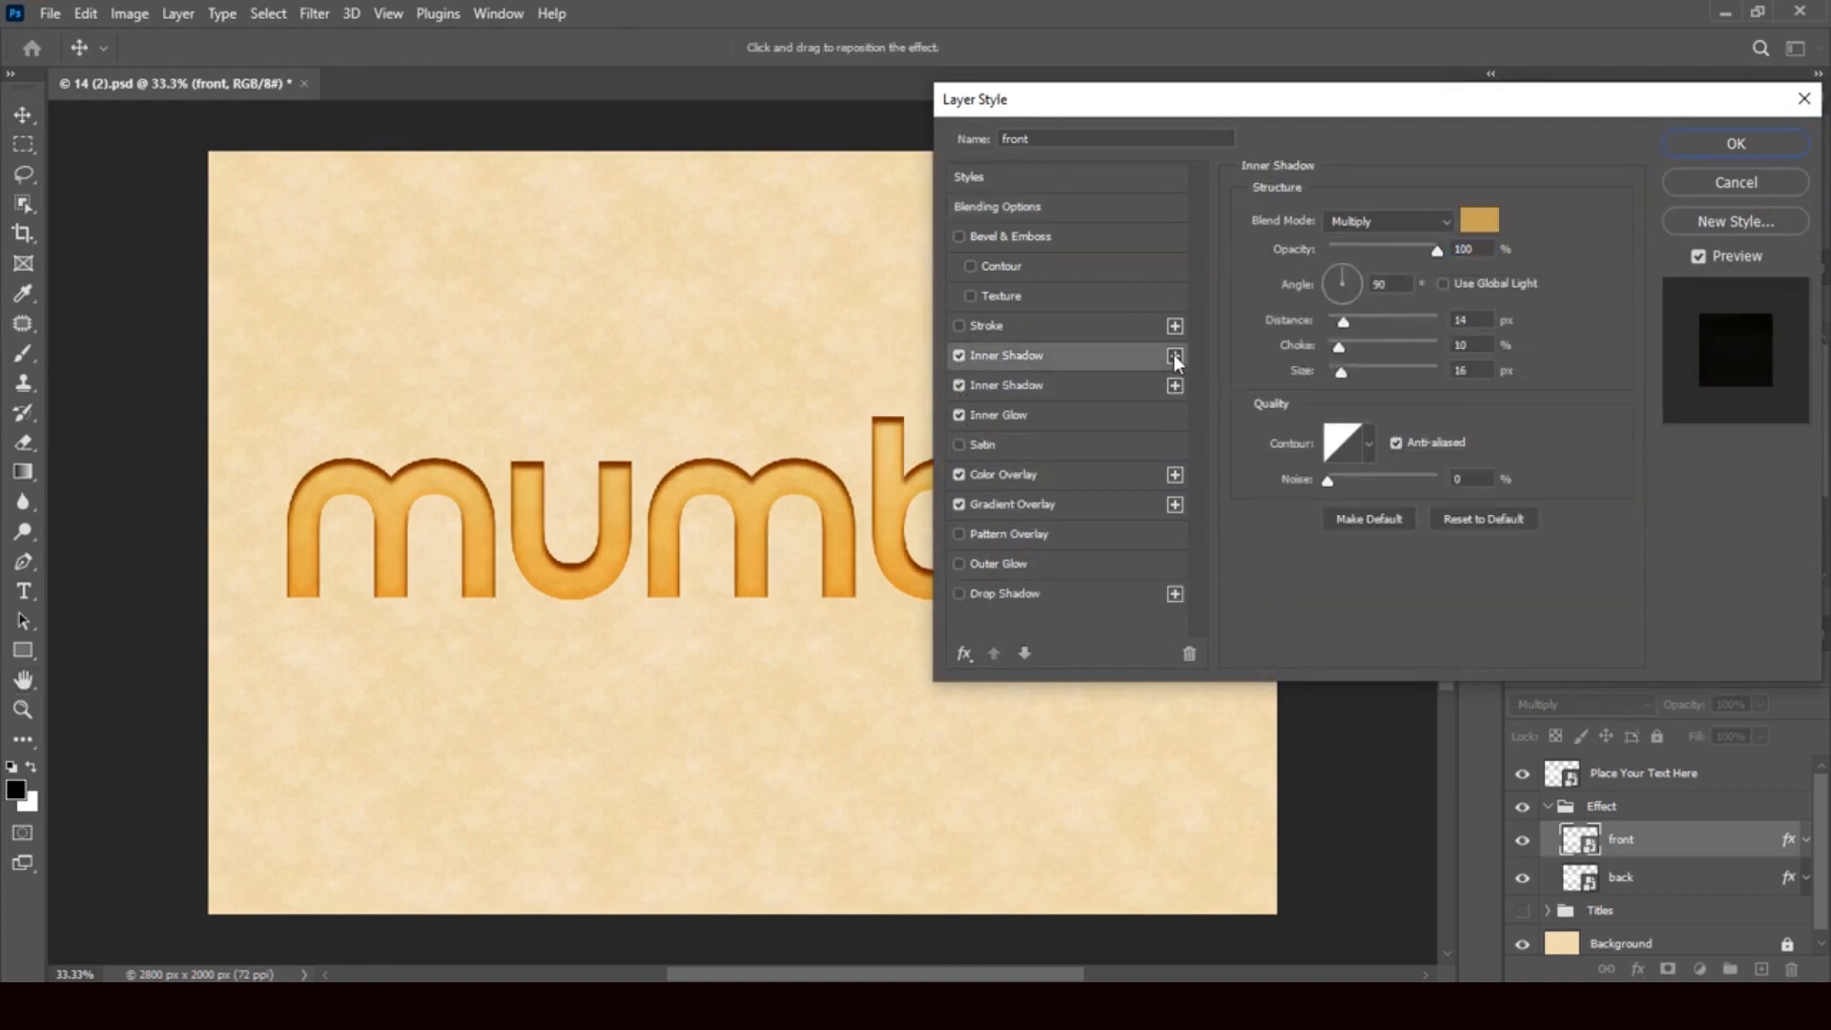
{"action": "left_click", "coordinate": [1175, 356]}
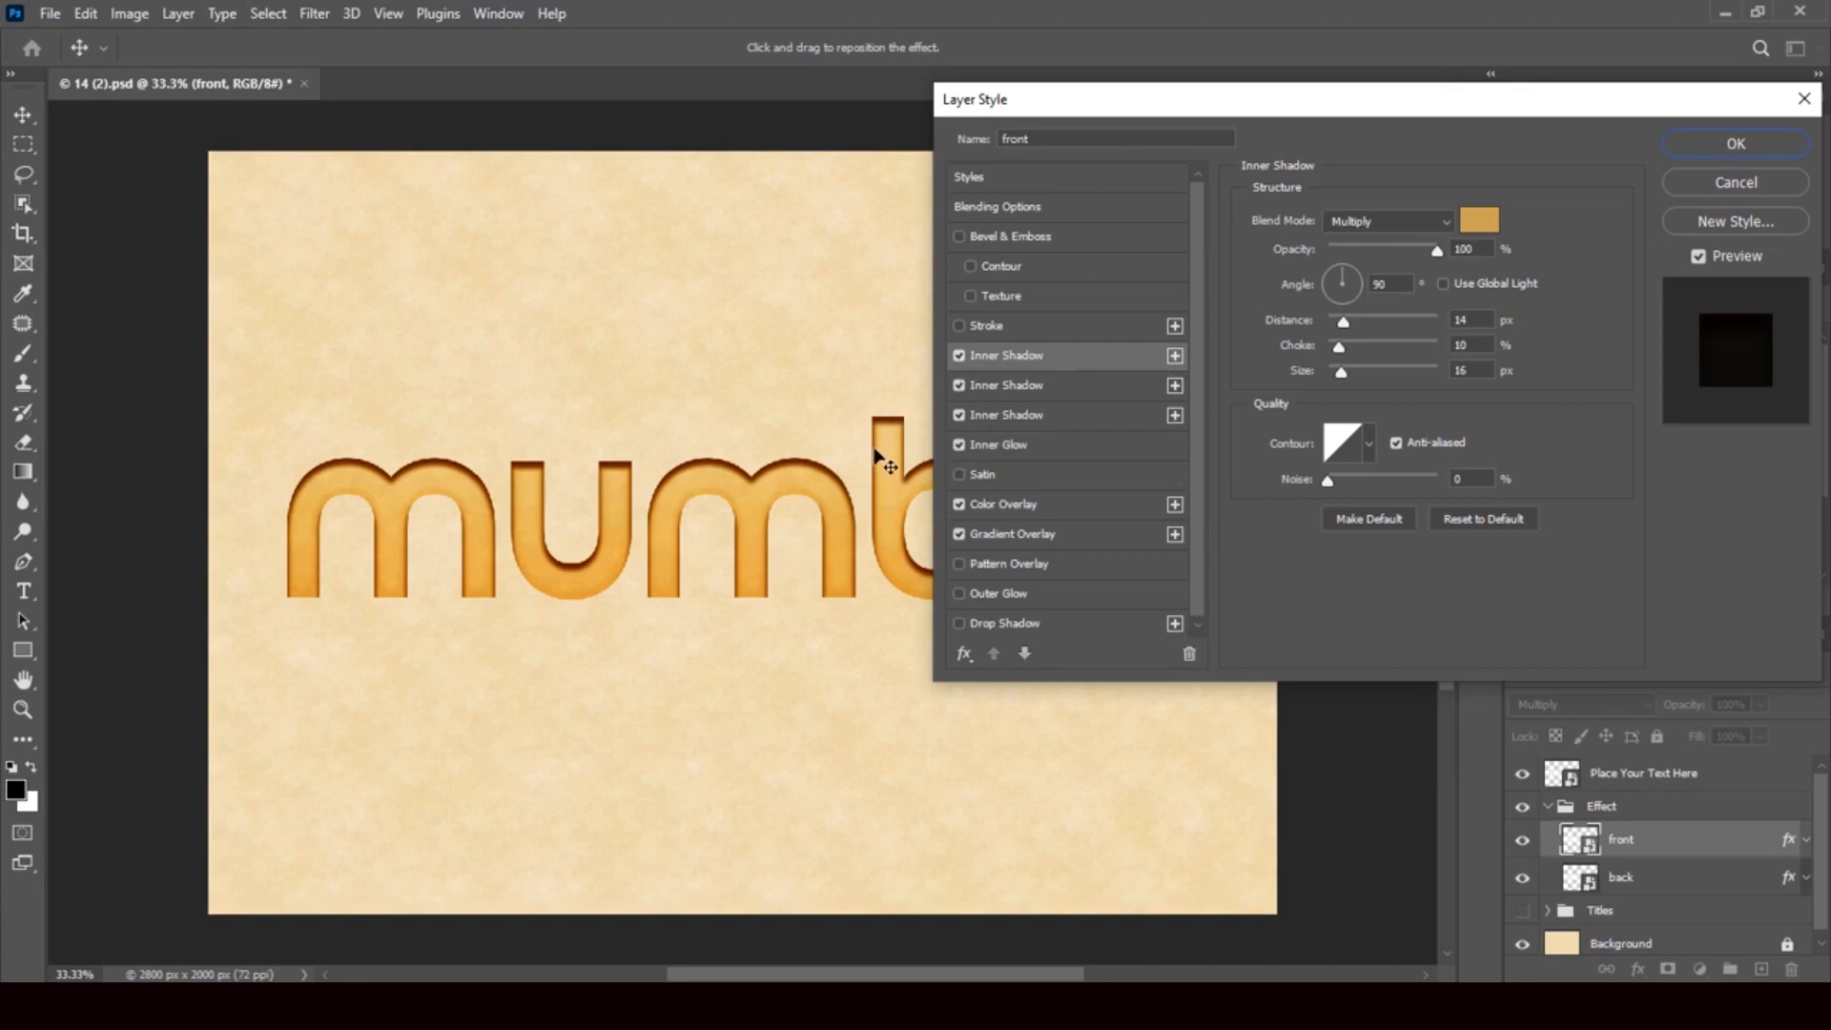
{"action": "left_click", "coordinate": [1768, 188]}
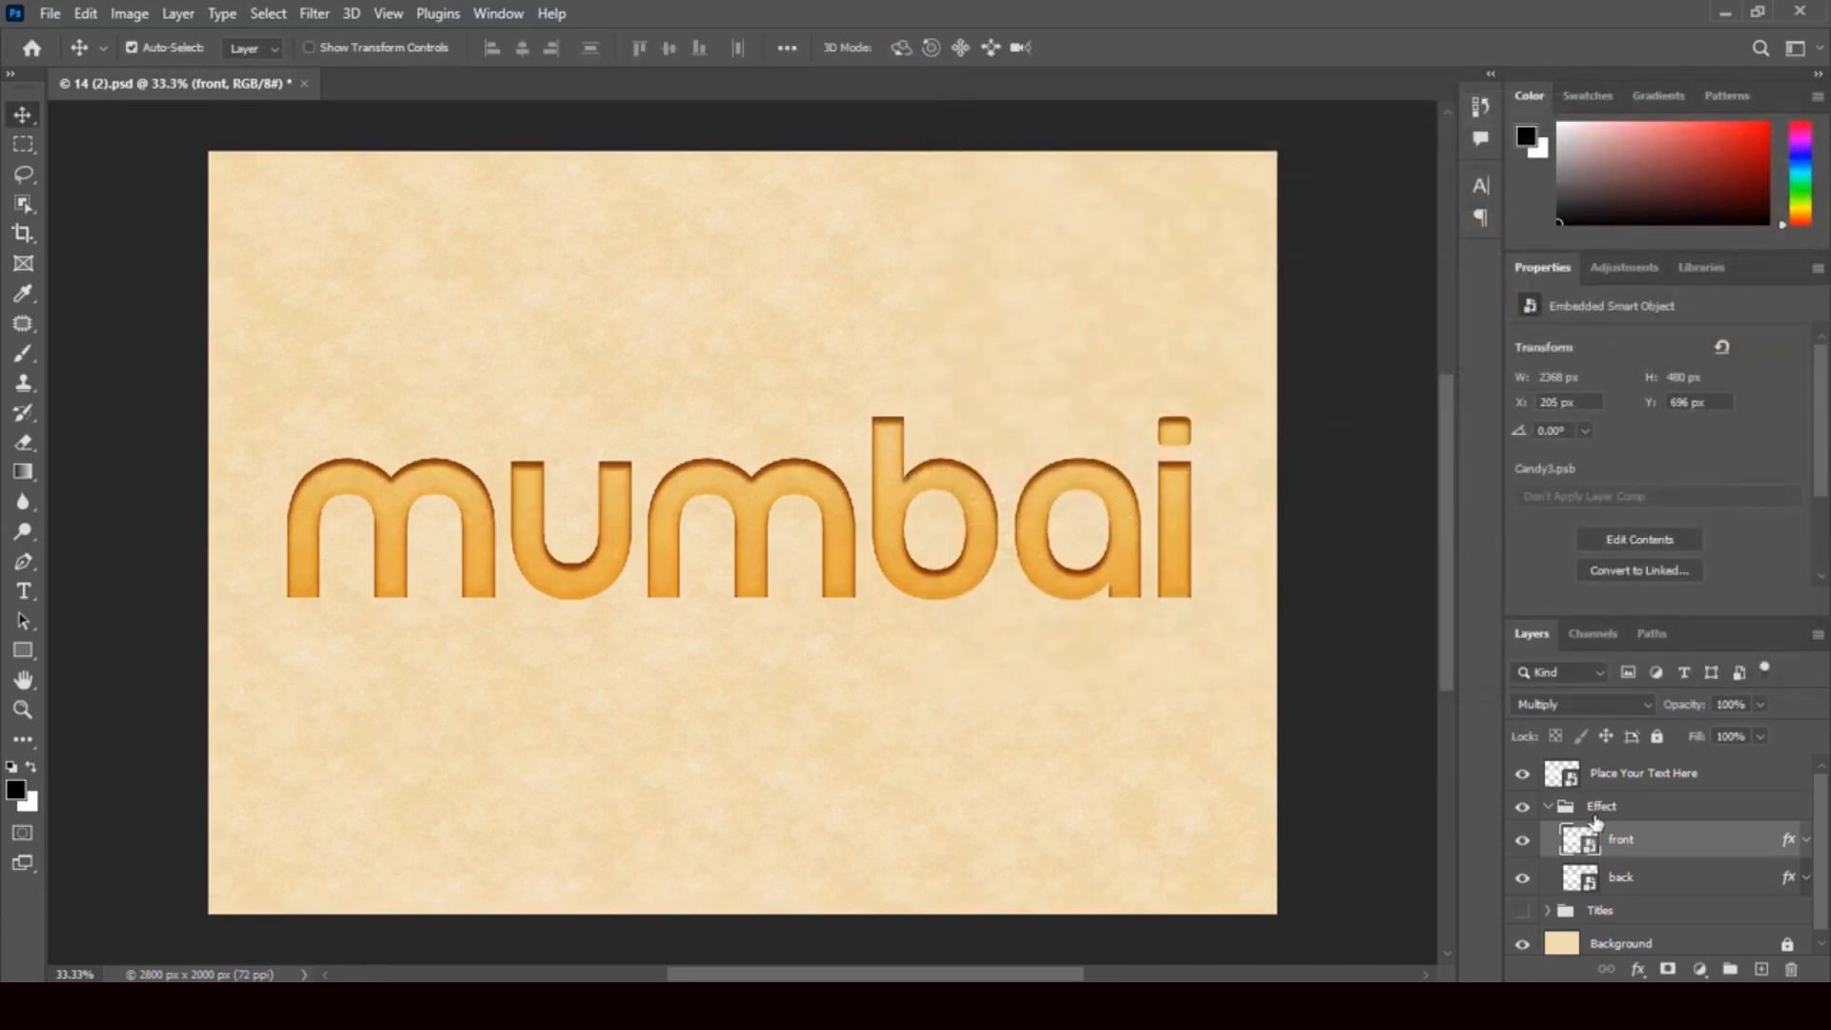
Try adding two extra Inner Shadow effects to the back layer, with the uppermost one coloured brown 836730.
{"action": "scroll", "coordinate": [1826, 826], "scroll_direction": "down", "scroll_amount": 1}
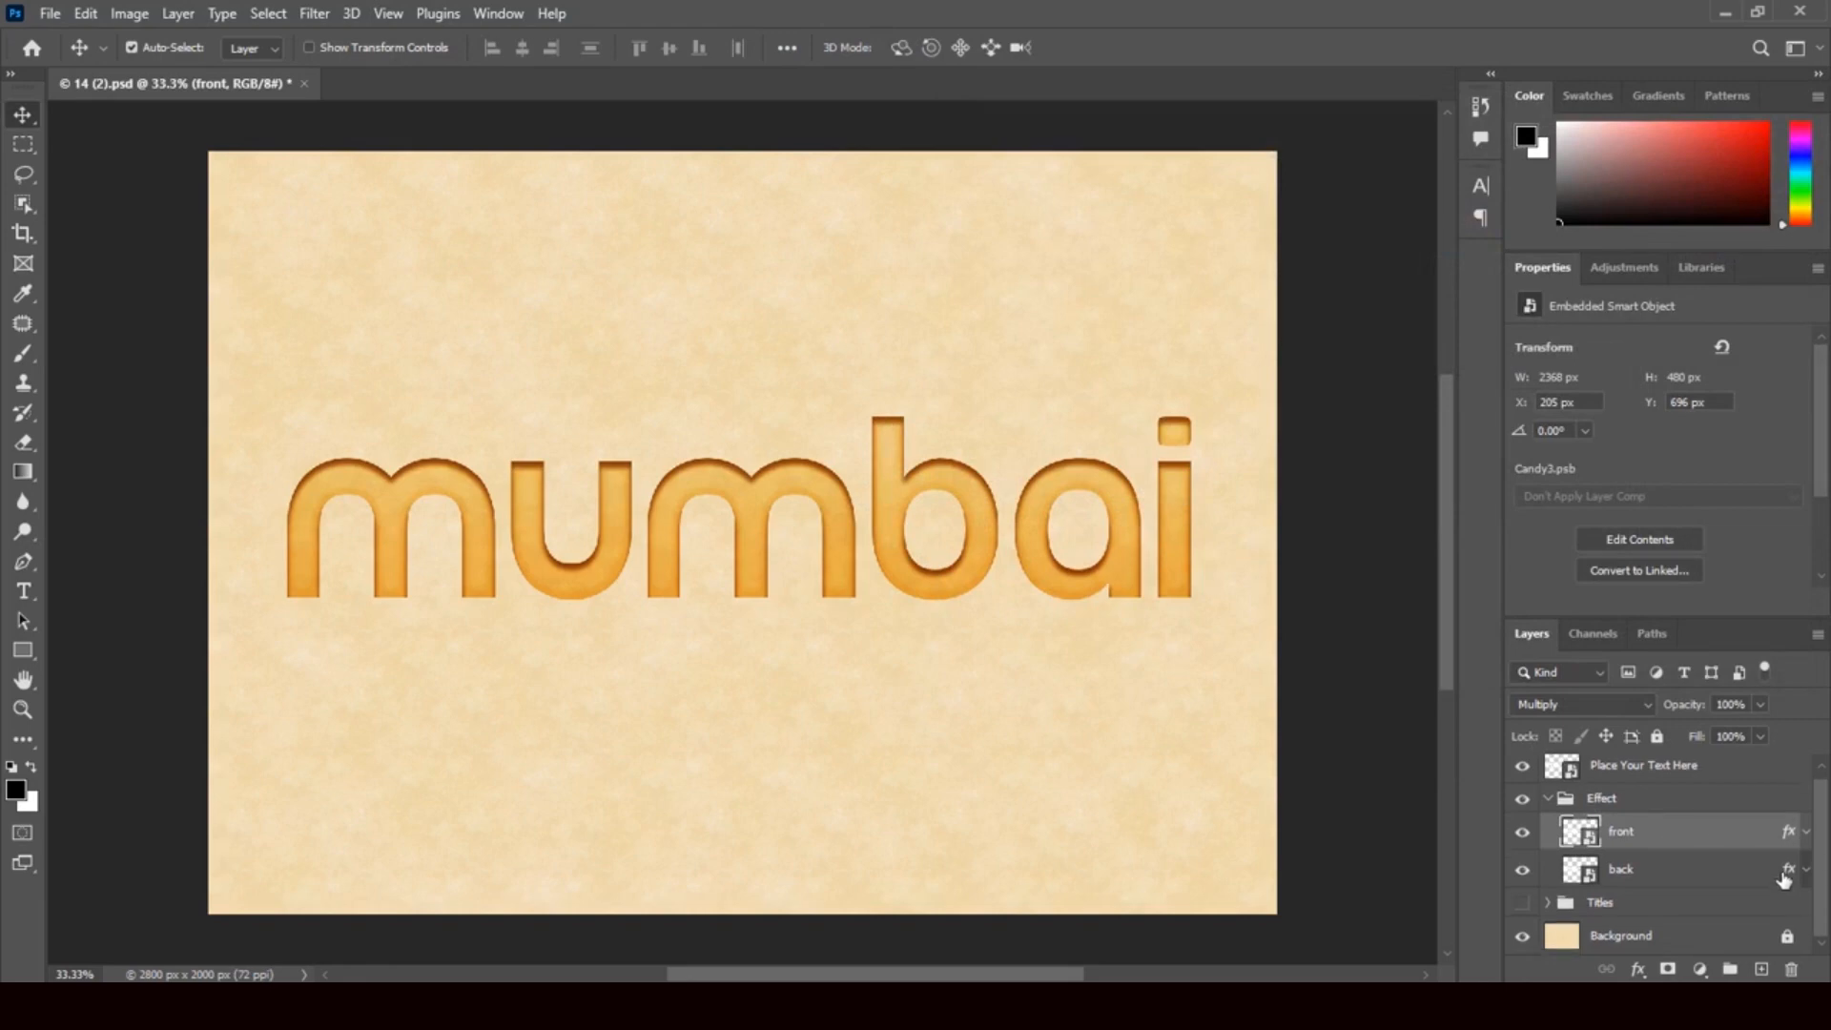
{"action": "double_click", "coordinate": [1788, 875]}
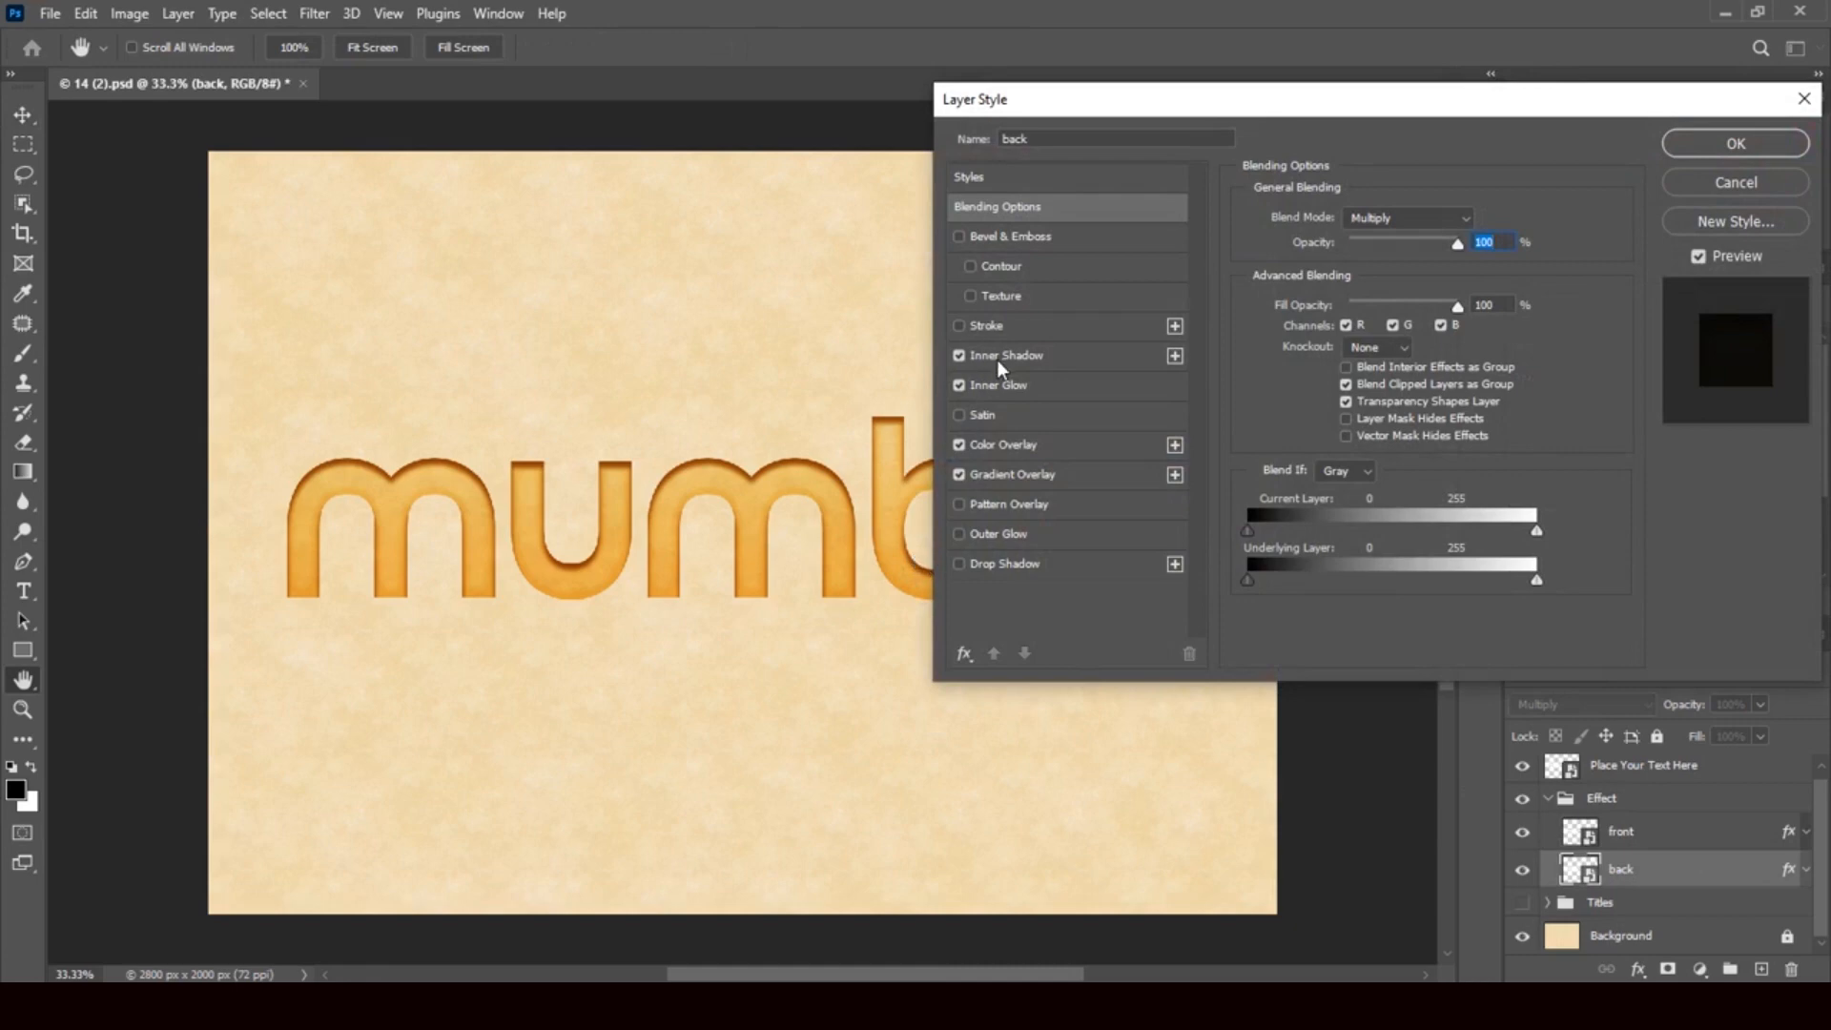
{"action": "left_click", "coordinate": [958, 355]}
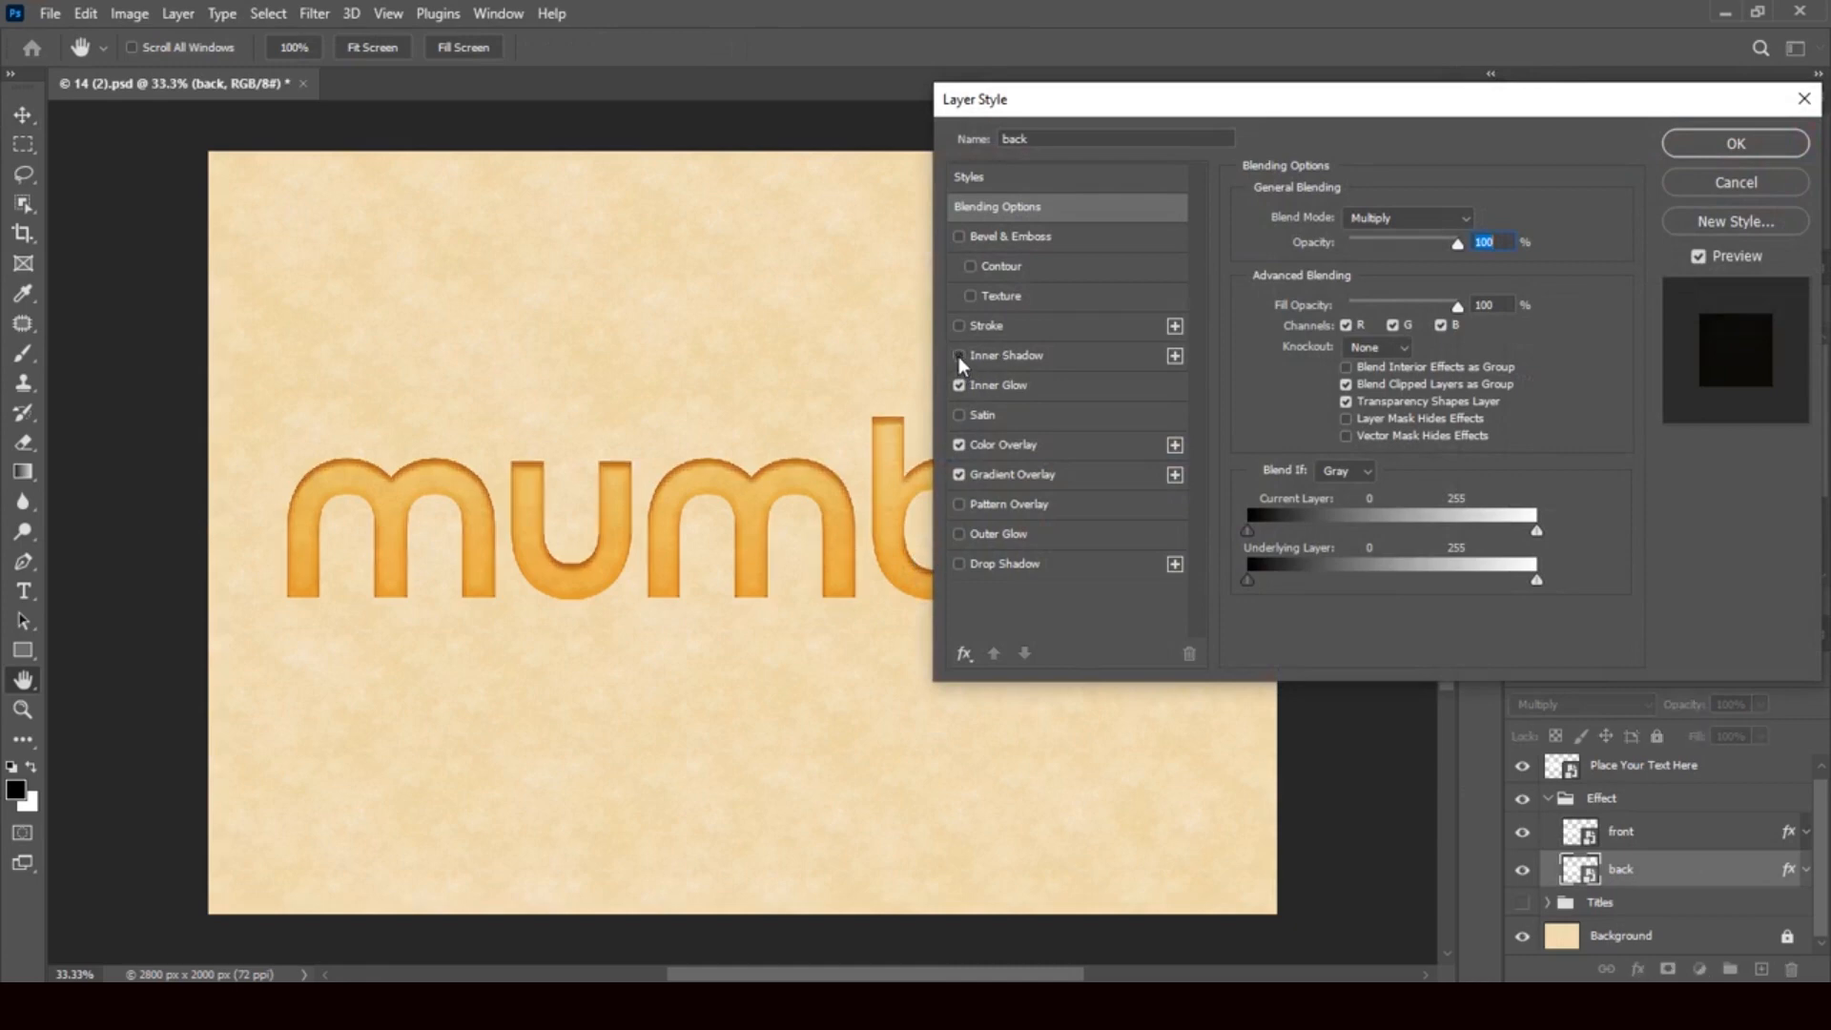
{"action": "left_click", "coordinate": [959, 356]}
{"action": "left_click", "coordinate": [1174, 356]}
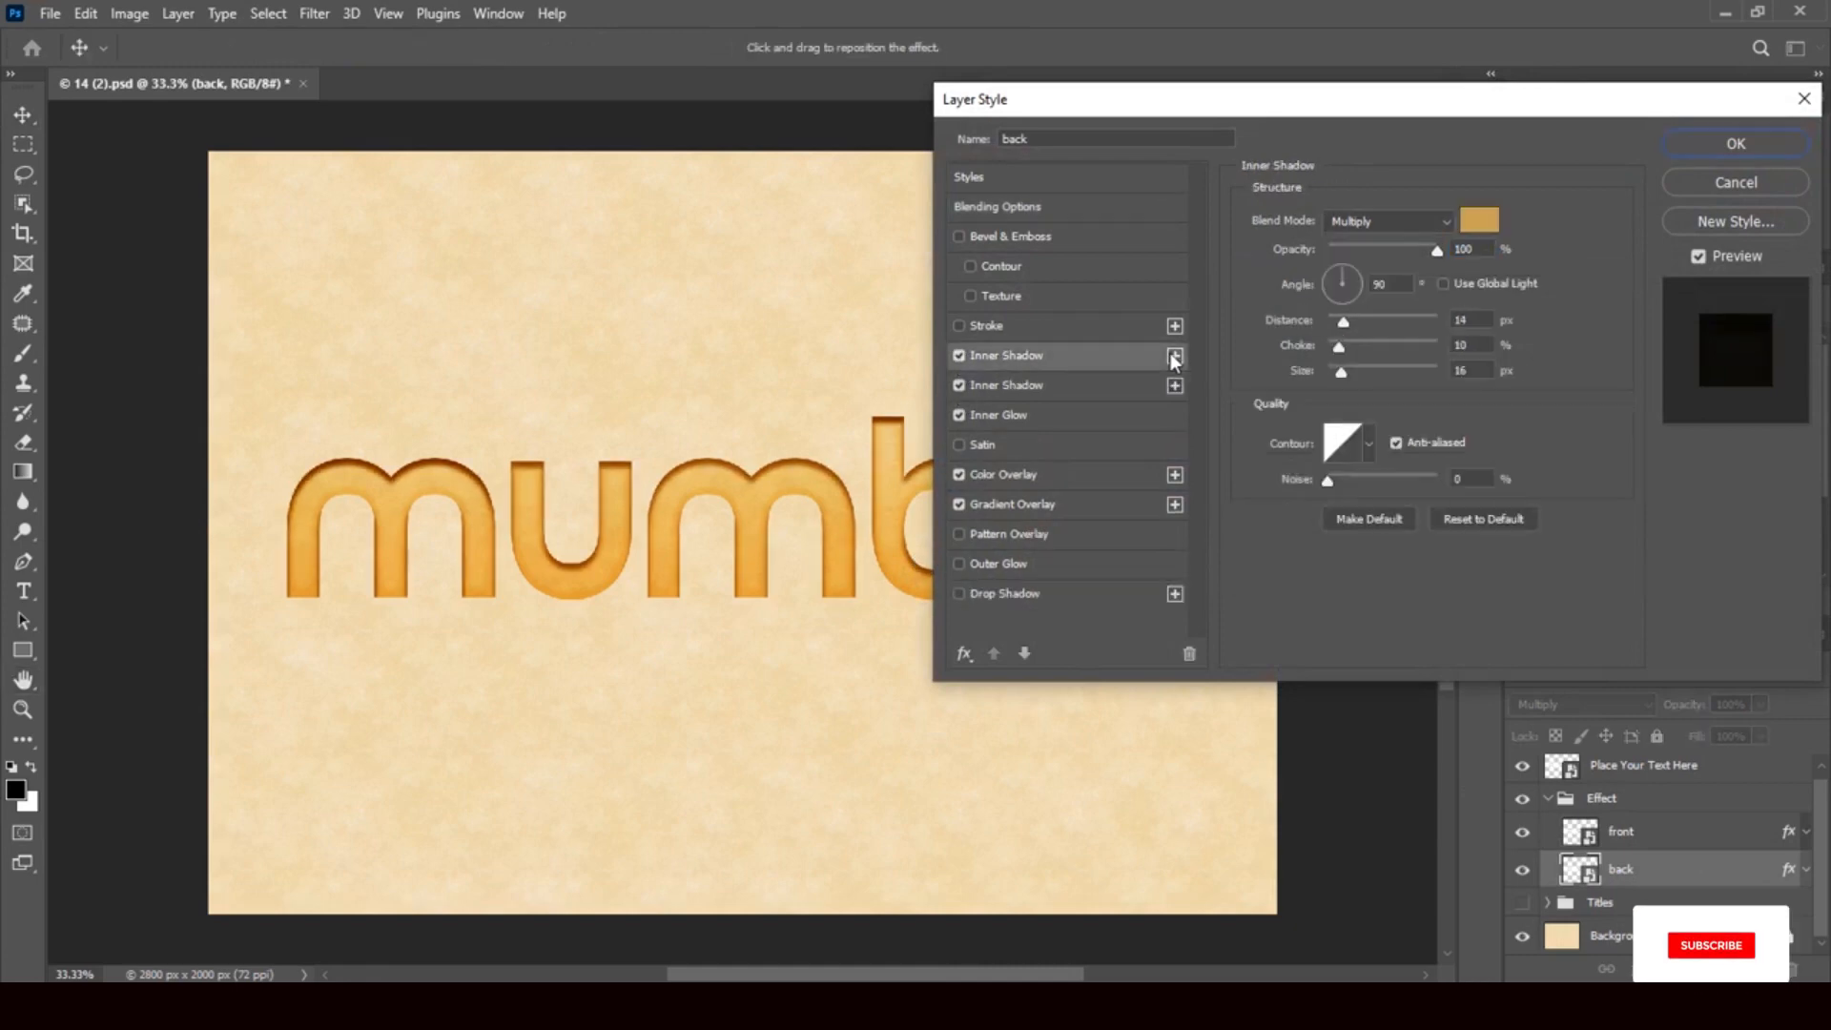
{"action": "left_click", "coordinate": [1172, 355]}
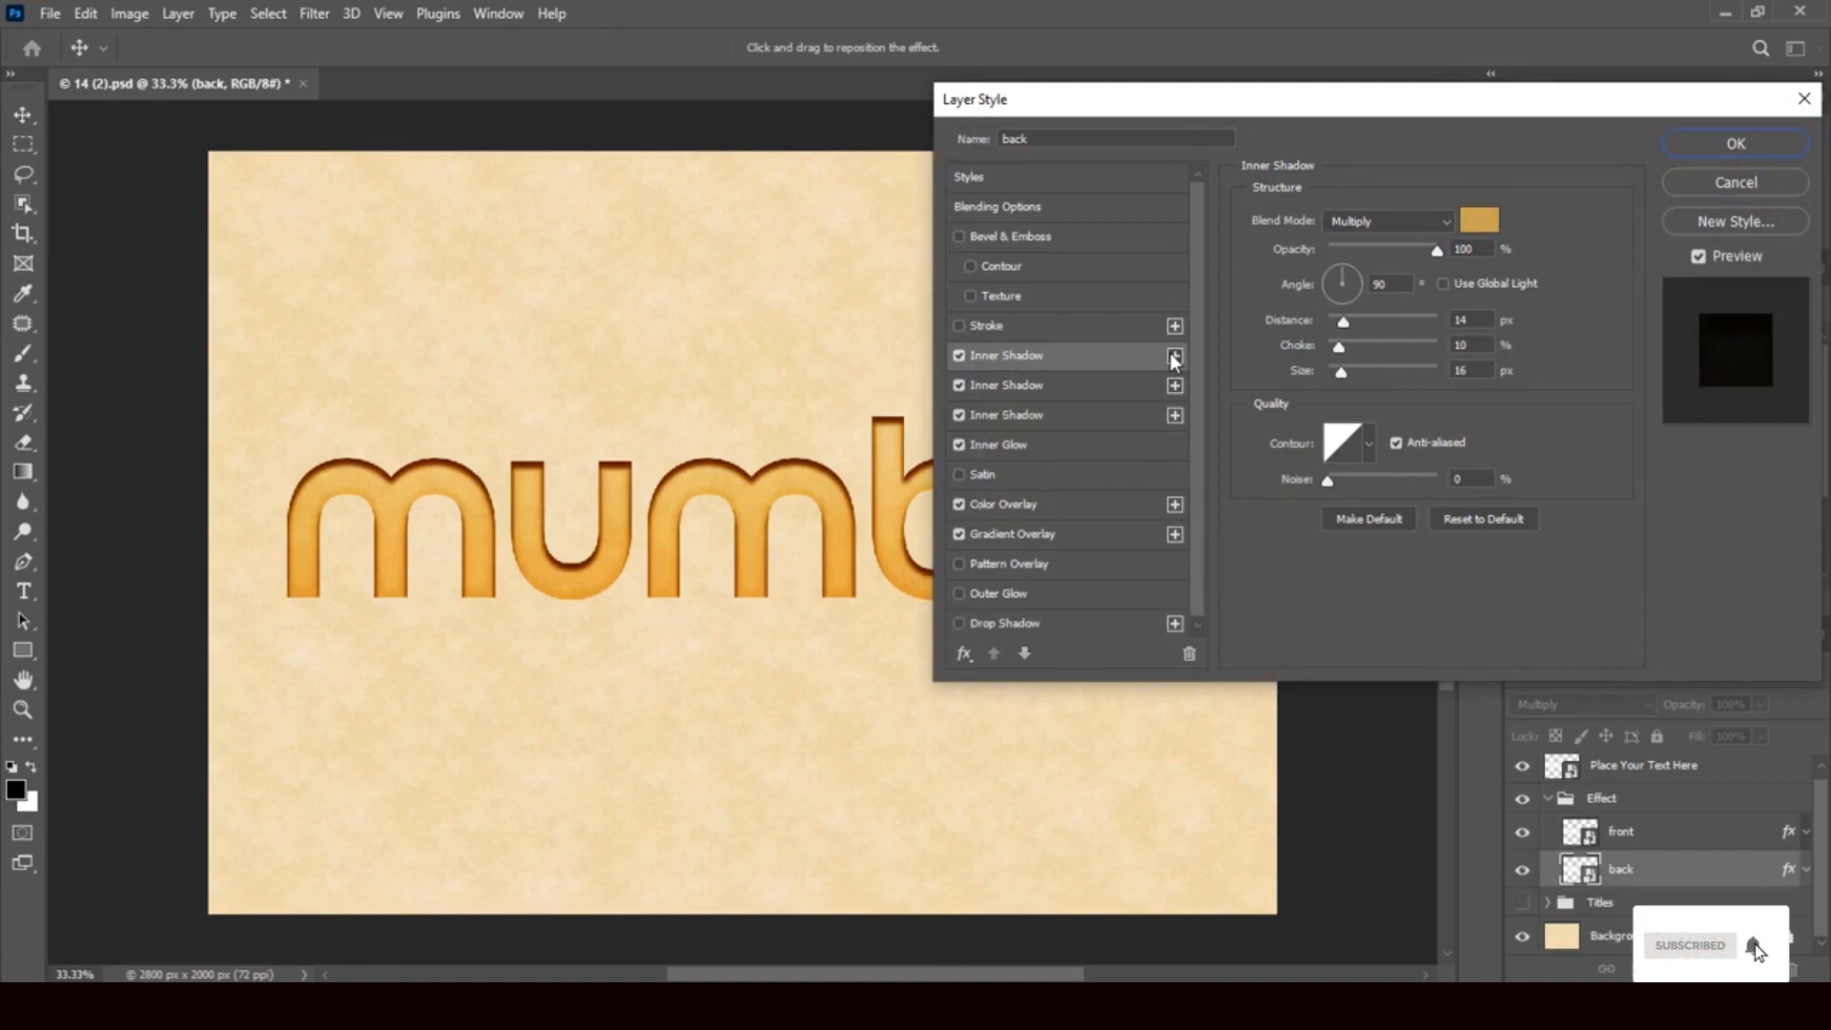
{"action": "left_click", "coordinate": [1488, 223]}
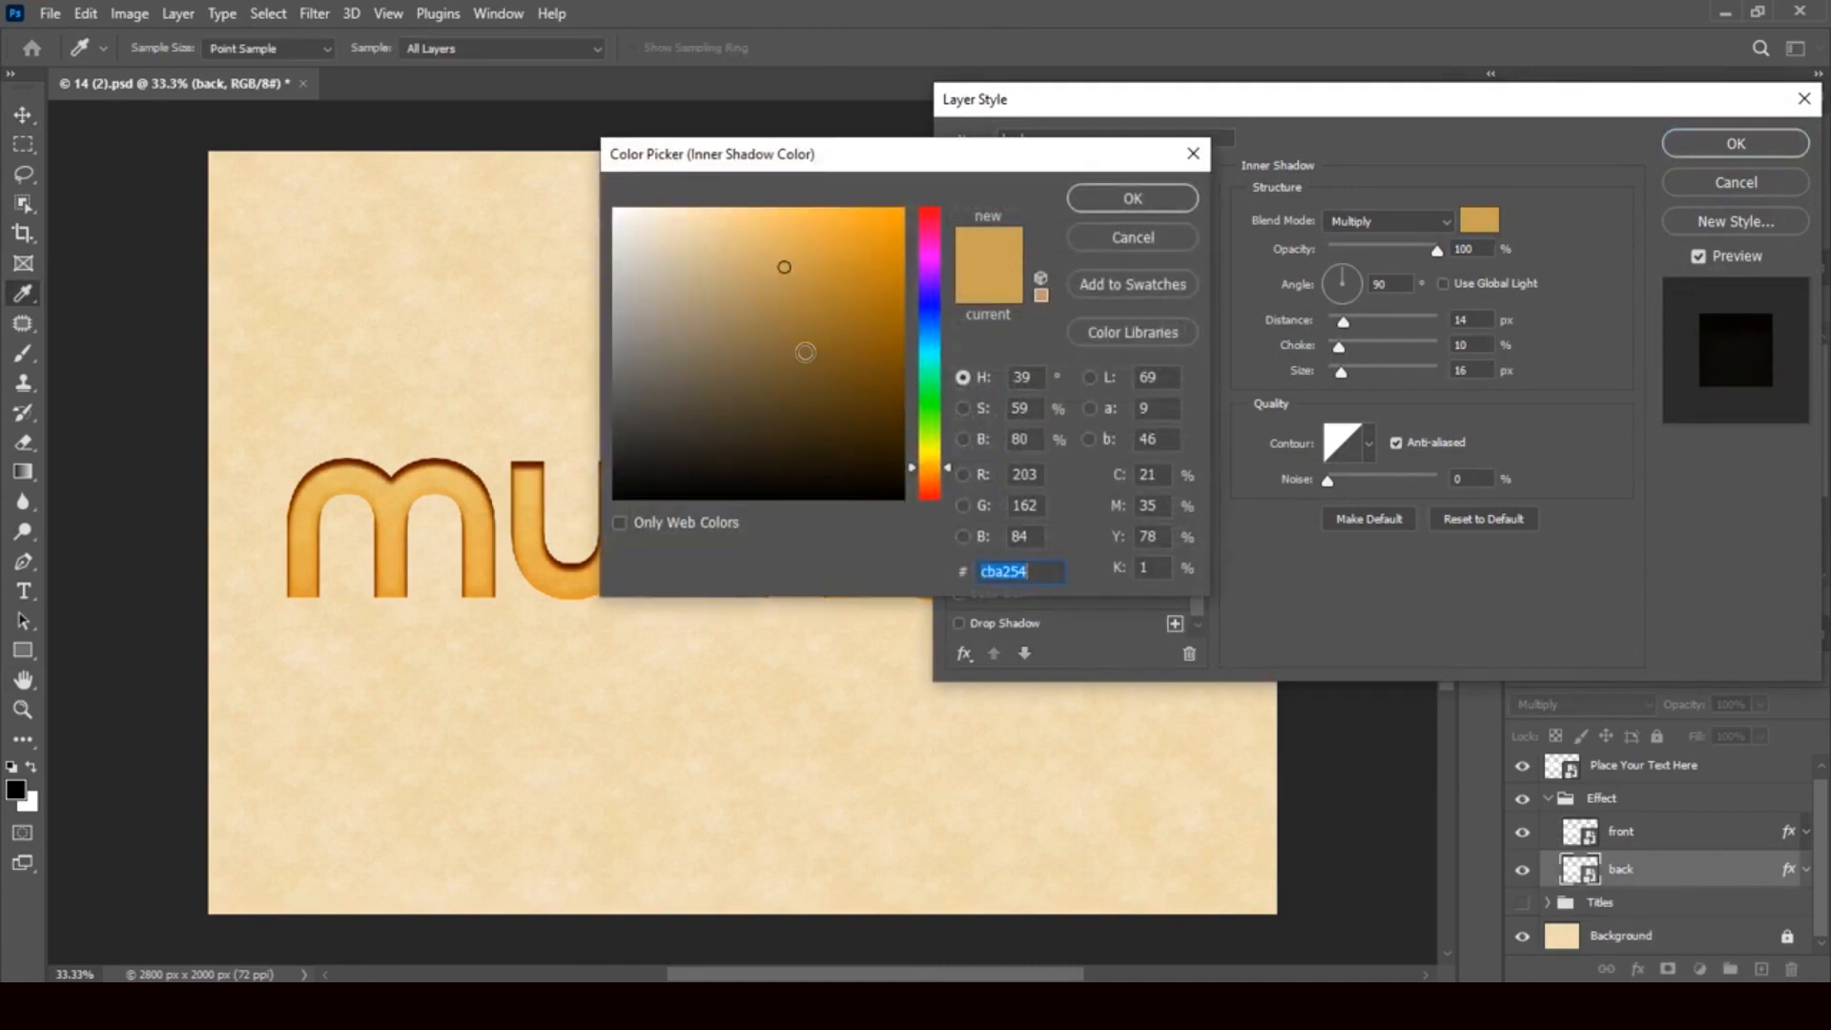
{"action": "left_click", "coordinate": [797, 348]}
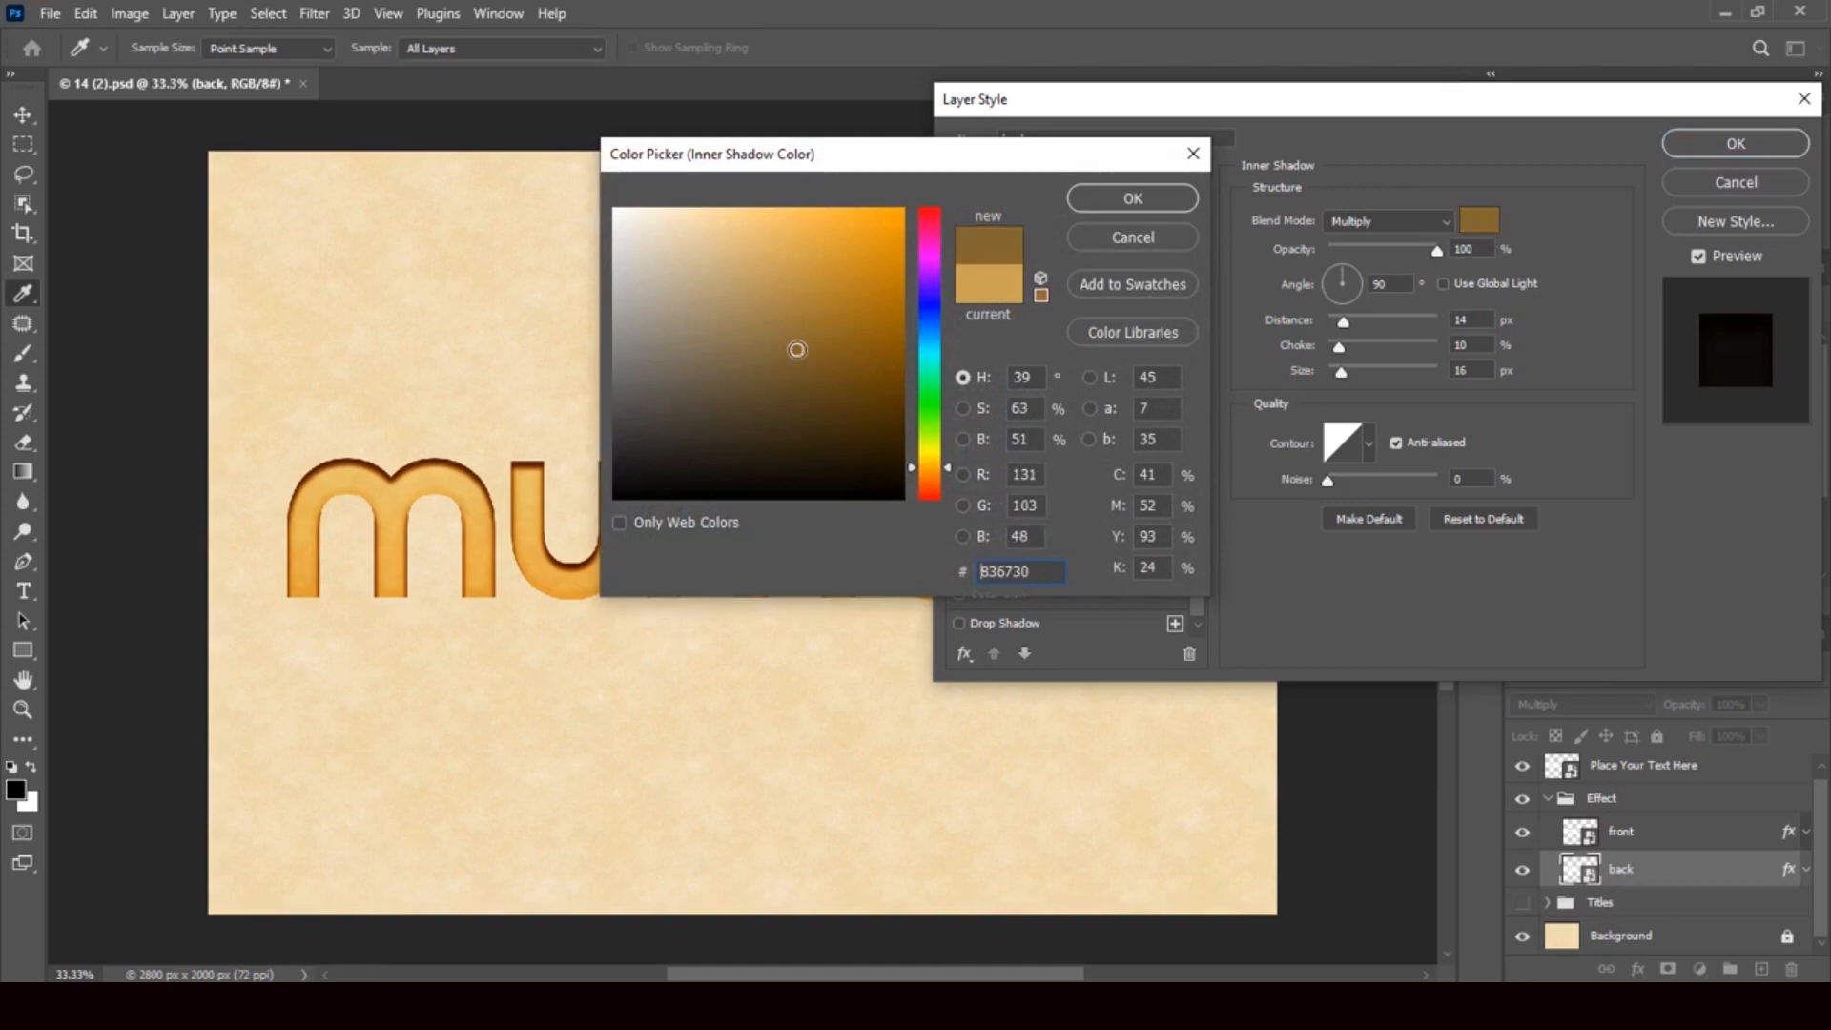
{"action": "left_click", "coordinate": [1077, 200]}
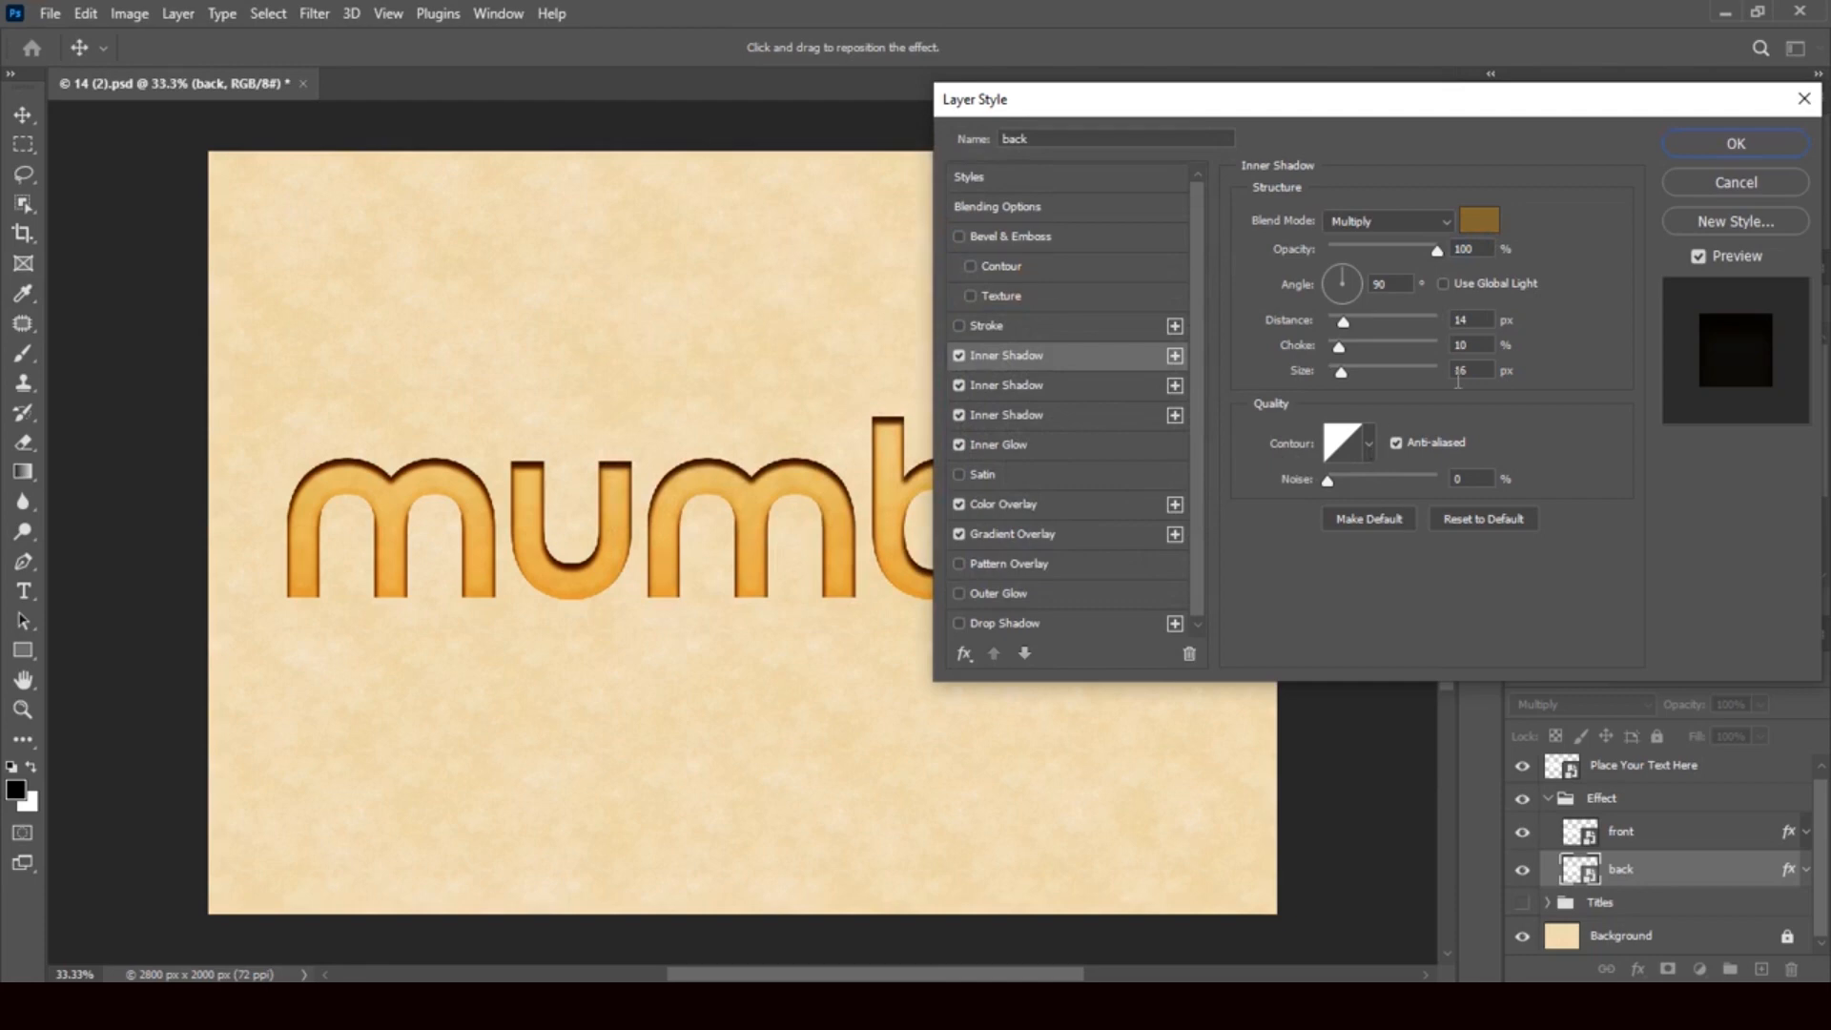
{"action": "key", "text": "Return"}
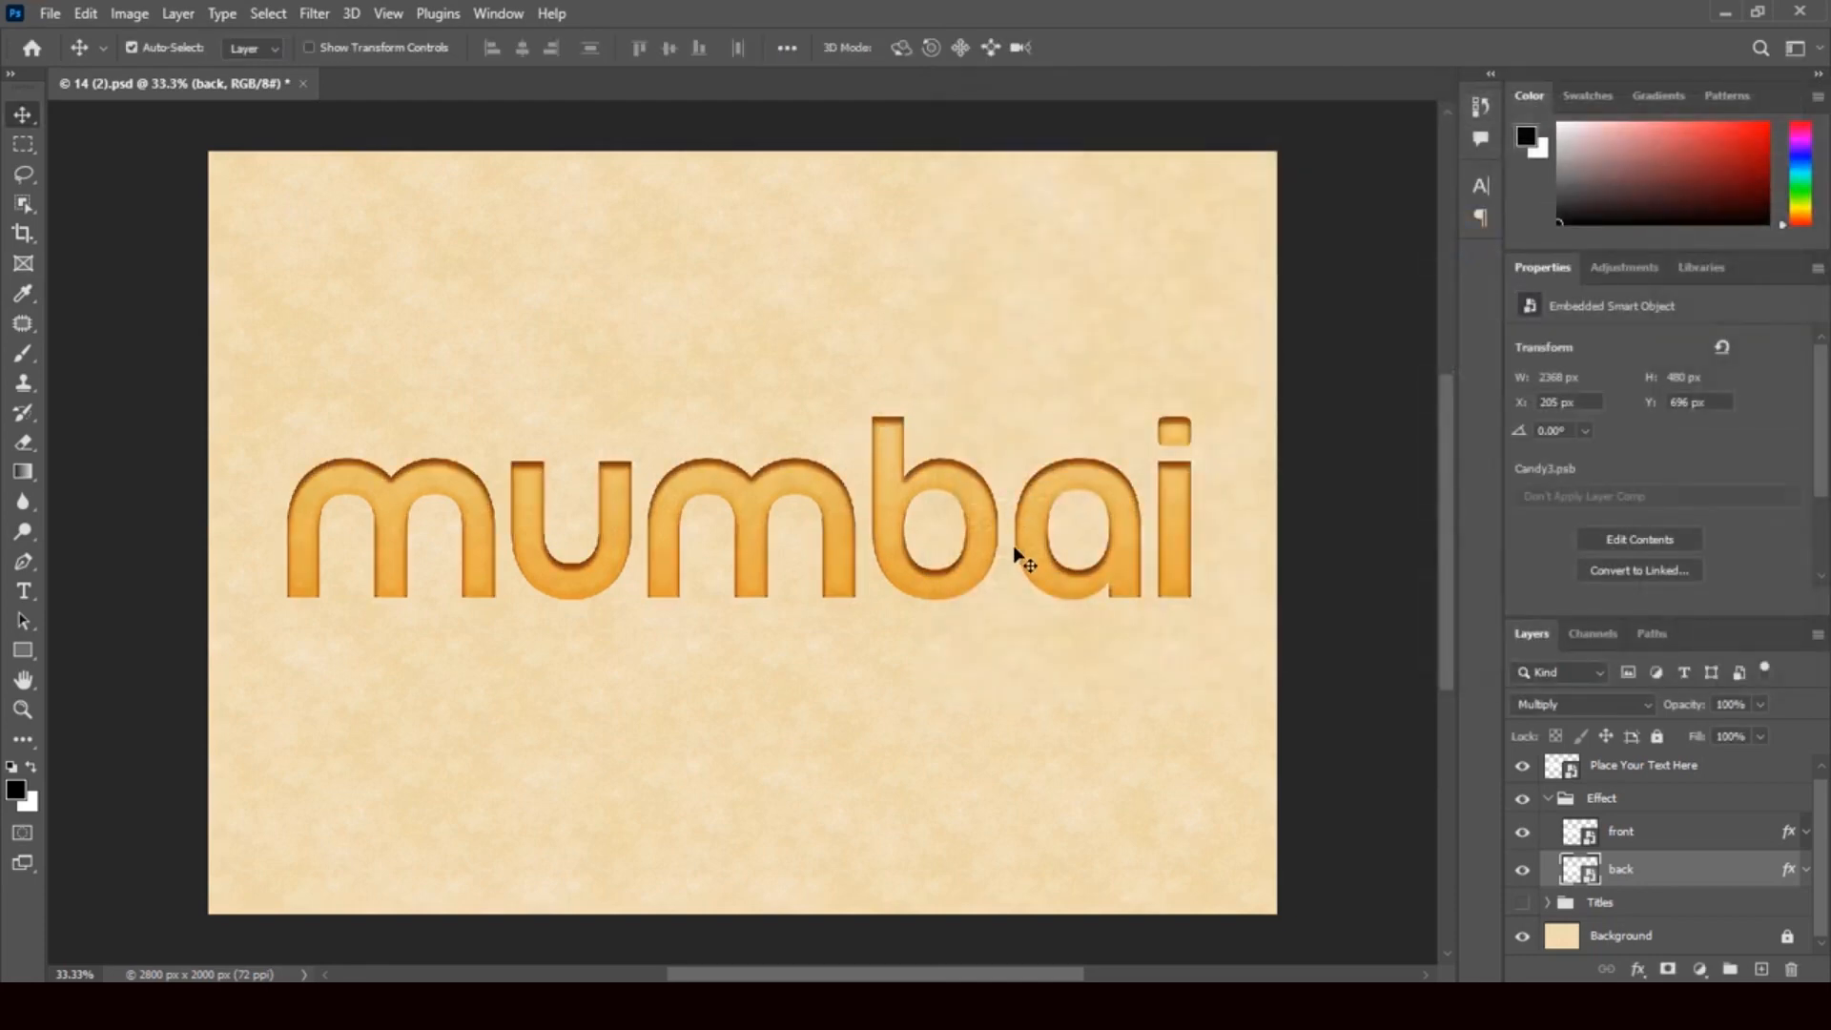
Try a Bevel & Emboss effect on the back layer with size 73 px and soften 2 px.
{"action": "double_click", "coordinate": [1790, 873]}
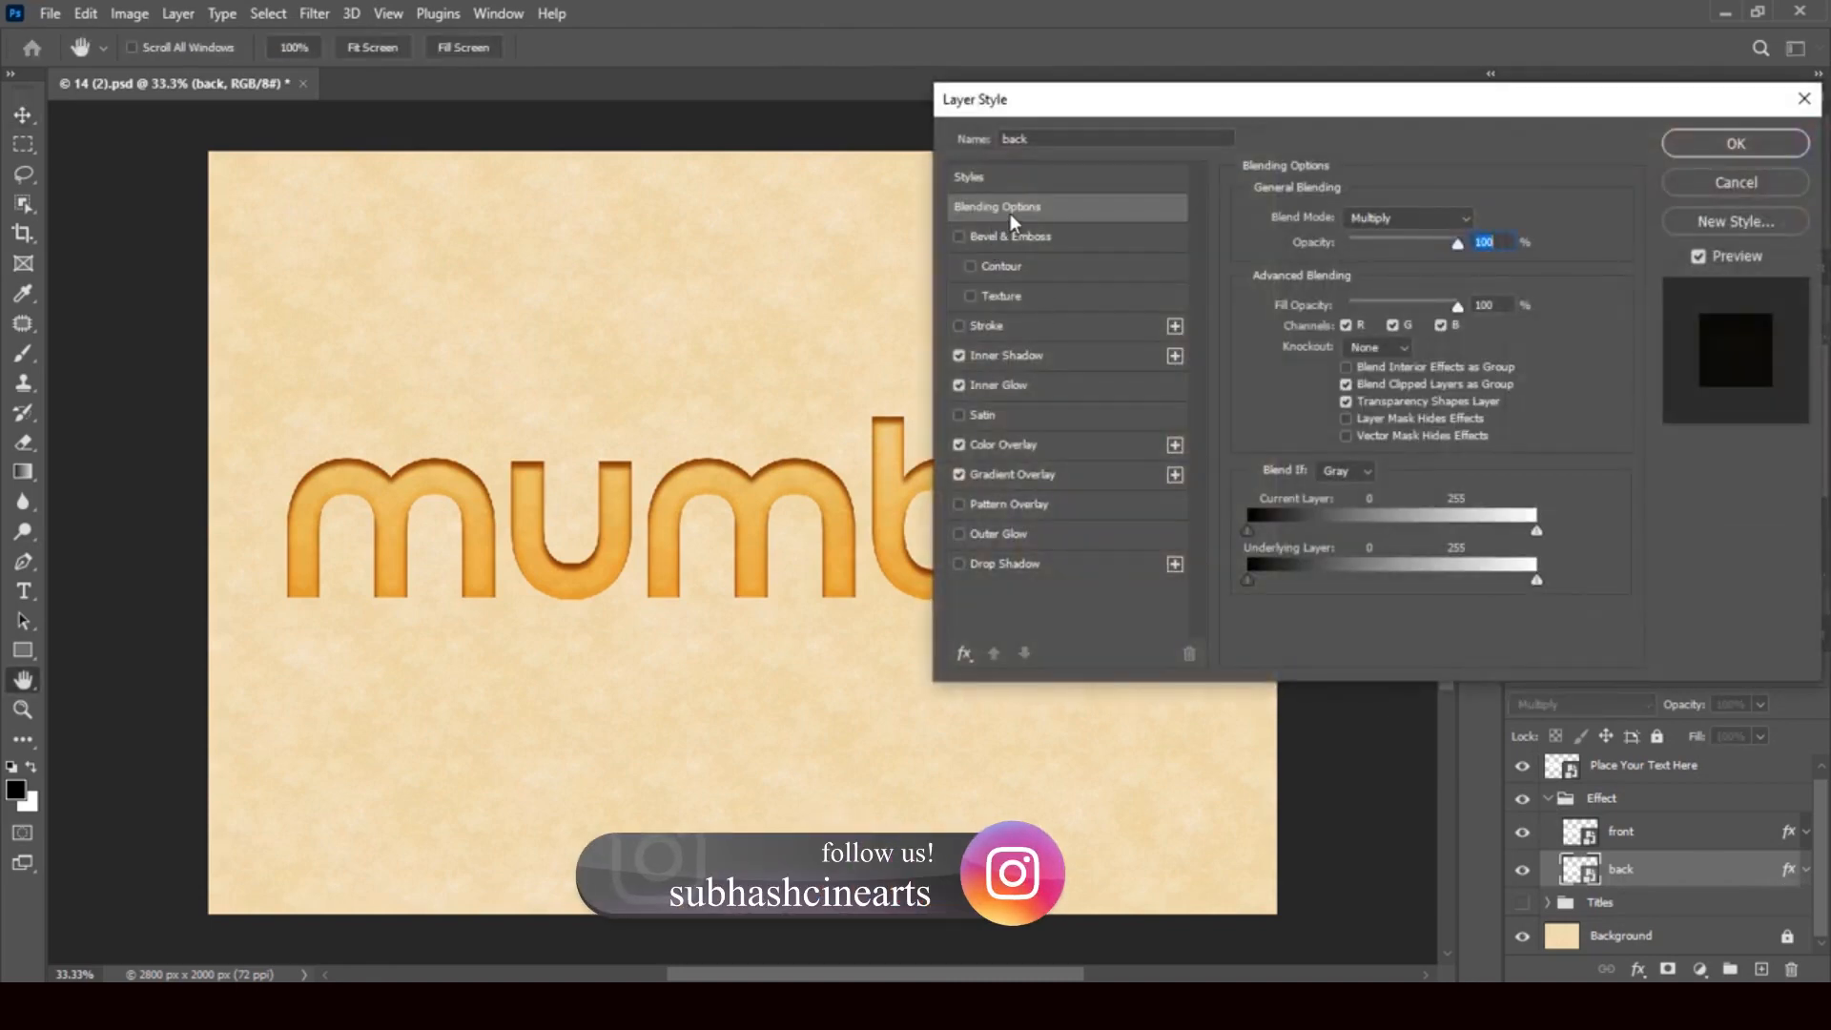
{"action": "left_click", "coordinate": [1028, 234]}
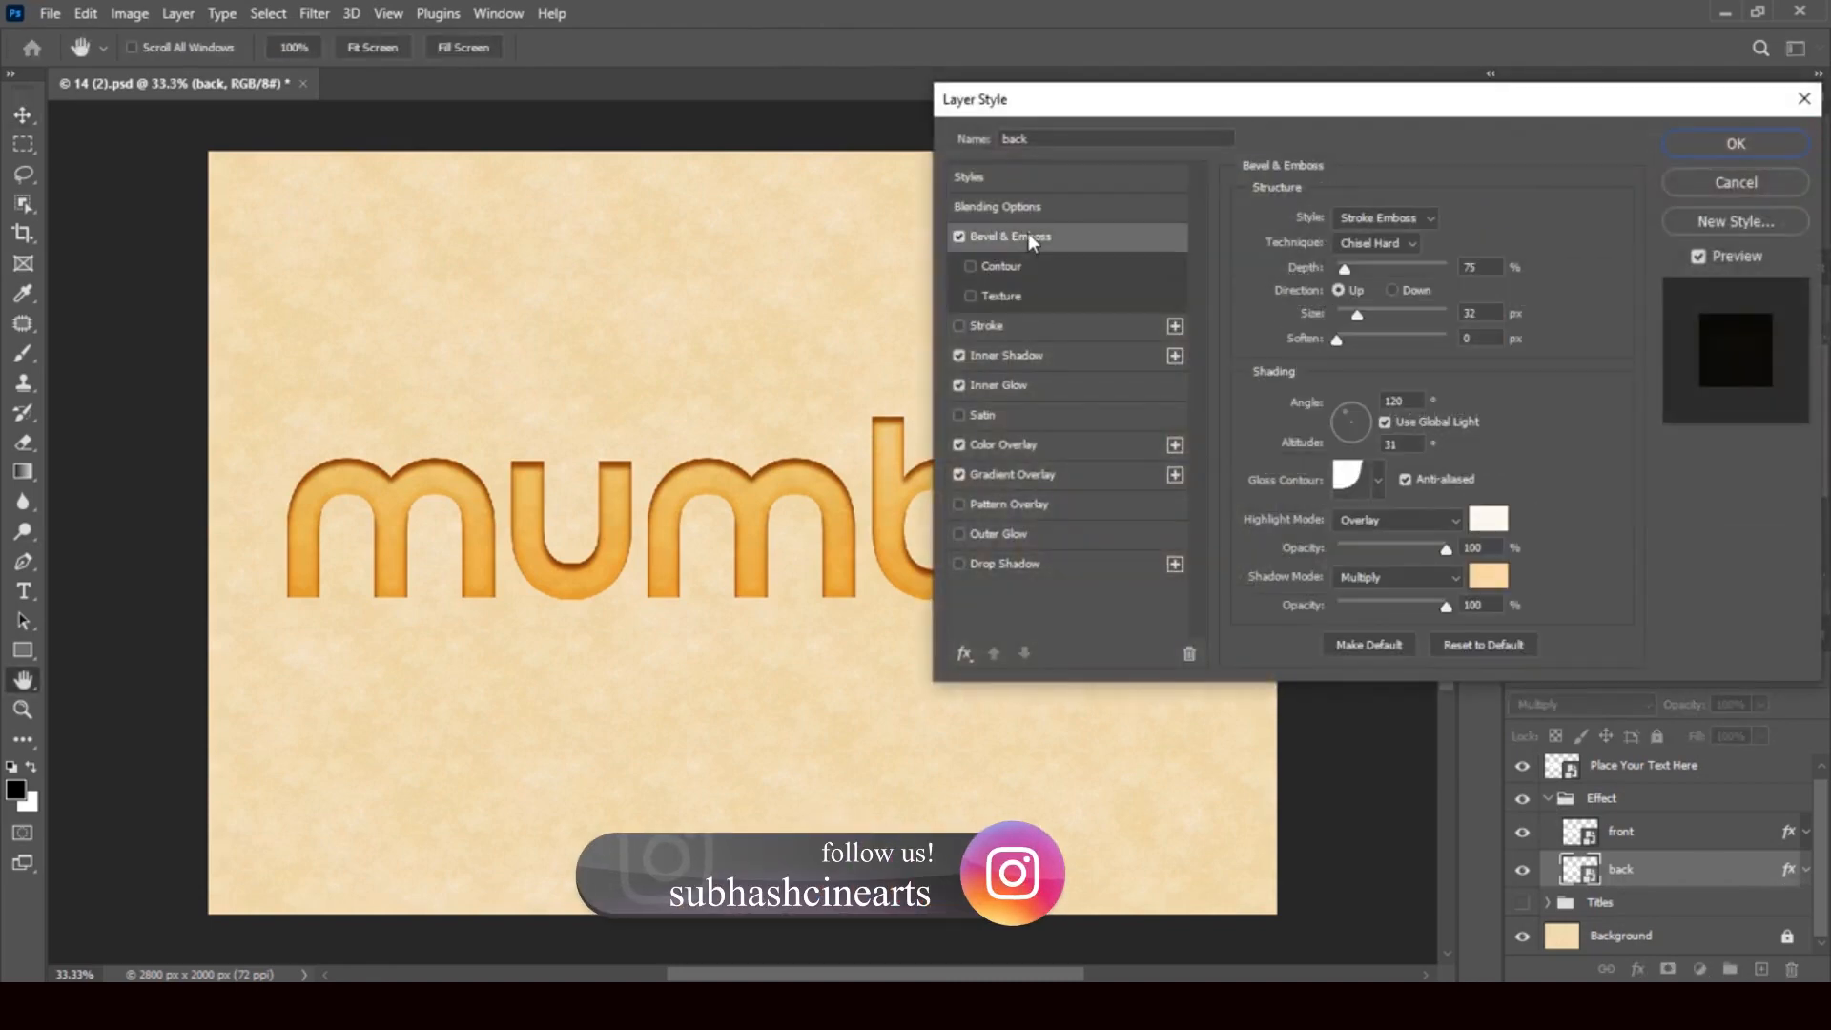
{"action": "left_click", "coordinate": [1350, 344]}
{"action": "mouse_move", "coordinate": [1362, 317]}
{"action": "left_mouse_down"}
{"action": "mouse_move", "coordinate": [1394, 318]}
{"action": "mouse_move", "coordinate": [1376, 324]}
{"action": "left_mouse_up"}
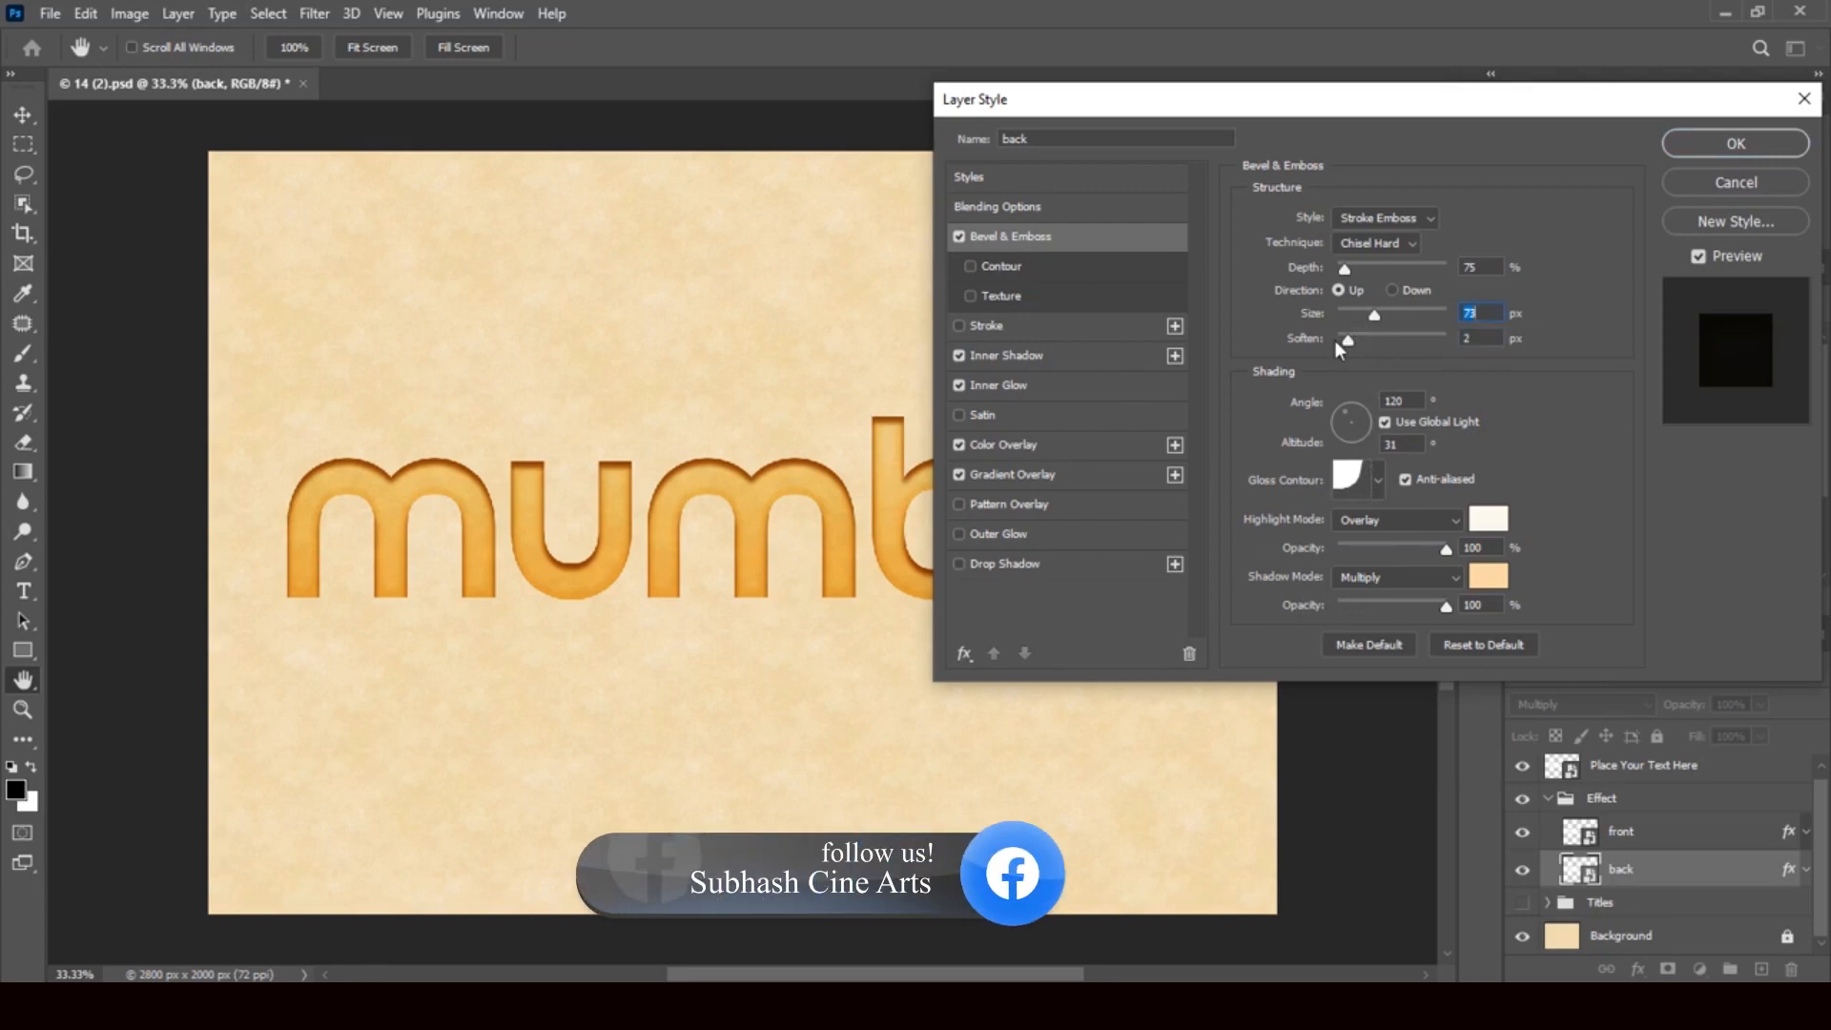
{"action": "left_click", "coordinate": [1714, 188]}
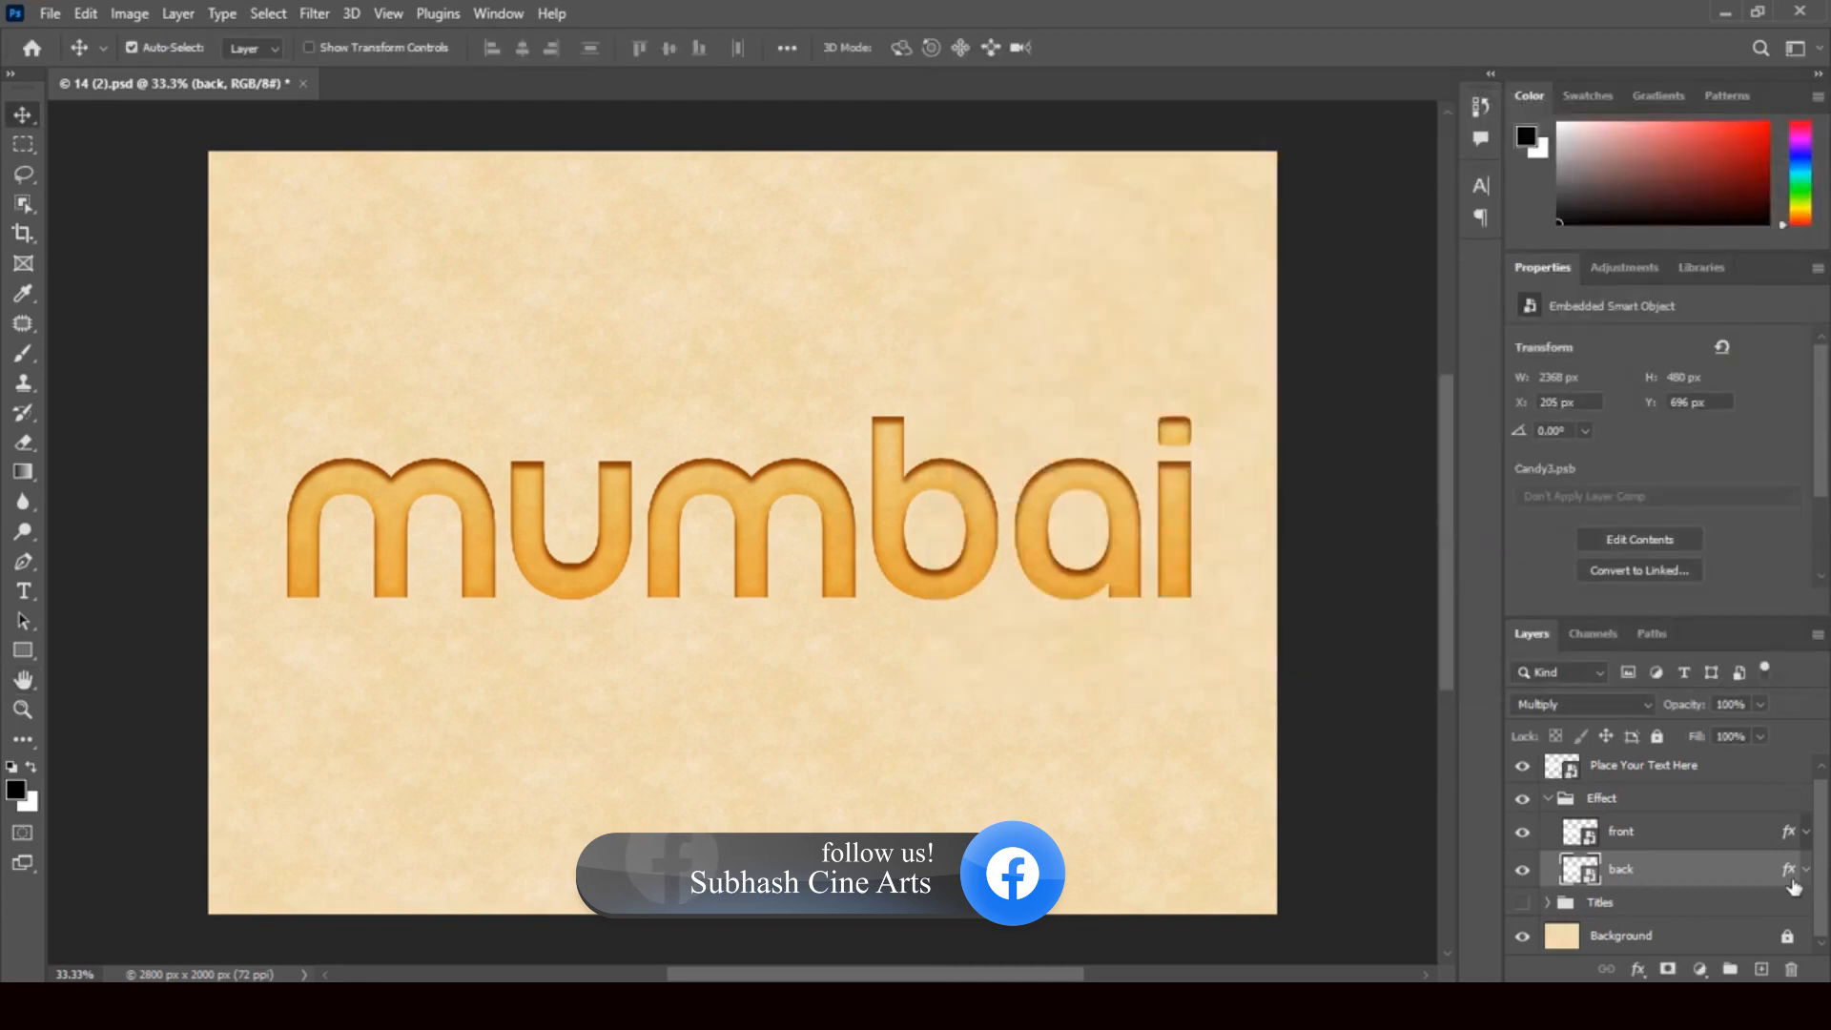
Collapse the Effect group and preview the mumbai text with the Background layer temporarily hidden.
{"action": "left_click", "coordinate": [1549, 801]}
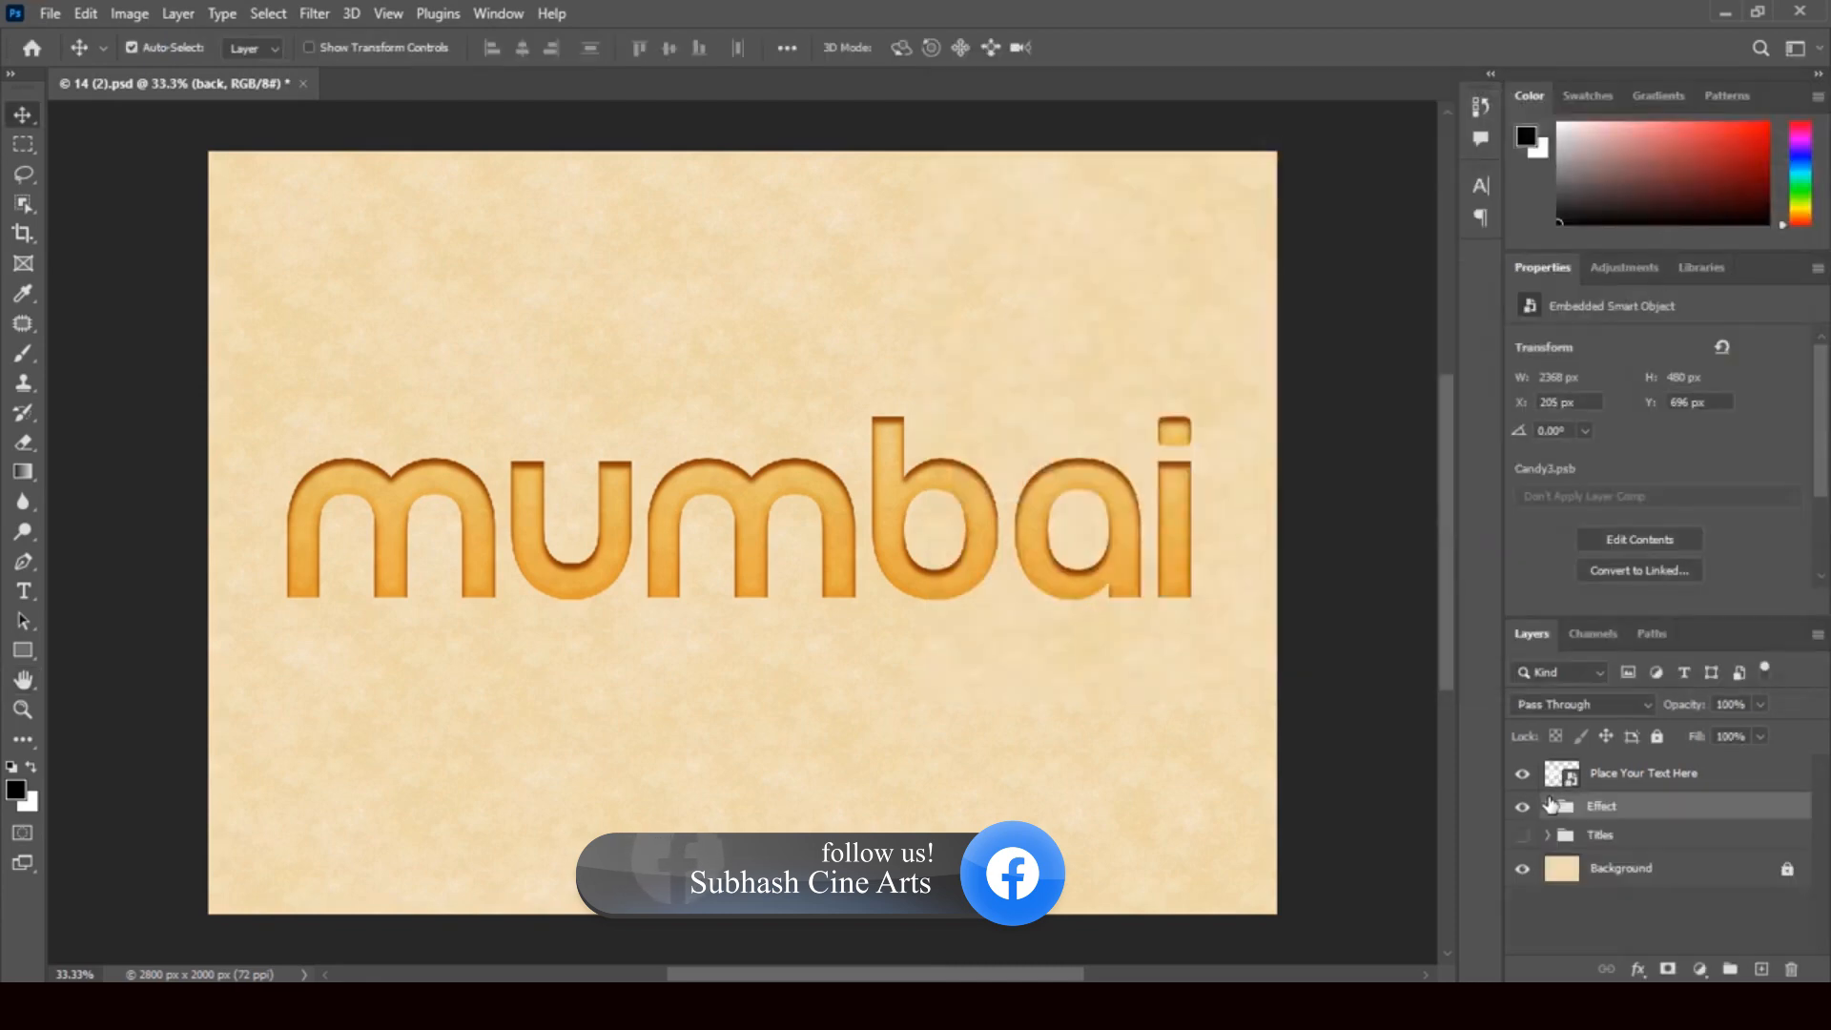
{"action": "left_click", "coordinate": [1522, 870]}
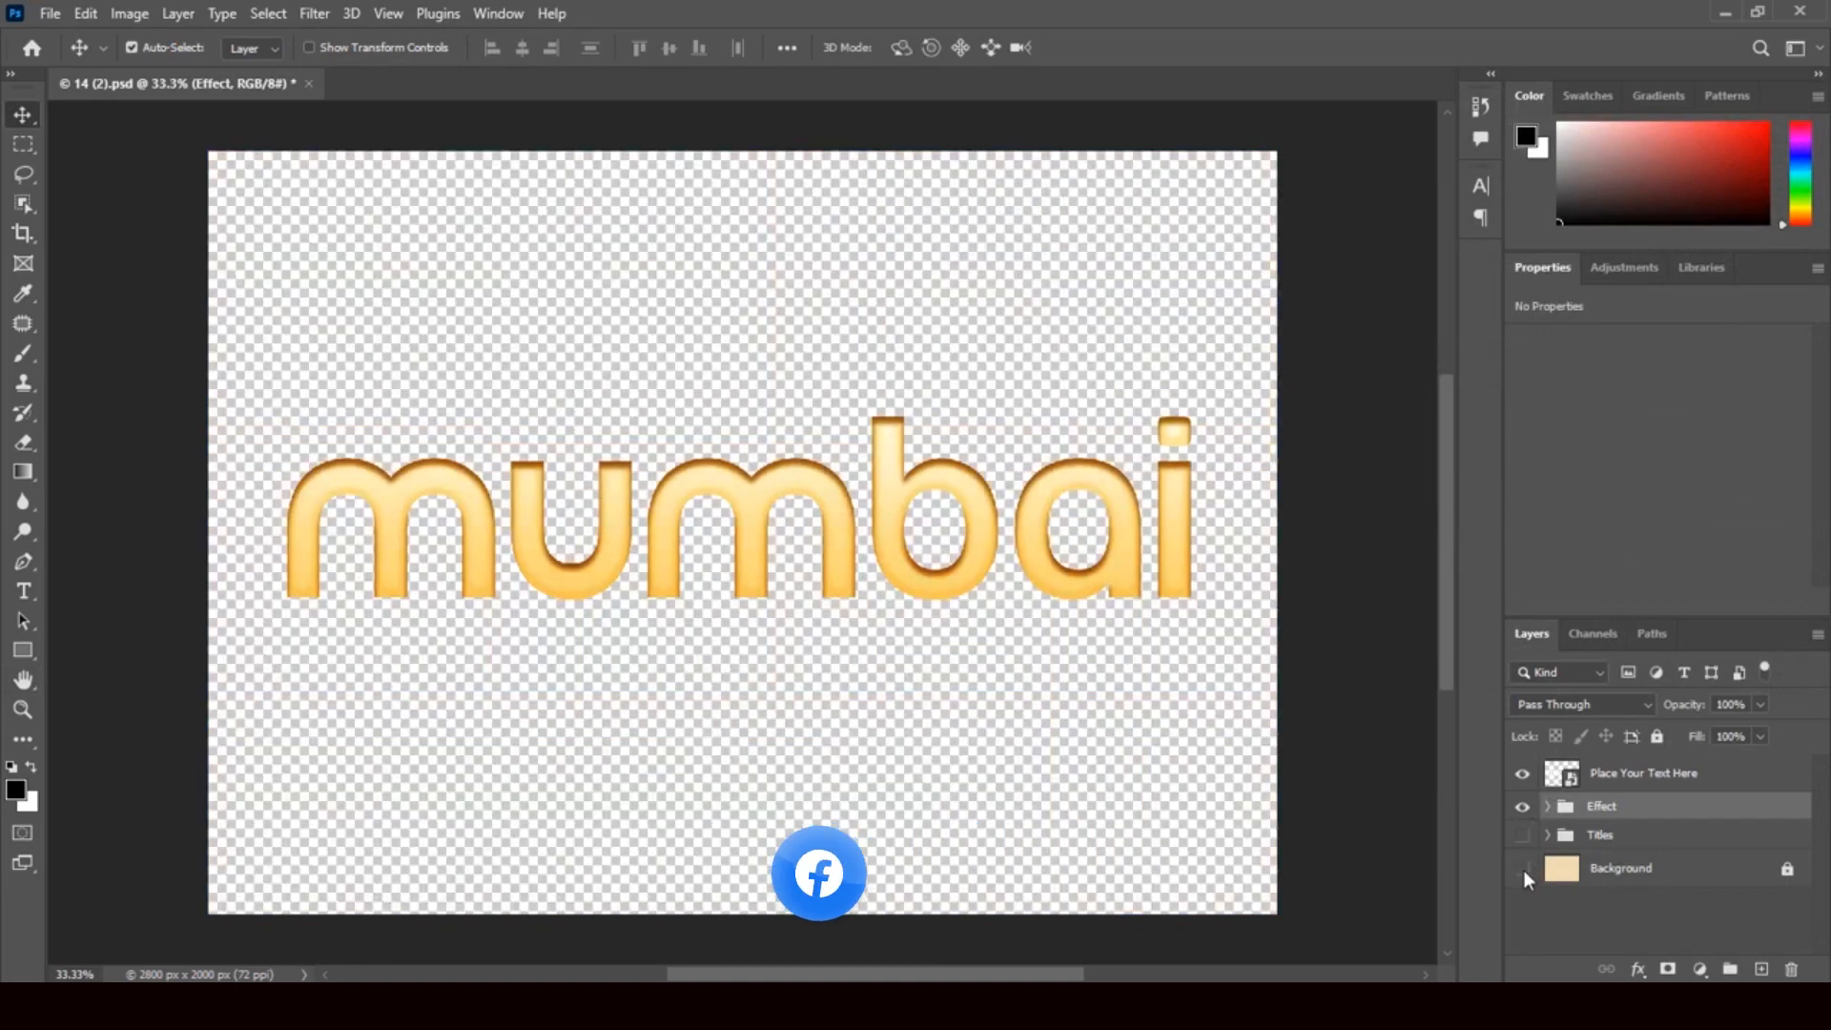
{"action": "left_click", "coordinate": [1523, 869]}
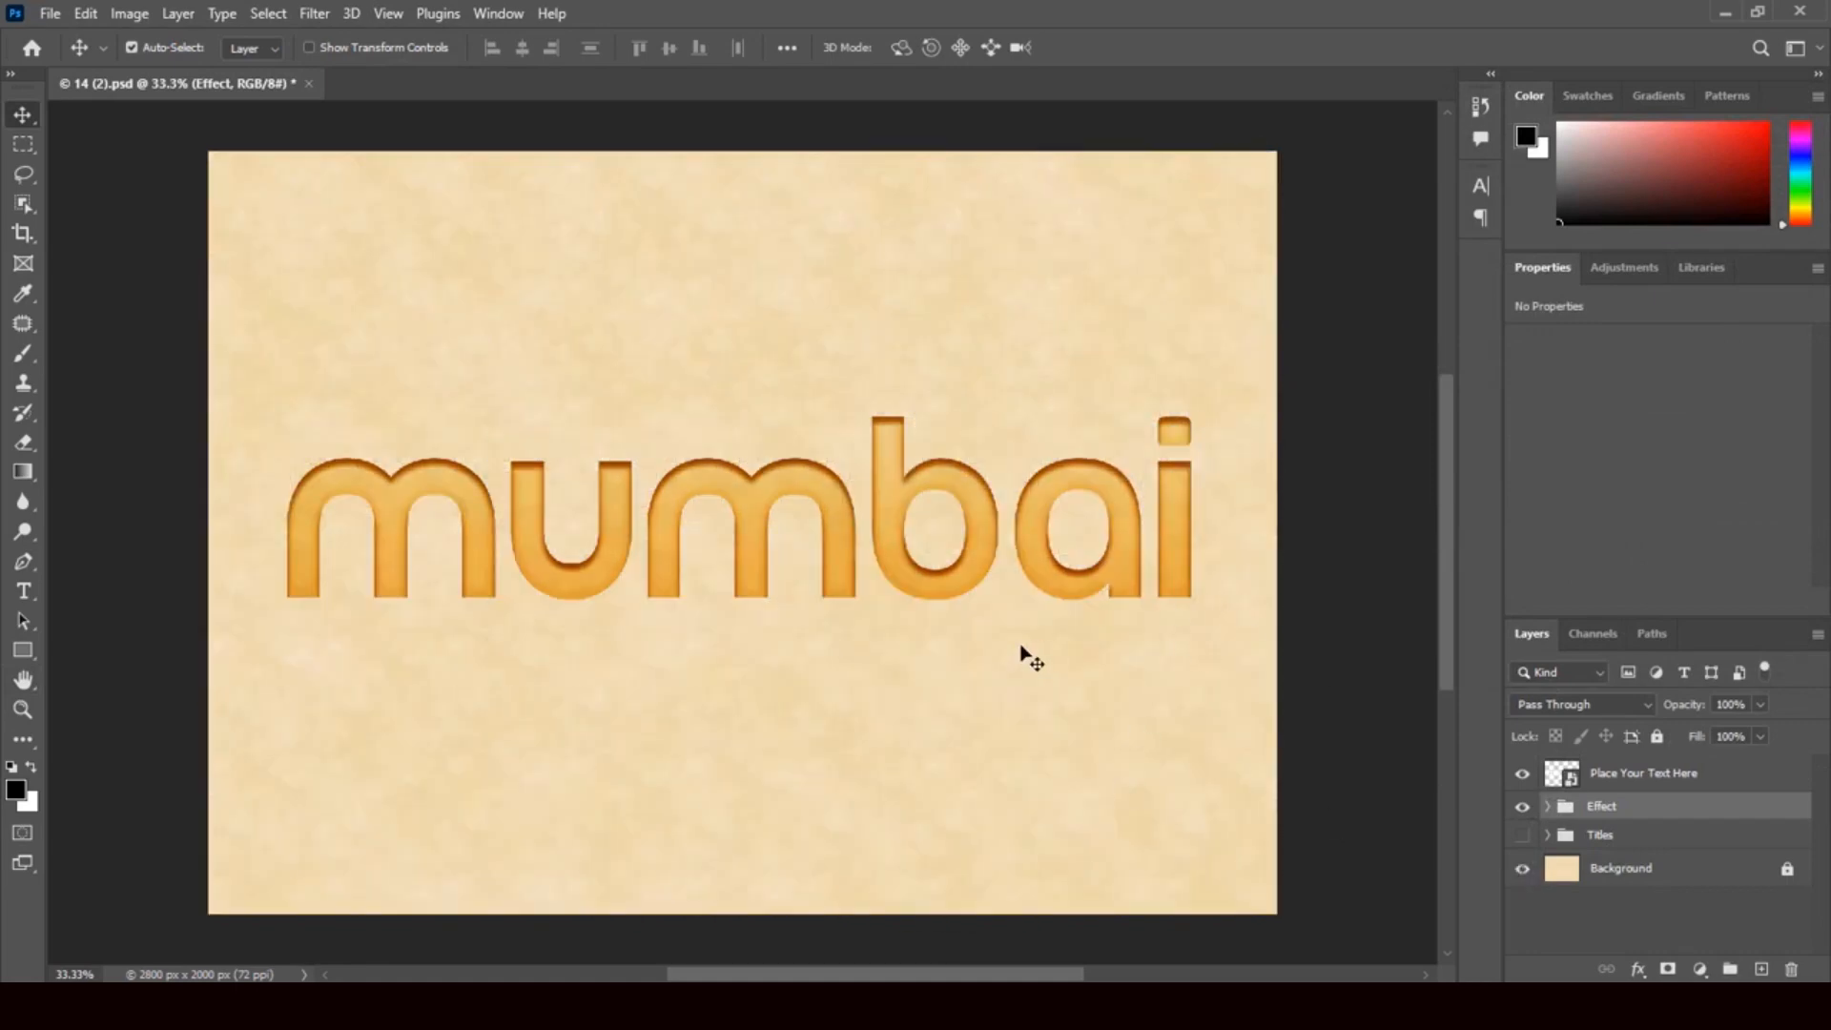
Close the candy document 14 (2).psd without saving its changes and switch to the Downloads folder.
{"action": "left_click", "coordinate": [309, 84]}
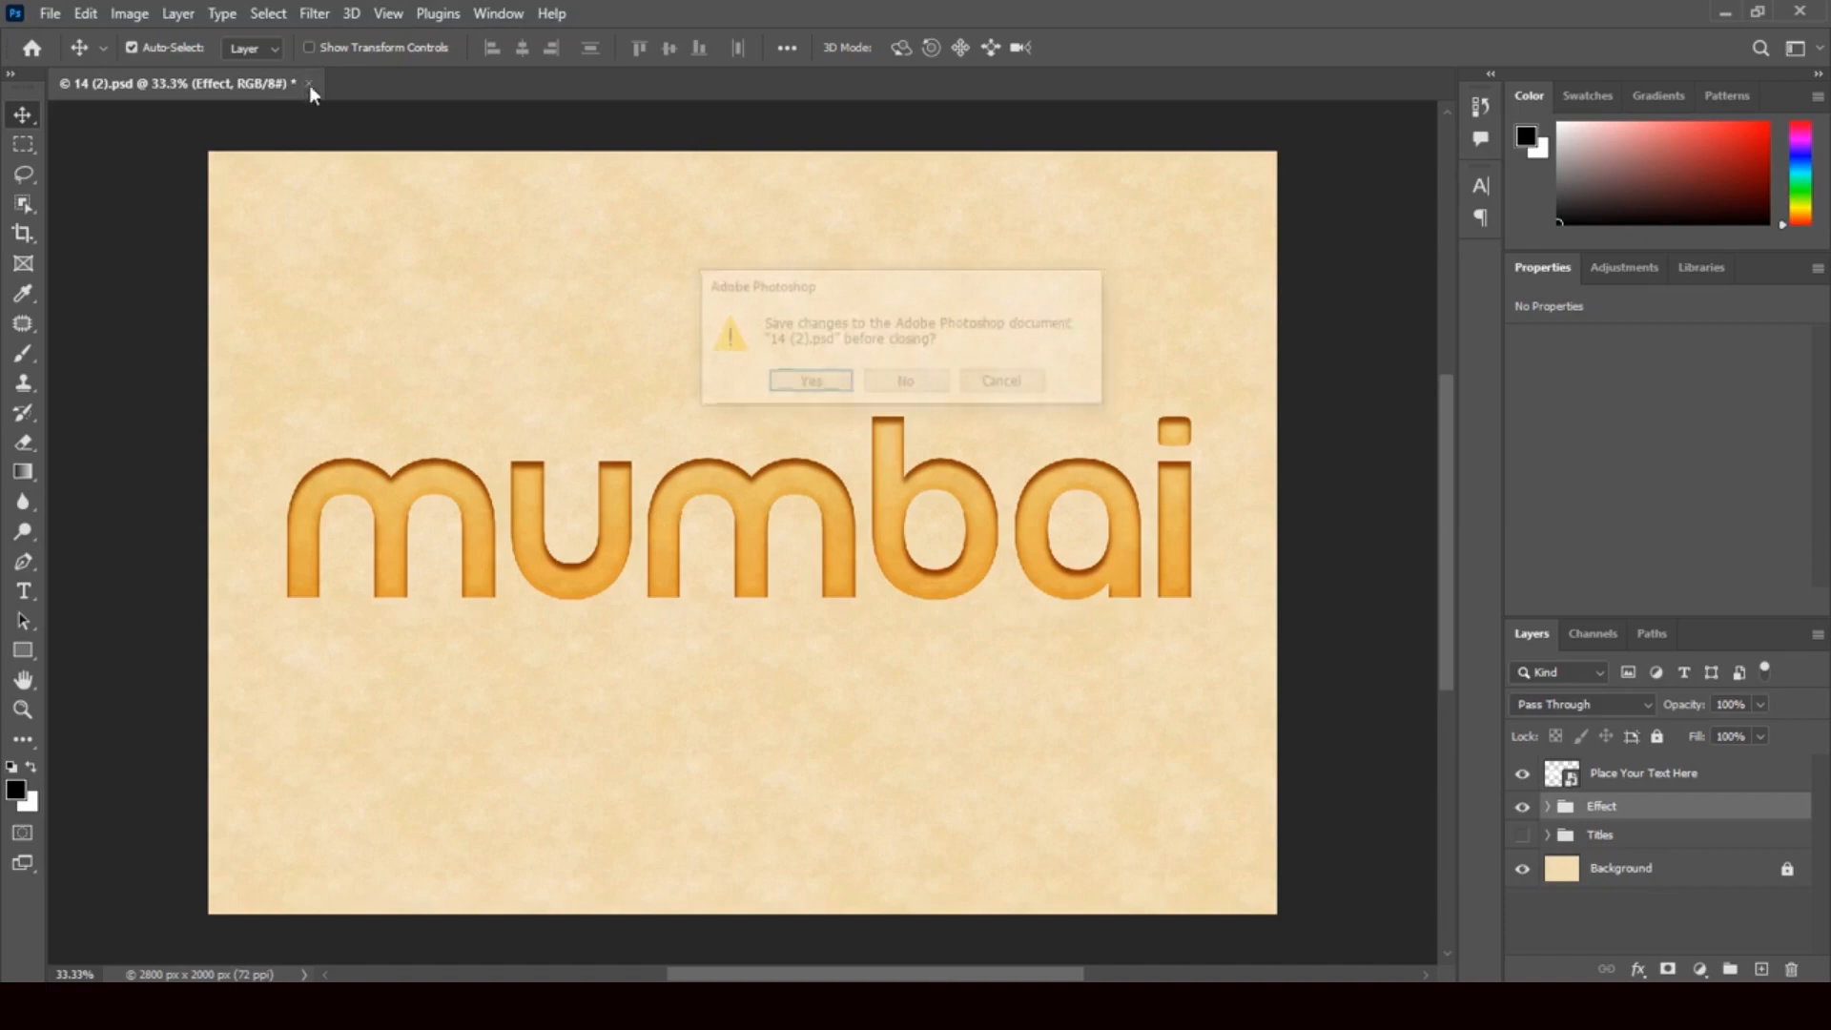
{"action": "left_click", "coordinate": [906, 380]}
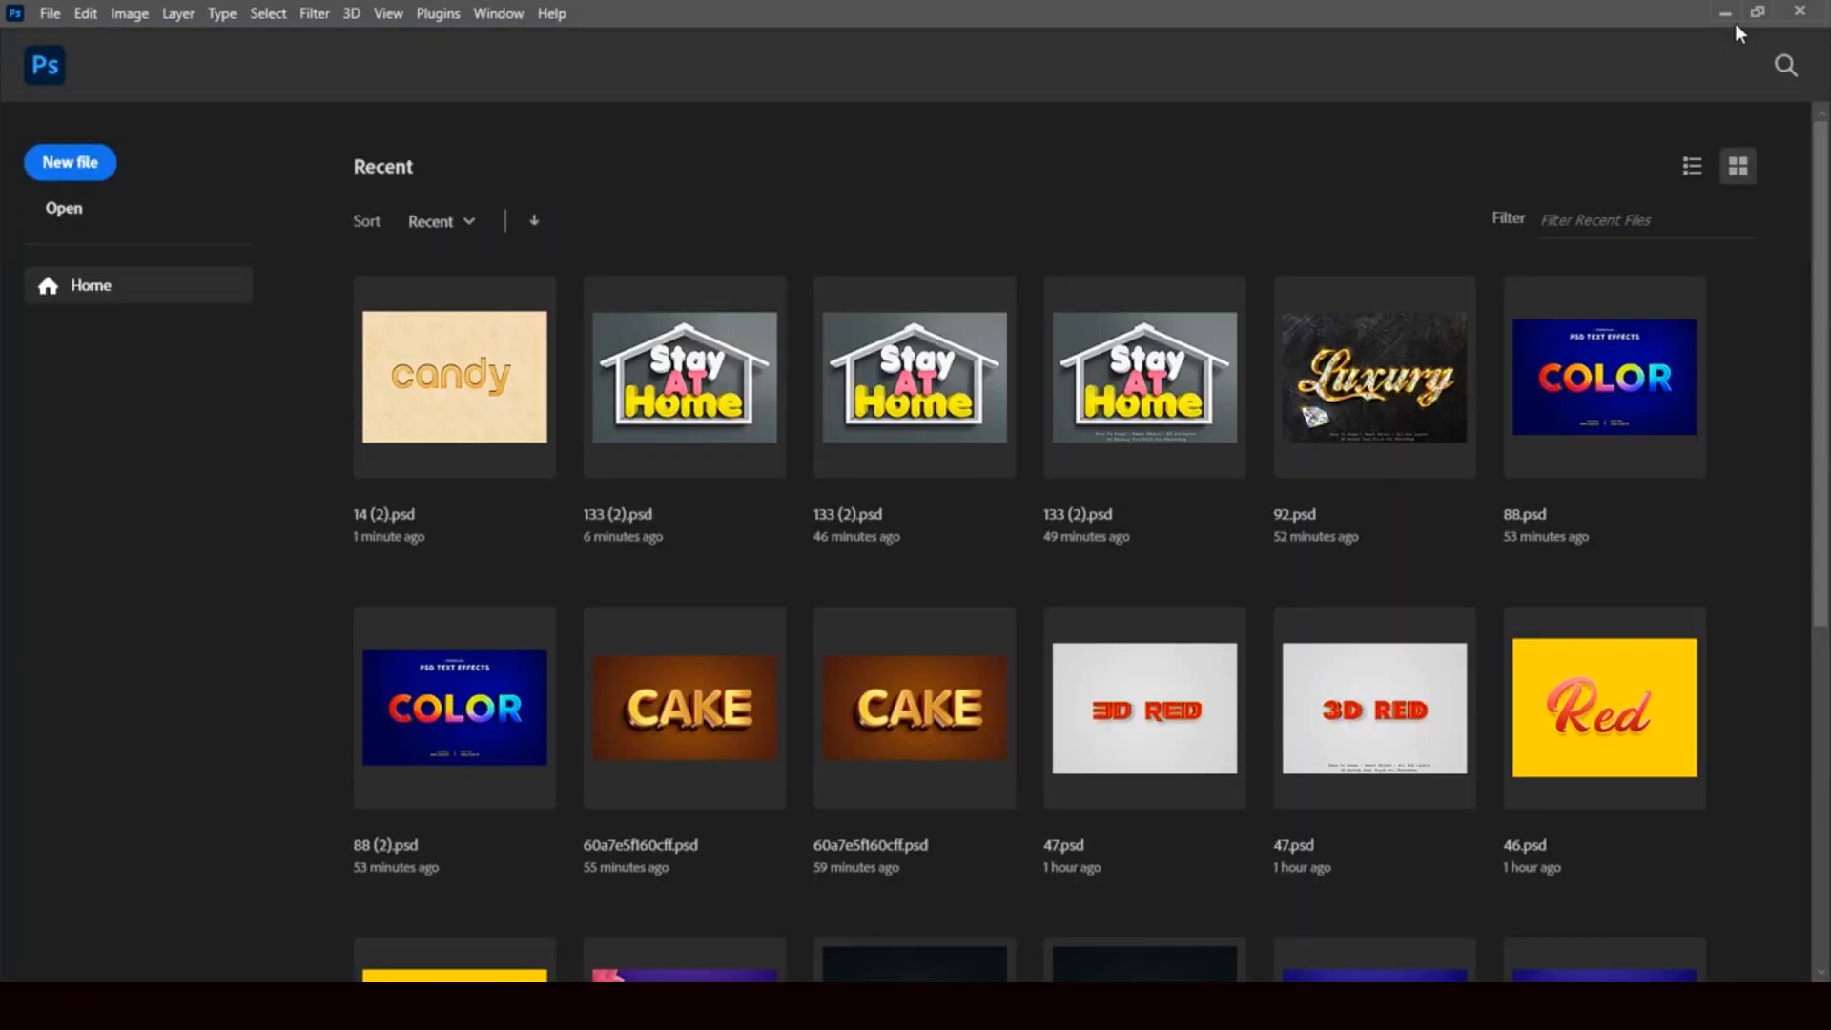
{"action": "left_click", "coordinate": [1723, 14]}
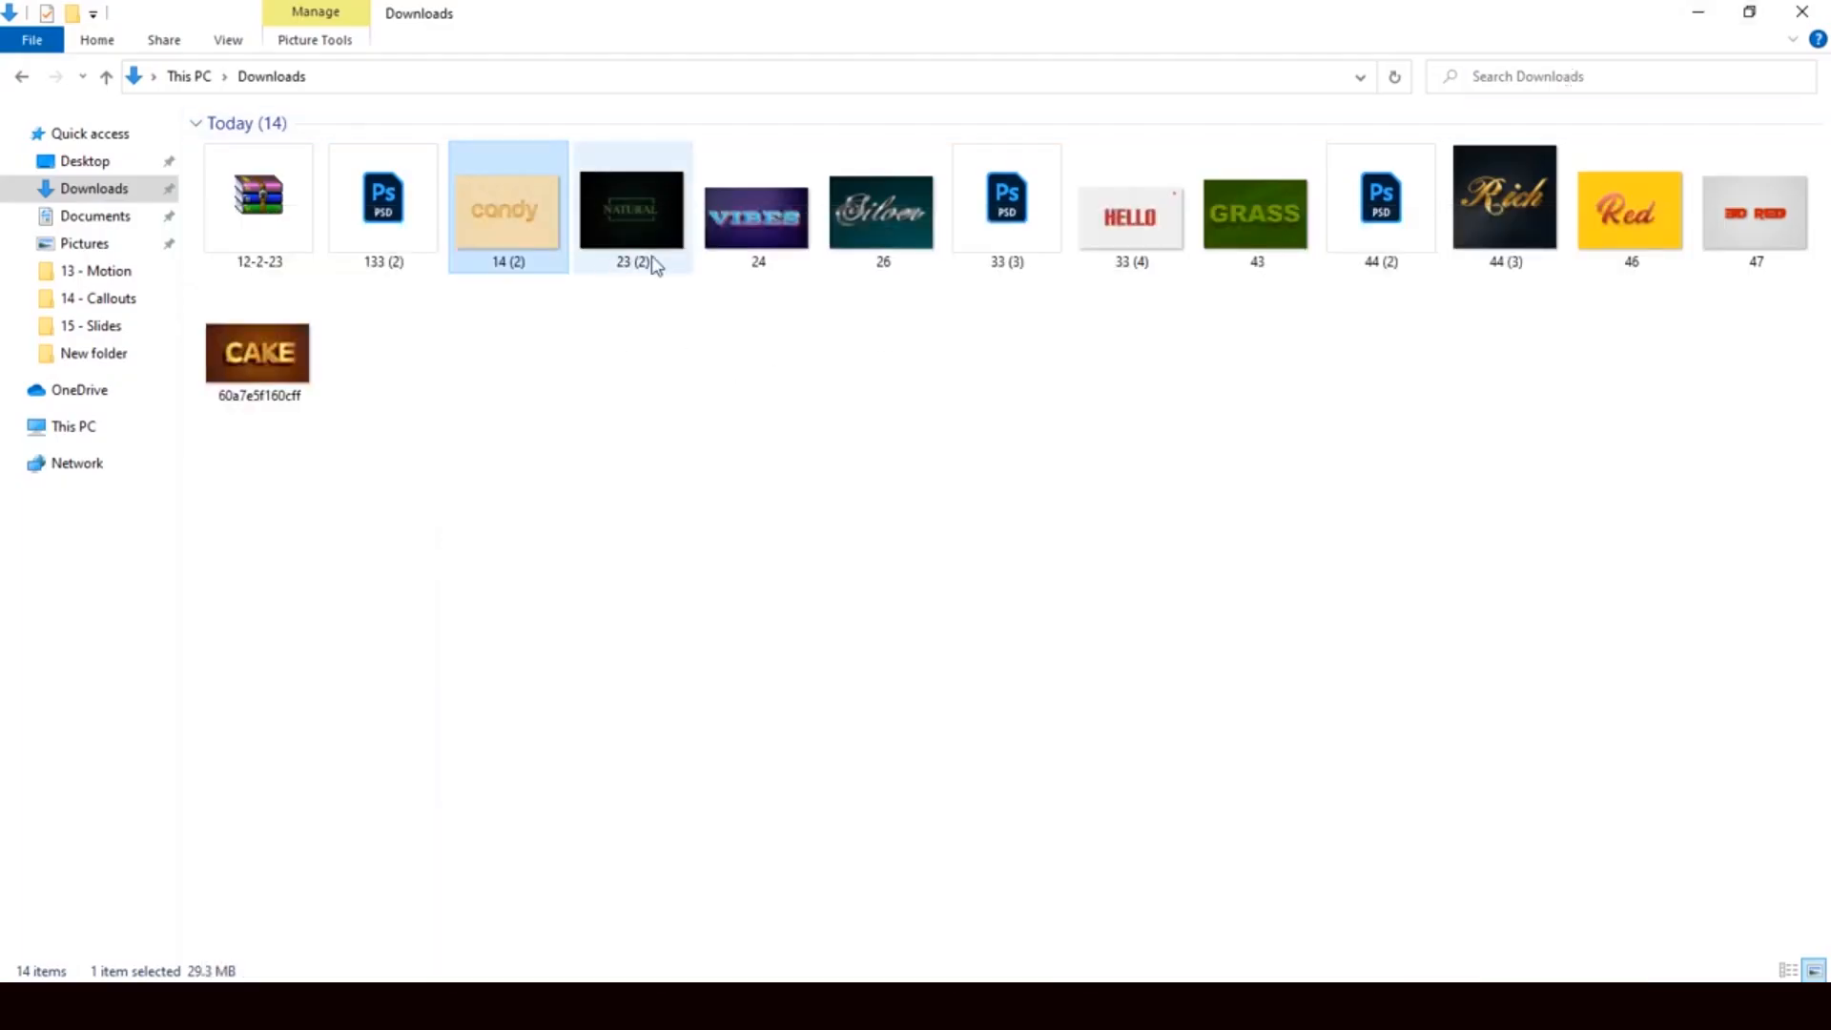
Open the VIBES template 24.psd from Downloads in Photoshop and fit the artwork to the screen.
{"action": "left_click", "coordinate": [767, 253]}
{"action": "left_click_drag", "start_coordinate": [772, 243], "coordinate": [883, 624]}
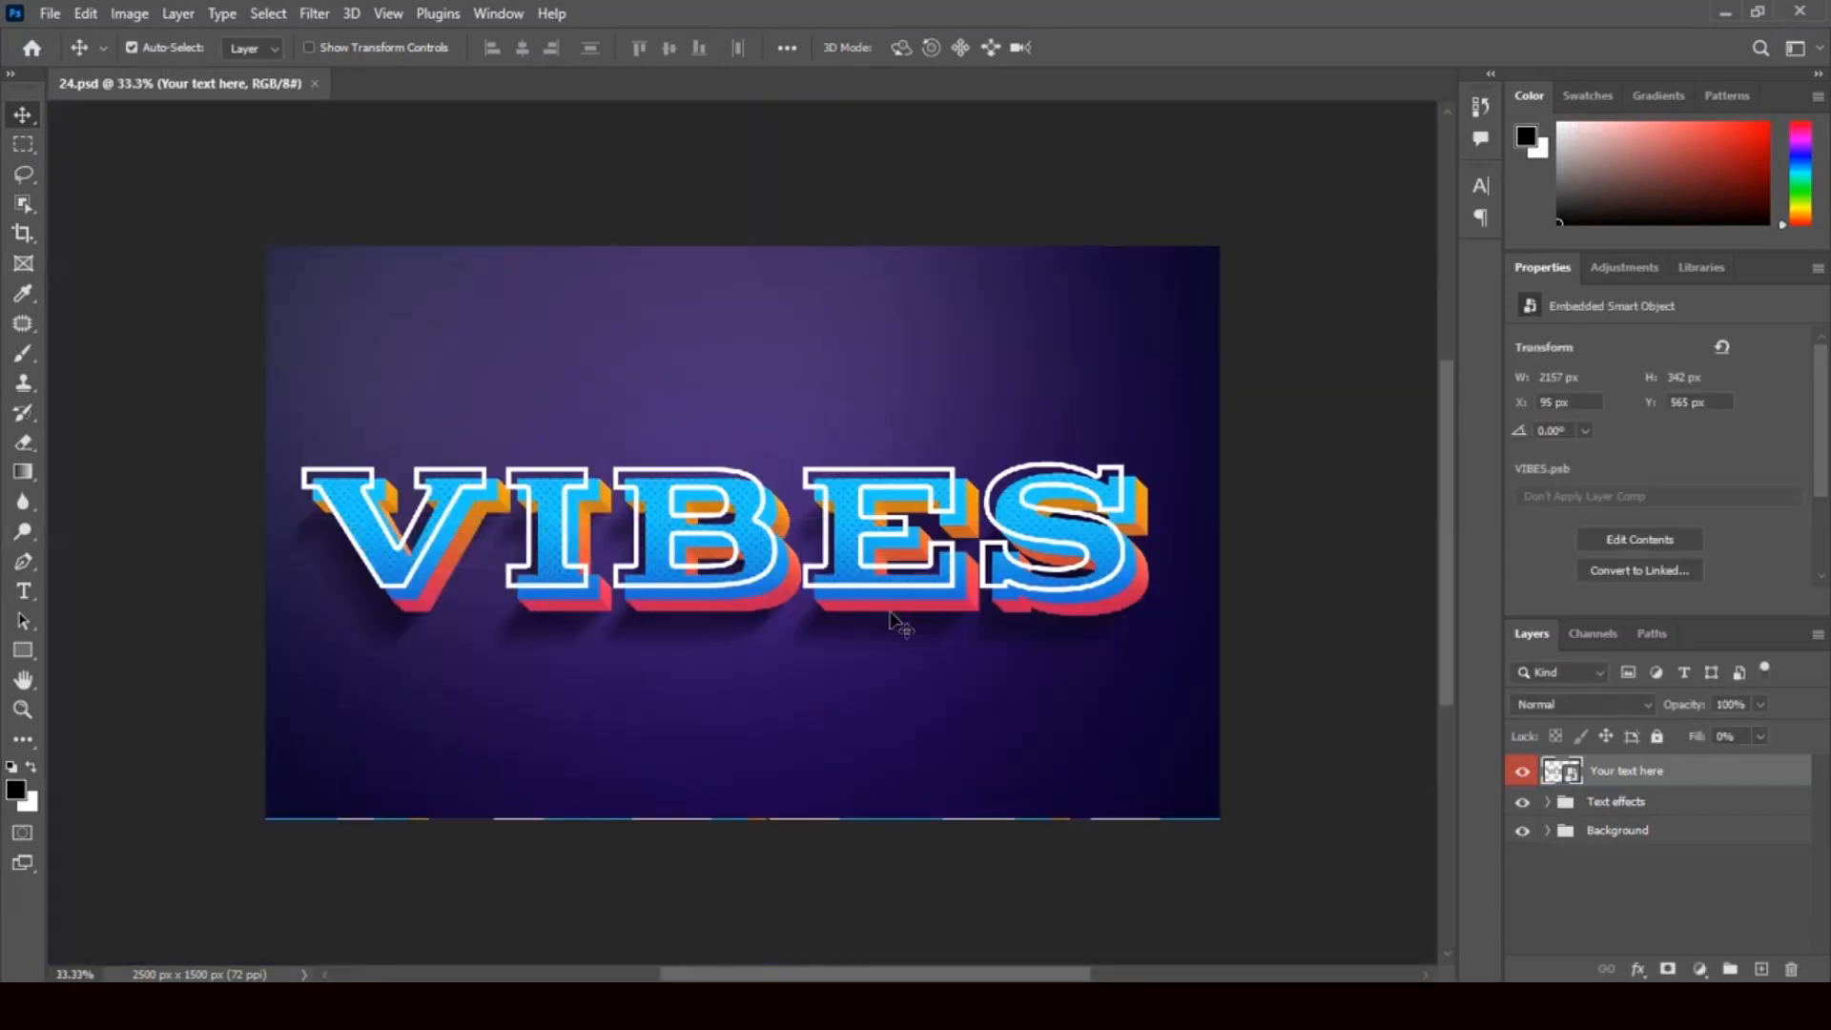
{"action": "key", "text": "ctrl+0"}
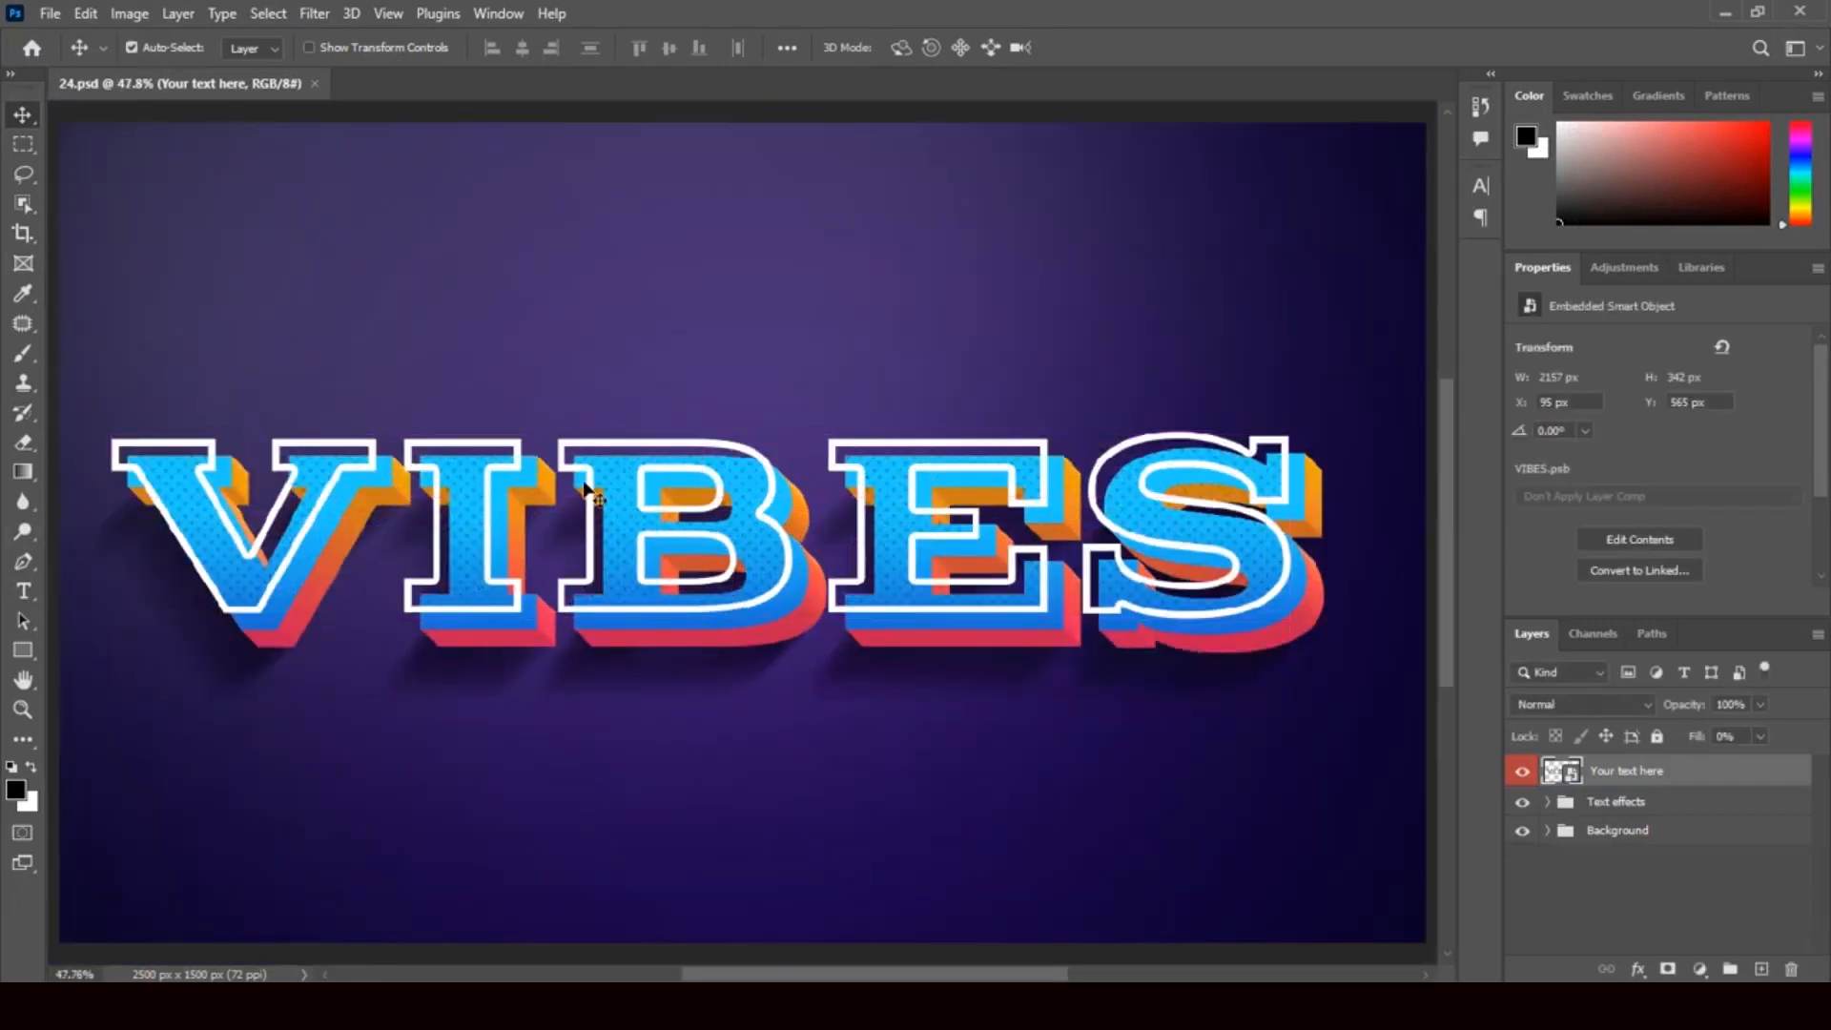
Open the contents of the Your text here smart object and replace the word VIBES with the person's first name.
{"action": "double_click", "coordinate": [1571, 777]}
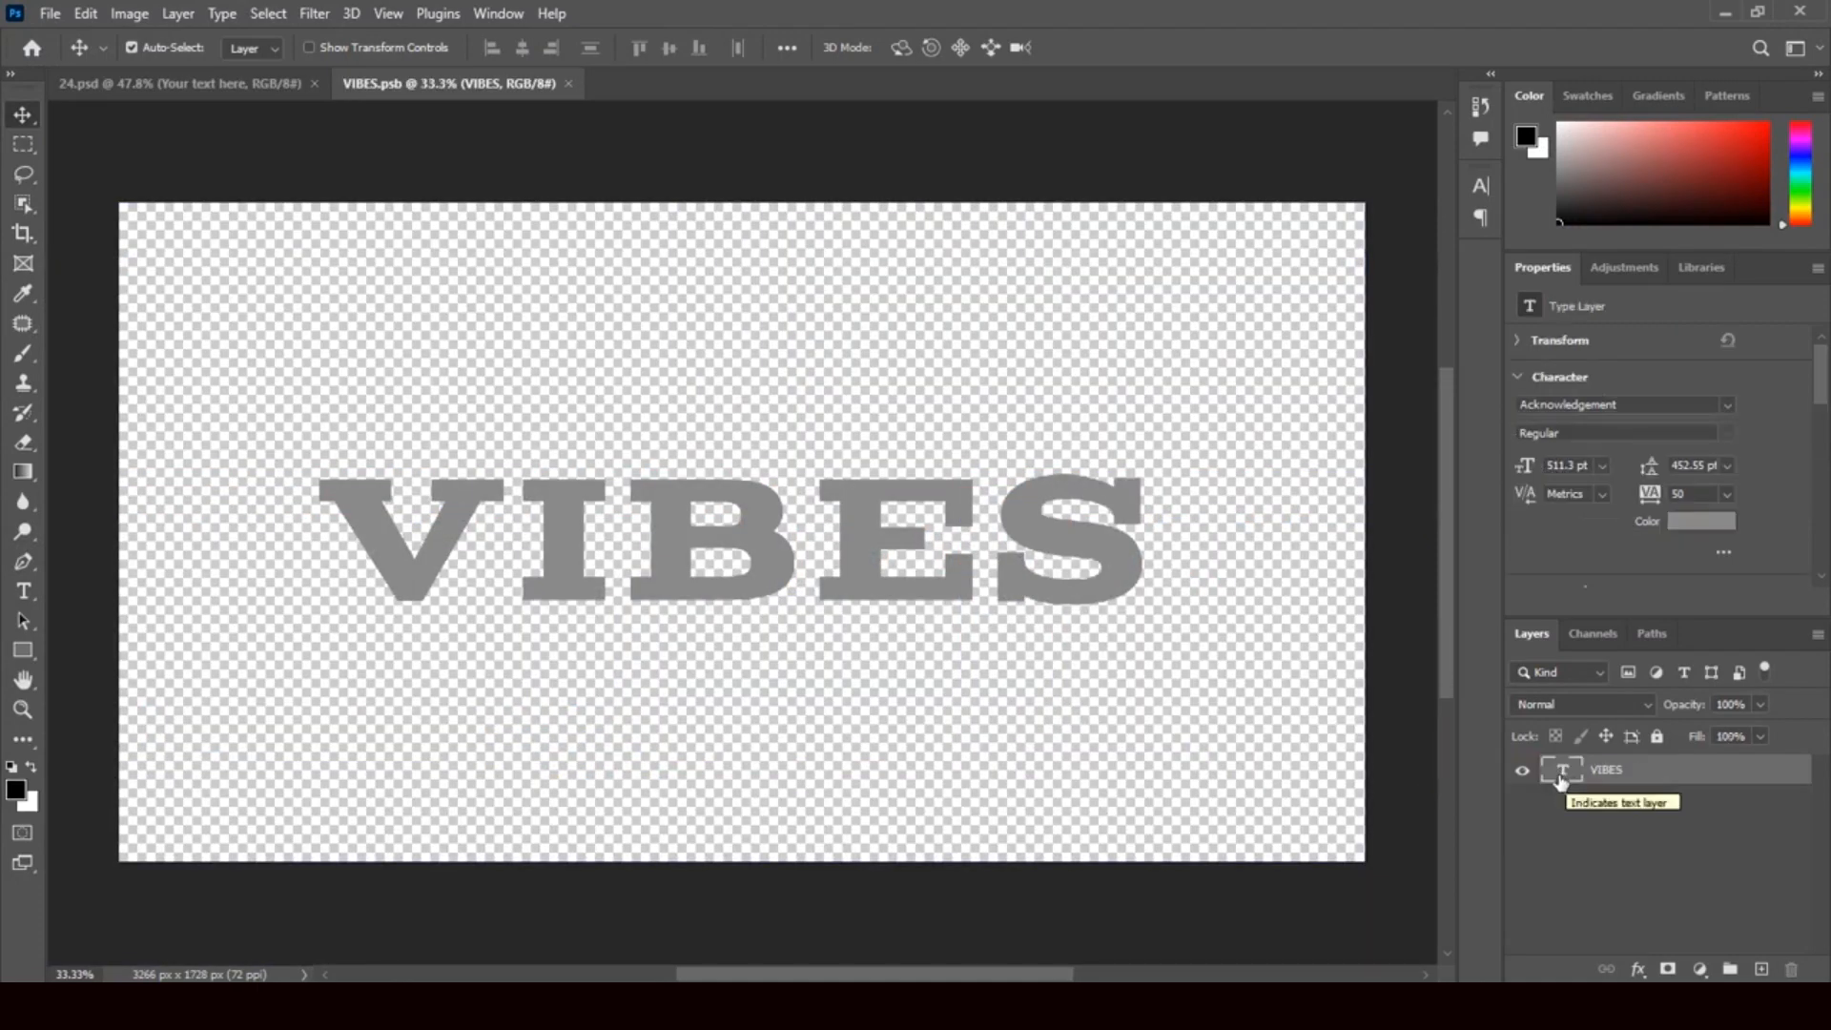
{"action": "double_click", "coordinate": [1565, 772]}
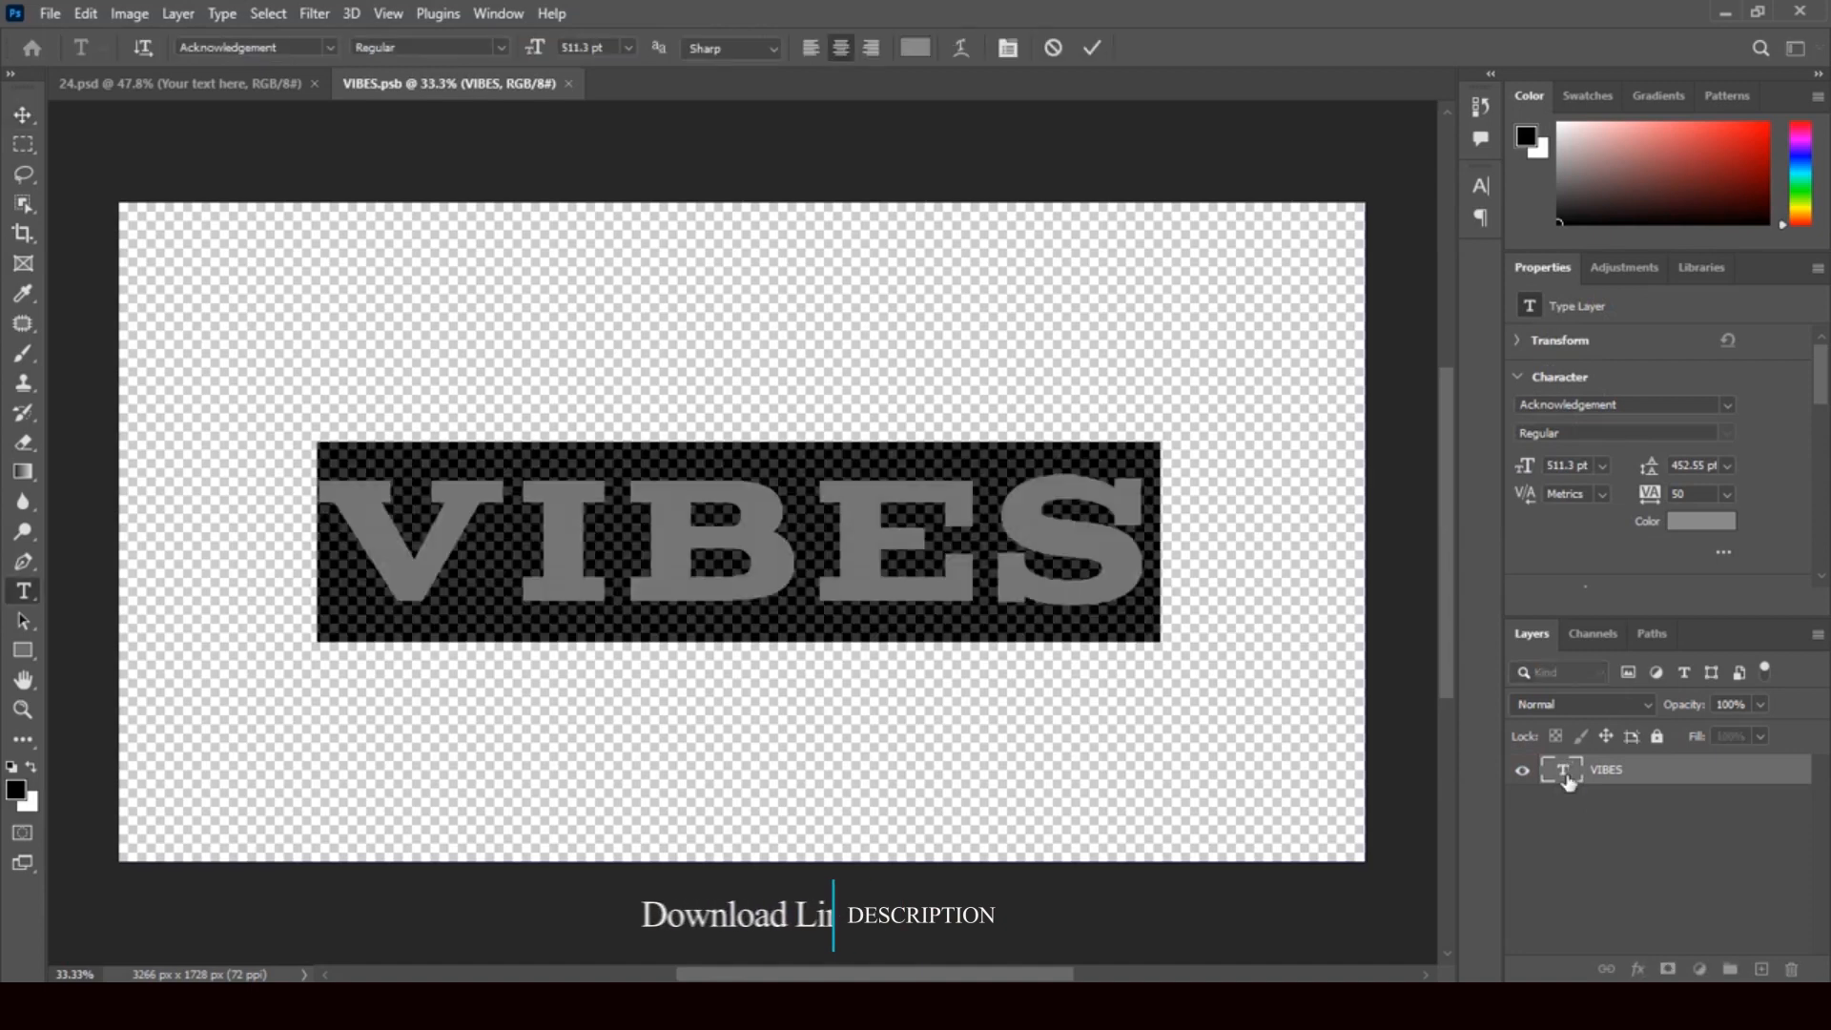
{"action": "type", "text": "V"}
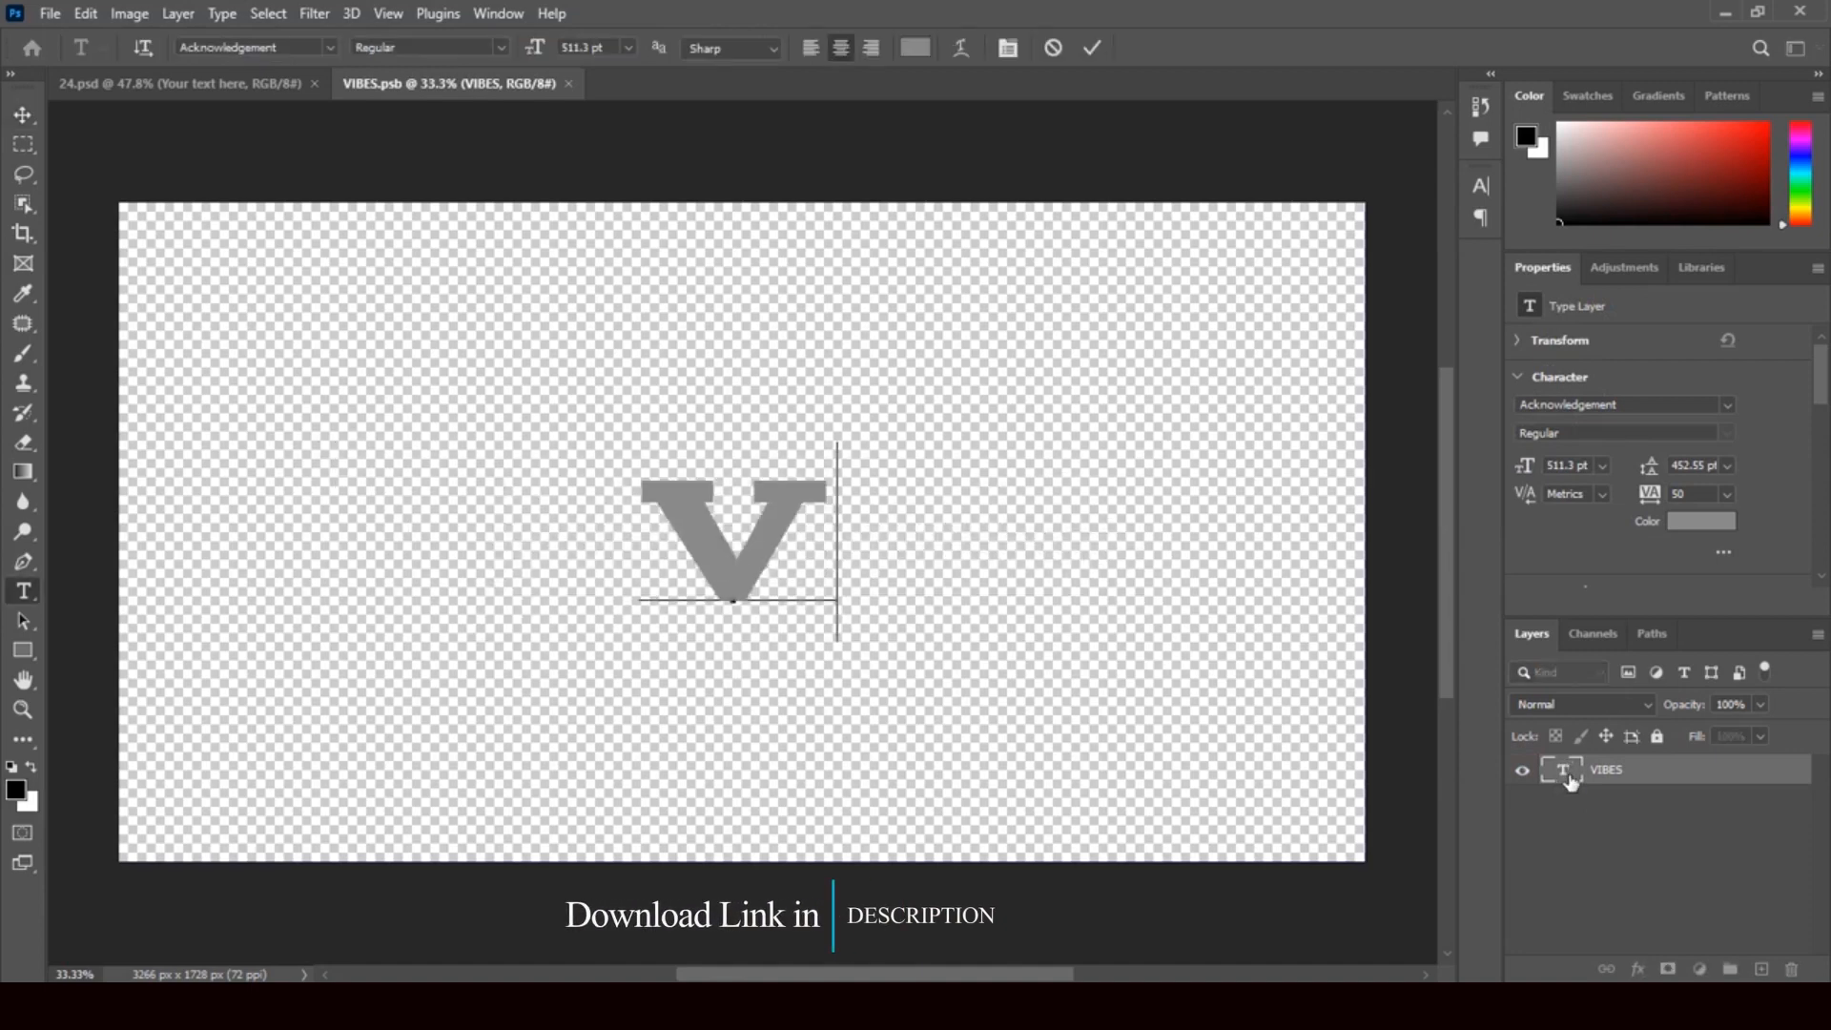
{"action": "type", "text": "IJAY"}
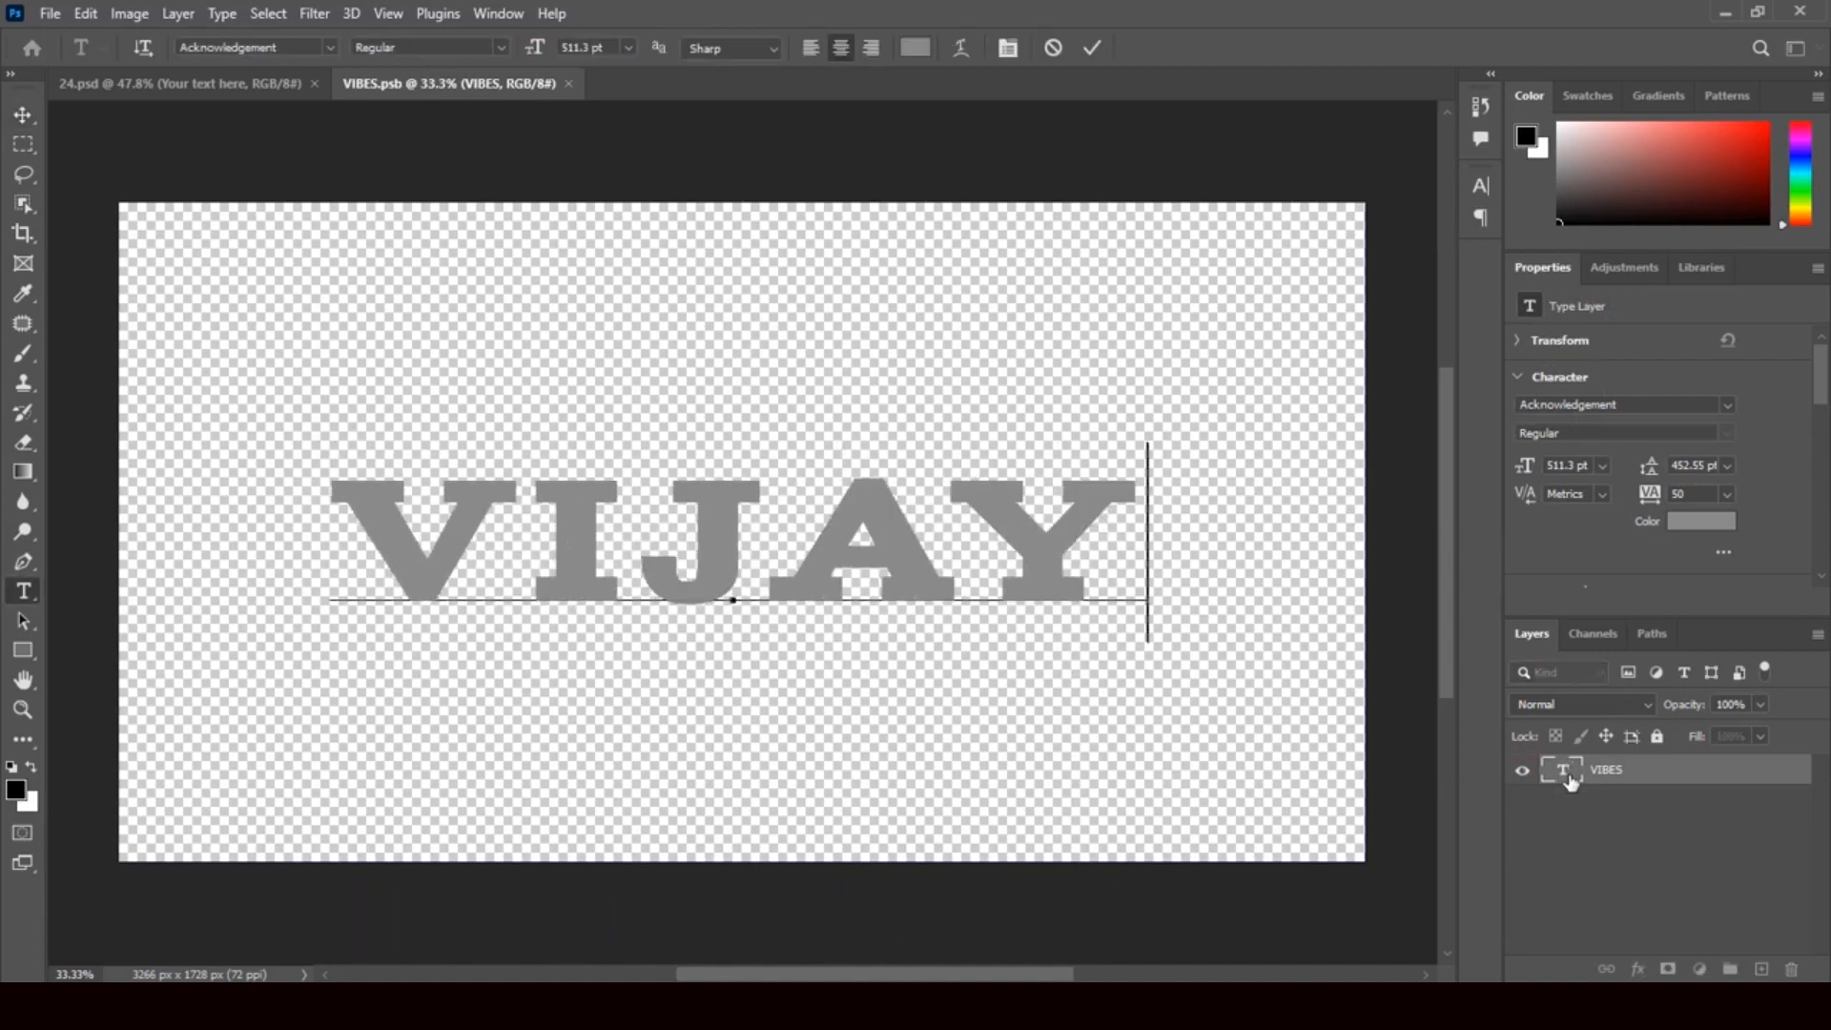
{"action": "left_click", "coordinate": [23, 114]}
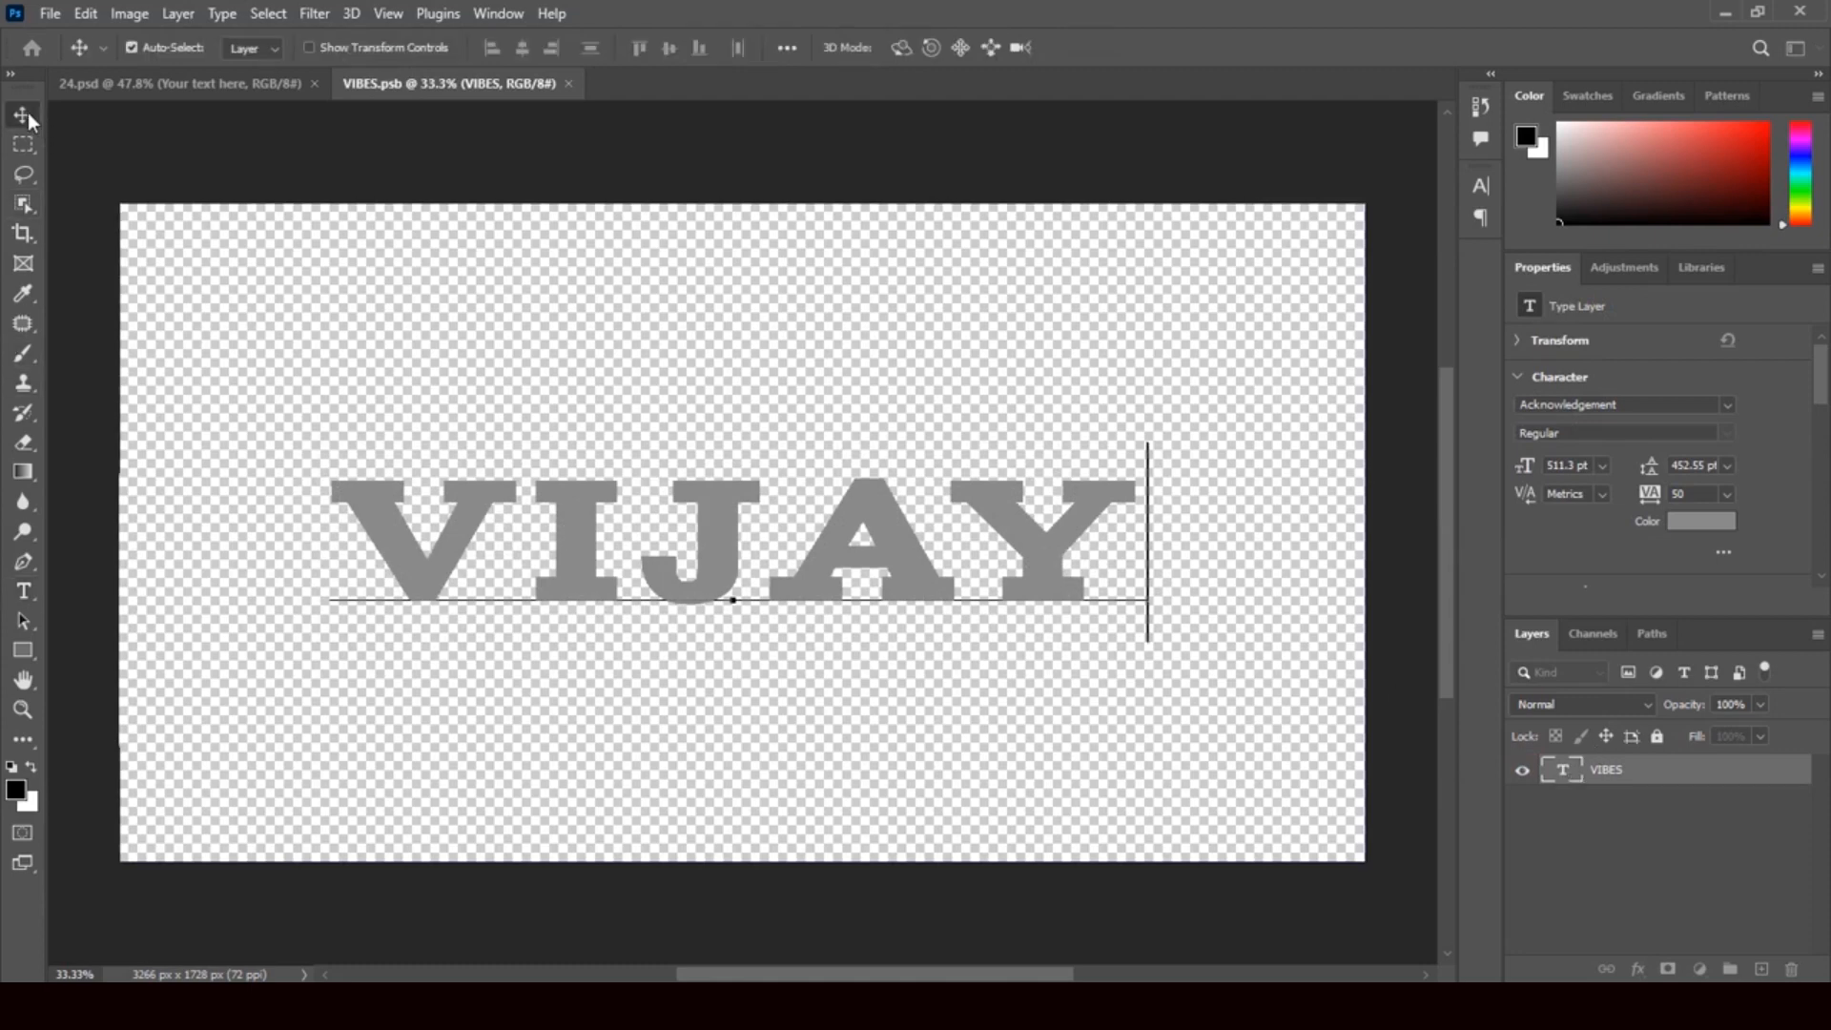
Save and close VIBES.psb so the VIBES template's smart objects update with the new text.
{"action": "left_click", "coordinate": [572, 82]}
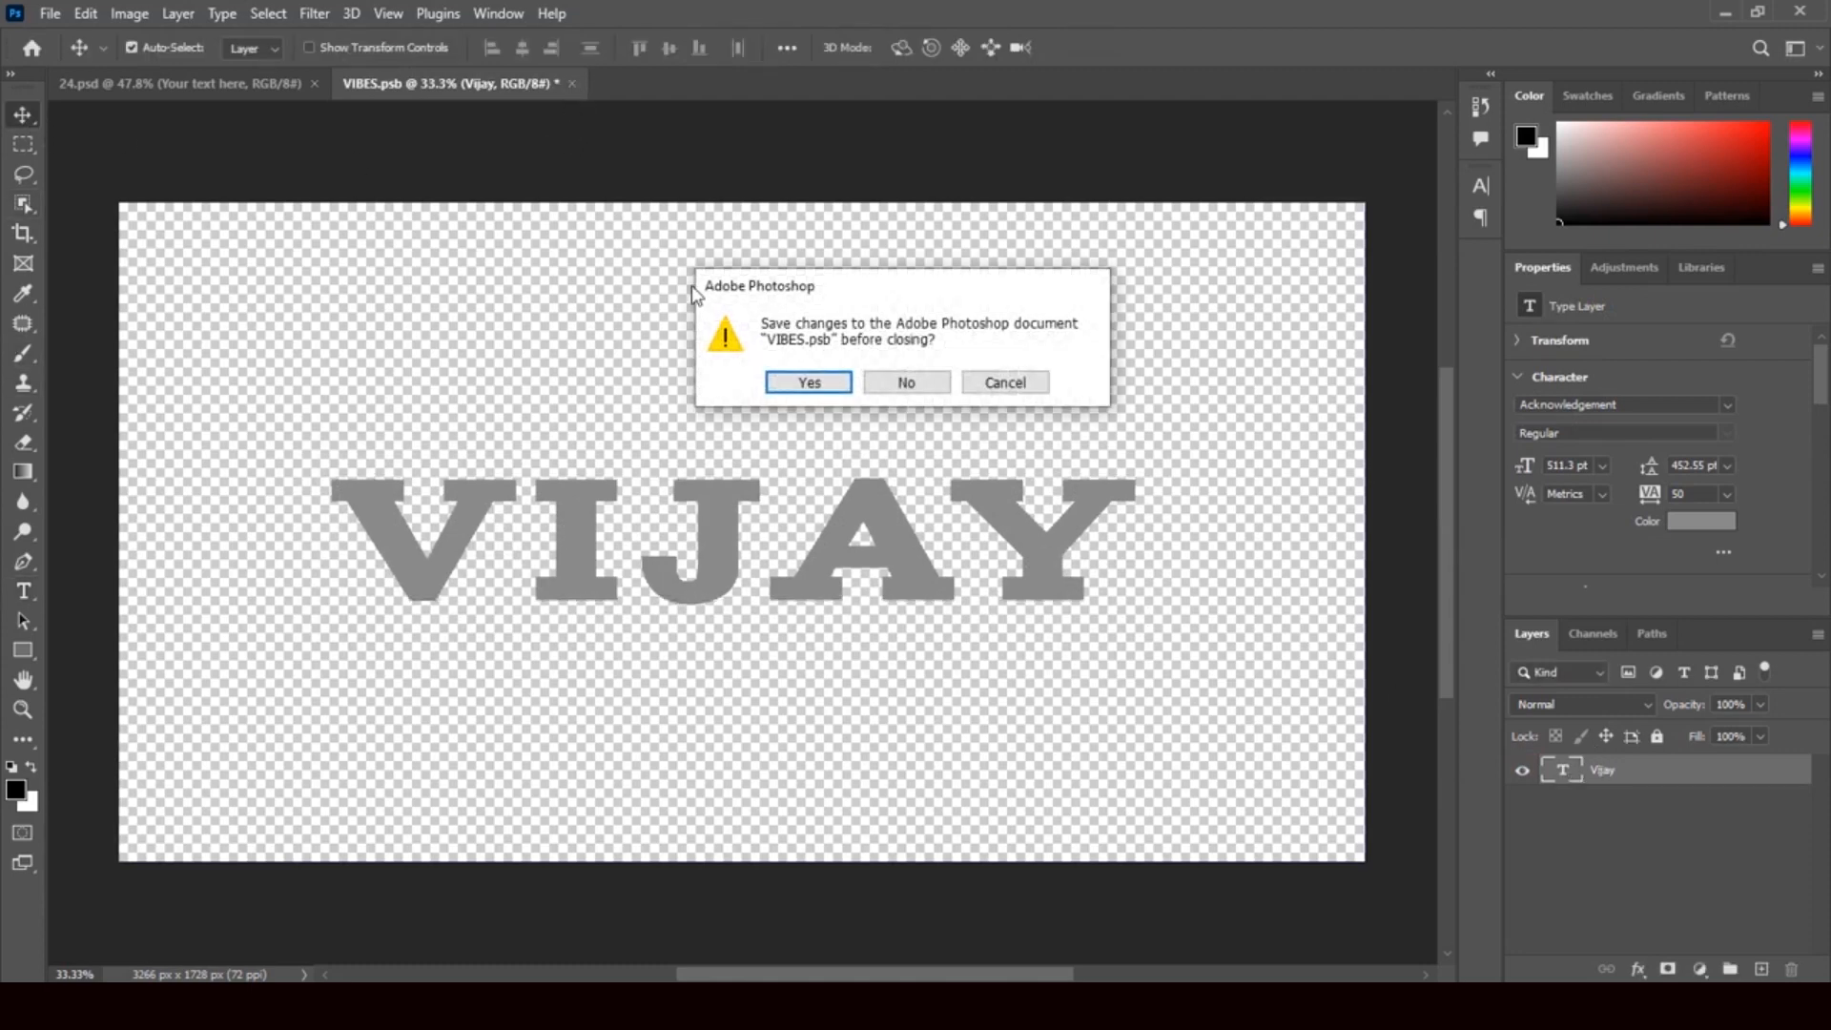
{"action": "left_click", "coordinate": [807, 381]}
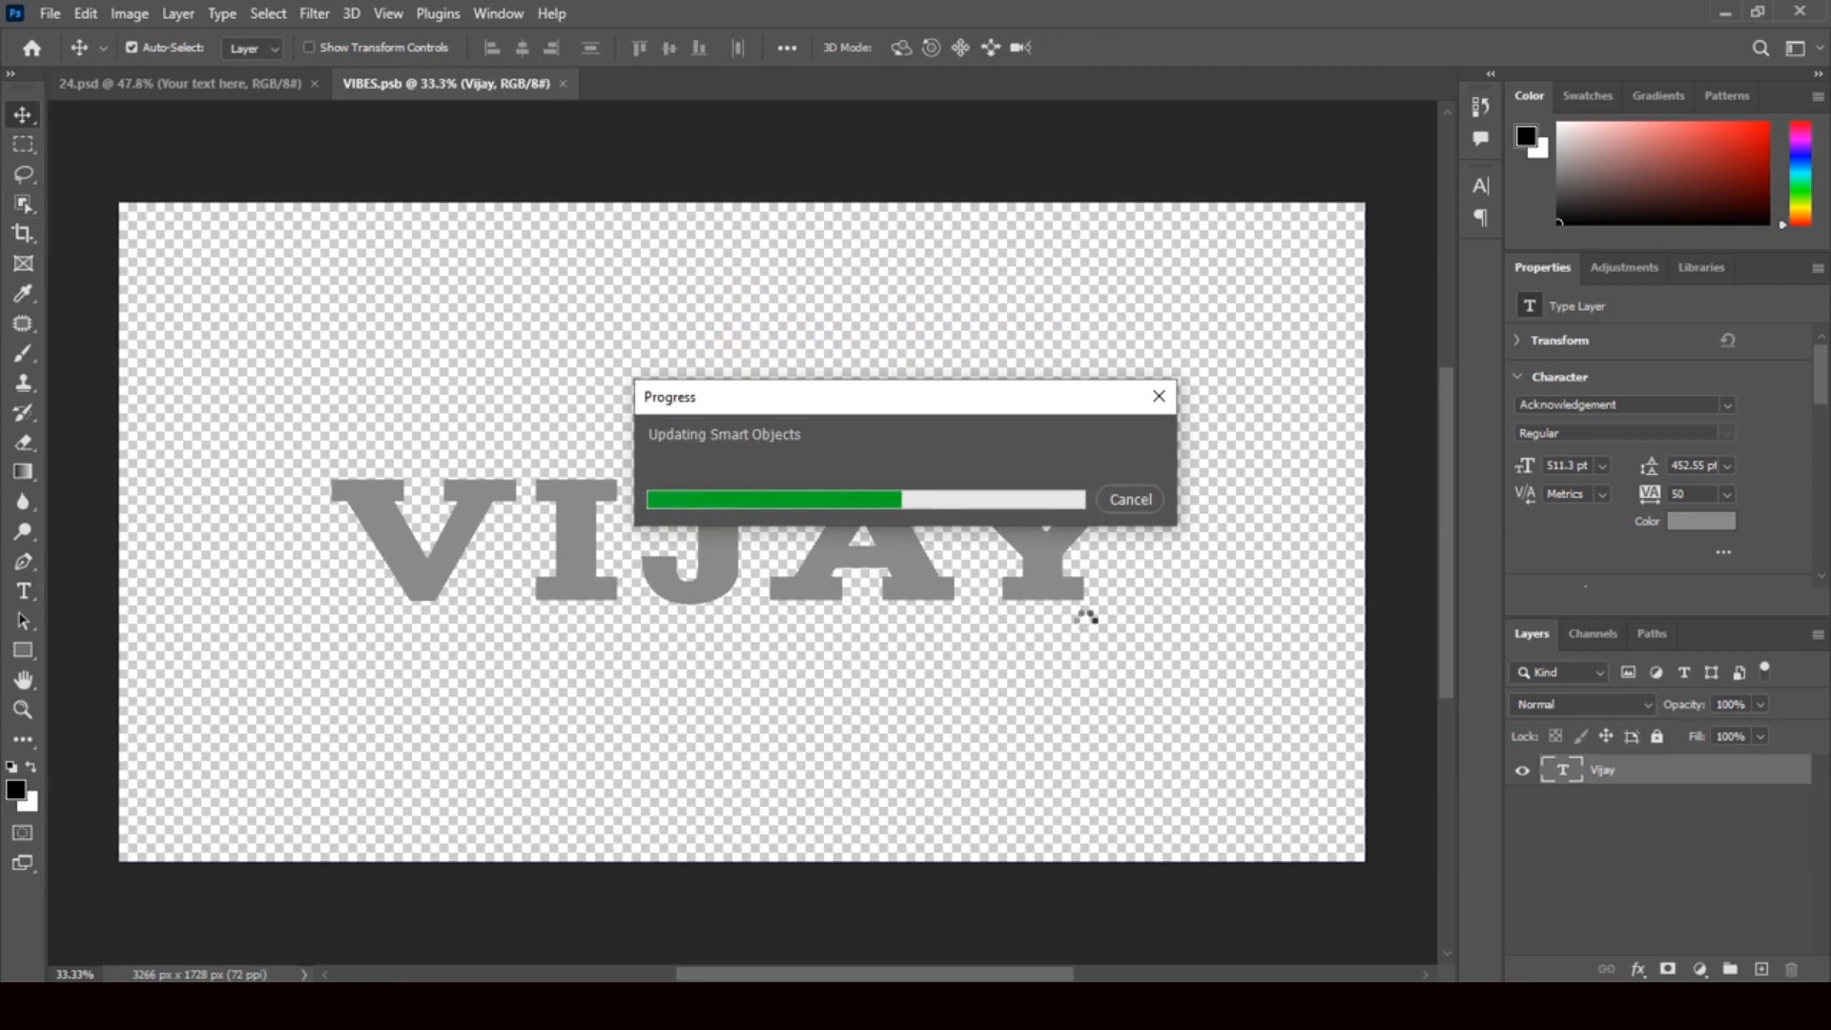
{"action": "key", "text": "ctrl+w"}
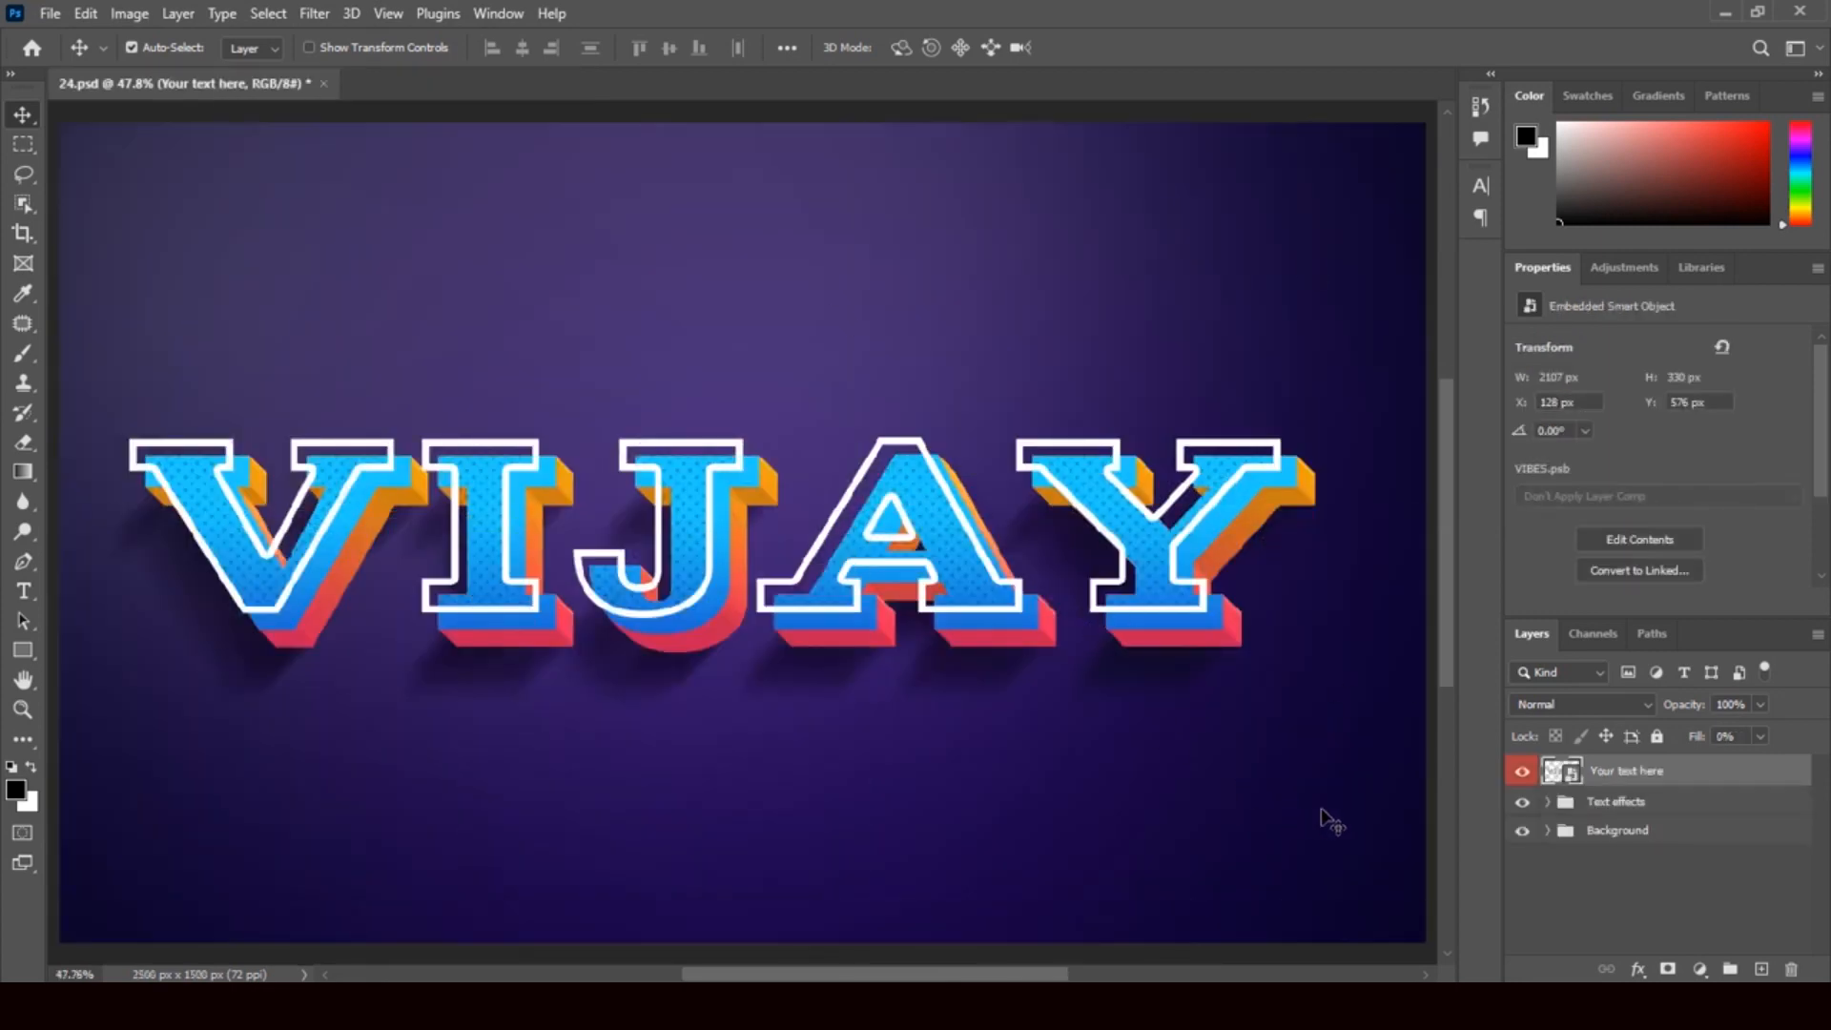
Reopen the Your text here smart object and set the name's font to Carbon Black.
{"action": "double_click", "coordinate": [1572, 777]}
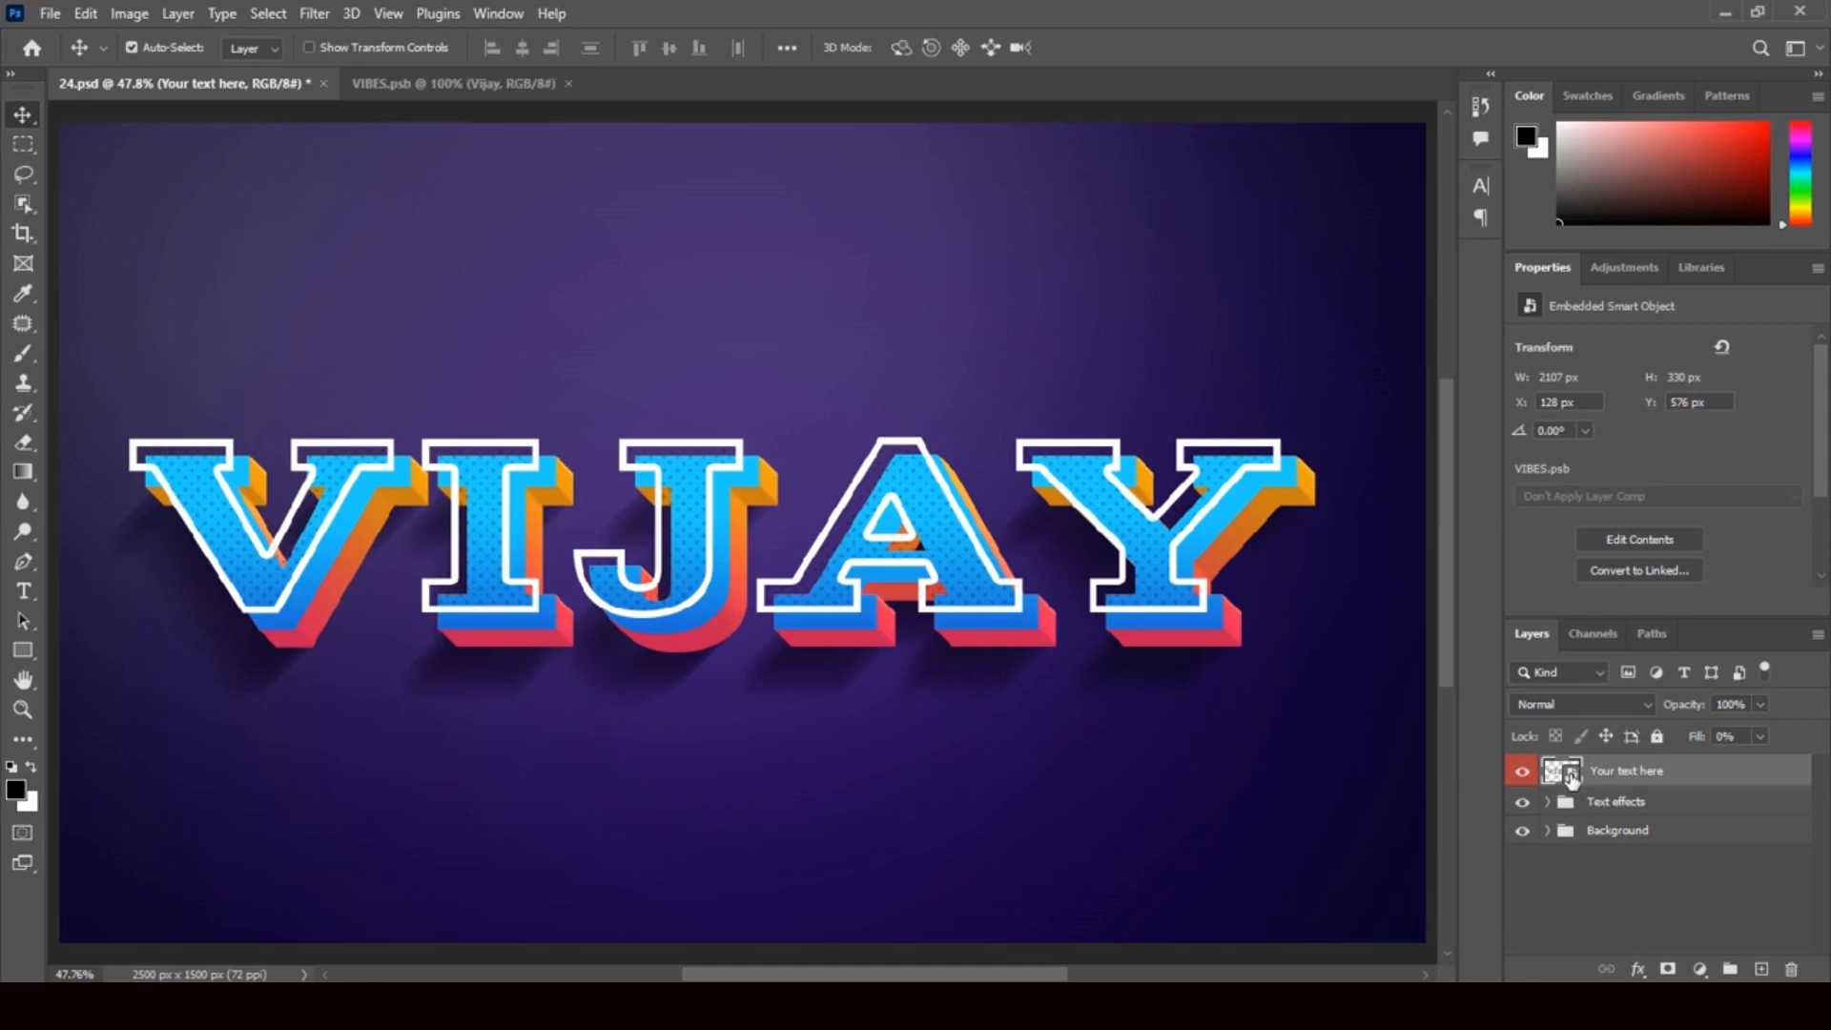
{"action": "left_click", "coordinate": [23, 590]}
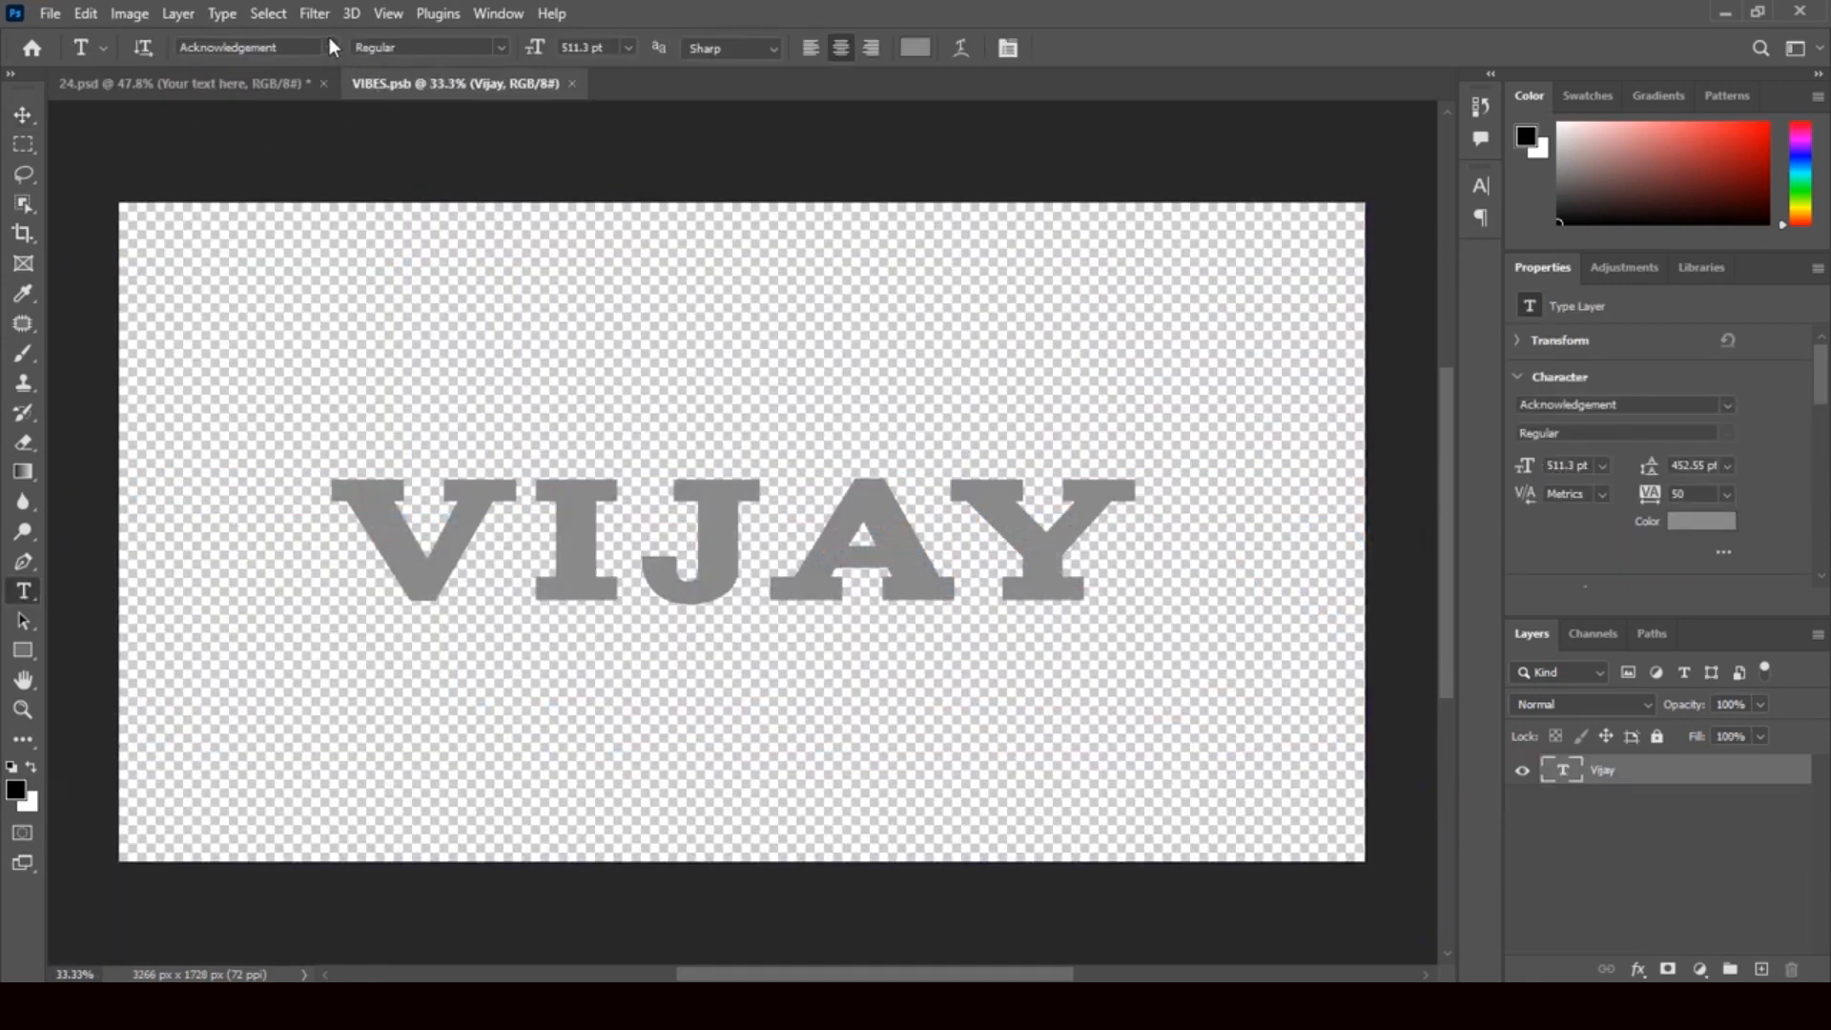
{"action": "left_click", "coordinate": [330, 47]}
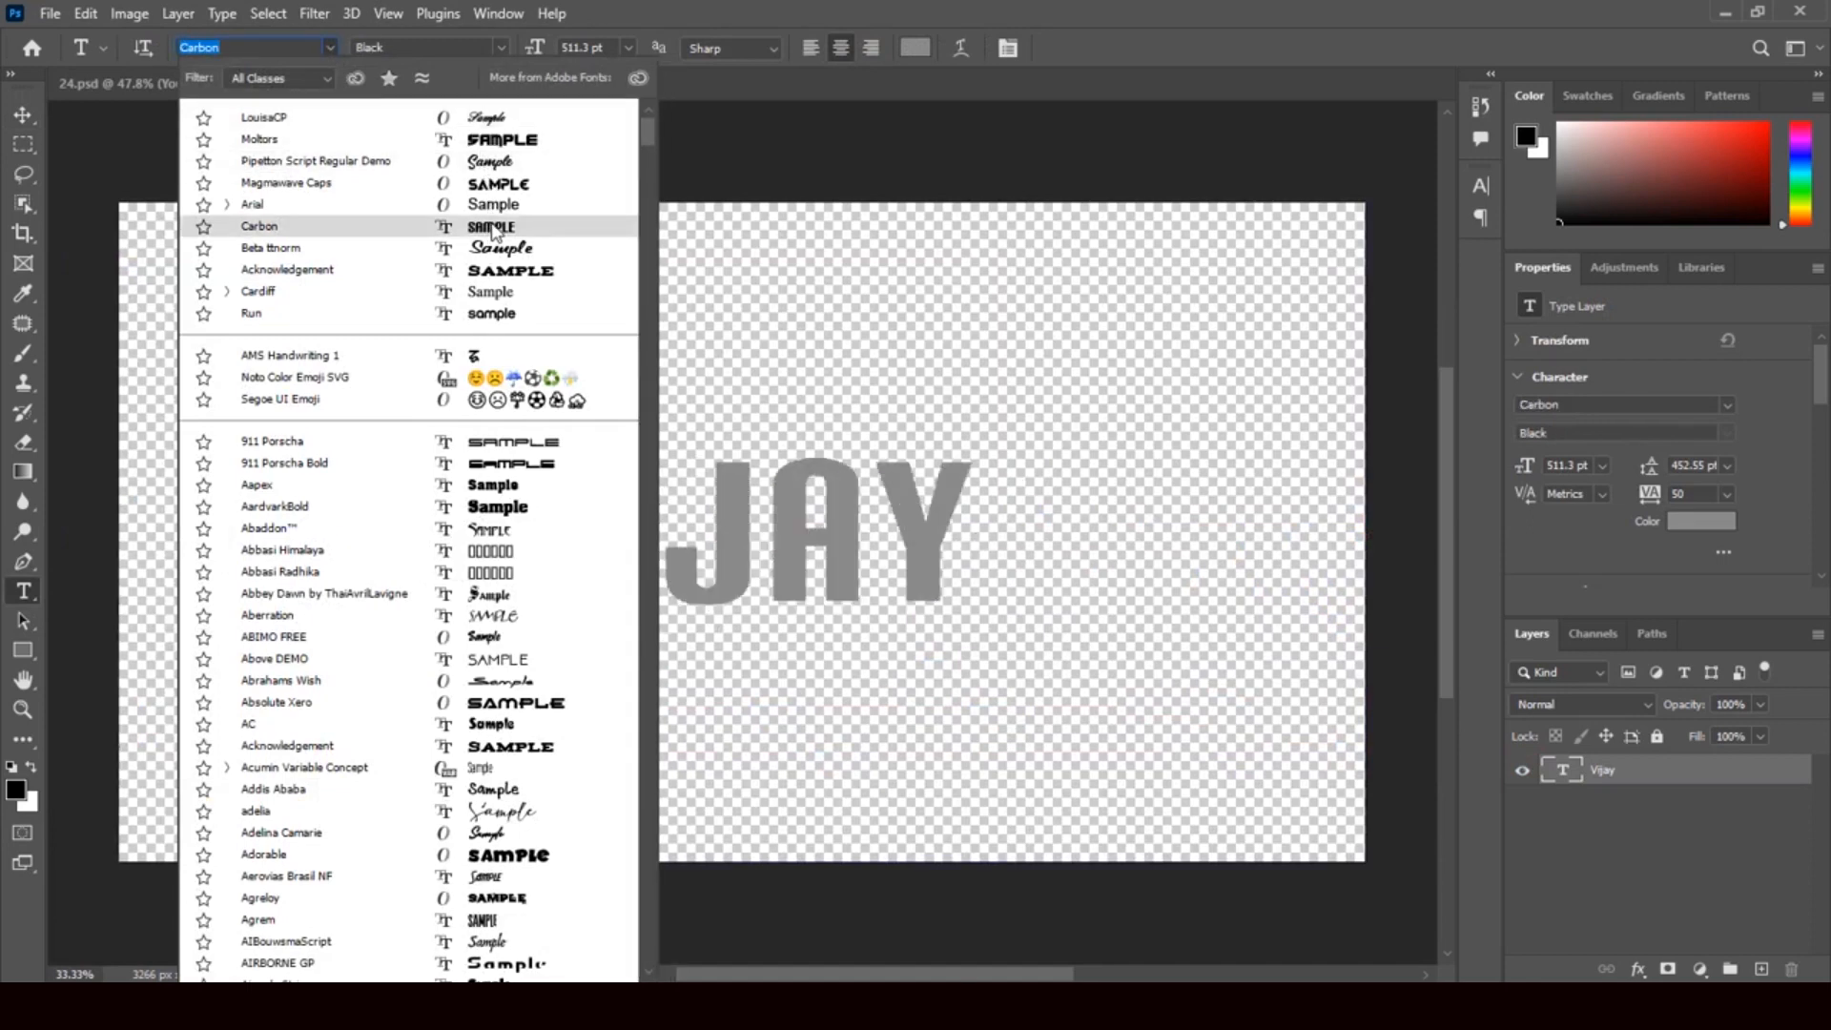
{"action": "left_click", "coordinate": [491, 229]}
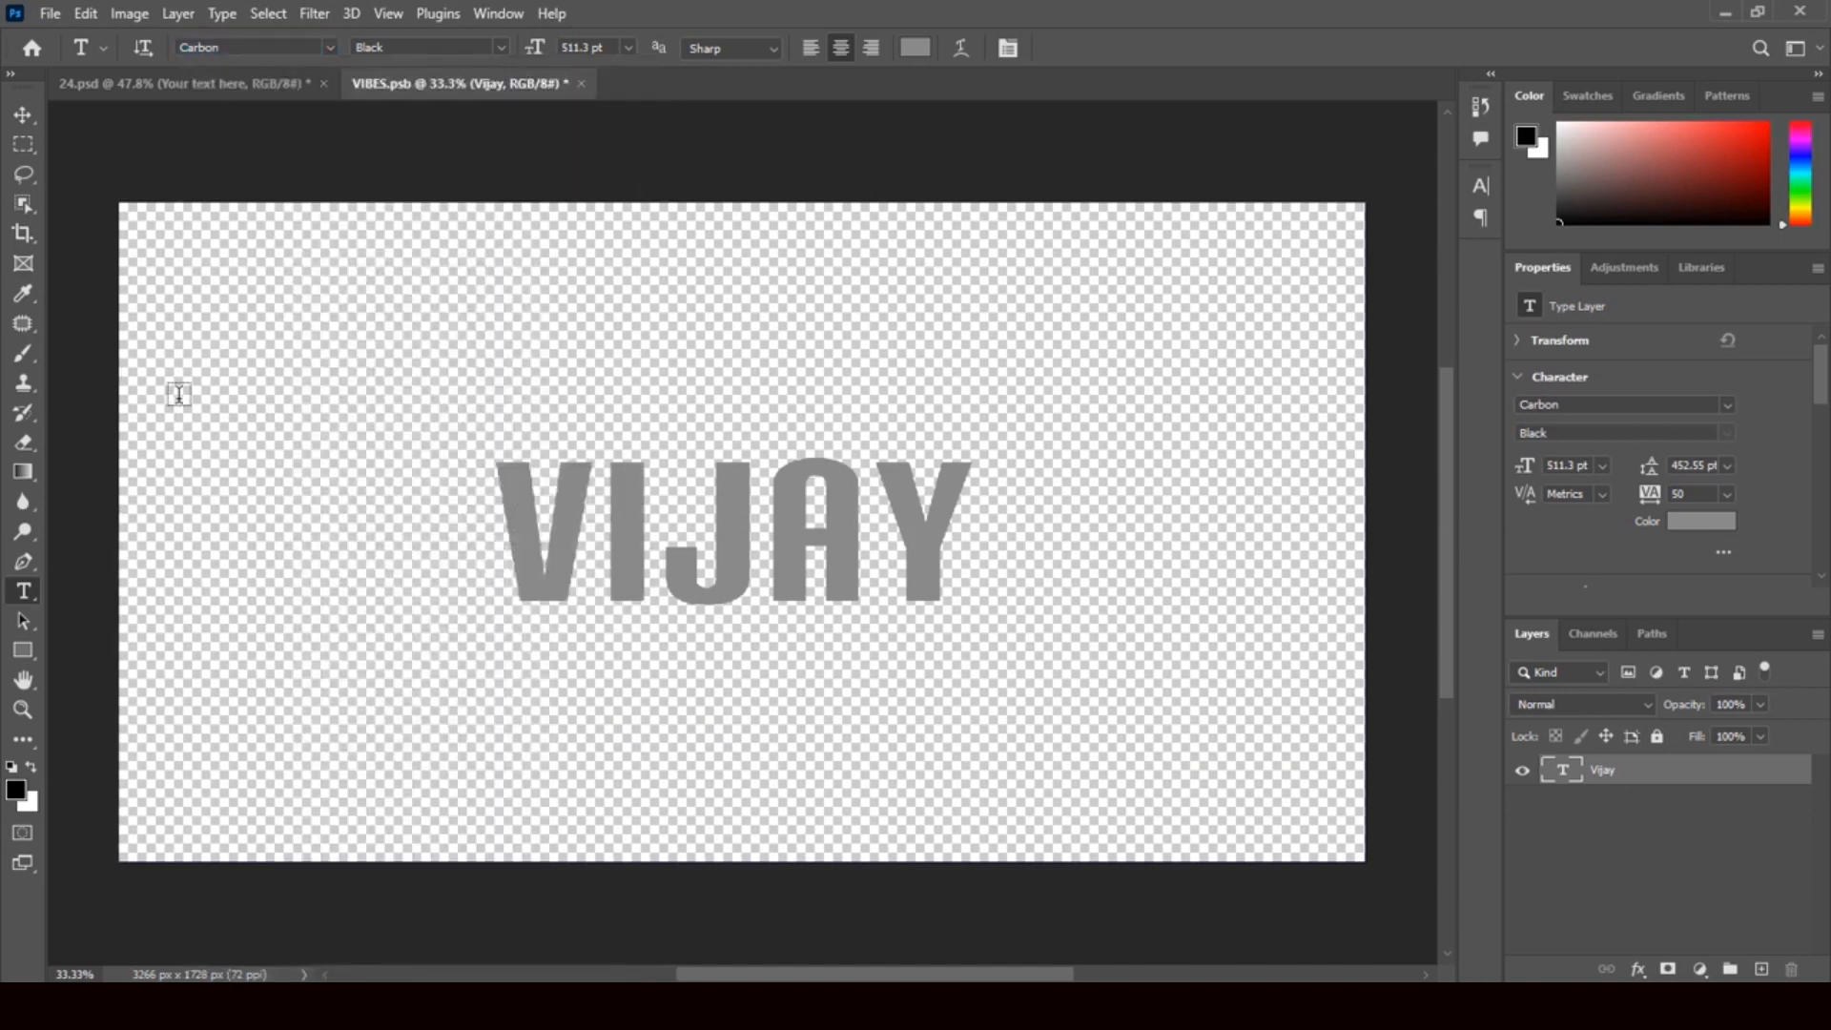
Enlarge the name in the smart object to about 124% with Free Transform.
{"action": "key", "text": "ctrl+t"}
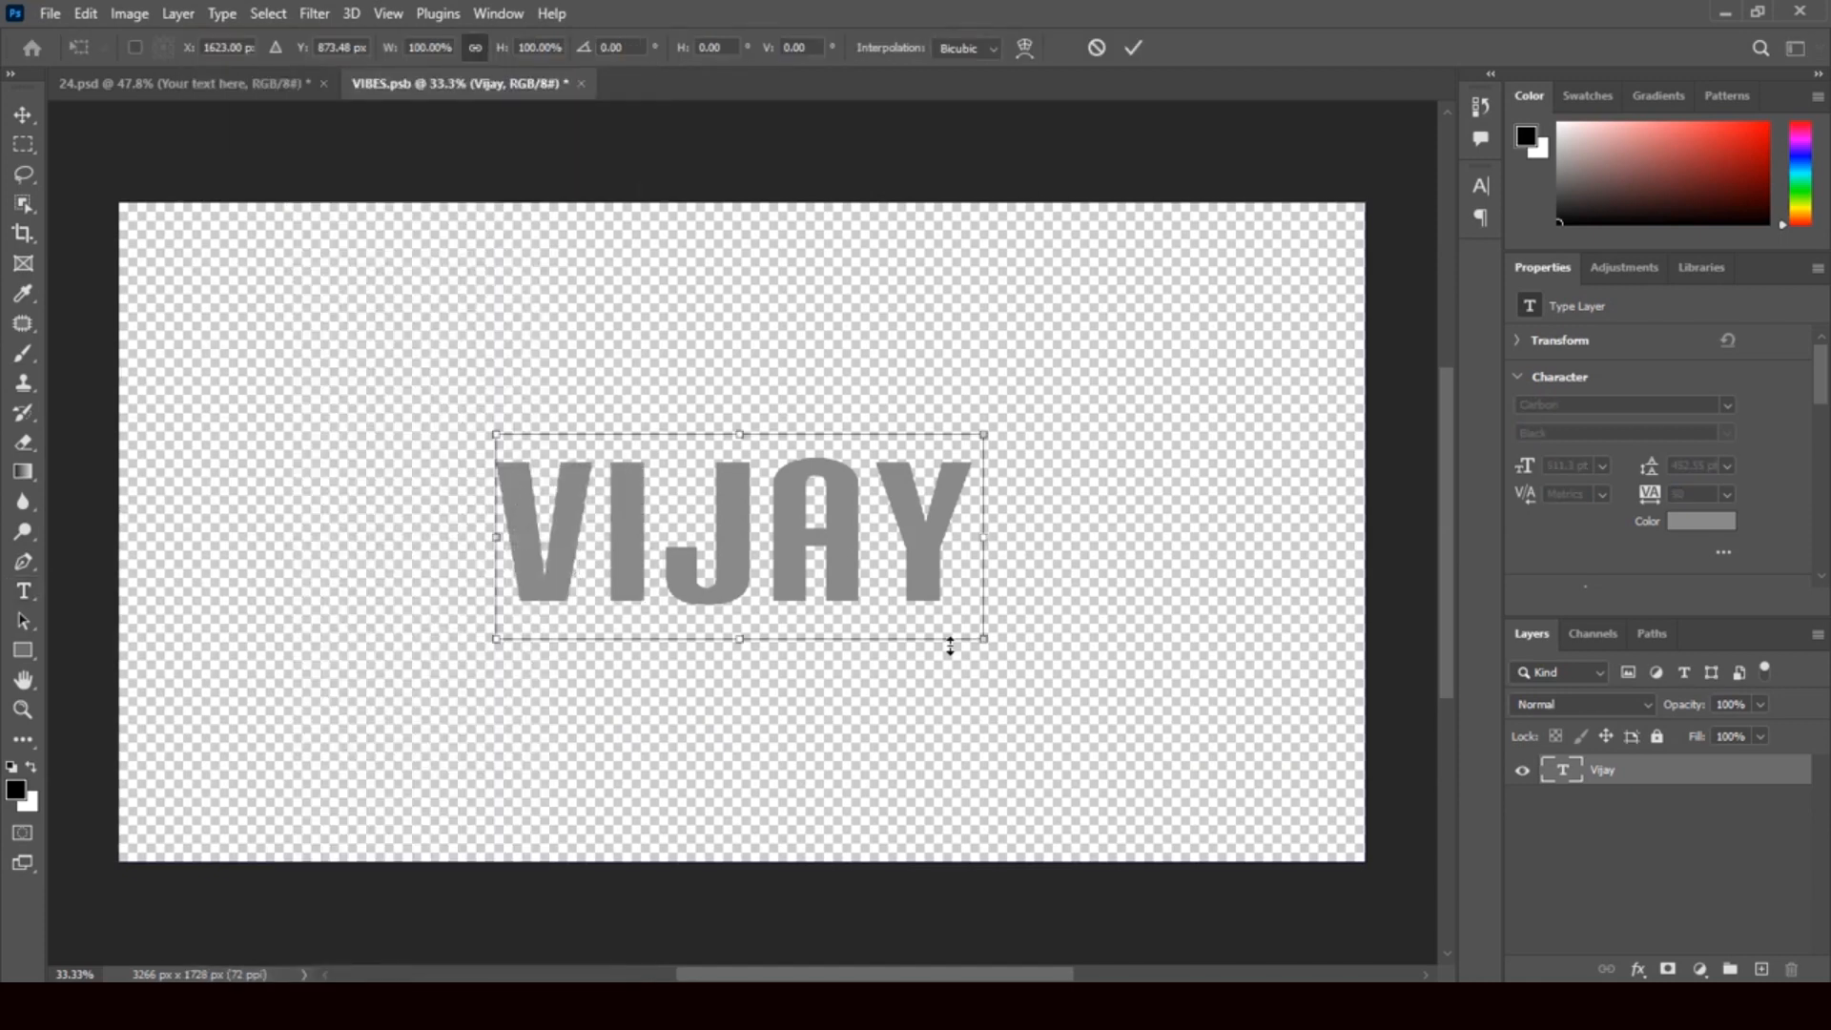
{"action": "left_click_drag", "start_coordinate": [984, 640], "coordinate": [1027, 656]}
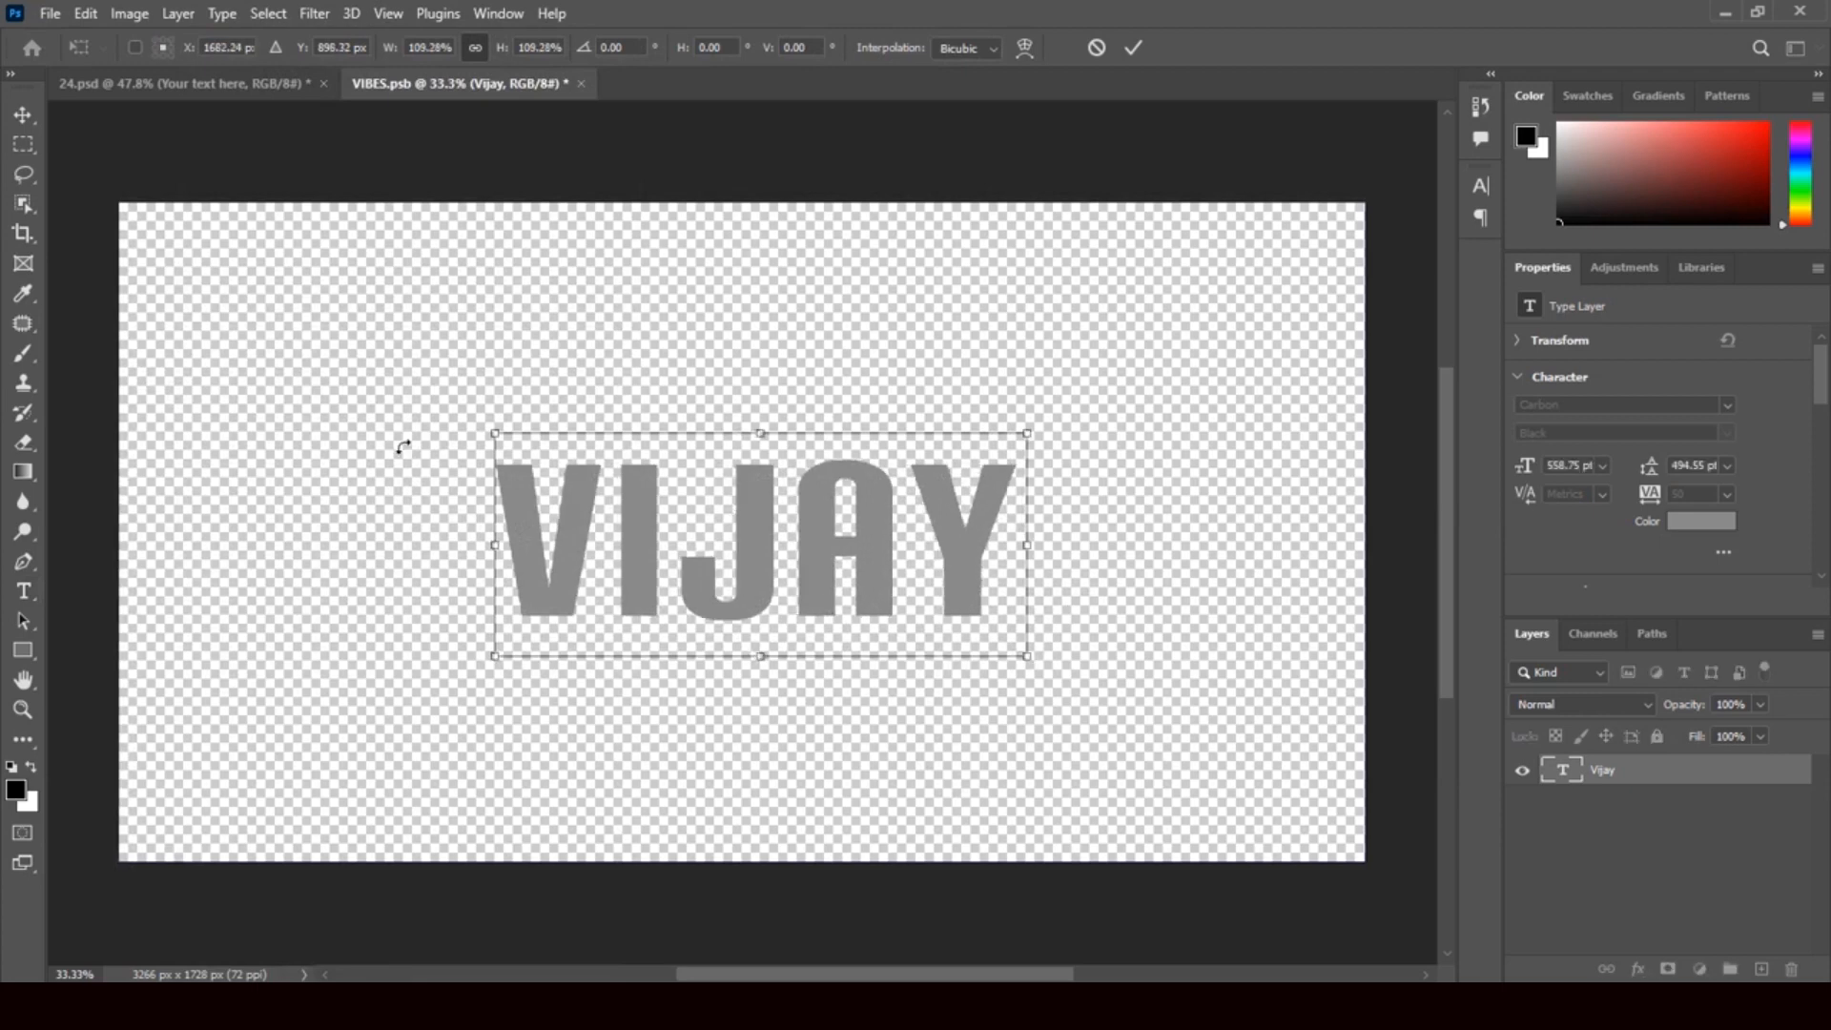
{"action": "left_click_drag", "start_coordinate": [495, 434], "coordinate": [434, 409]}
{"action": "left_click_drag", "start_coordinate": [1032, 408], "coordinate": [1039, 402]}
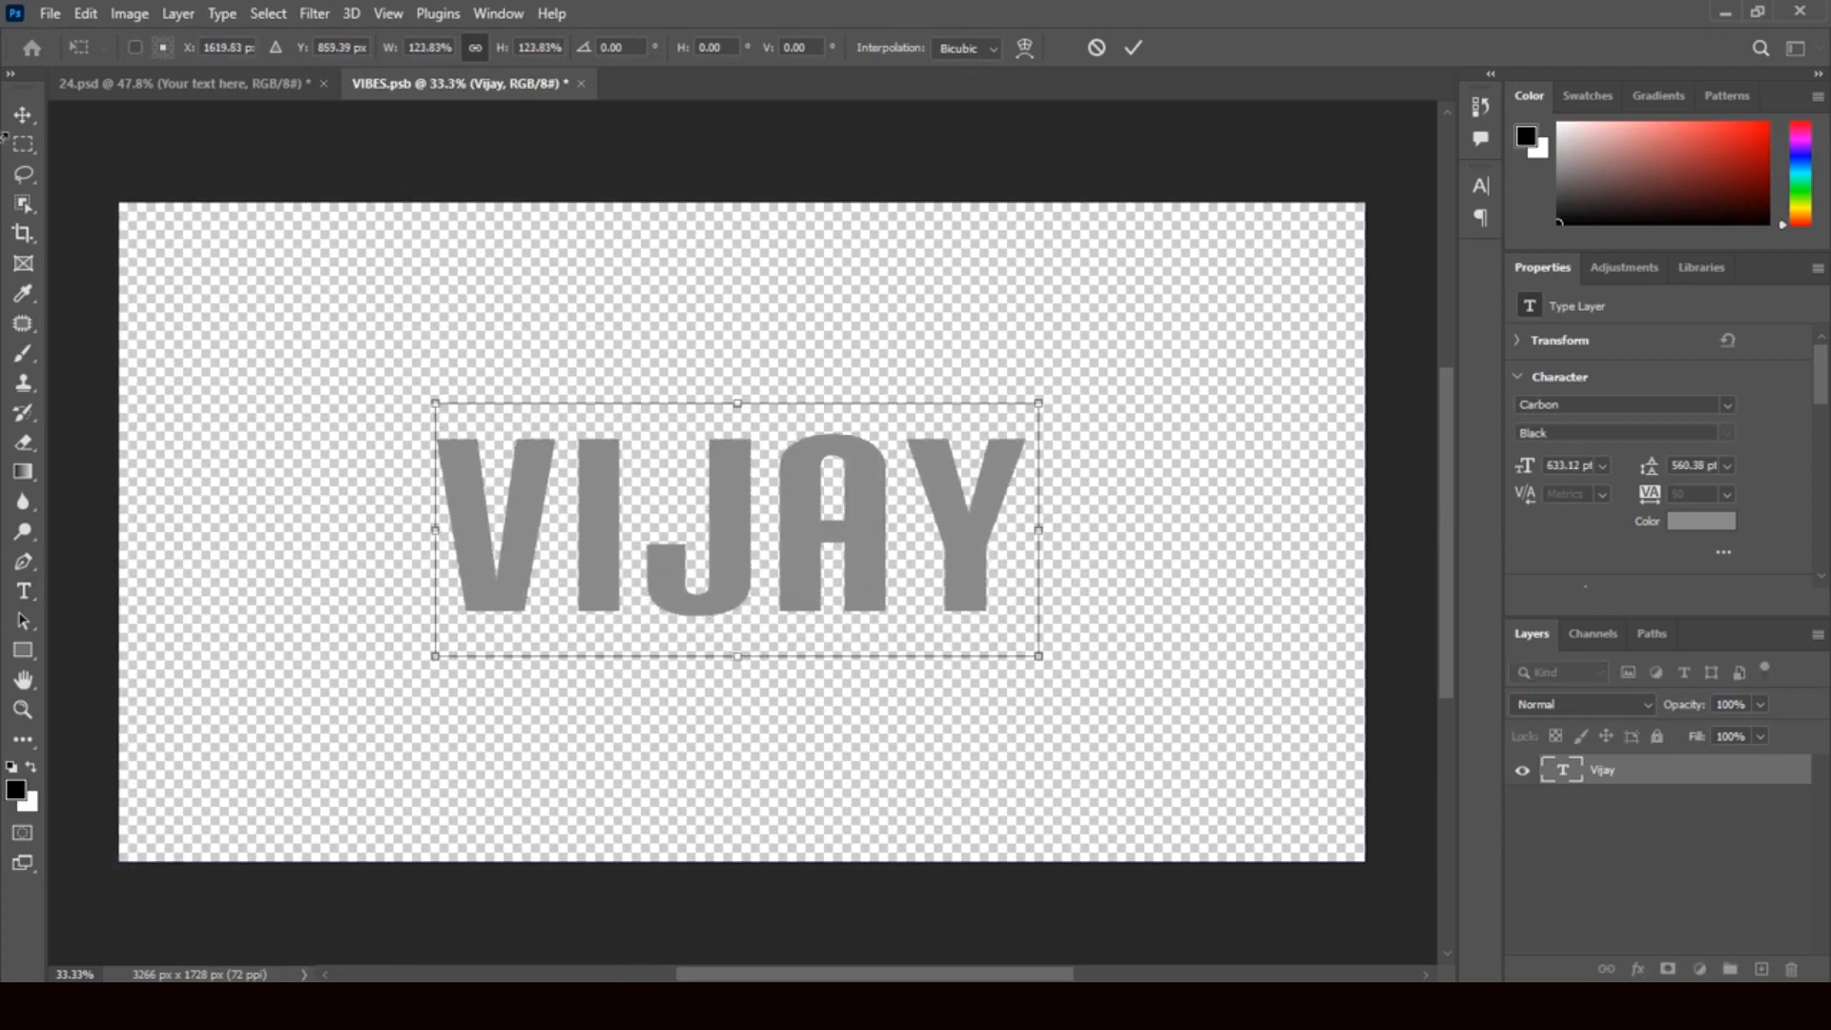
{"action": "key", "text": "Return"}
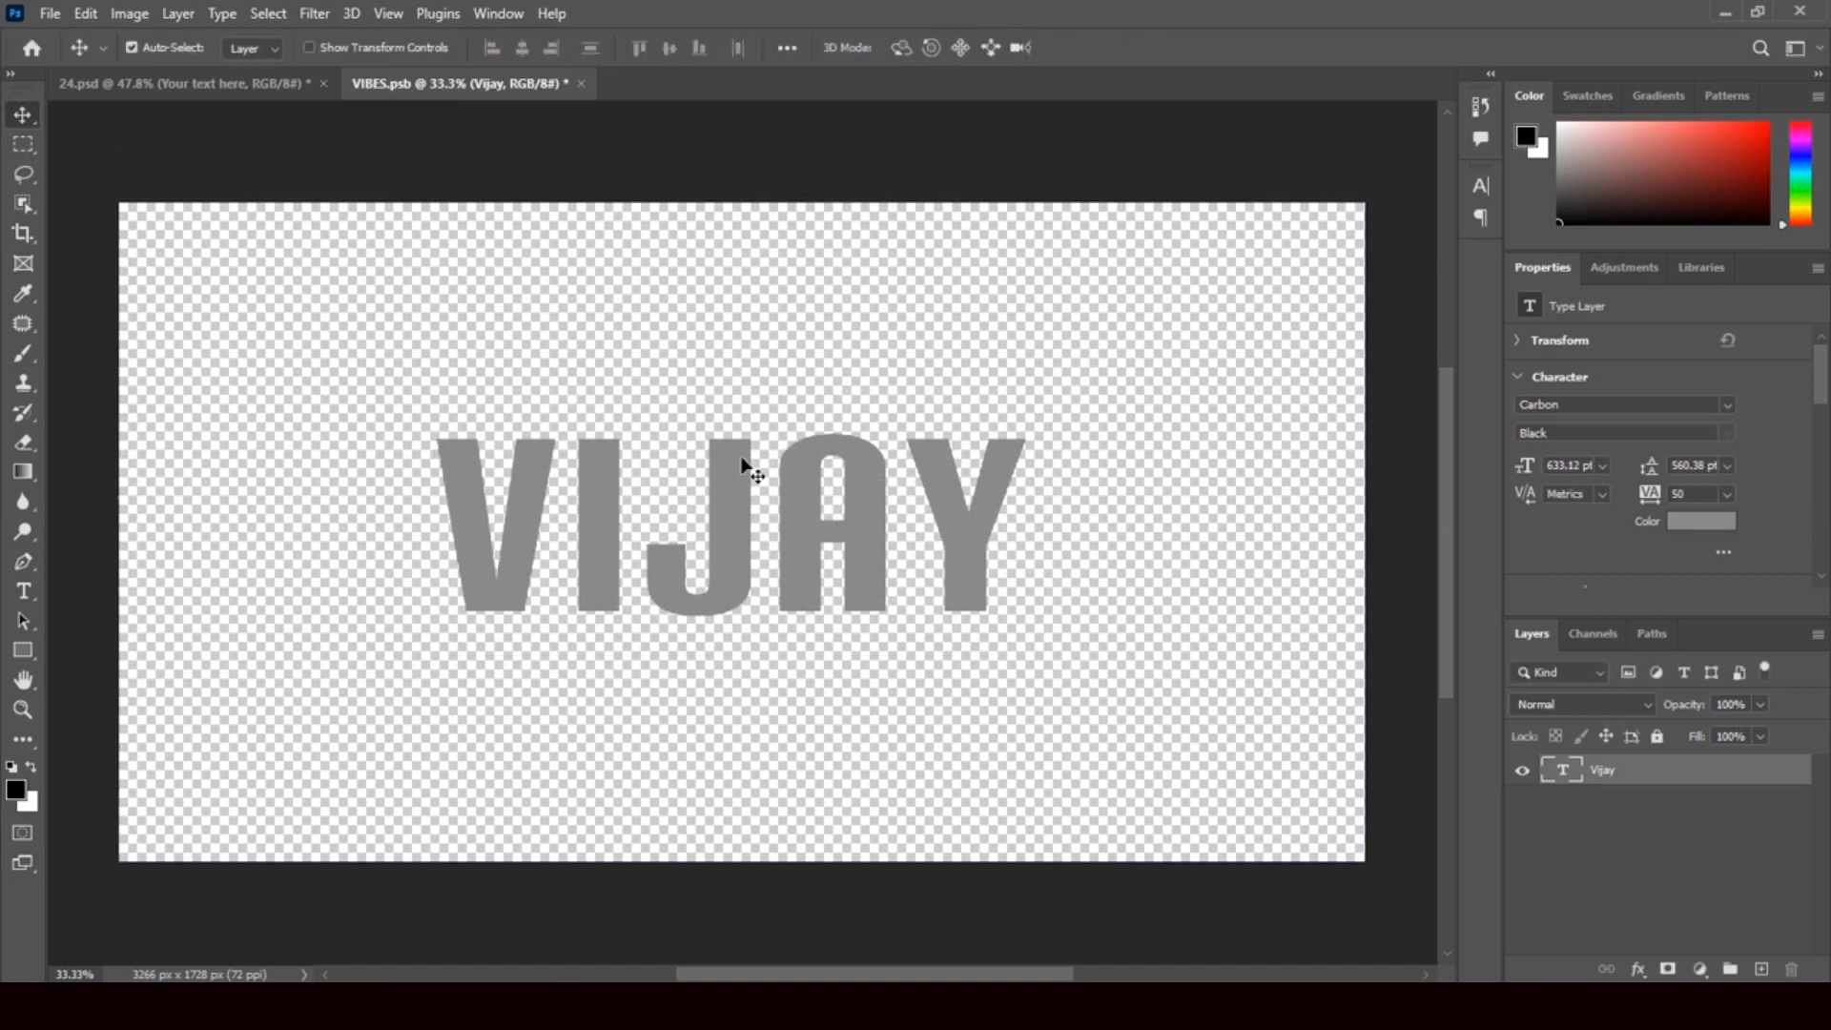
Save the restyled and enlarged text in VIBES.psb and close it to update 24.psd.
{"action": "left_click", "coordinate": [580, 83]}
{"action": "left_click", "coordinate": [813, 380]}
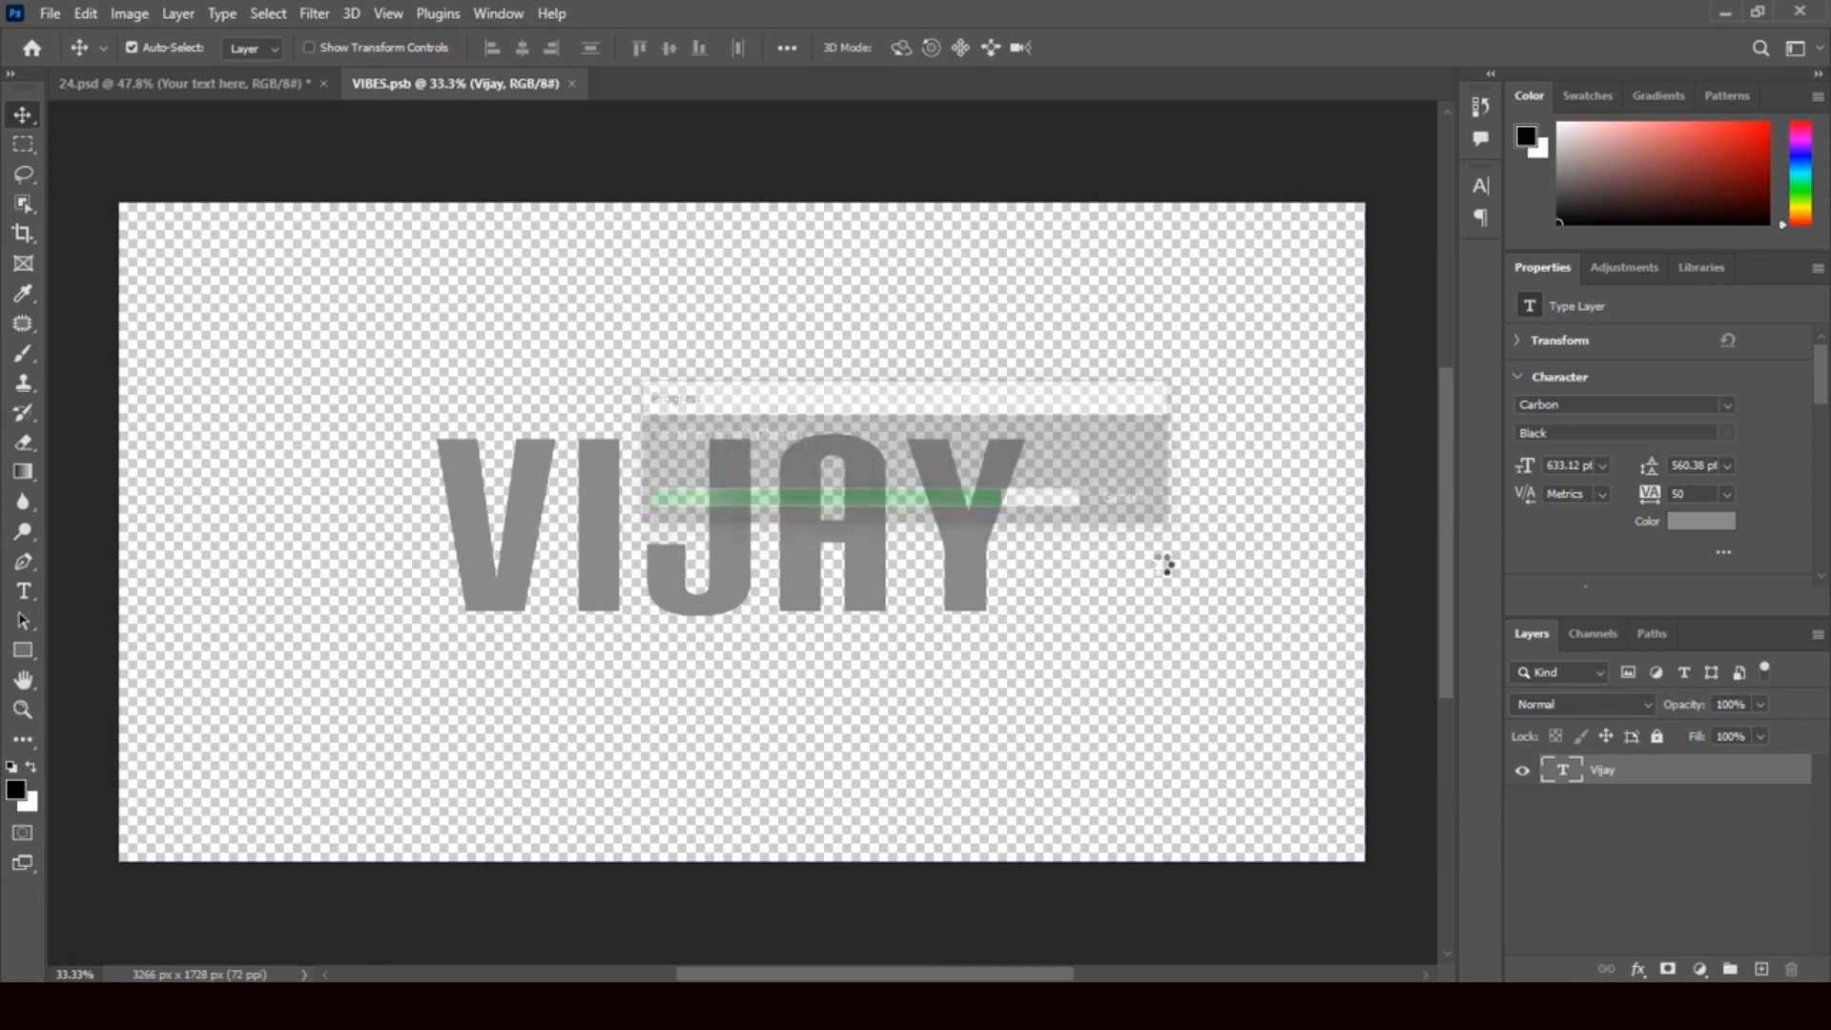
{"action": "key", "text": "ctrl+w"}
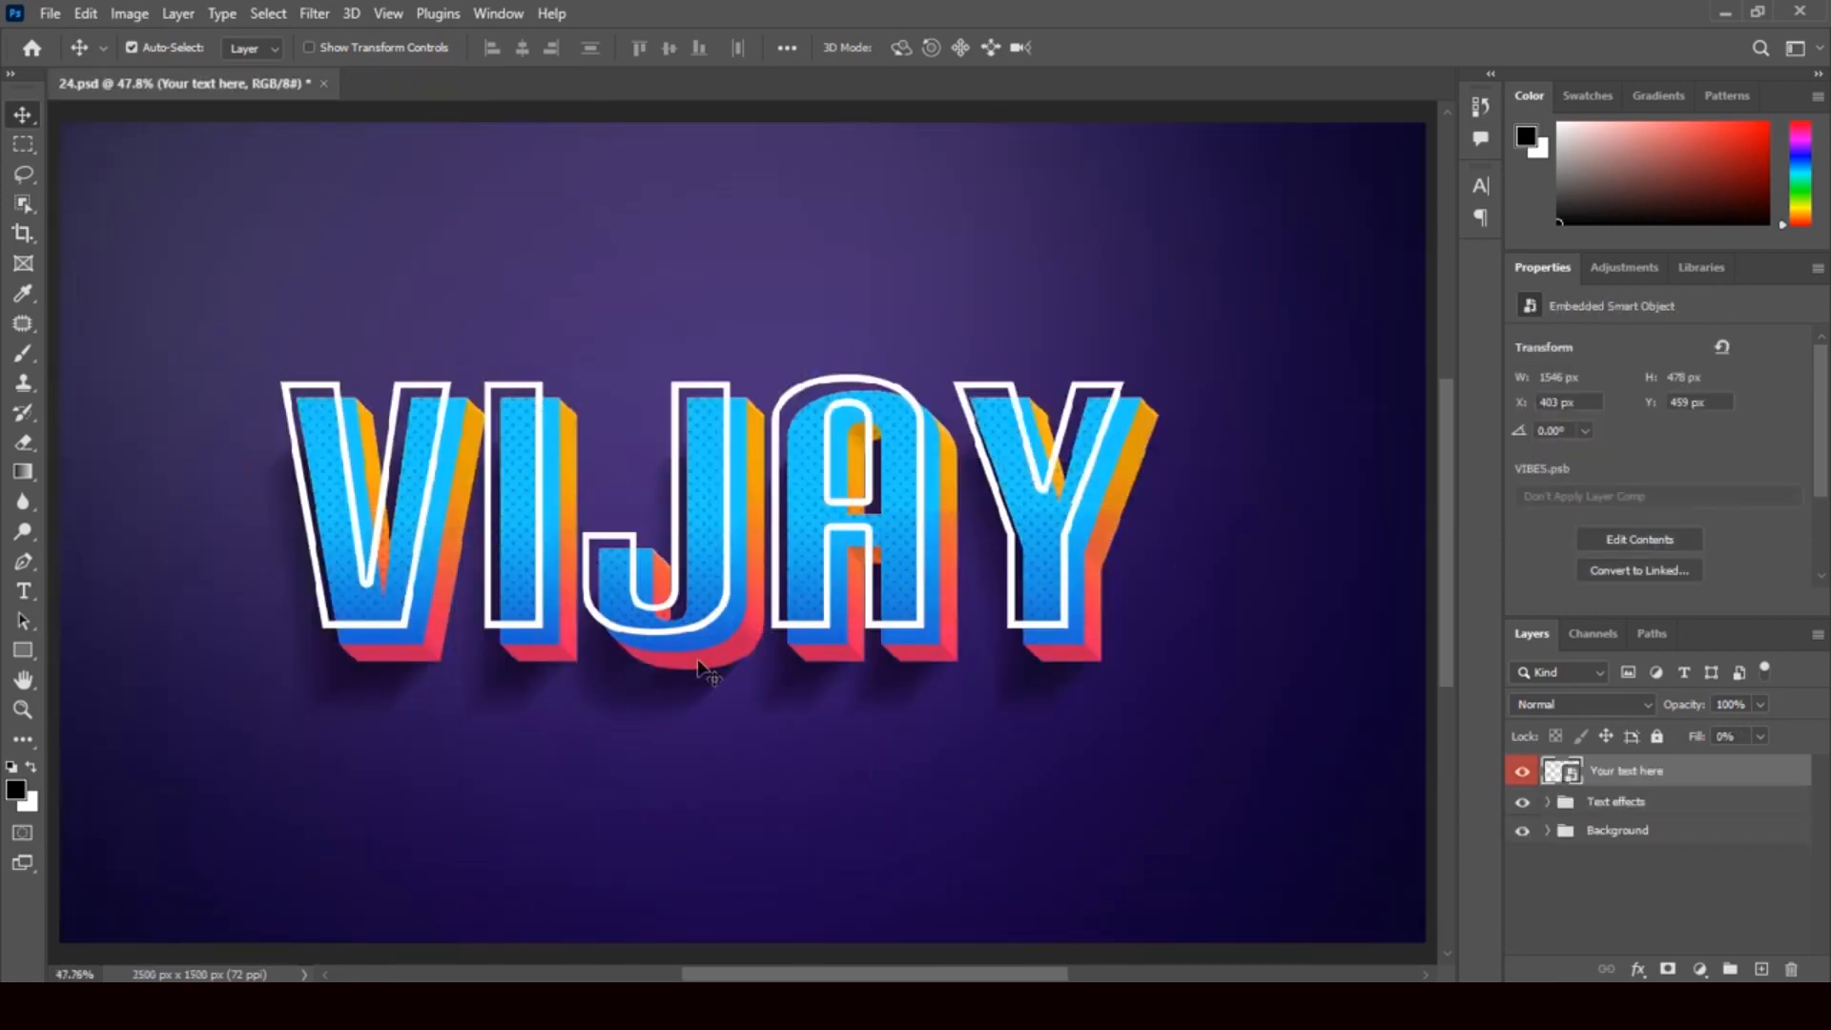
Open the layer style of Stroke & Pattern in the Text effects group and preview the text with its Stroke temporarily disabled.
{"action": "left_click", "coordinate": [1547, 803]}
{"action": "left_click_drag", "start_coordinate": [1823, 832], "coordinate": [1823, 853]}
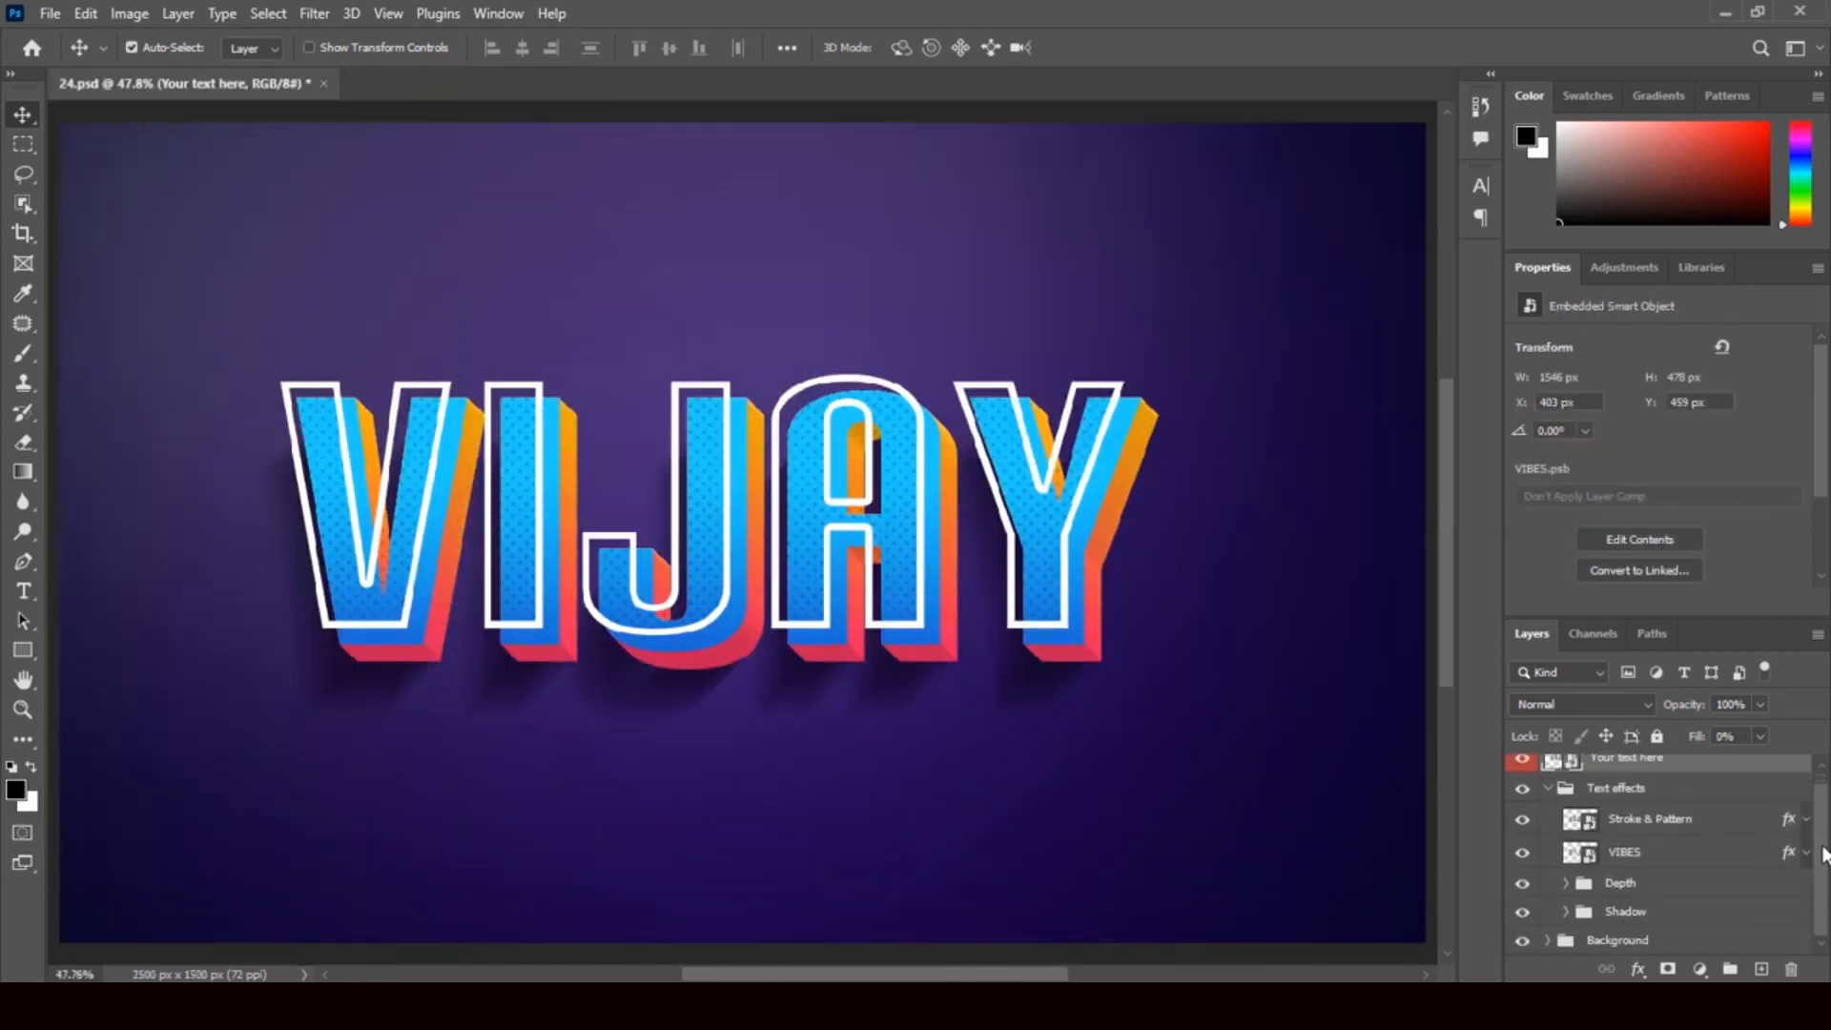
{"action": "left_click", "coordinate": [1785, 826]}
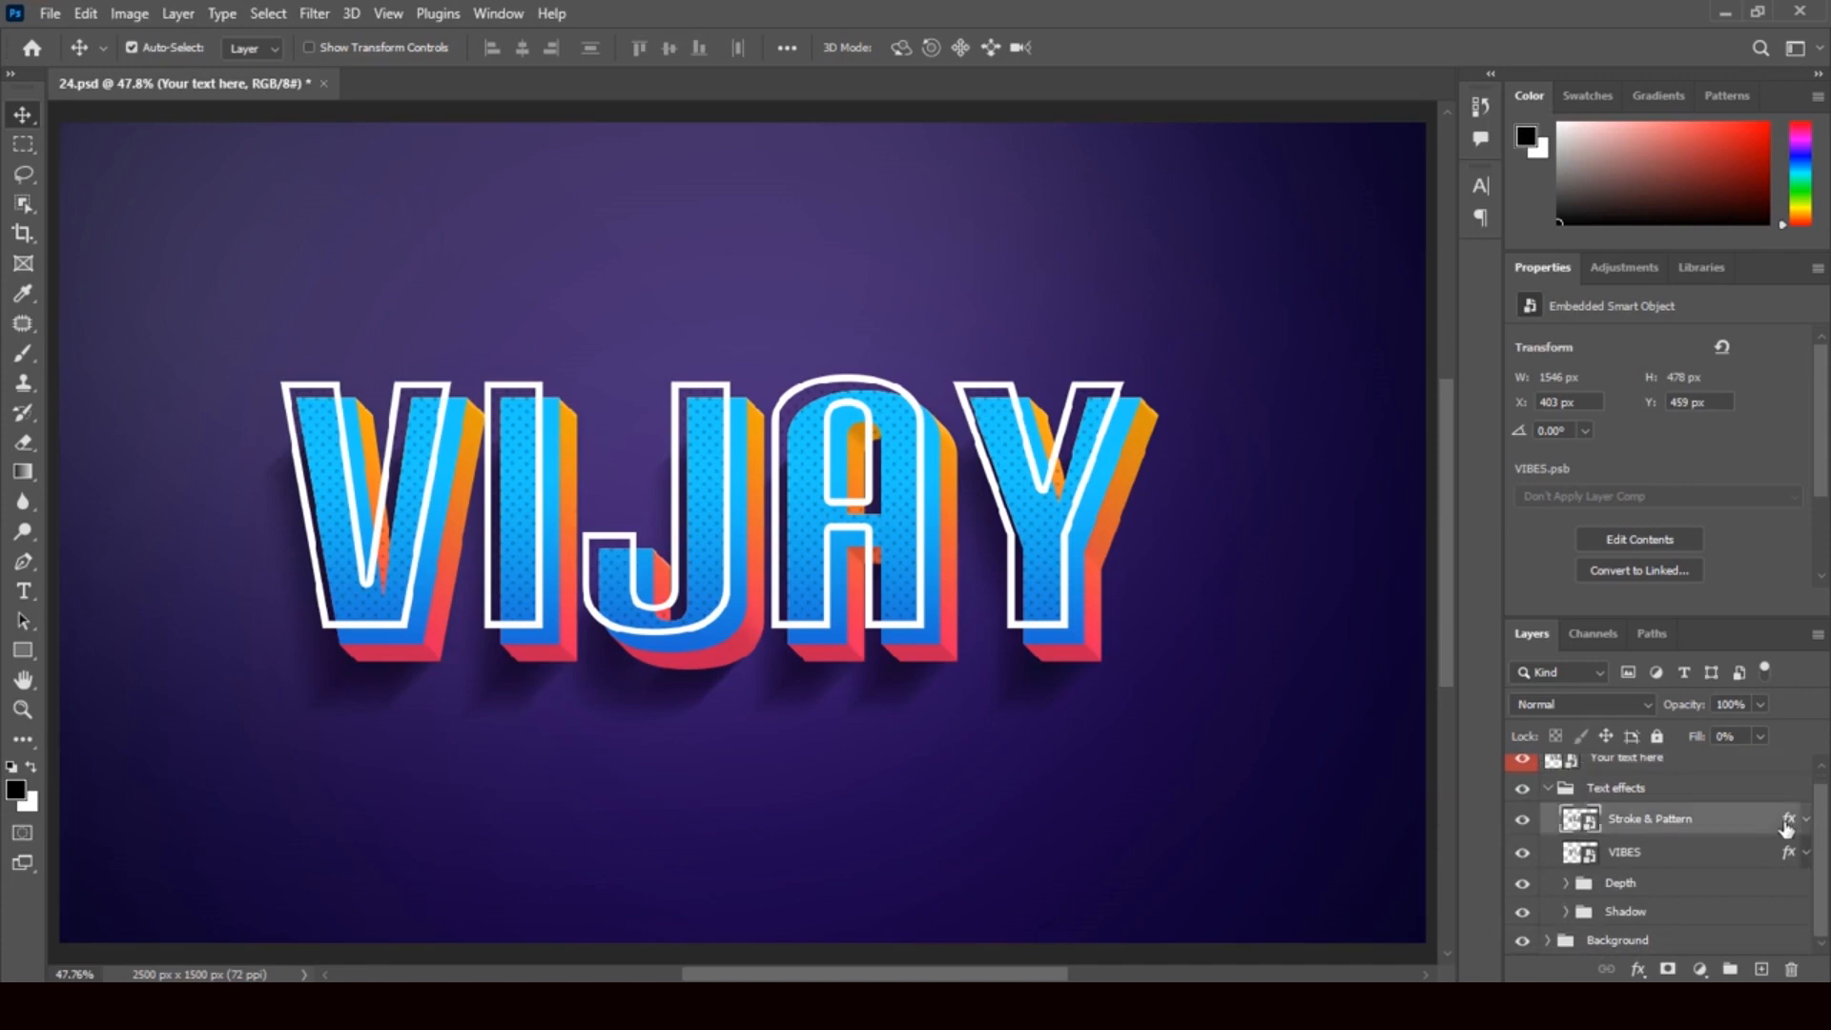
{"action": "double_click", "coordinate": [1785, 826]}
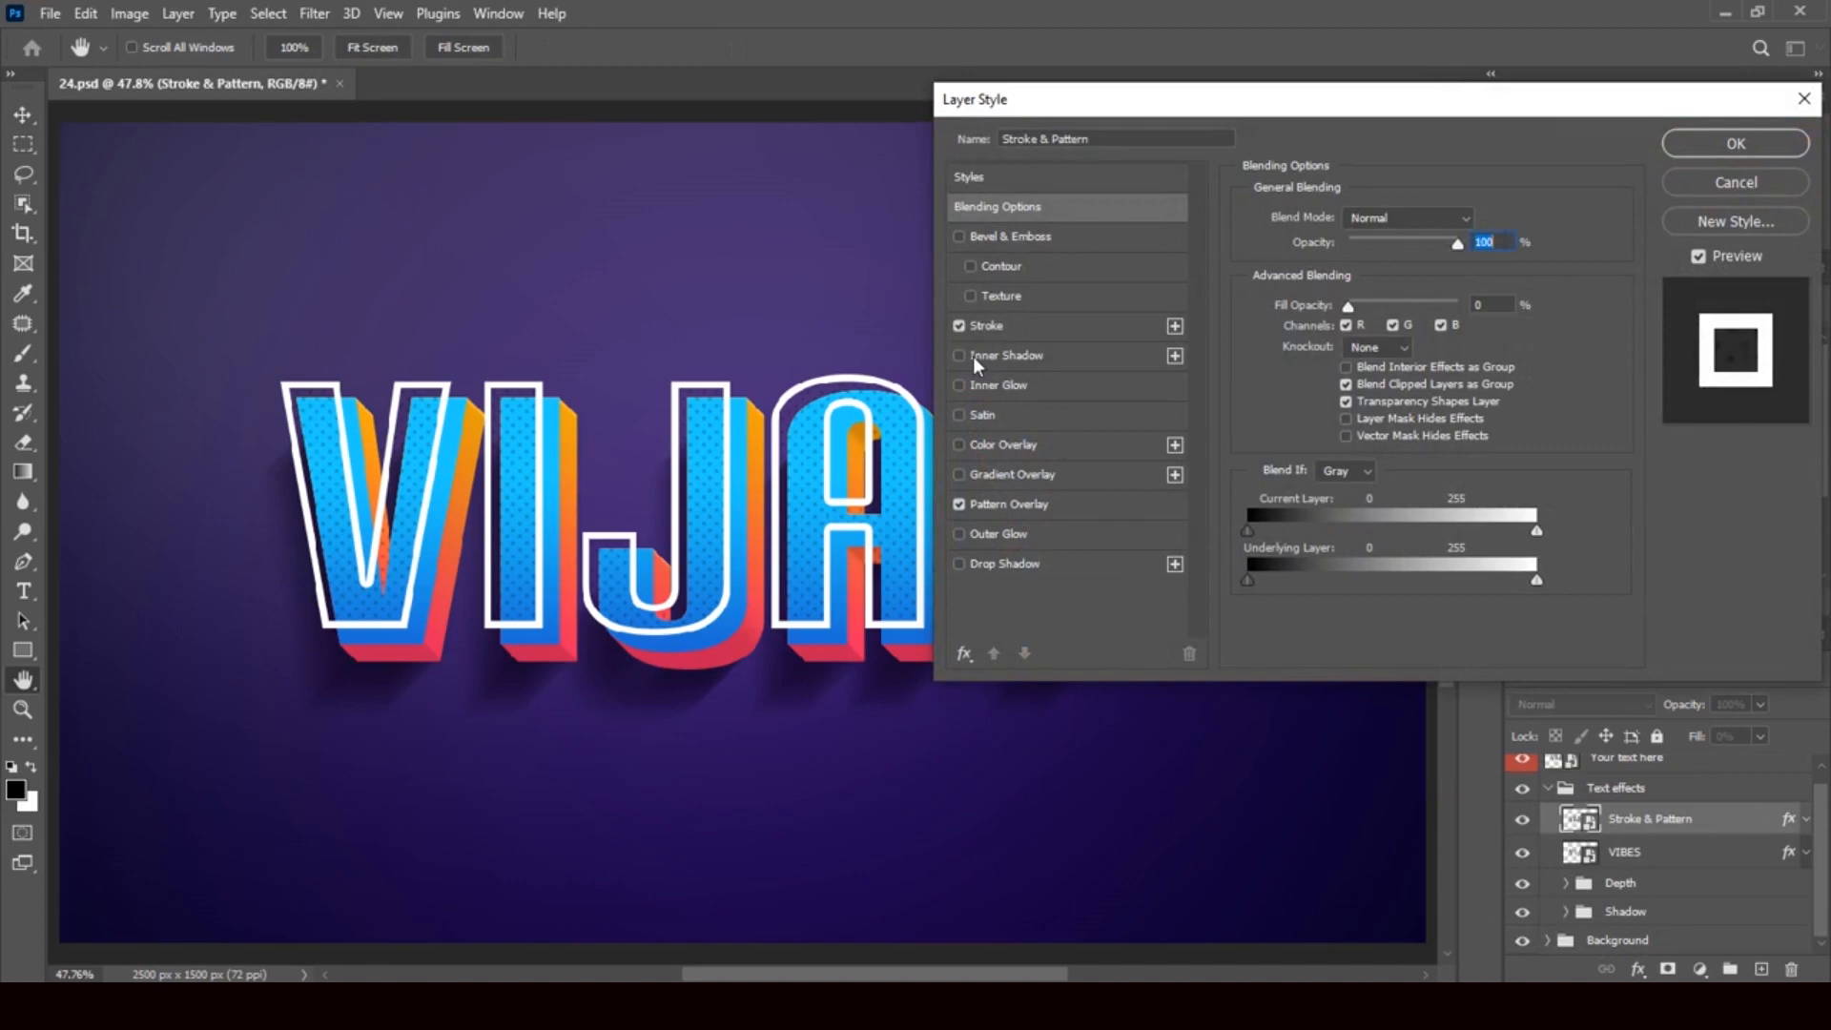
{"action": "left_click", "coordinate": [959, 326]}
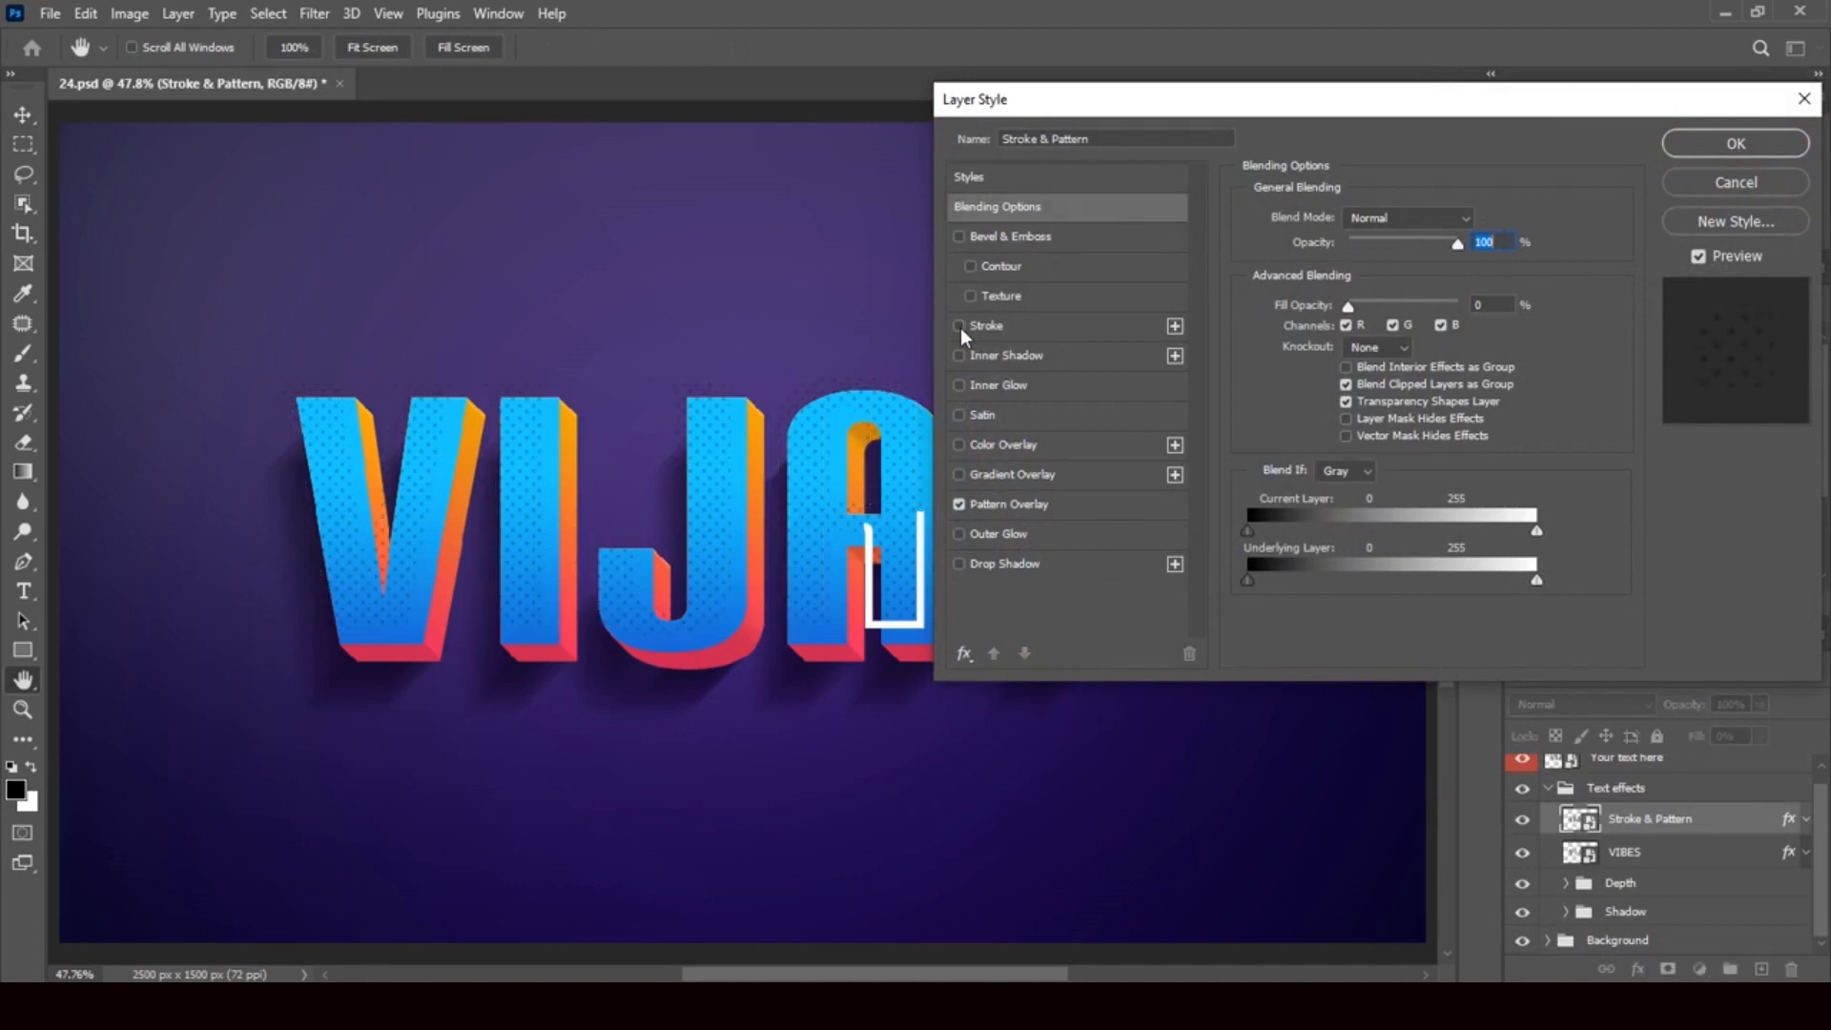
{"action": "left_click", "coordinate": [959, 326]}
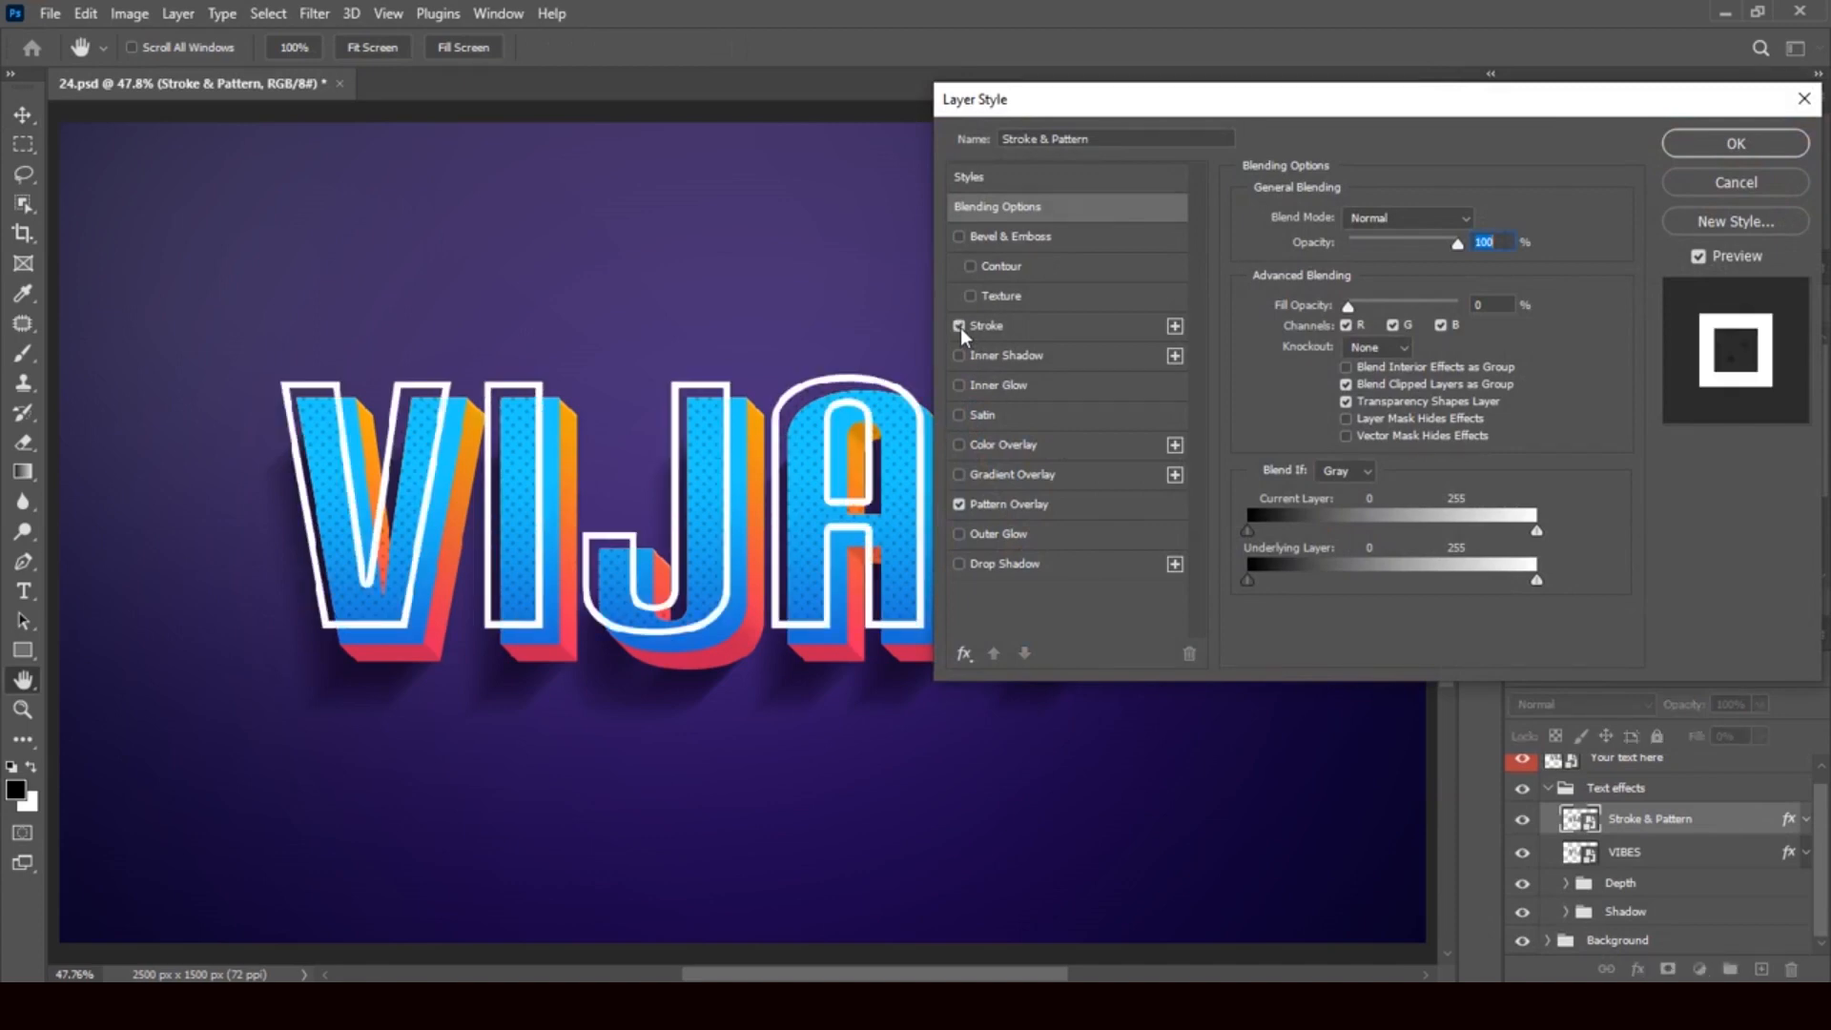
Try adding a second Stroke to the Stroke & Pattern layer, disabling the lower one and colouring the upper one yellow e7f324.
{"action": "left_click", "coordinate": [1175, 326]}
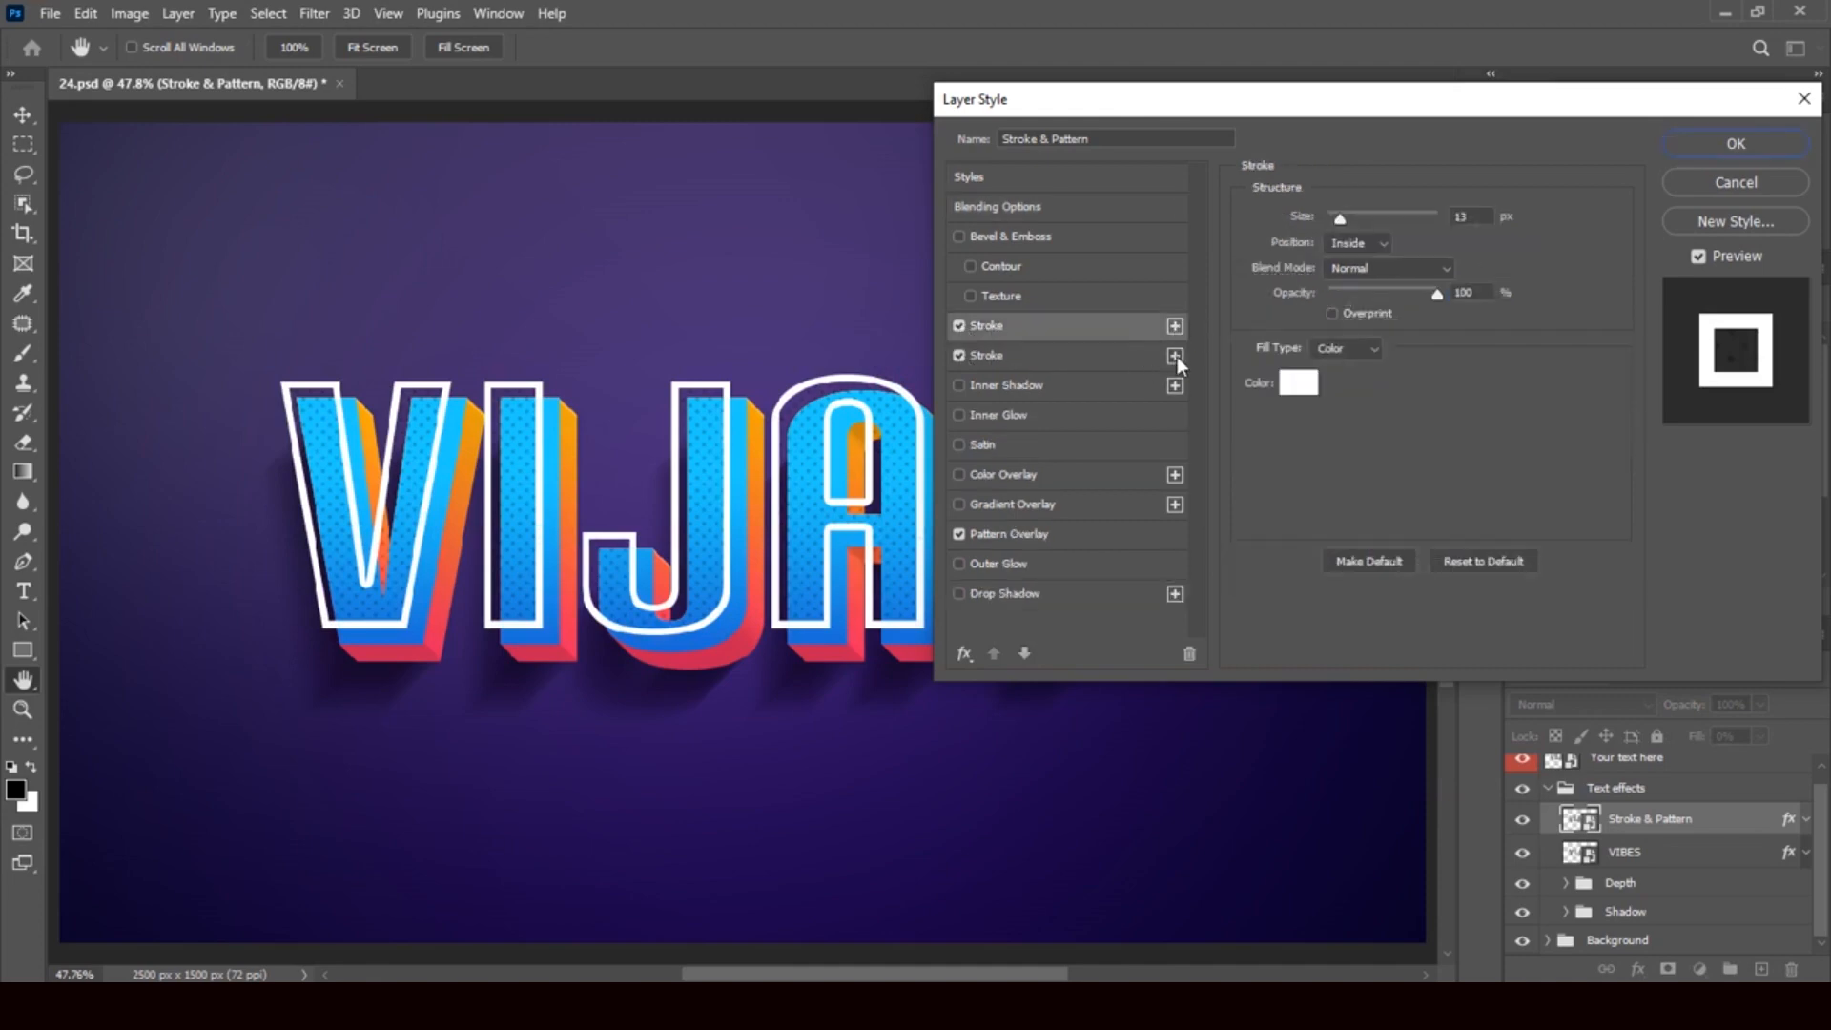
{"action": "left_click", "coordinate": [958, 355]}
{"action": "left_click", "coordinate": [1299, 383]}
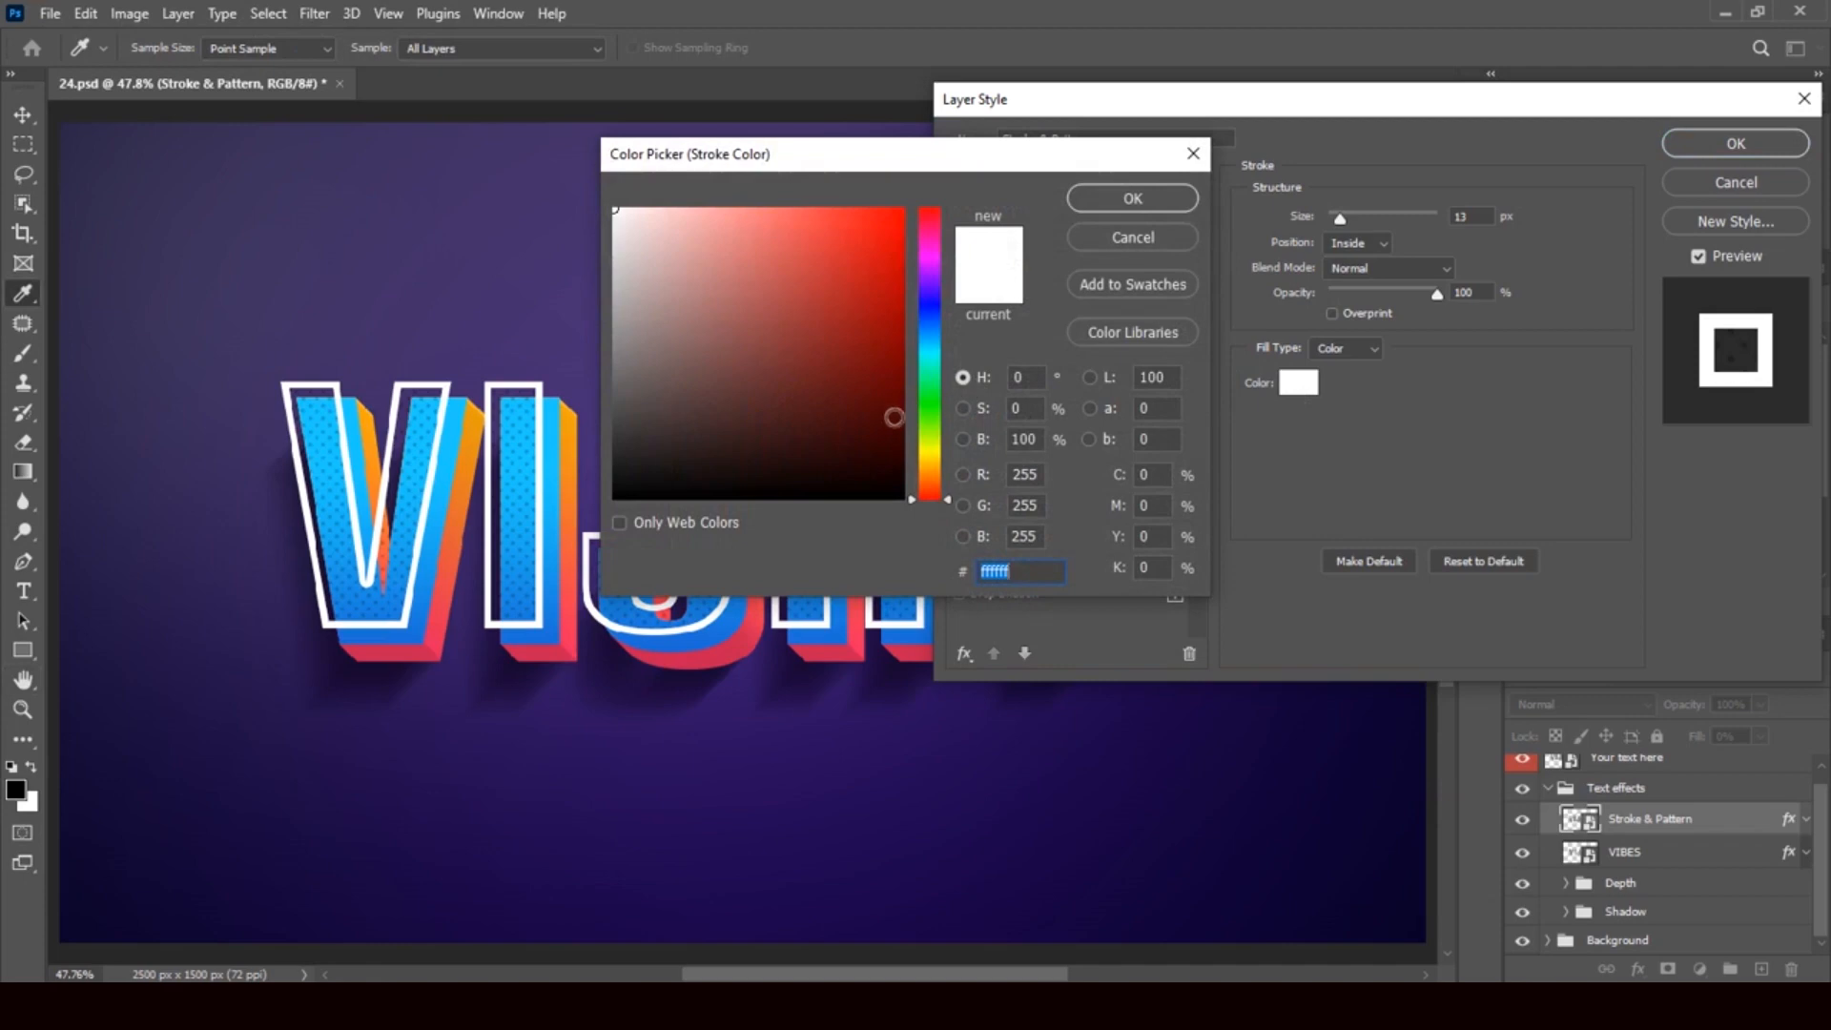
{"action": "left_click", "coordinate": [928, 447]}
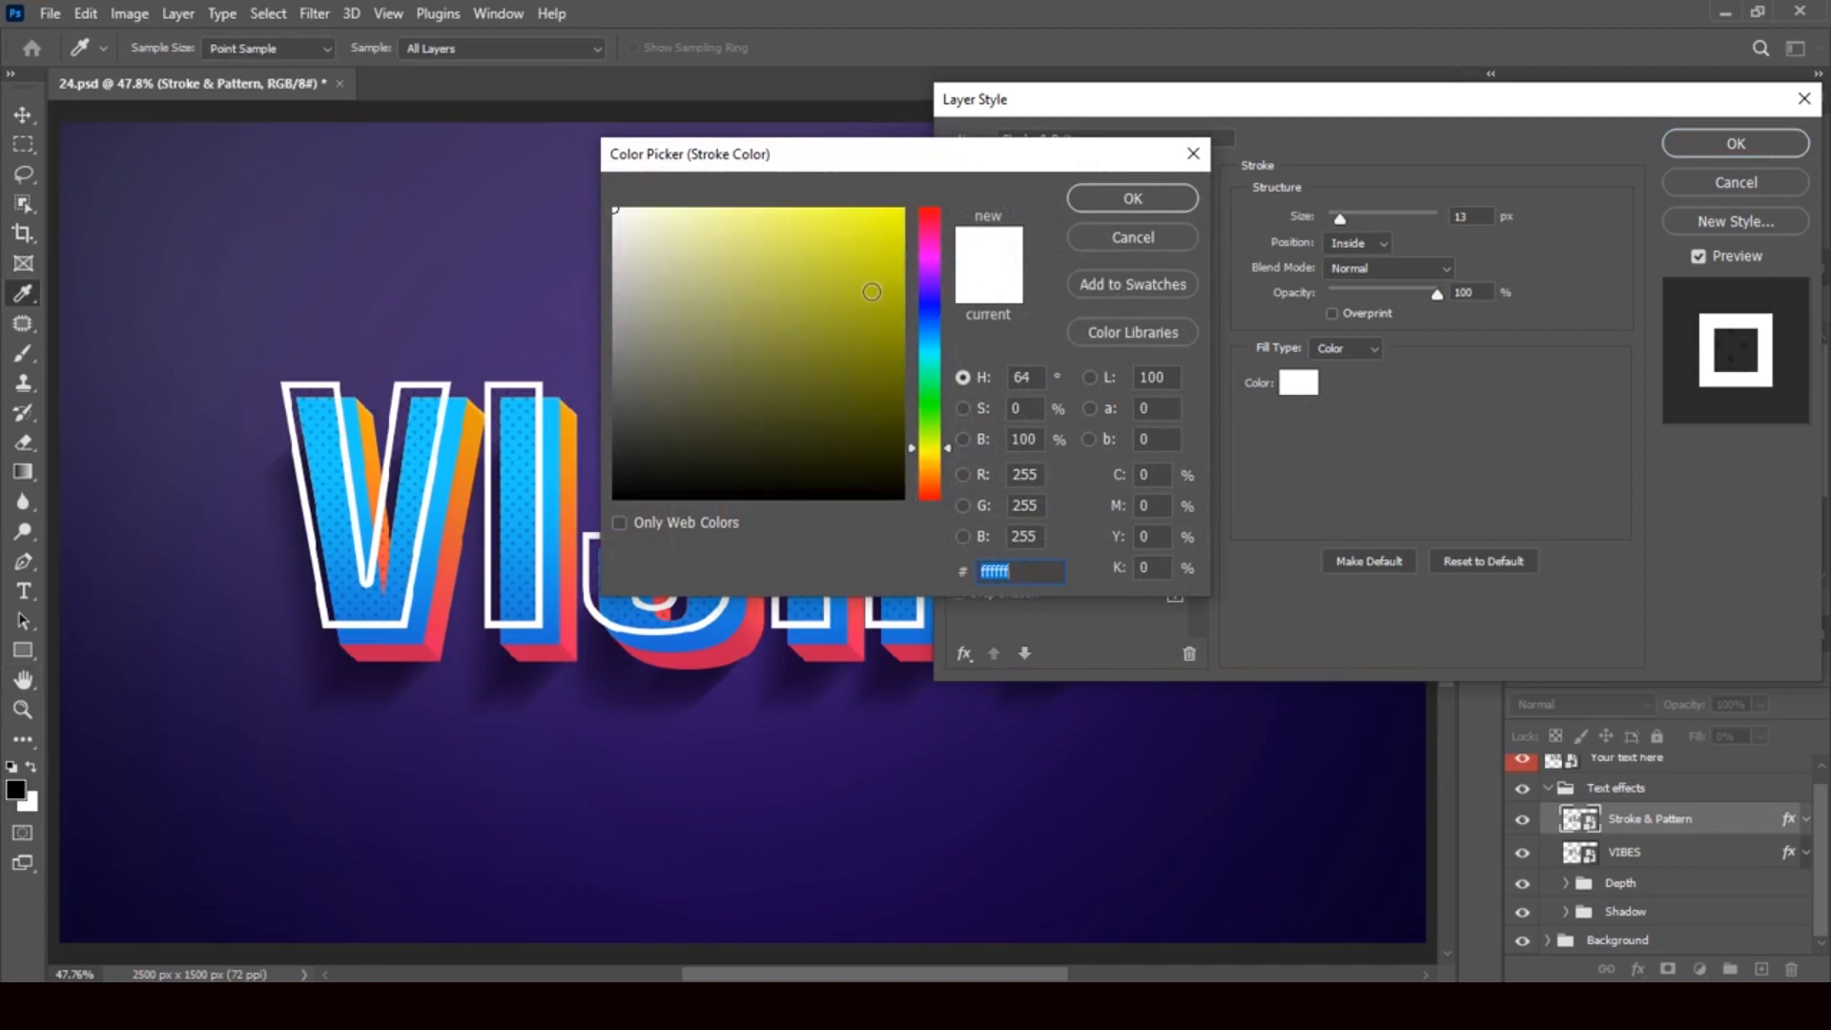
{"action": "left_click", "coordinate": [861, 221]}
{"action": "left_click", "coordinate": [1111, 193]}
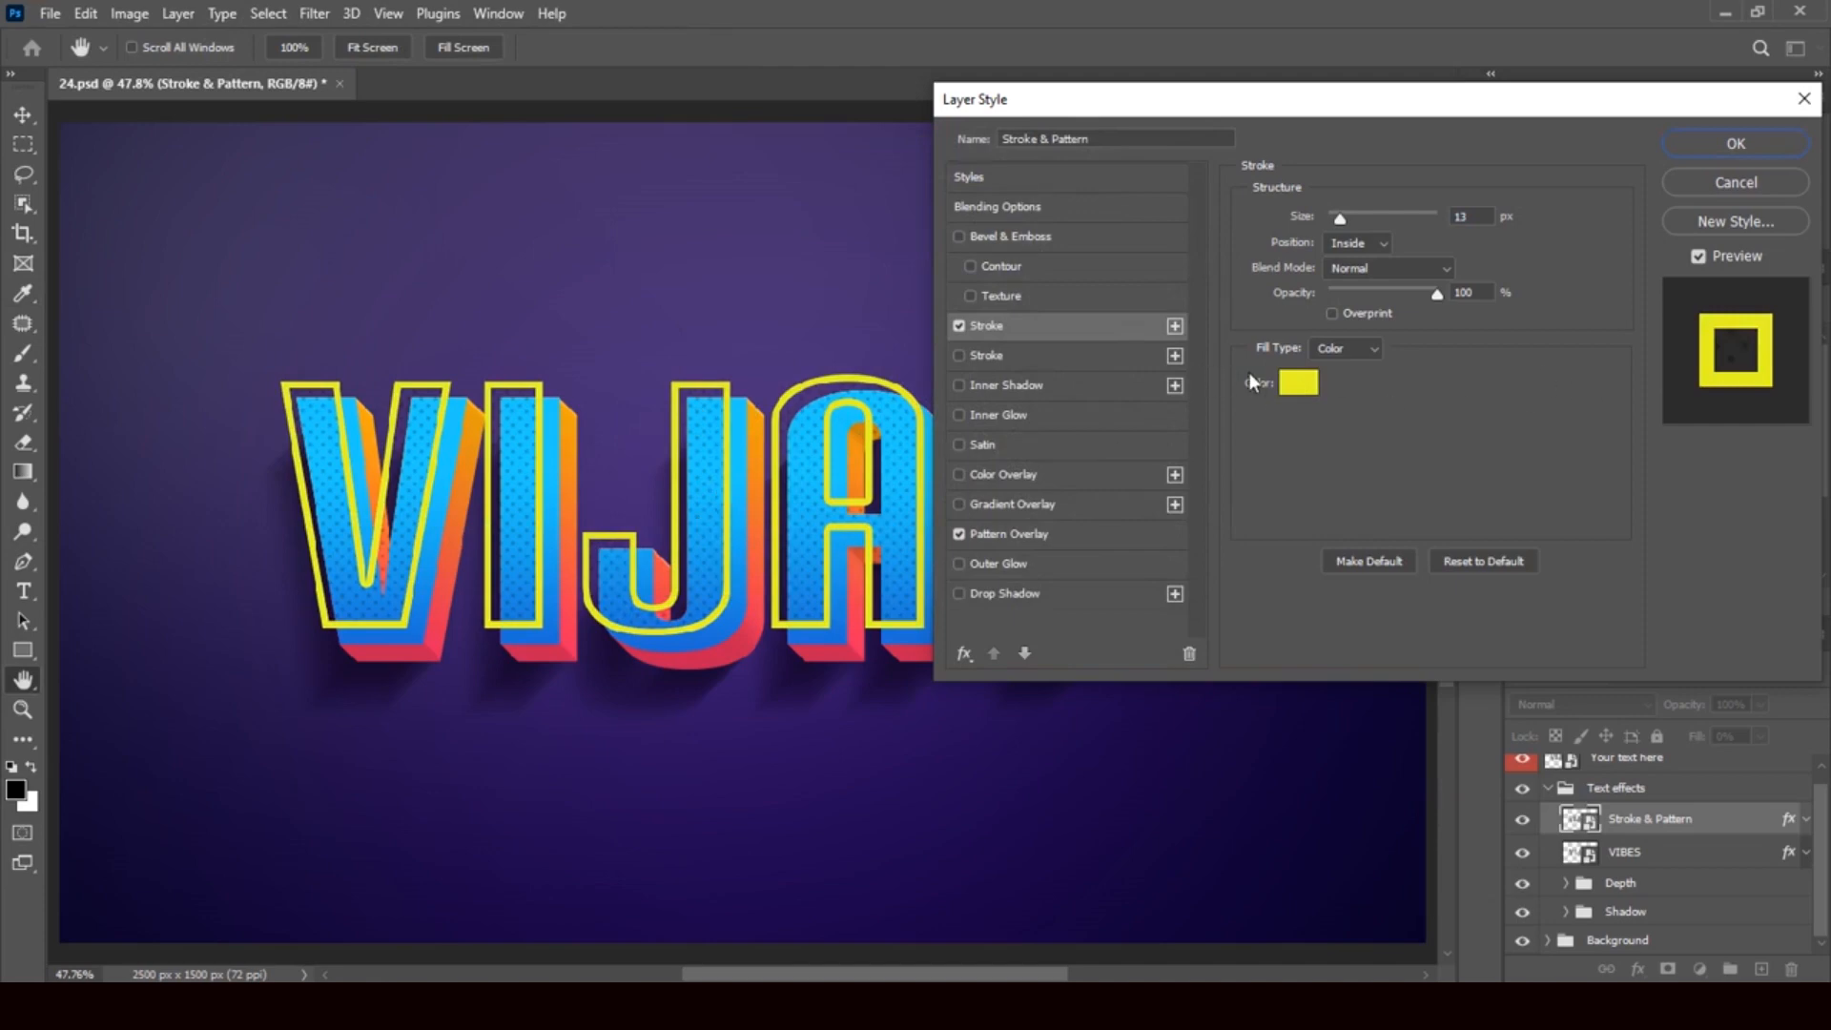
Try changing the upper Stroke's colour to near-white fbfbfb.
{"action": "left_click", "coordinate": [1294, 385]}
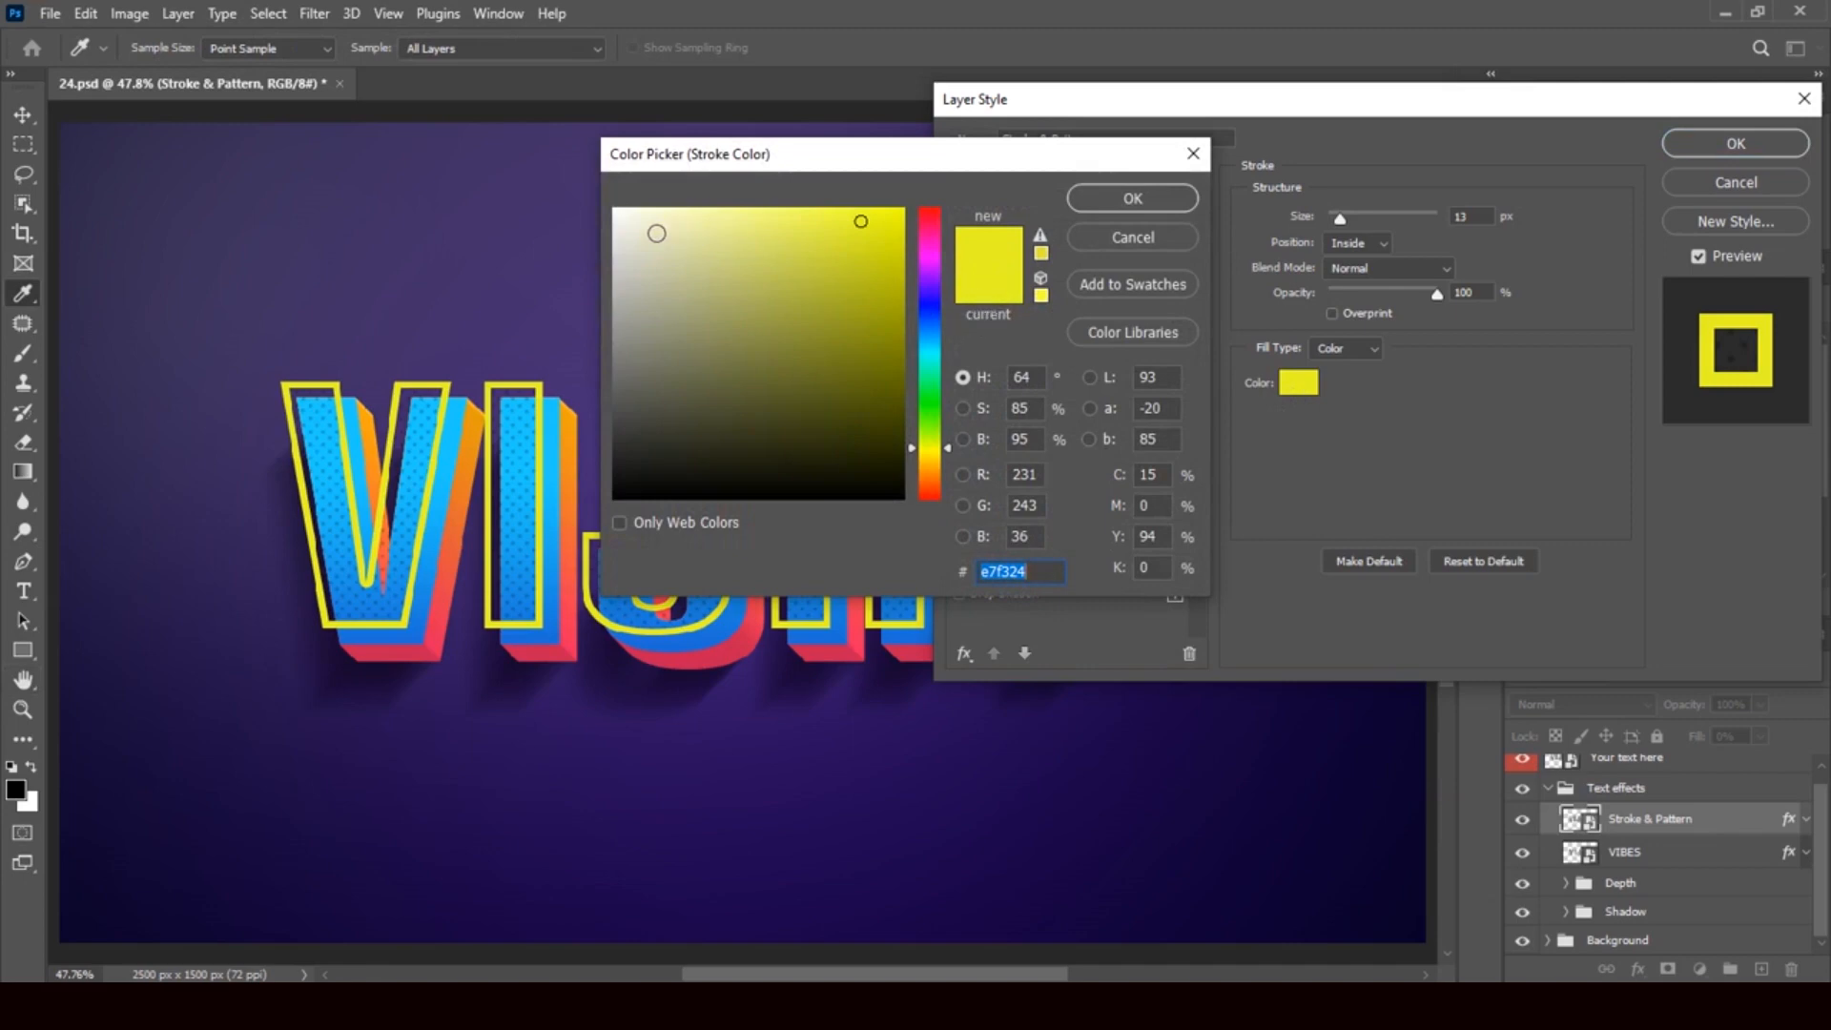
{"action": "left_click", "coordinate": [613, 212]}
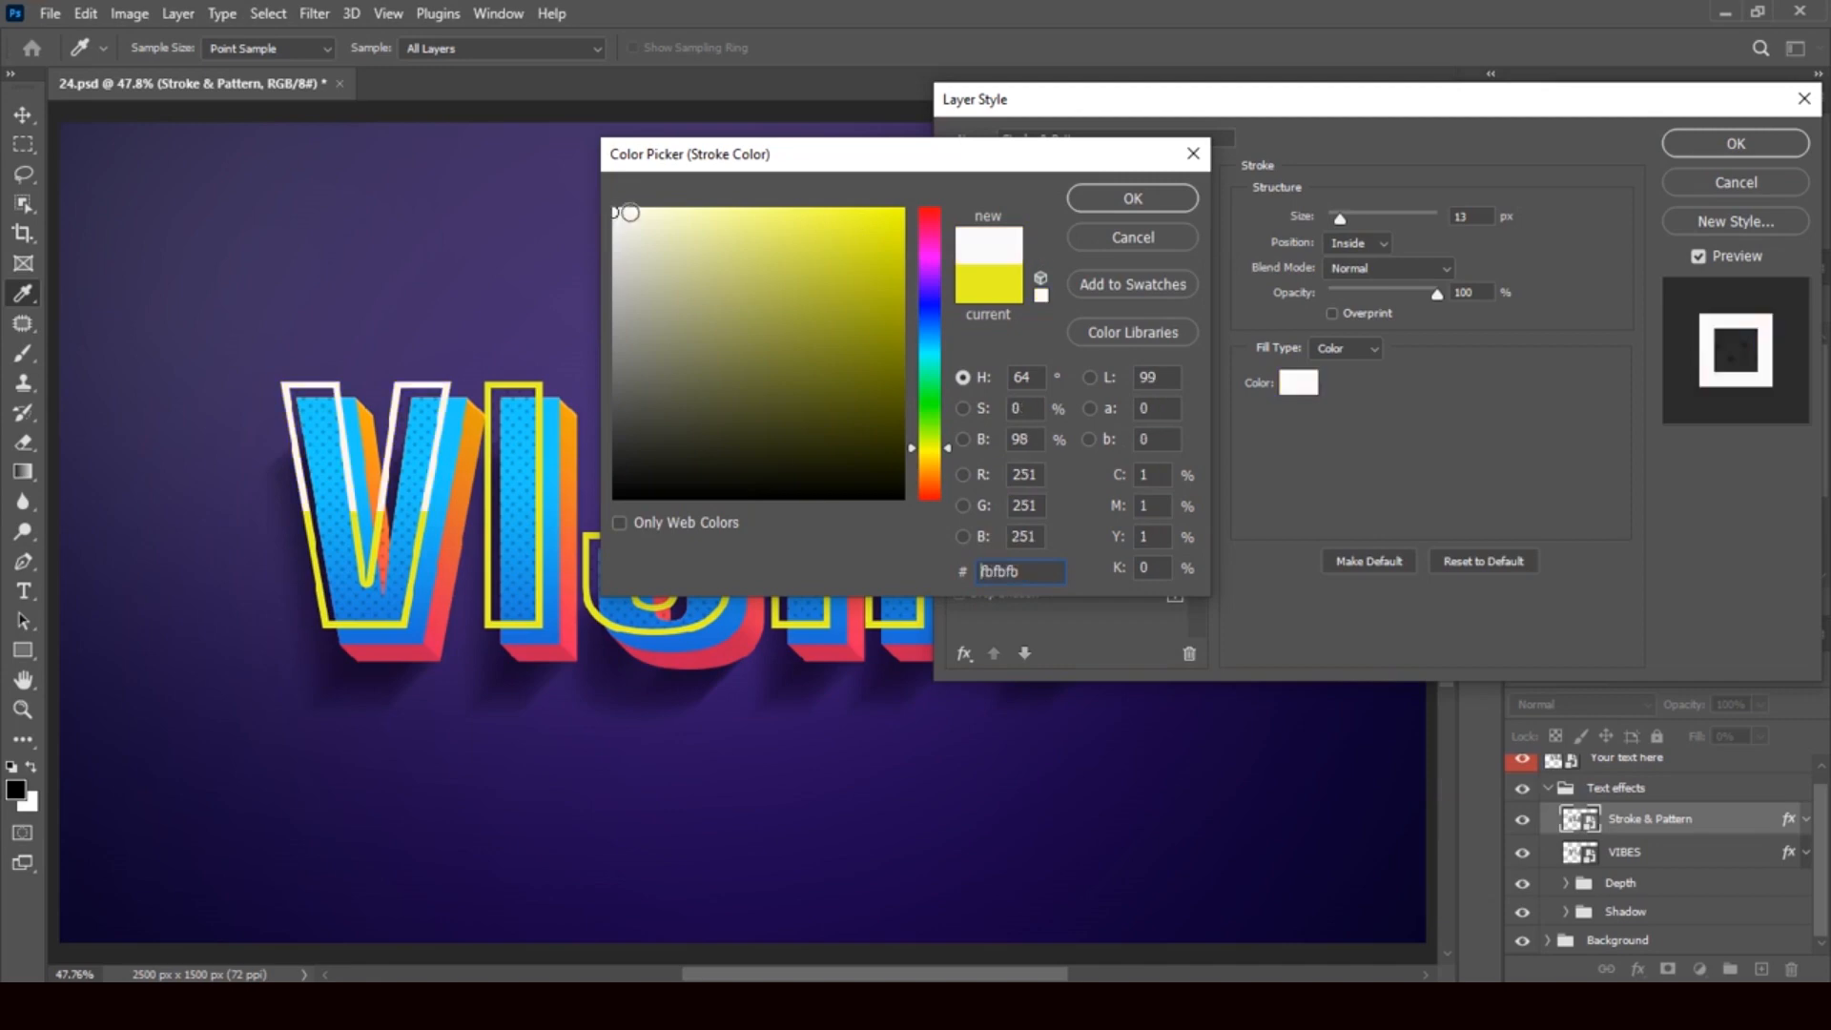
{"action": "left_click", "coordinate": [1140, 198]}
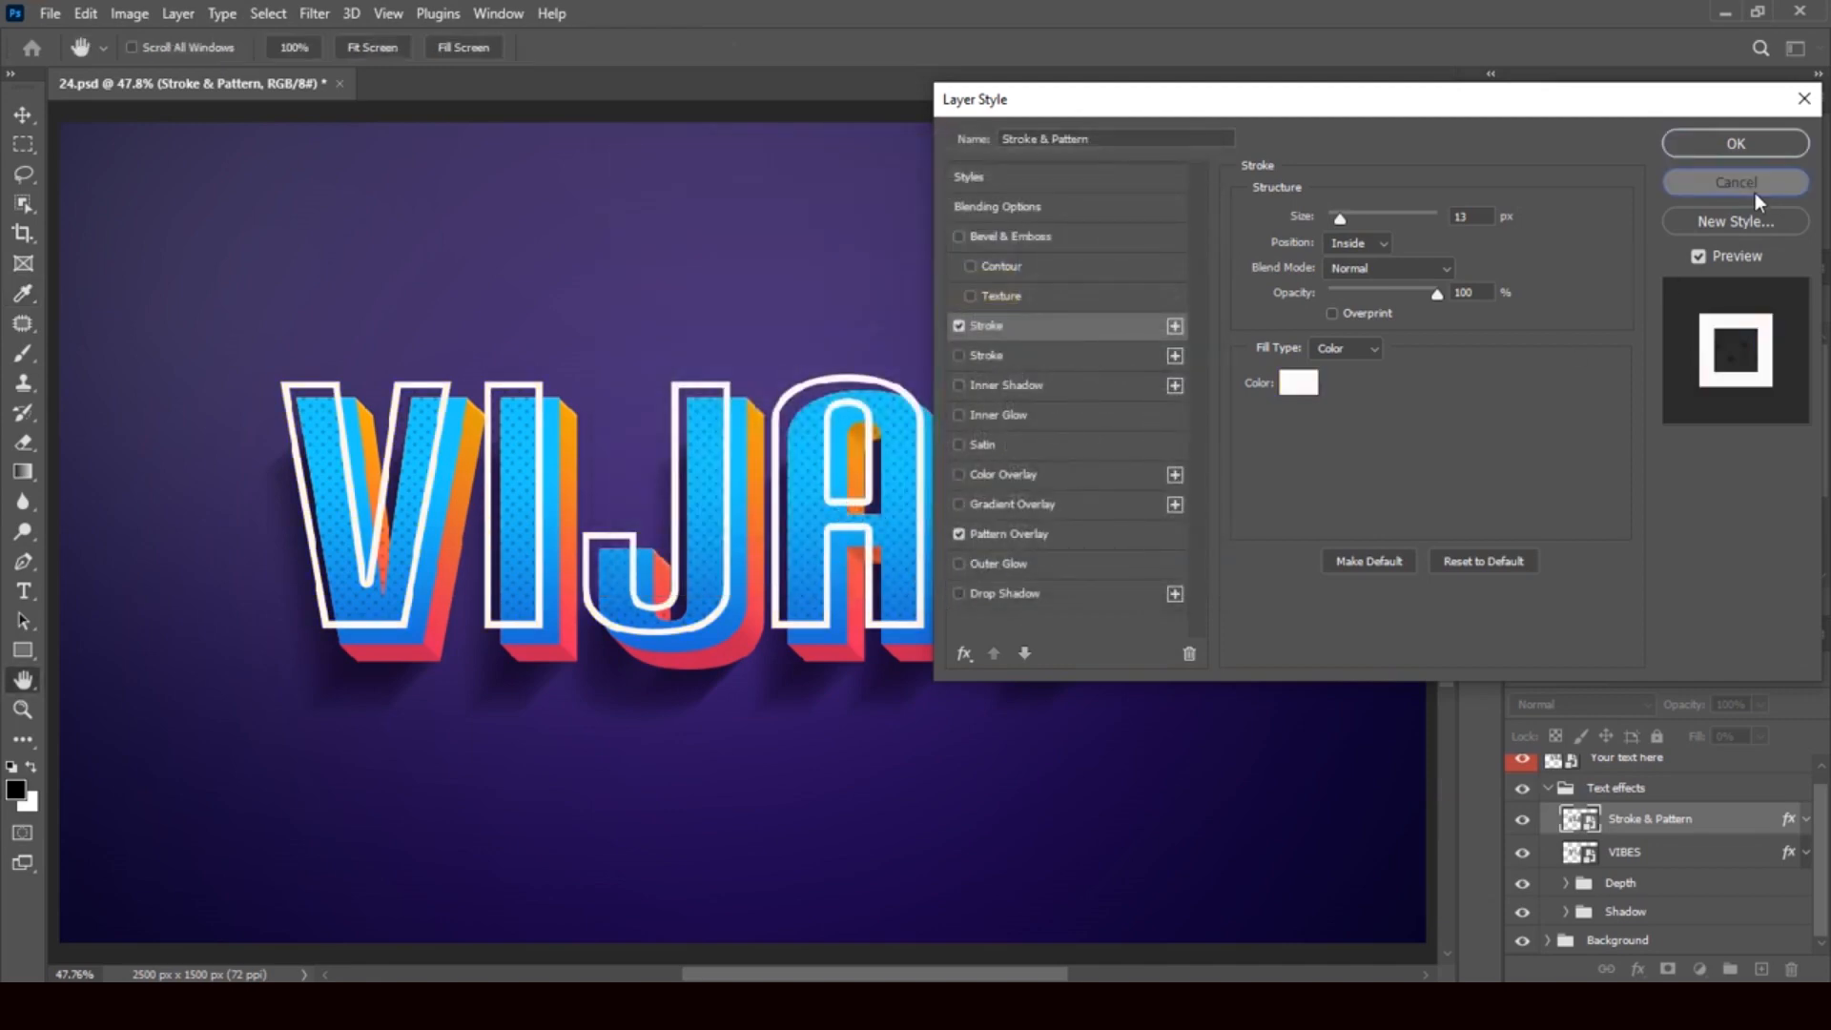
Cancel the Stroke & Pattern style changes and open the Gradient Overlay settings of the VIBES layer.
{"action": "key", "text": "Return"}
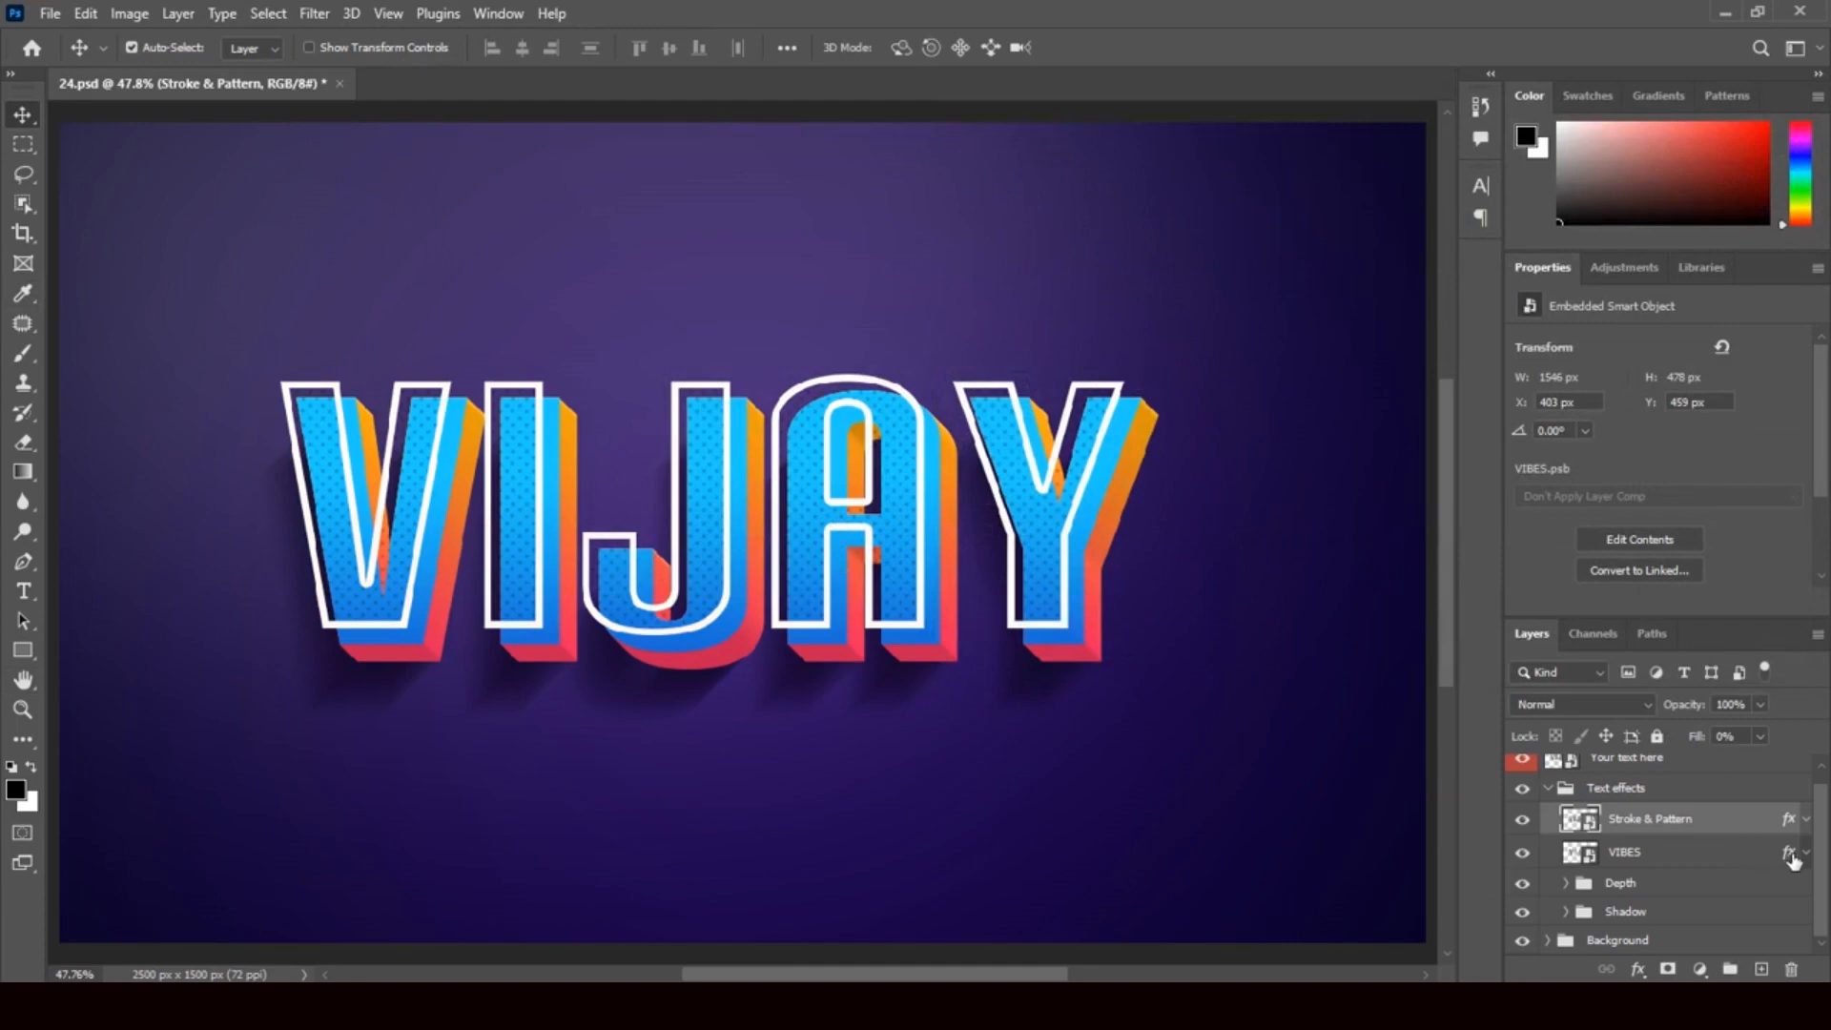
{"action": "left_click", "coordinate": [1789, 856]}
{"action": "key", "text": "h"}
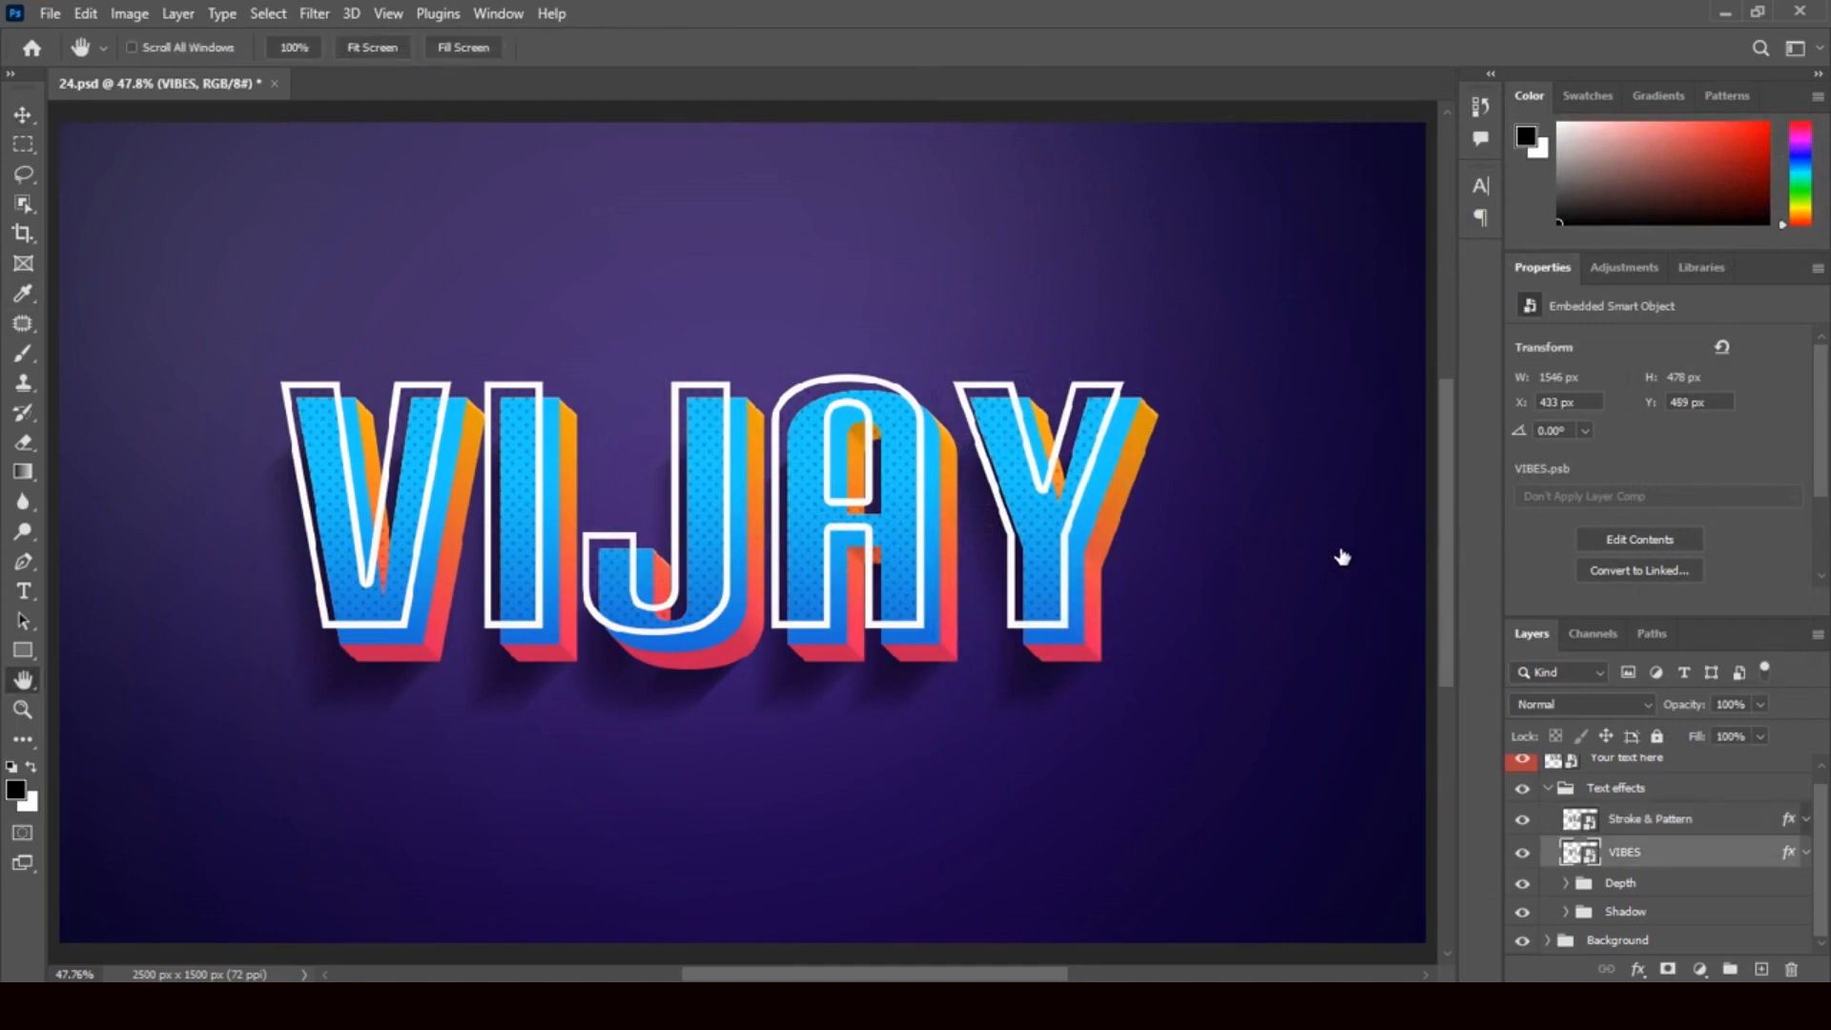
{"action": "double_click", "coordinate": [1705, 855]}
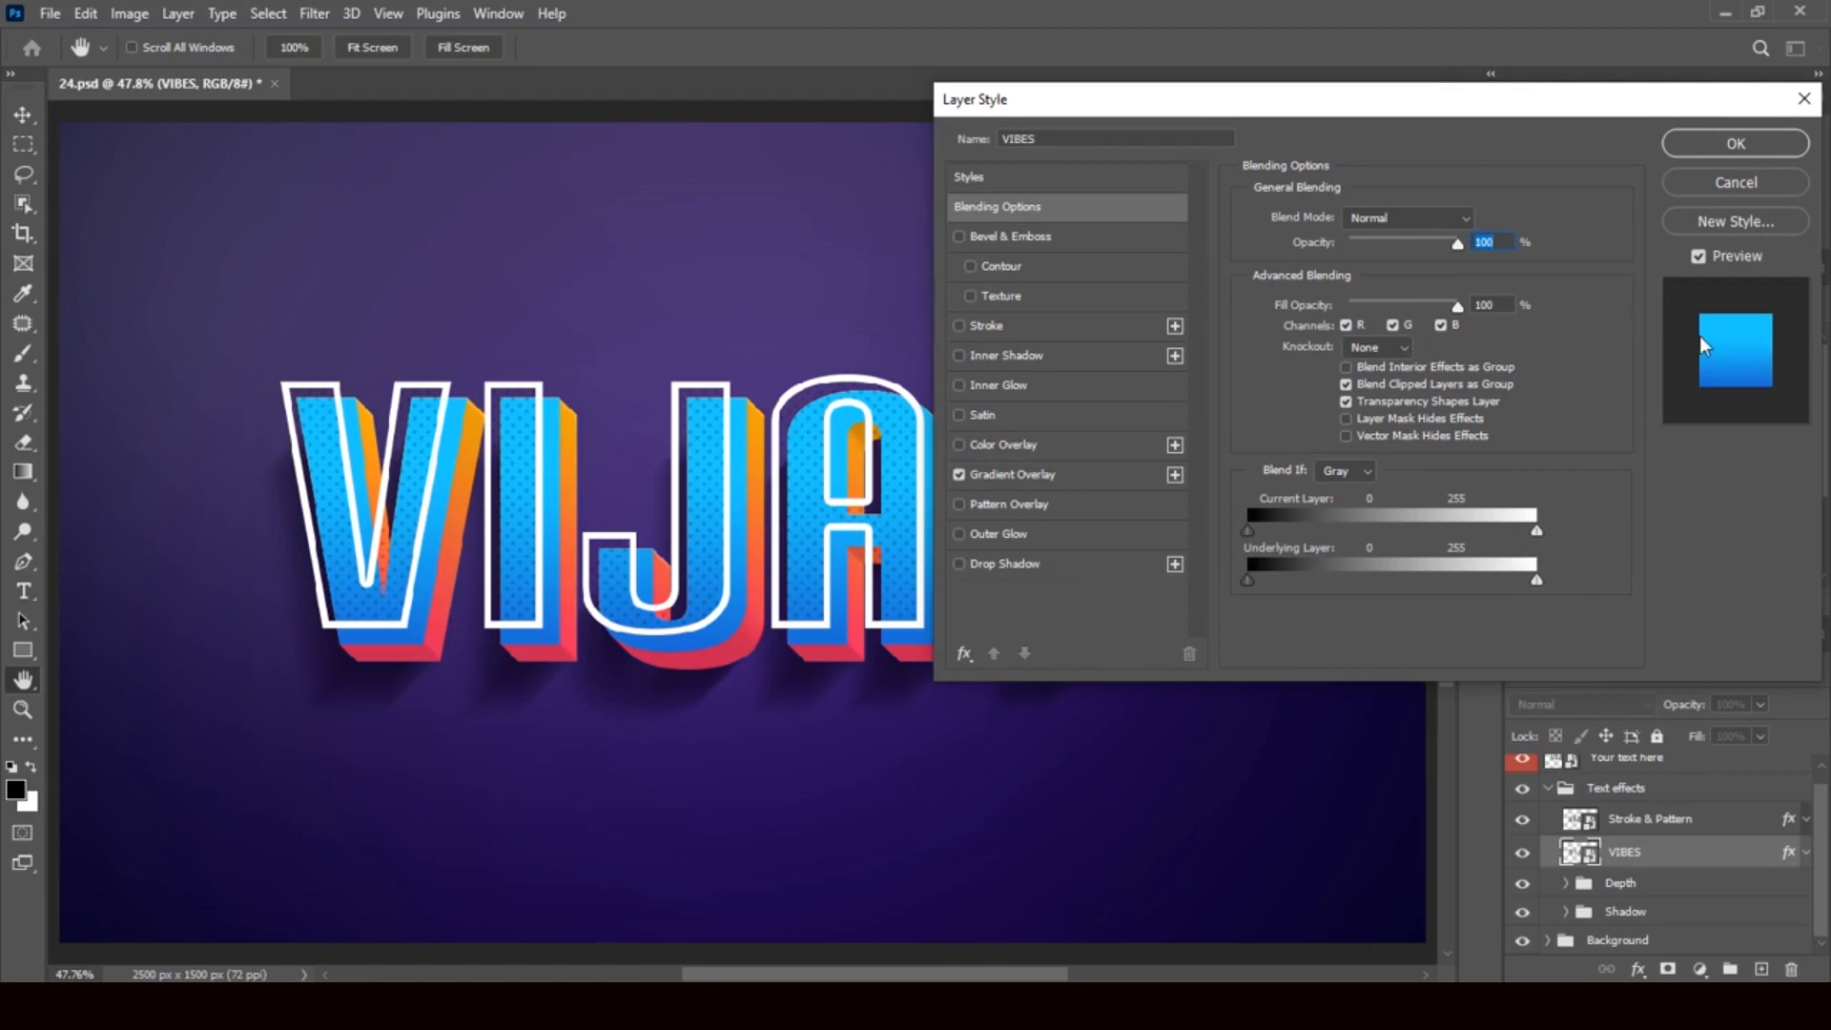
{"action": "left_click", "coordinate": [1050, 473]}
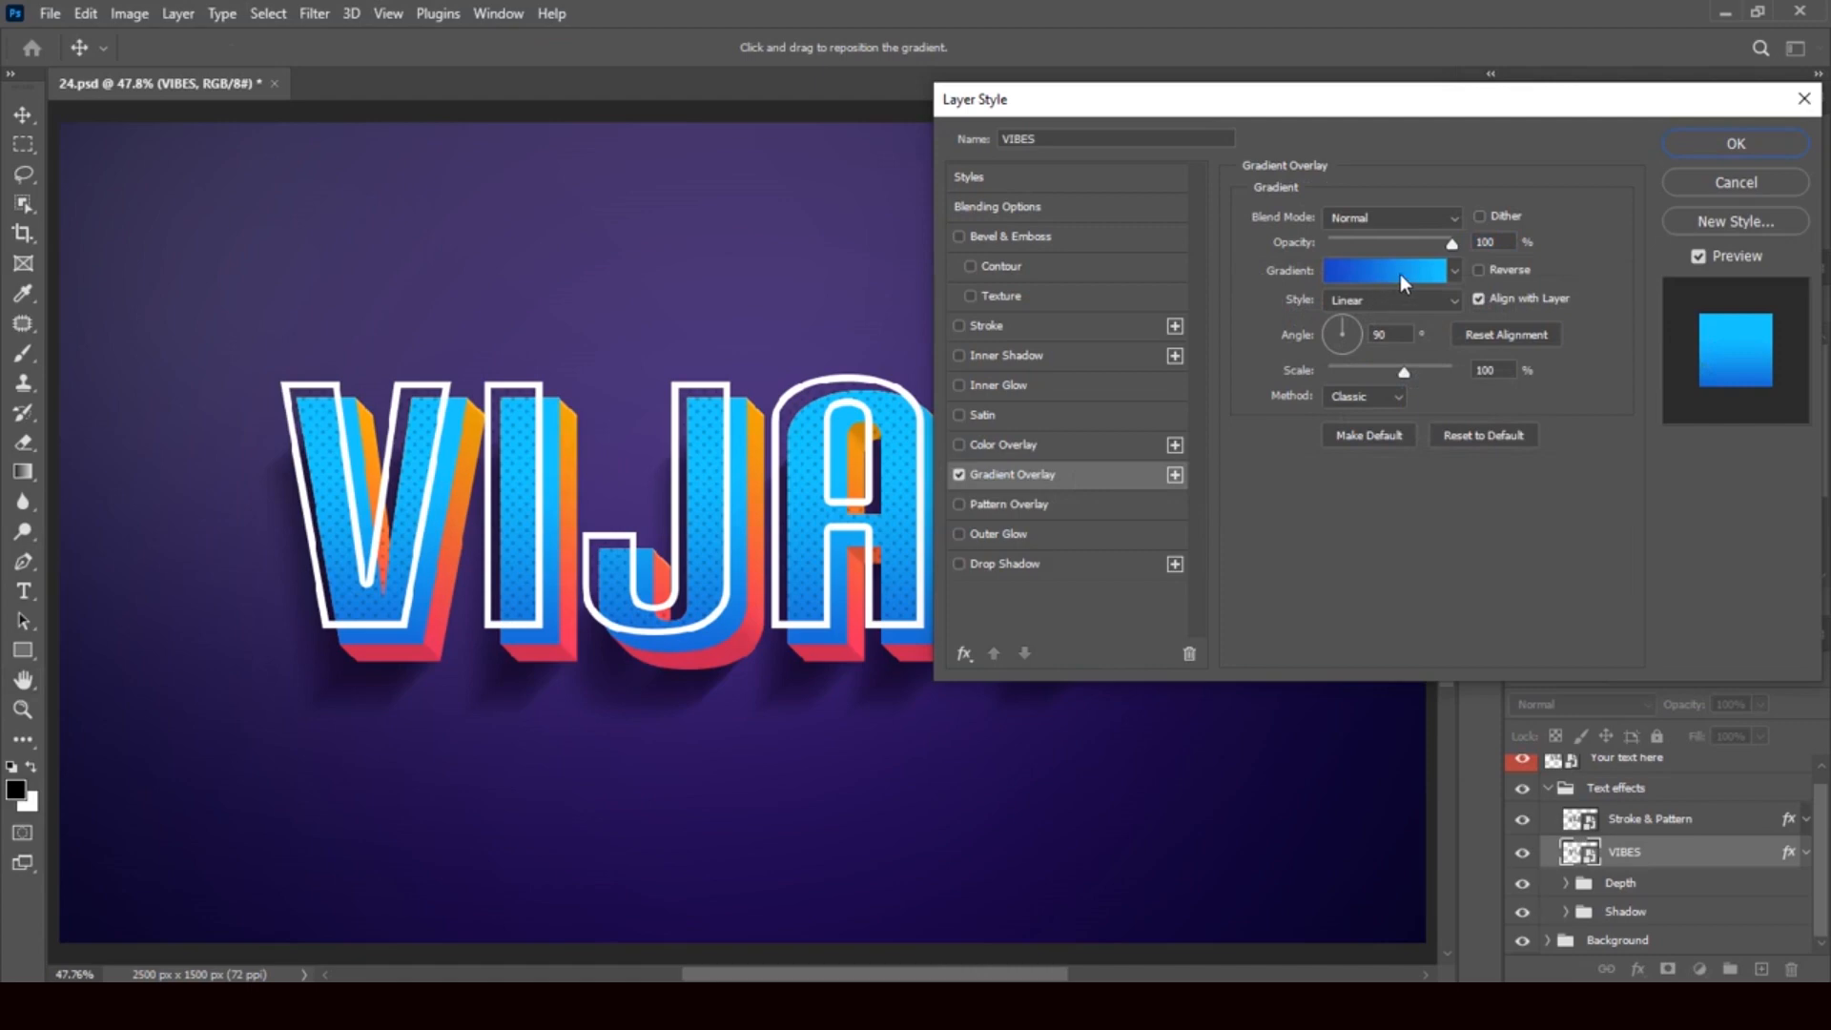
Try several blue and violet gradient presets from the Purples group on the VIBES layer's Gradient Overlay.
{"action": "left_click", "coordinate": [1454, 272]}
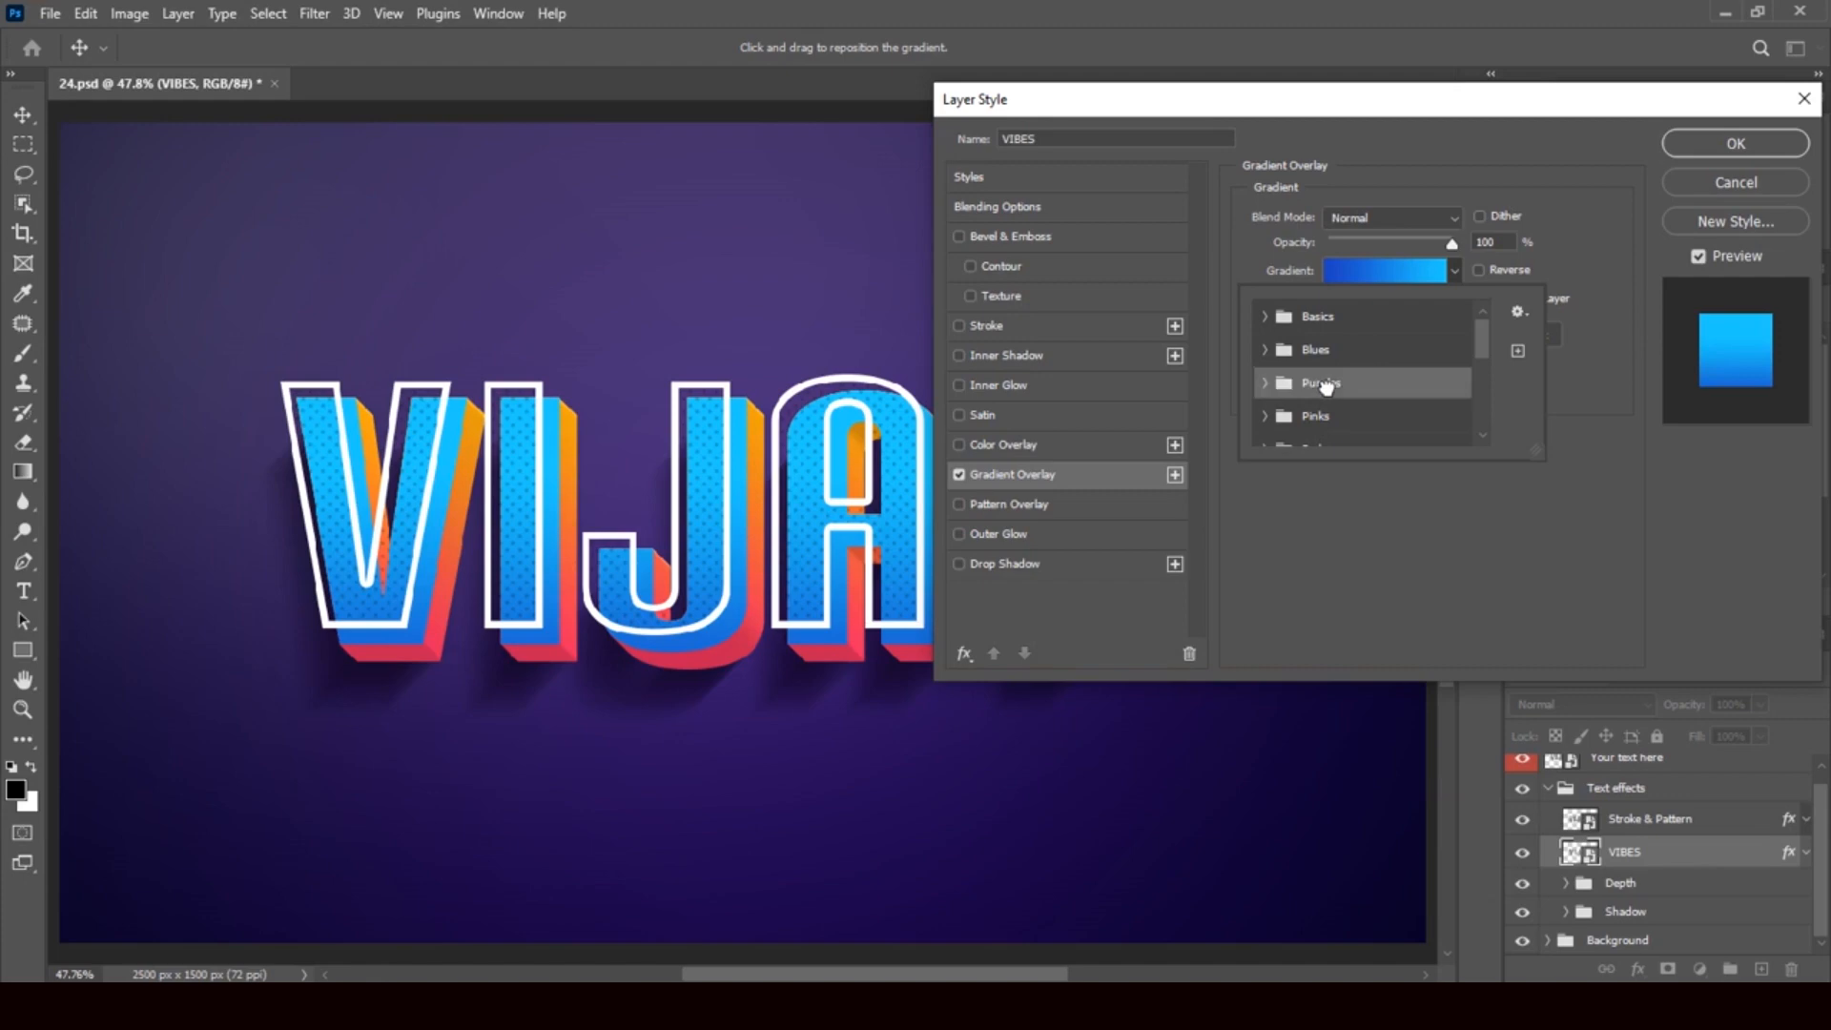
{"action": "left_click", "coordinate": [1265, 385]}
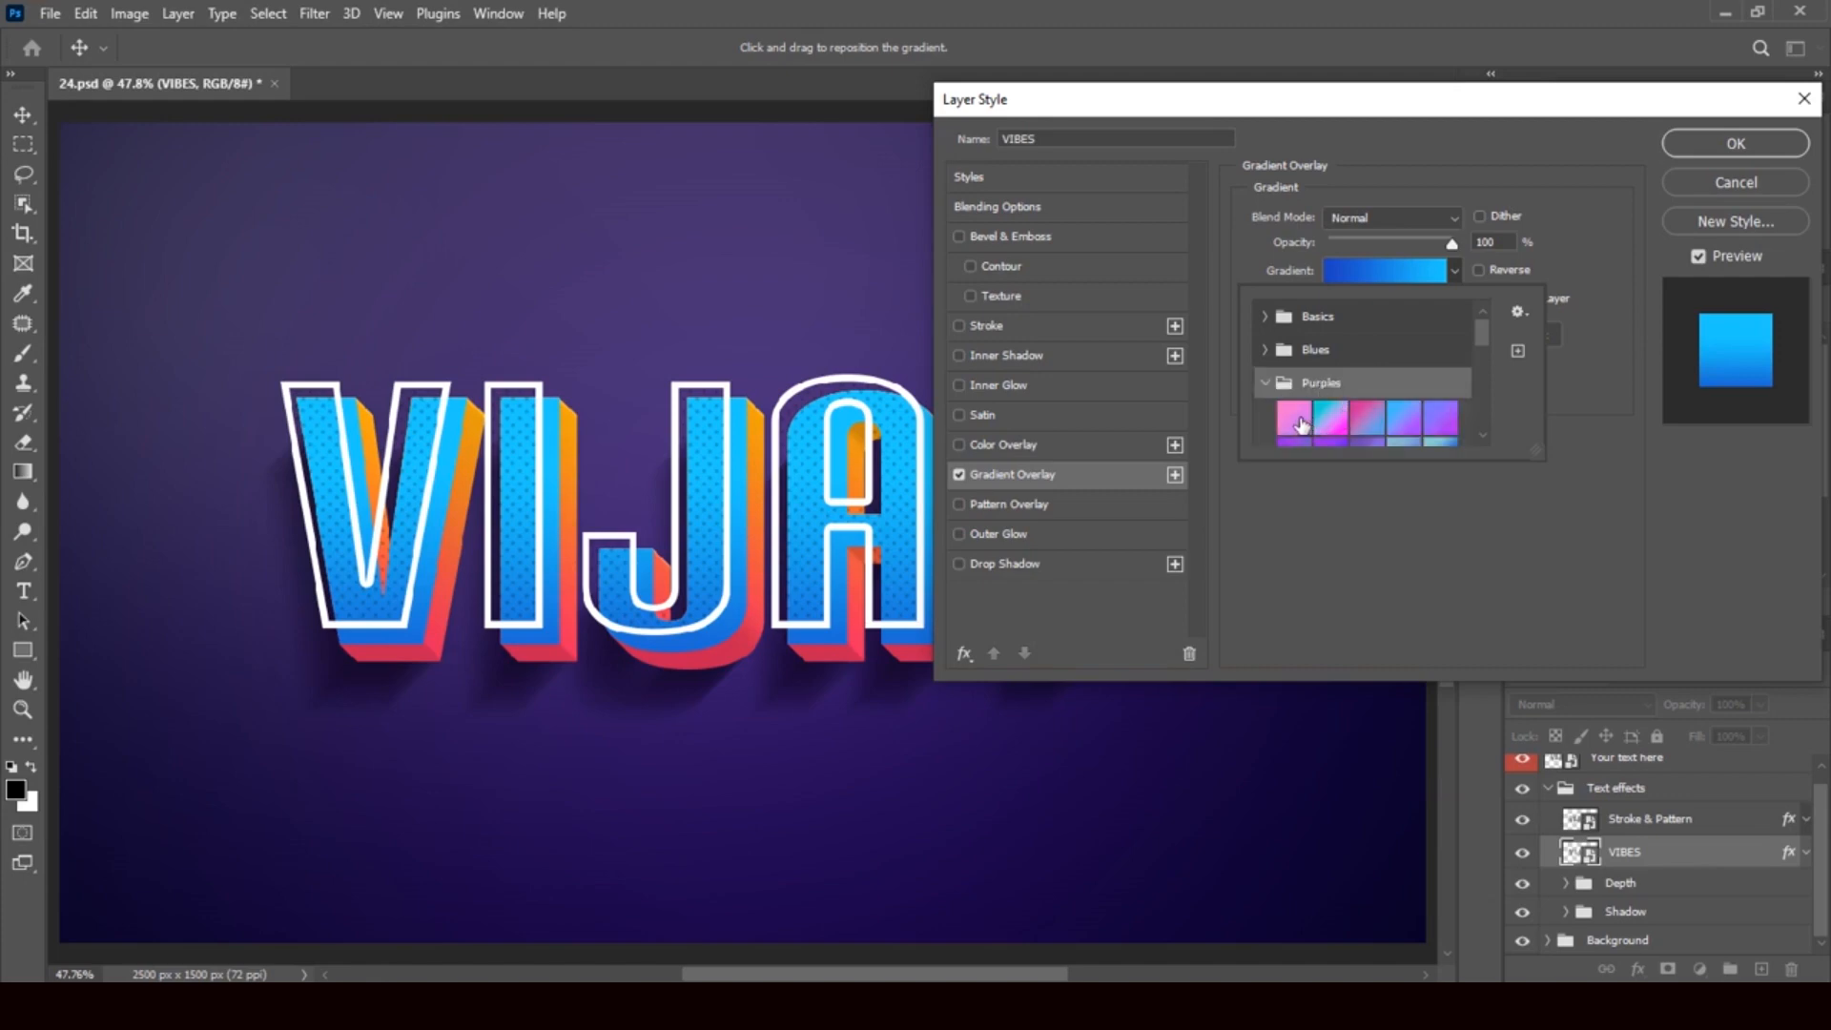
{"action": "left_click", "coordinate": [1439, 421]}
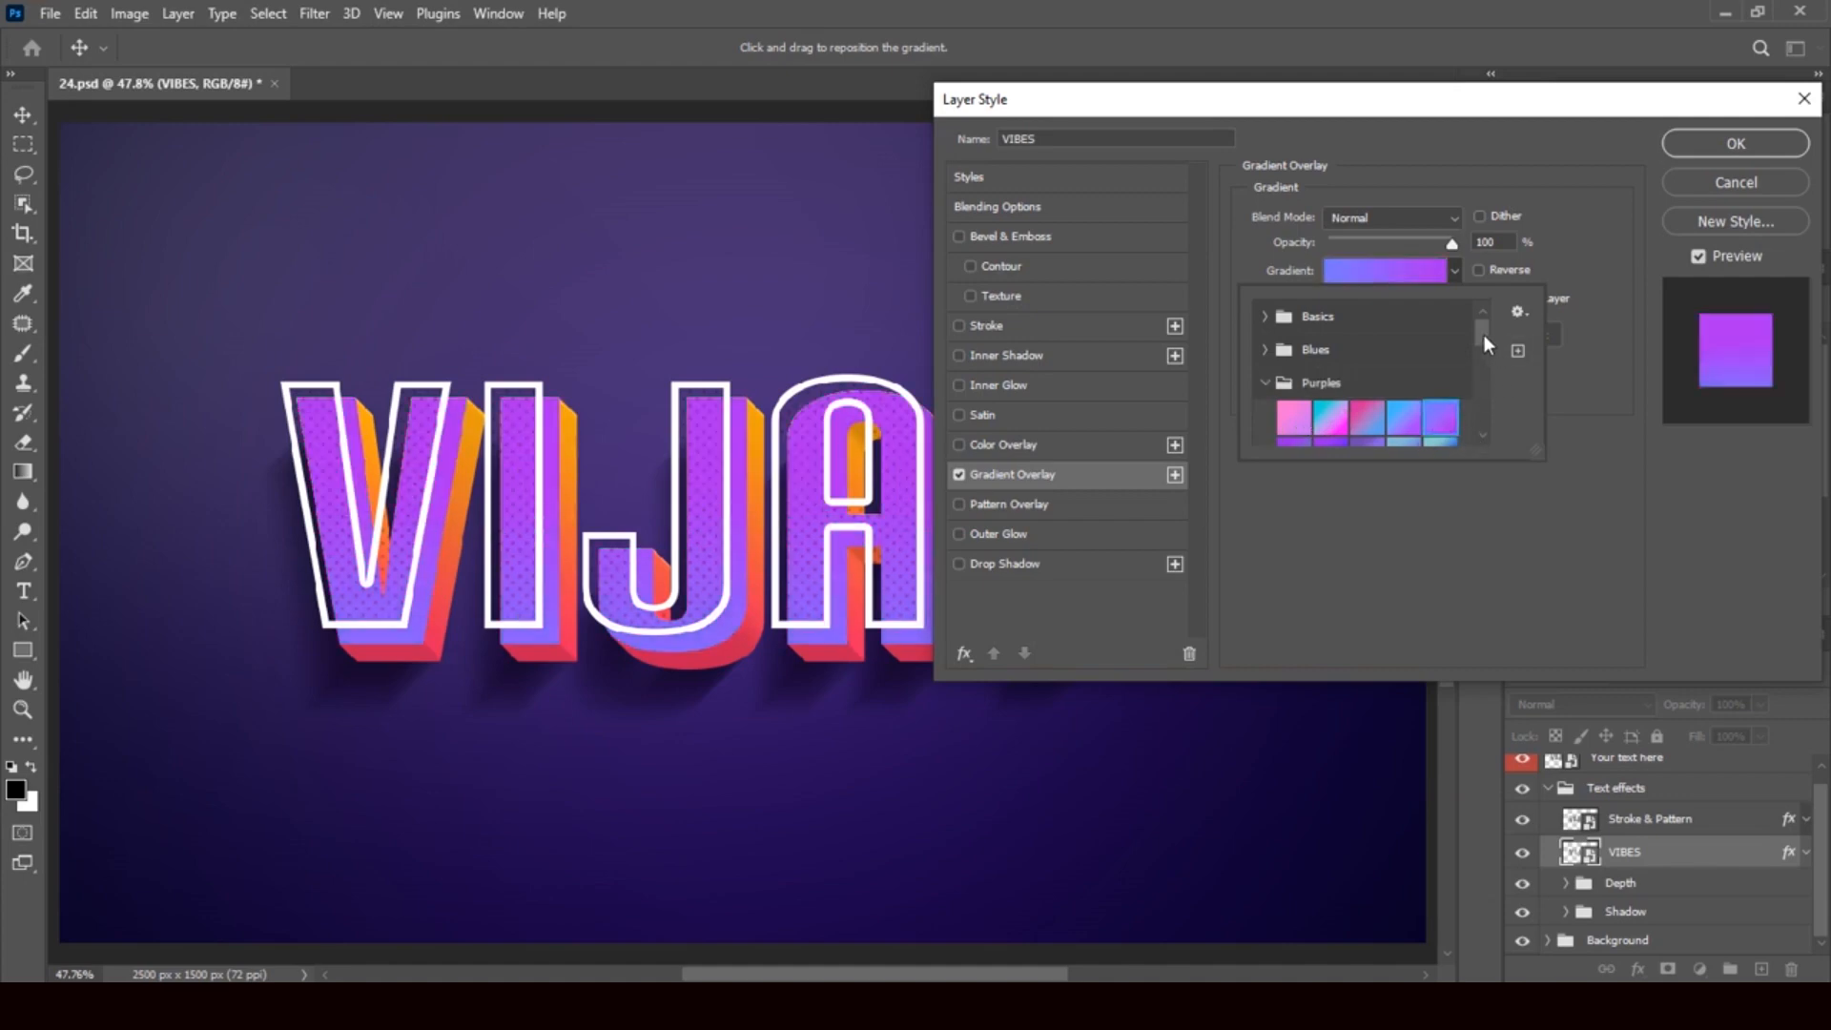
{"action": "left_click_drag", "start_coordinate": [1483, 335], "coordinate": [1486, 353]}
{"action": "left_click", "coordinate": [1440, 357]}
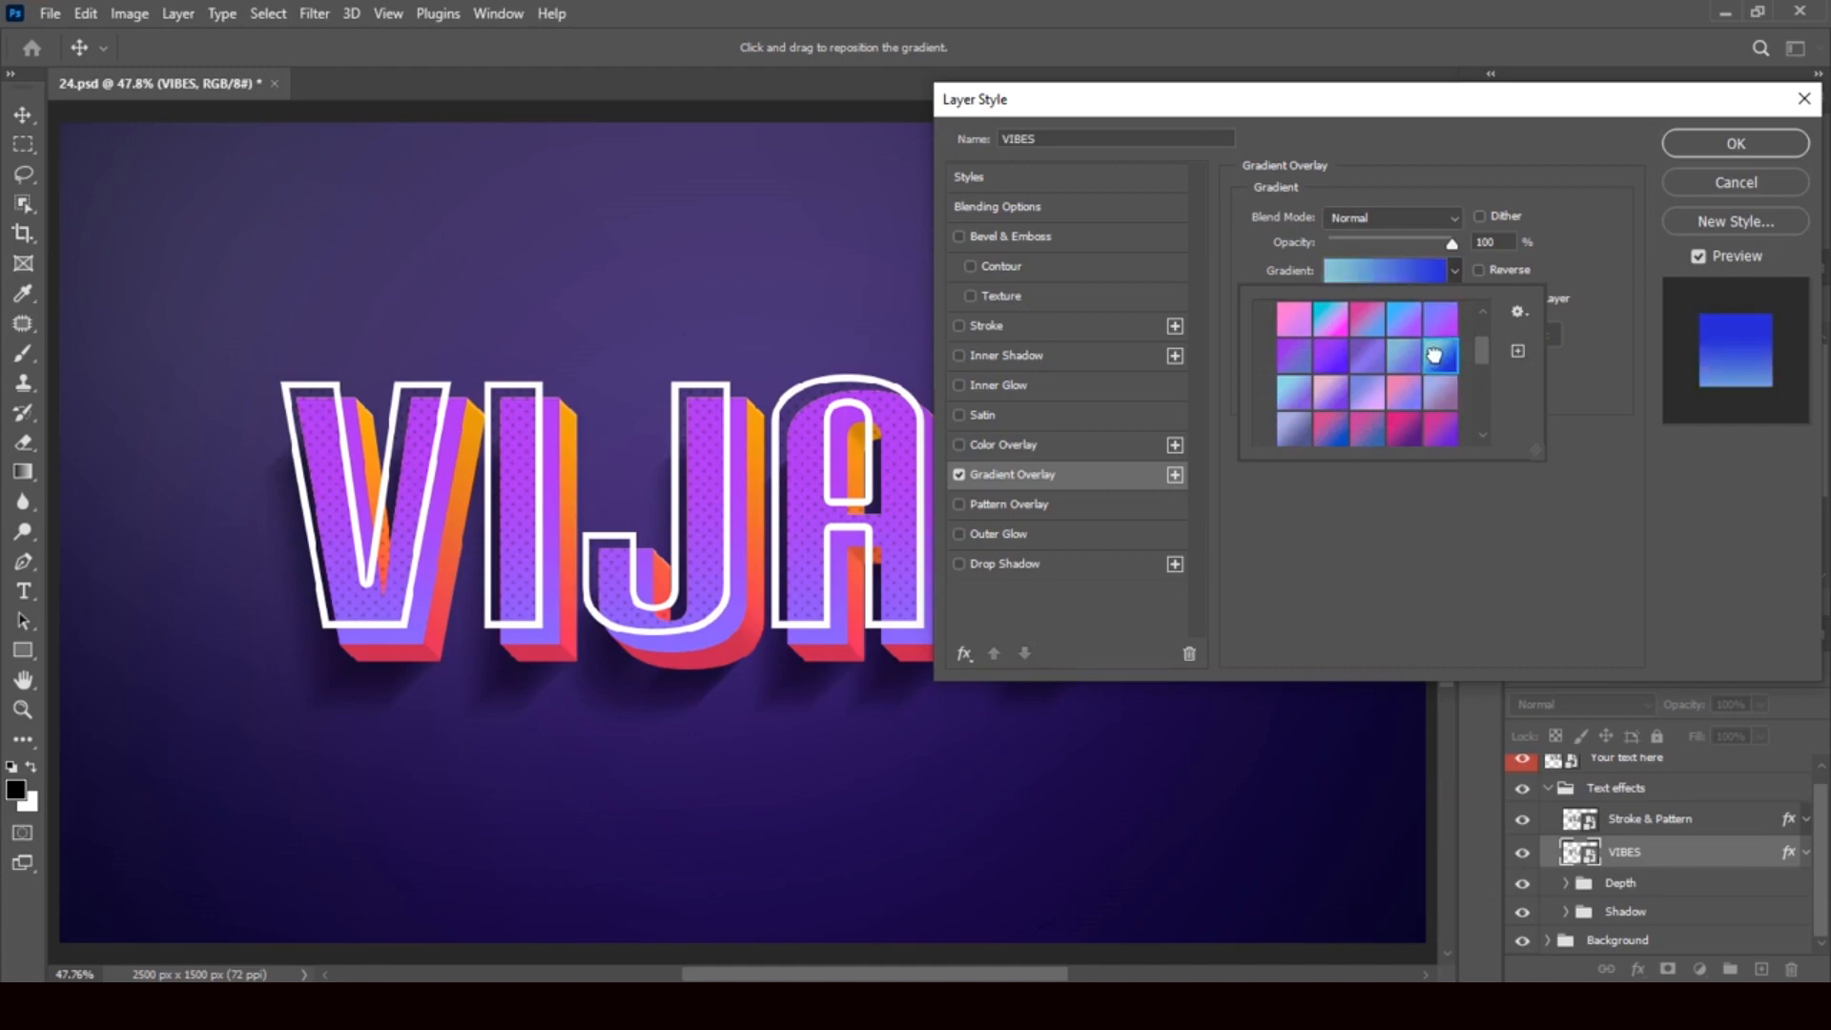
{"action": "left_click", "coordinate": [1365, 366]}
{"action": "left_click", "coordinate": [1399, 363]}
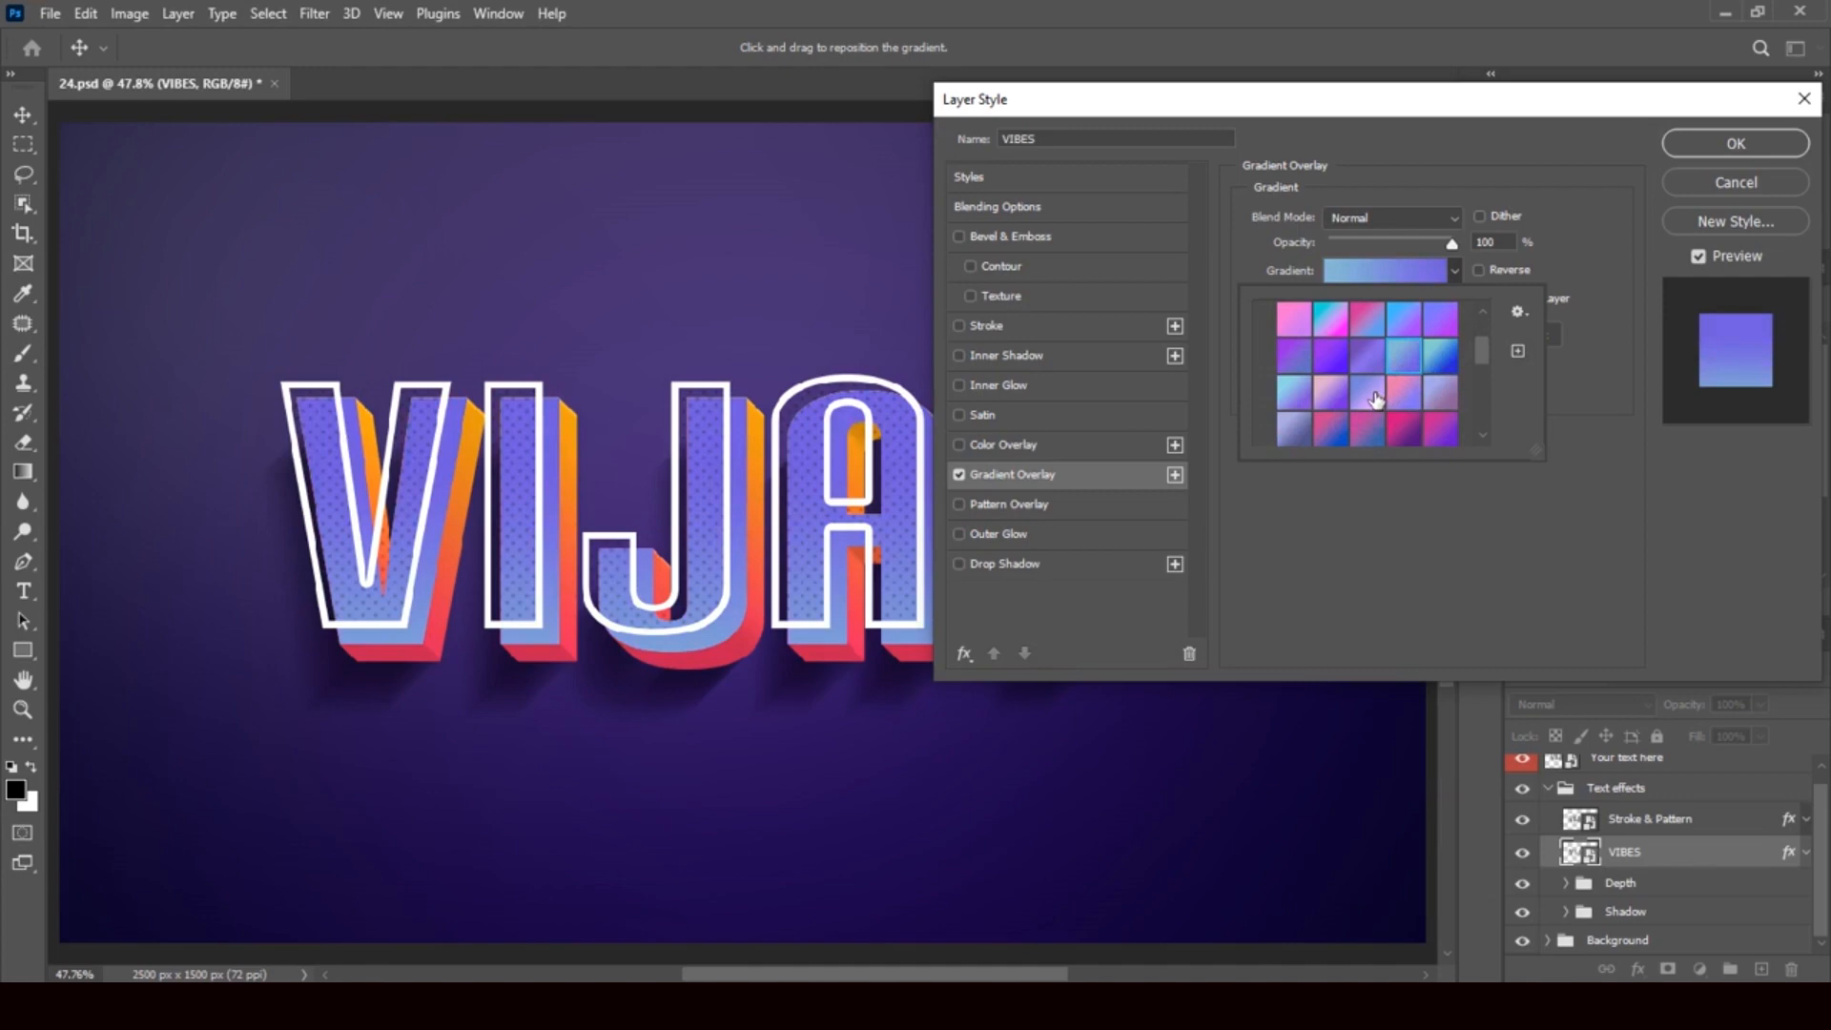
{"action": "left_click", "coordinate": [1374, 399]}
{"action": "left_click", "coordinate": [1303, 394]}
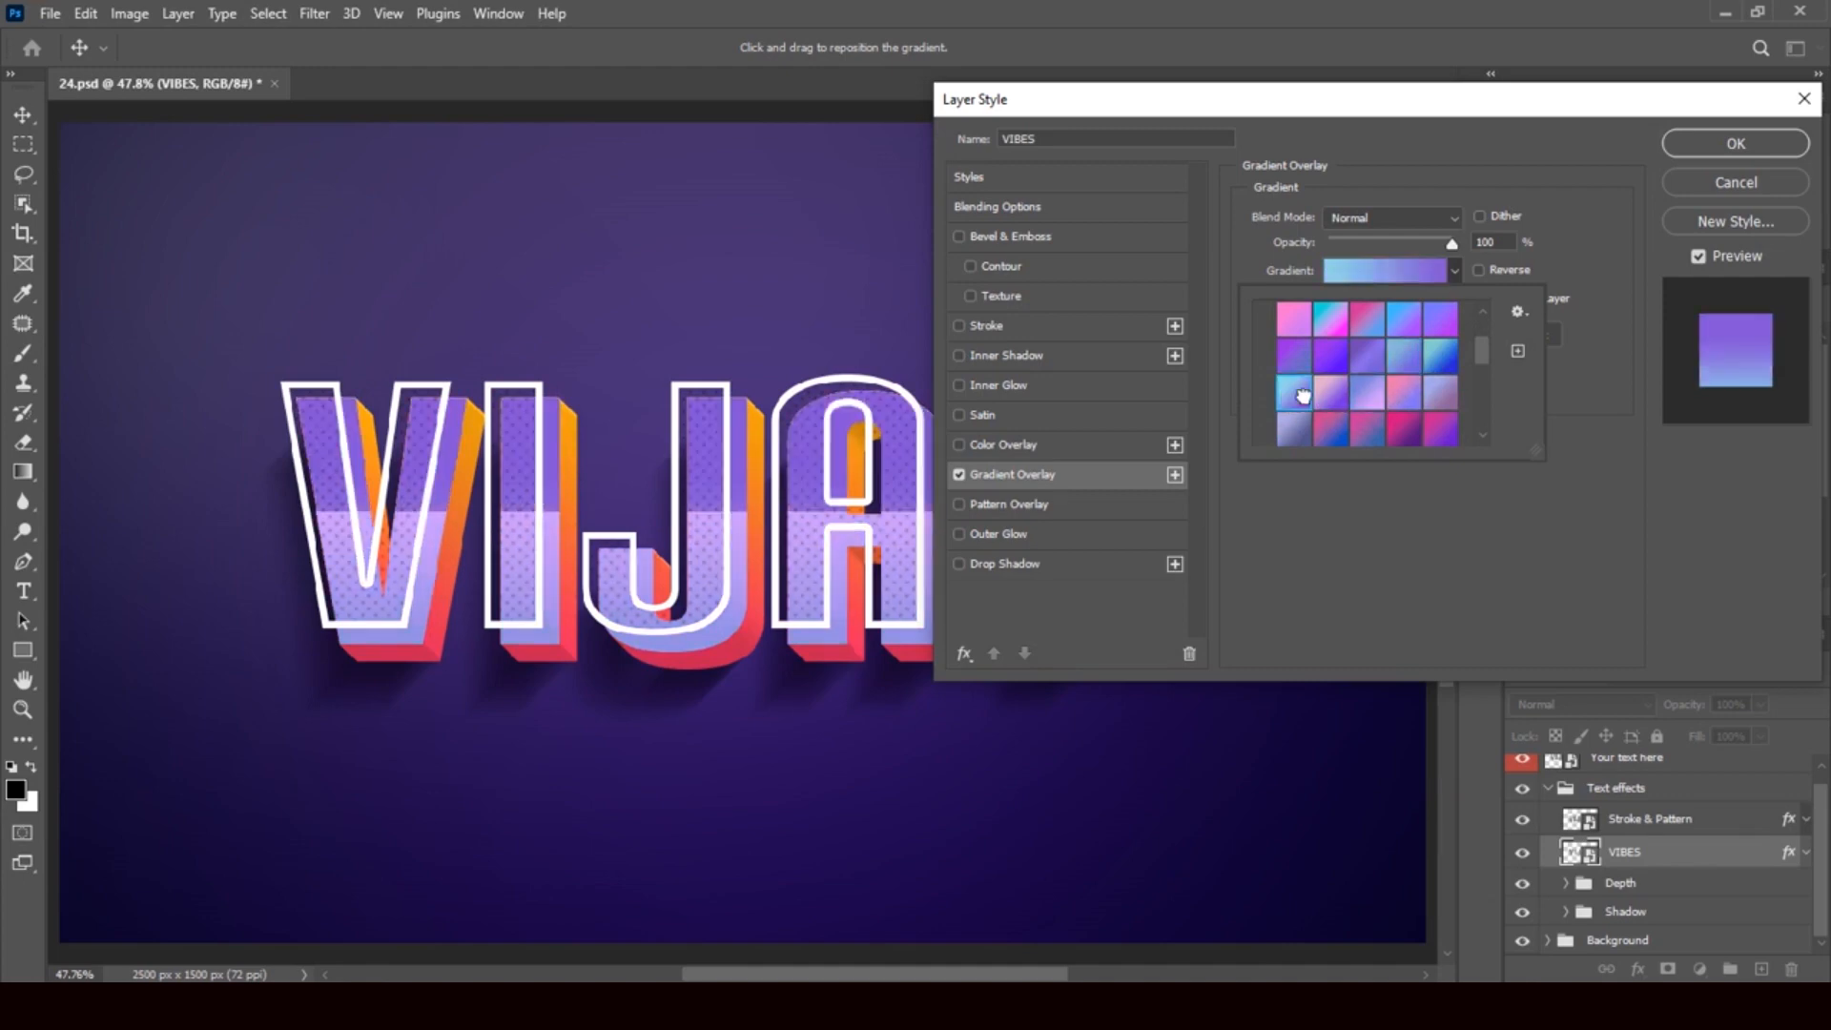
Apply the magenta-to-violet Purples preset as the VIBES layer's Gradient Overlay and accept the layer style.
{"action": "left_click_drag", "start_coordinate": [1479, 352], "coordinate": [1484, 369]}
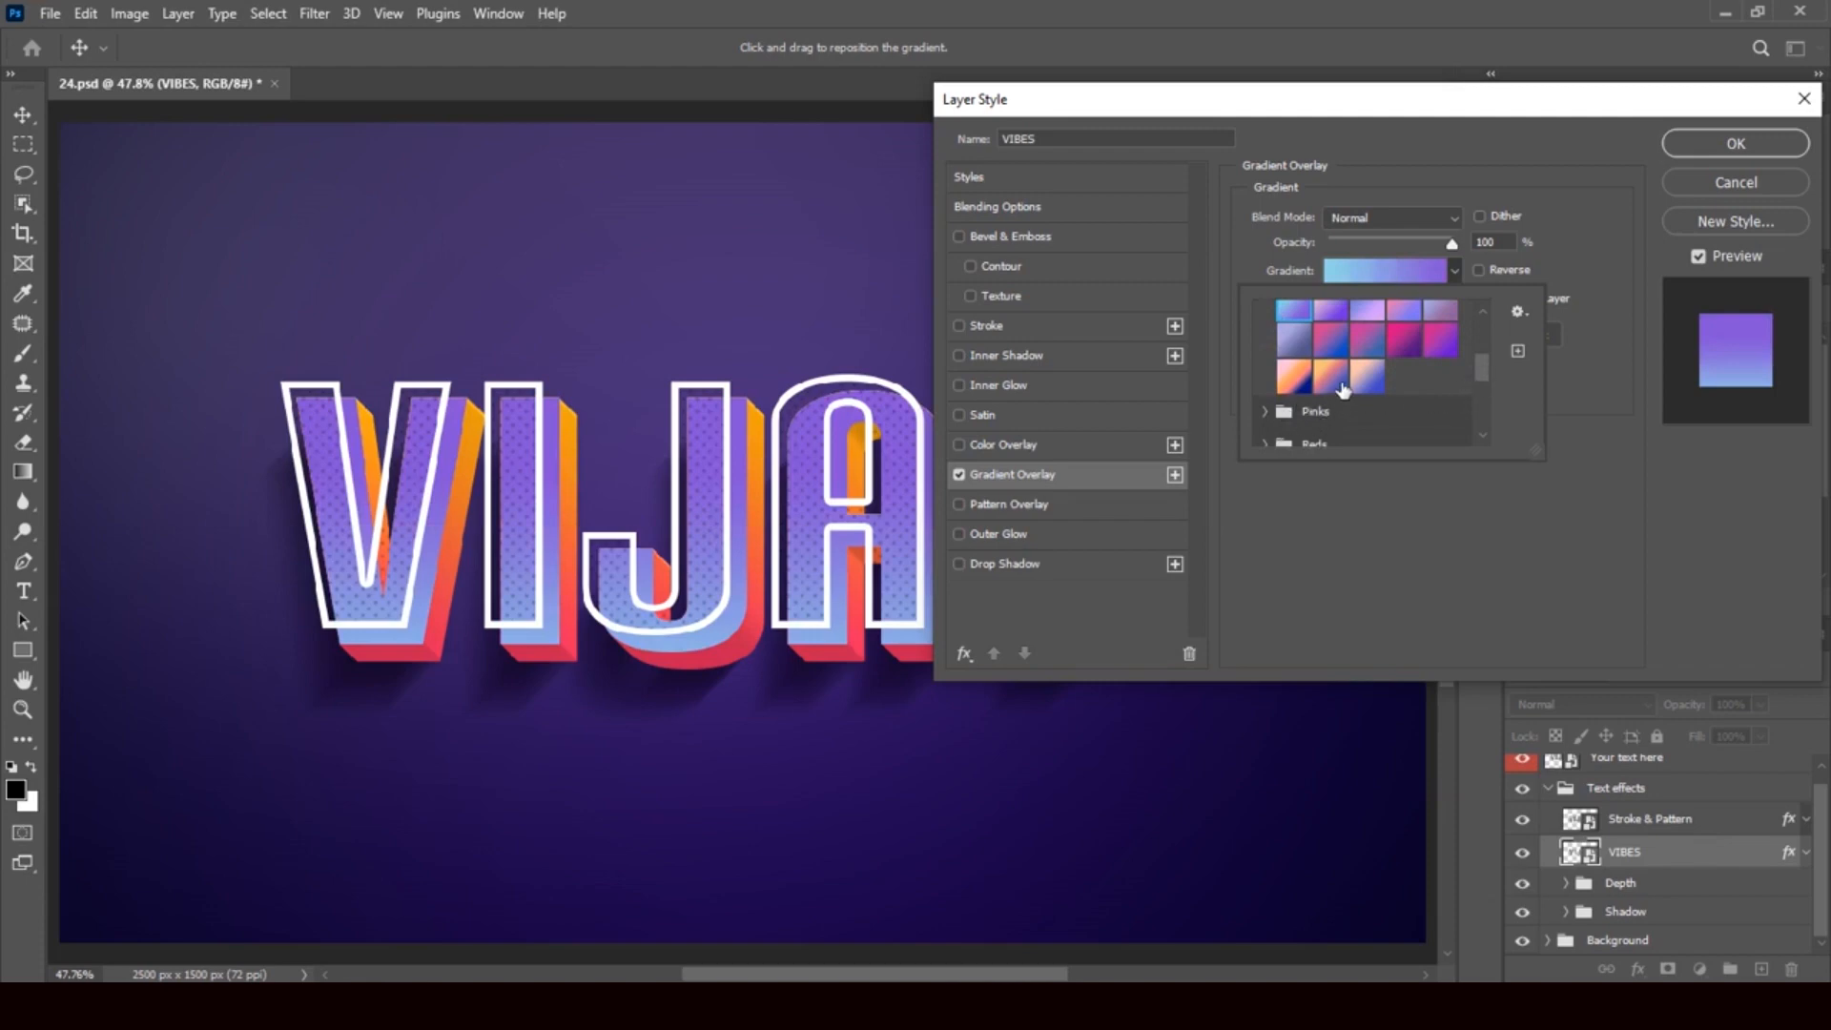
{"action": "left_click", "coordinate": [1441, 339]}
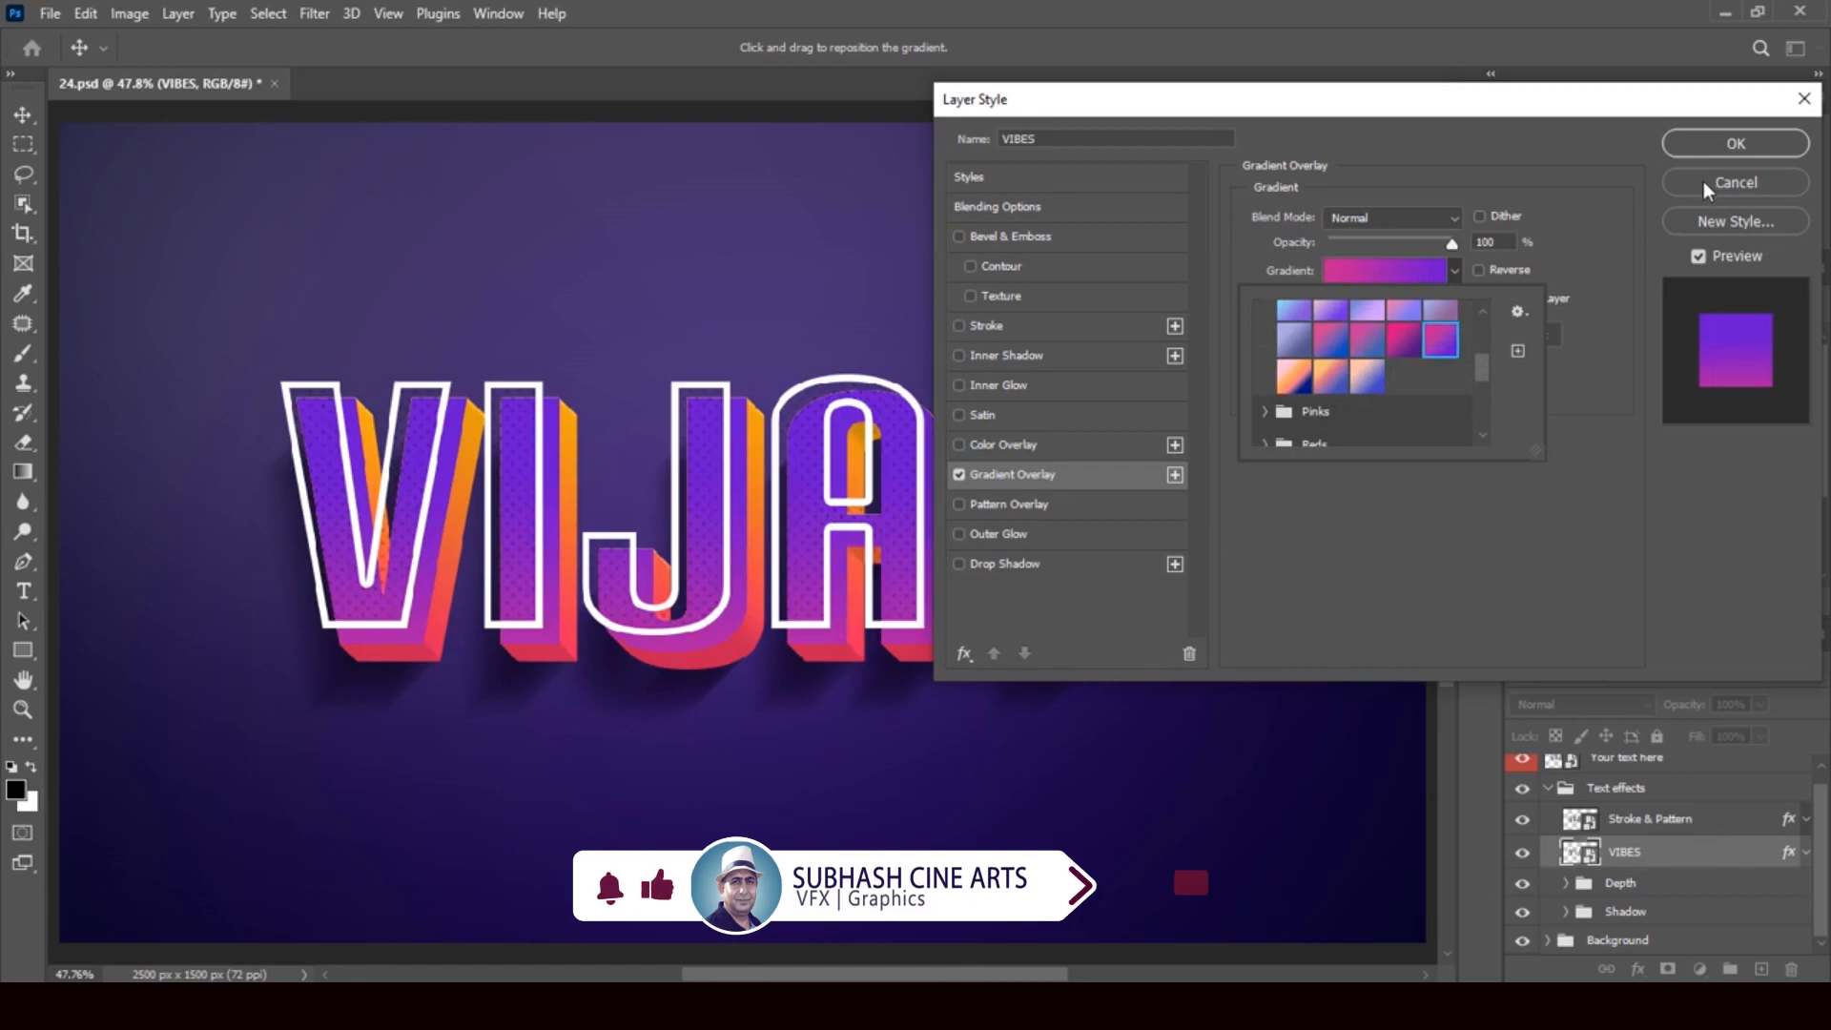
{"action": "left_click", "coordinate": [1716, 145]}
{"action": "left_click", "coordinate": [1717, 145]}
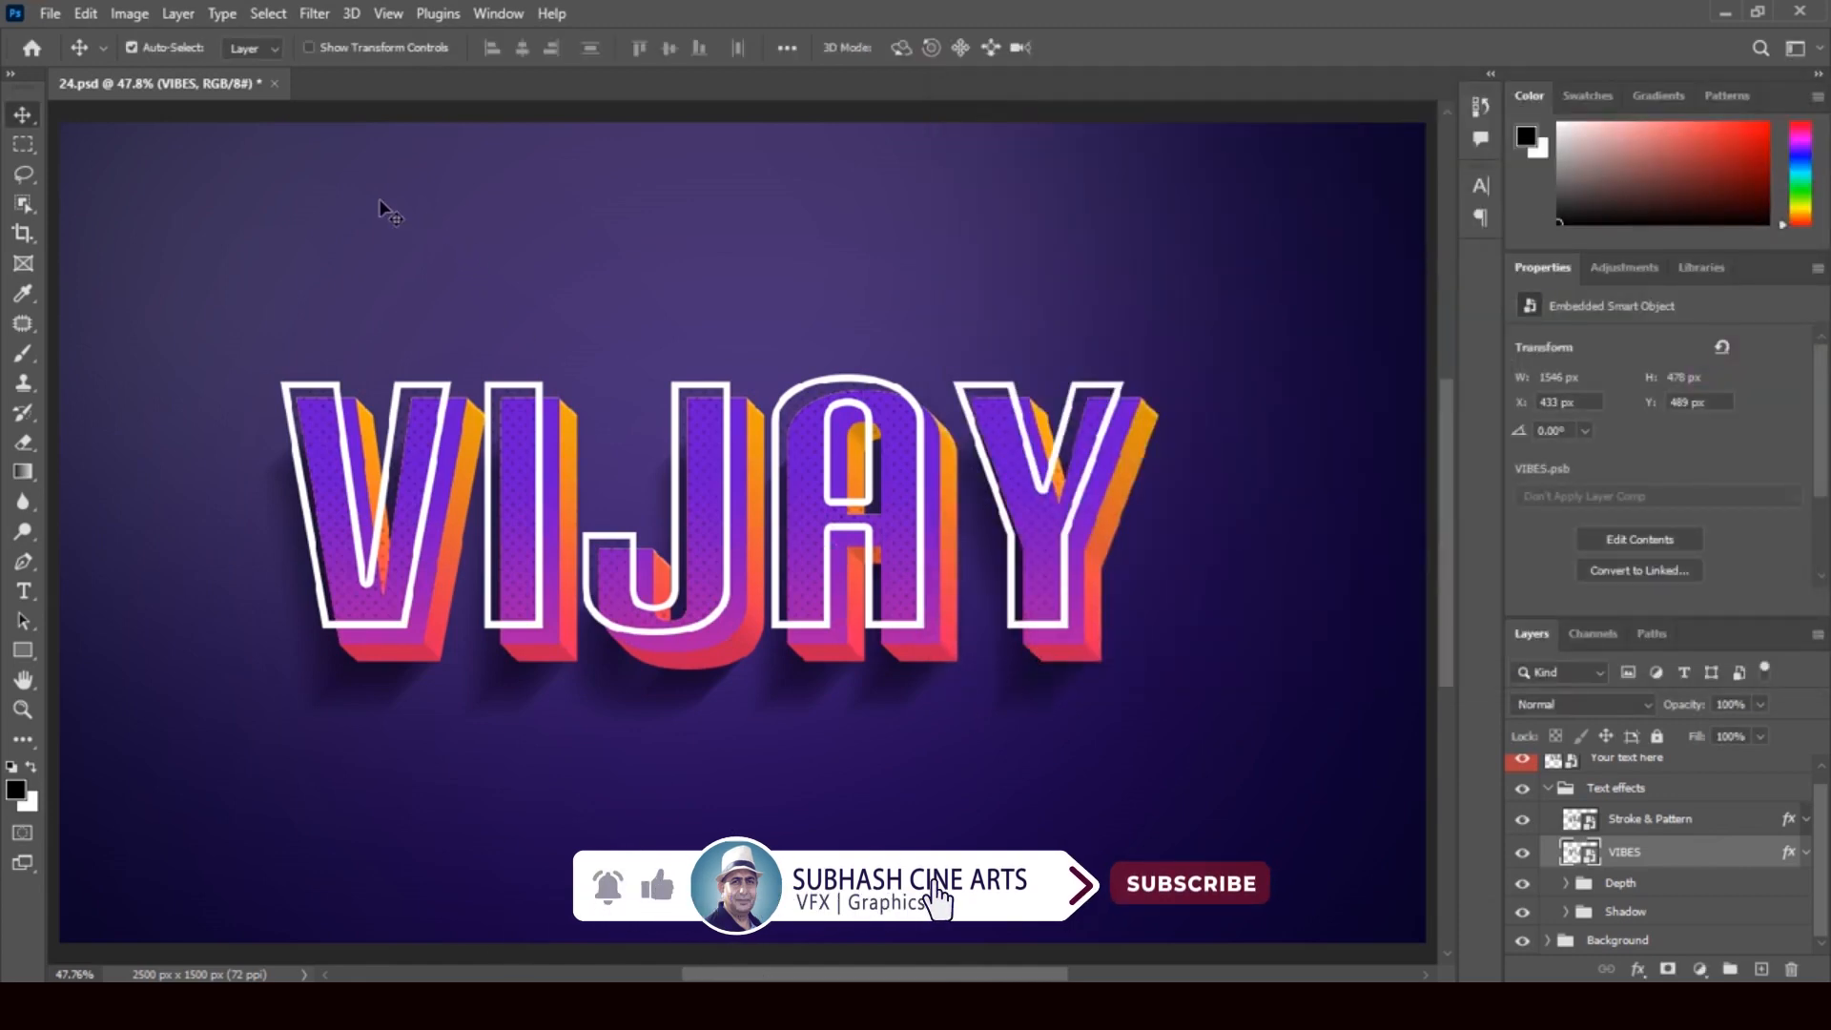
Close 24.psd without saving and open 33 (3).psd from the Downloads folder in Photoshop.
{"action": "left_click", "coordinate": [274, 83]}
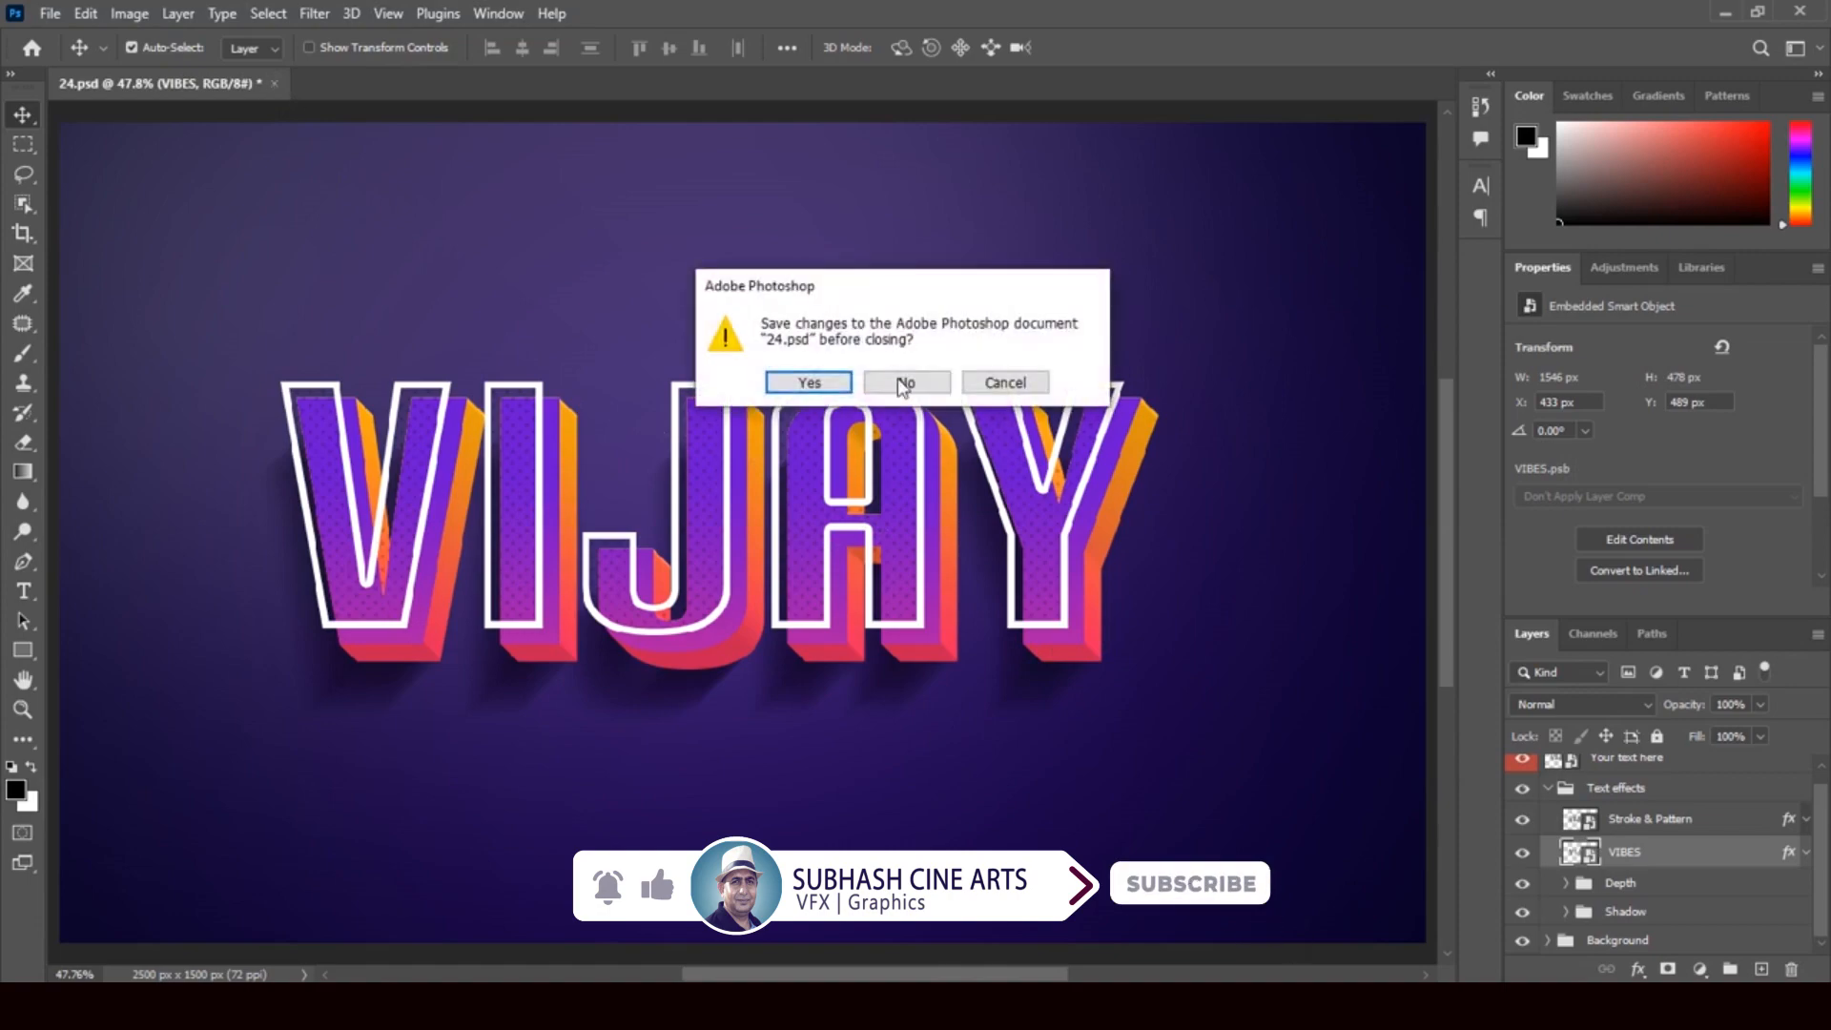
{"action": "left_click", "coordinate": [911, 381]}
{"action": "left_click", "coordinate": [1722, 14]}
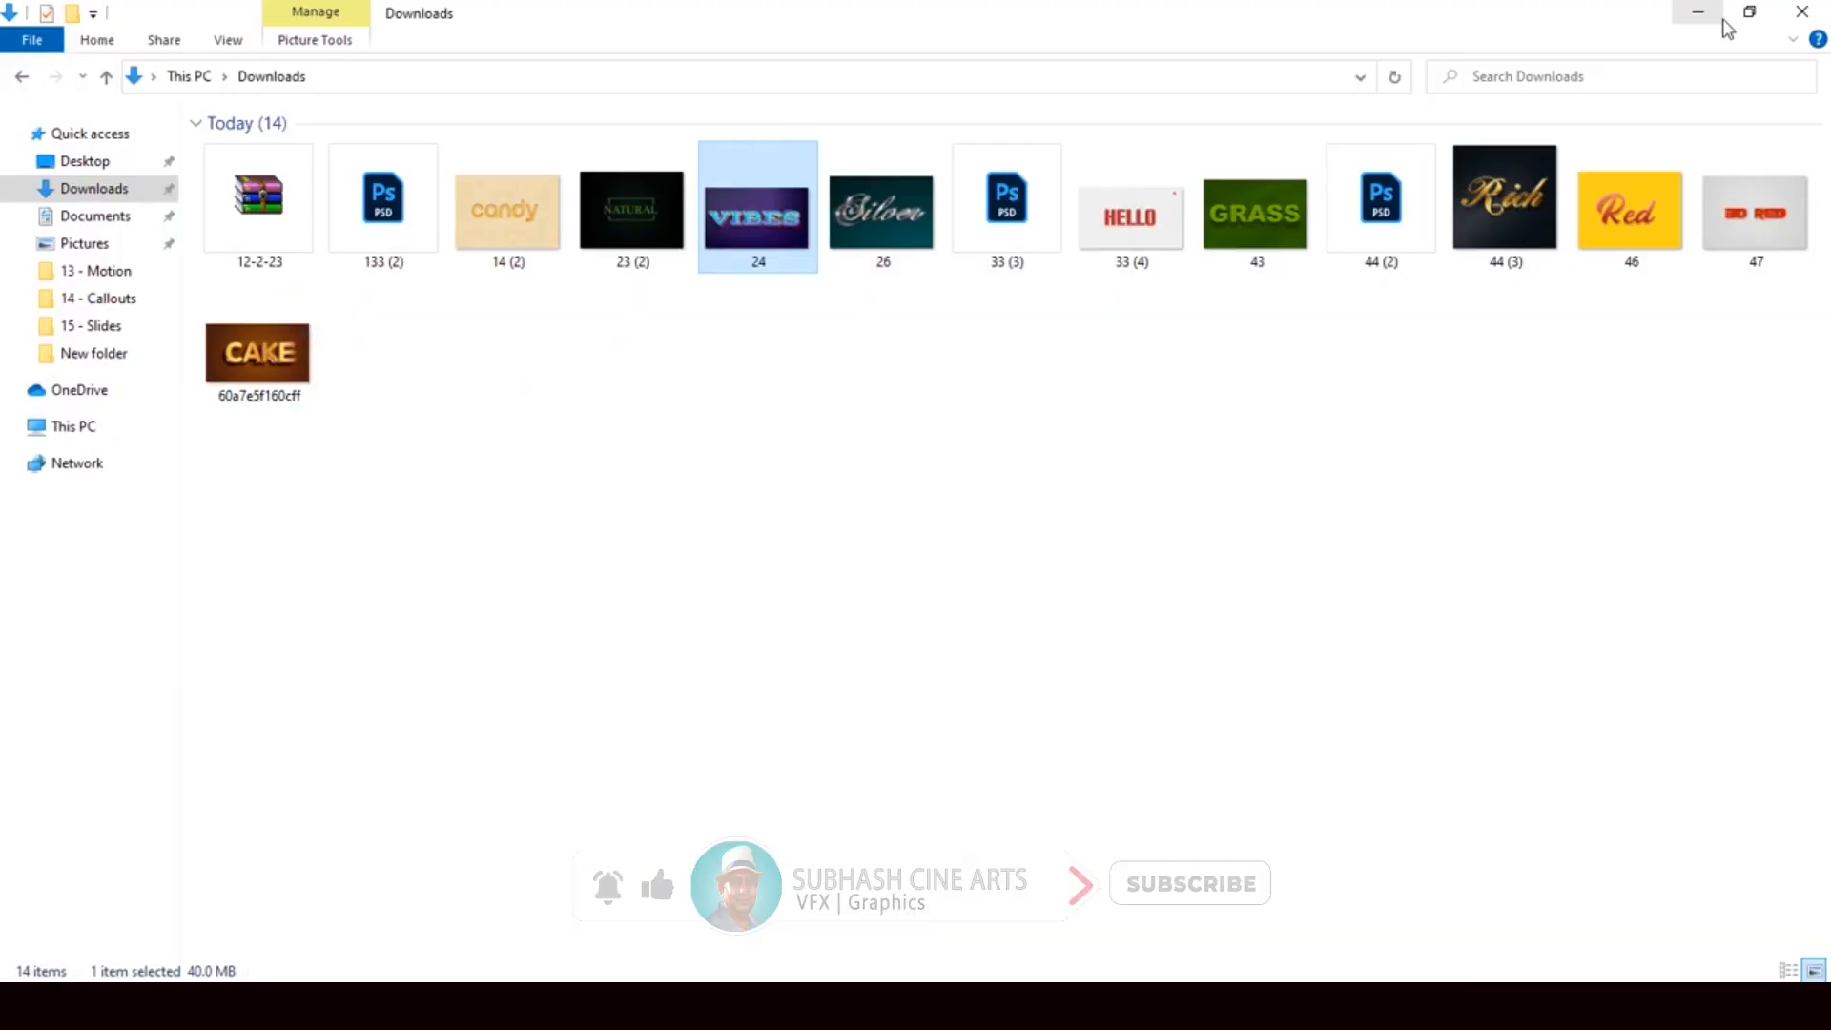
{"action": "left_click", "coordinate": [893, 238]}
{"action": "left_click_drag", "start_coordinate": [1026, 225], "coordinate": [852, 590]}
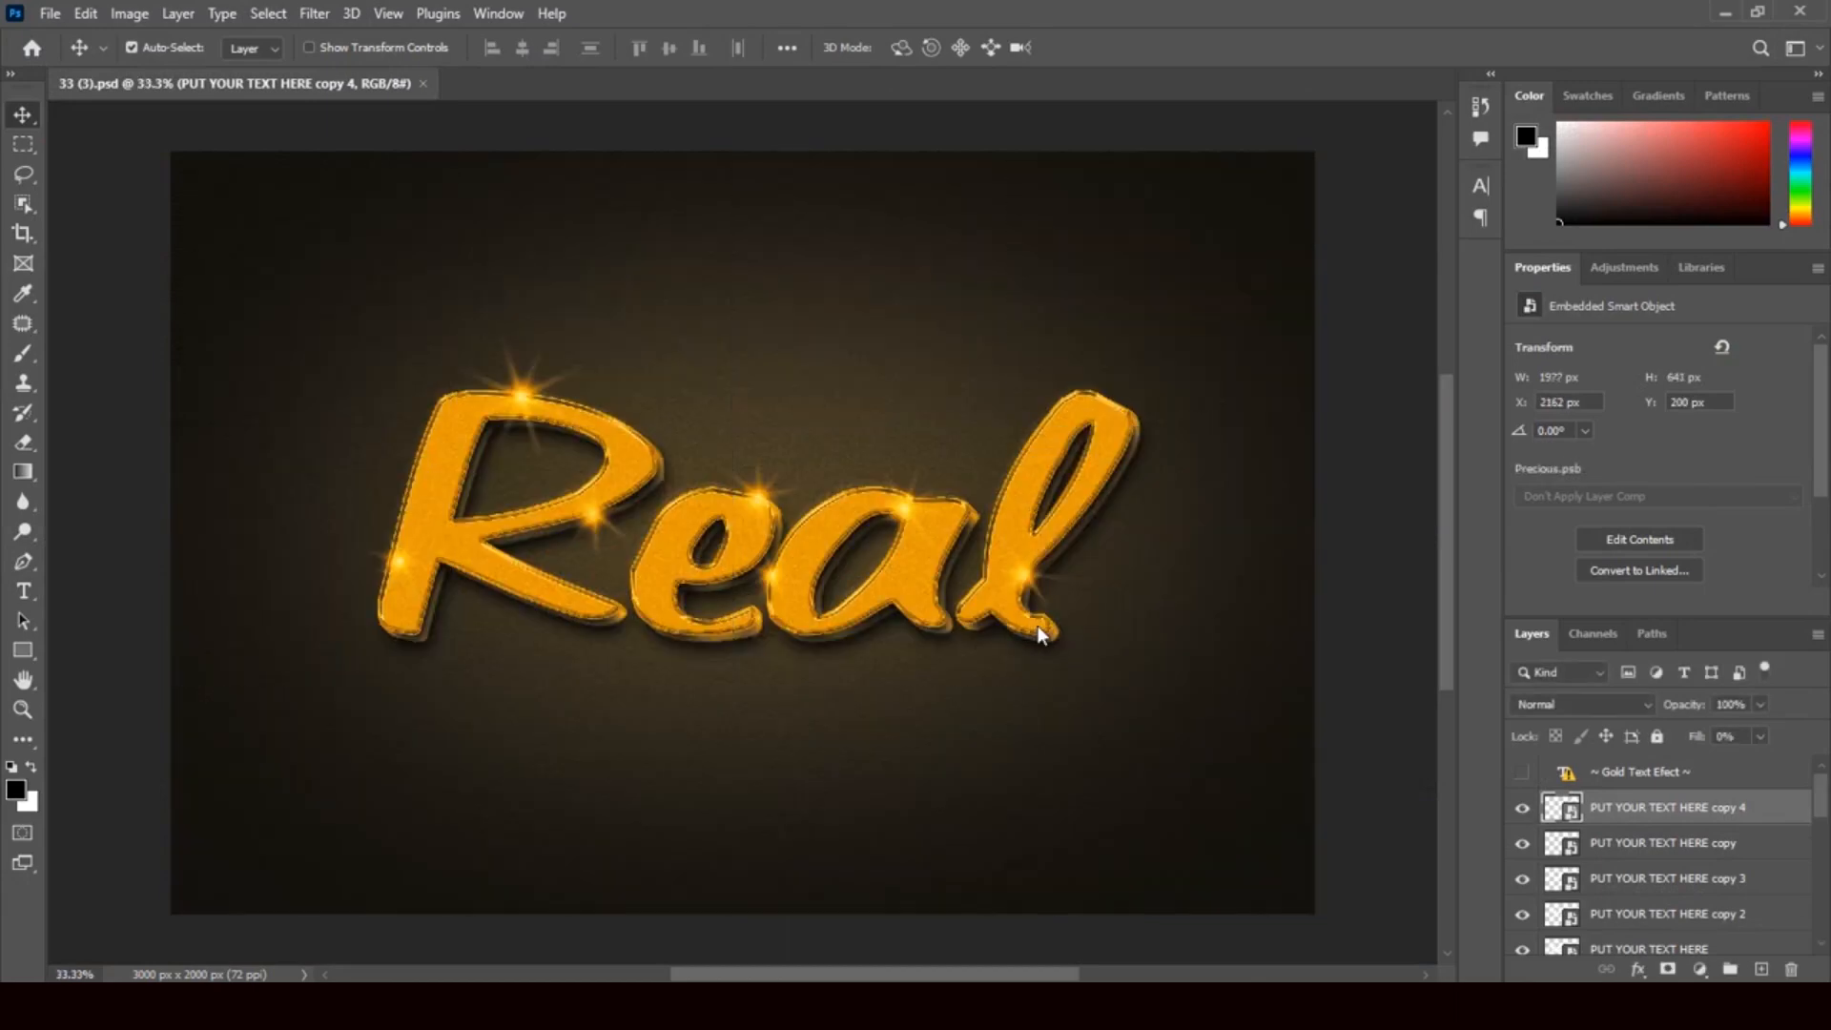
Open the contents of the PUT YOUR TEXT HERE copy 4 smart object for editing.
{"action": "scroll", "coordinate": [1039, 629], "scroll_direction": "up", "scroll_amount": 1}
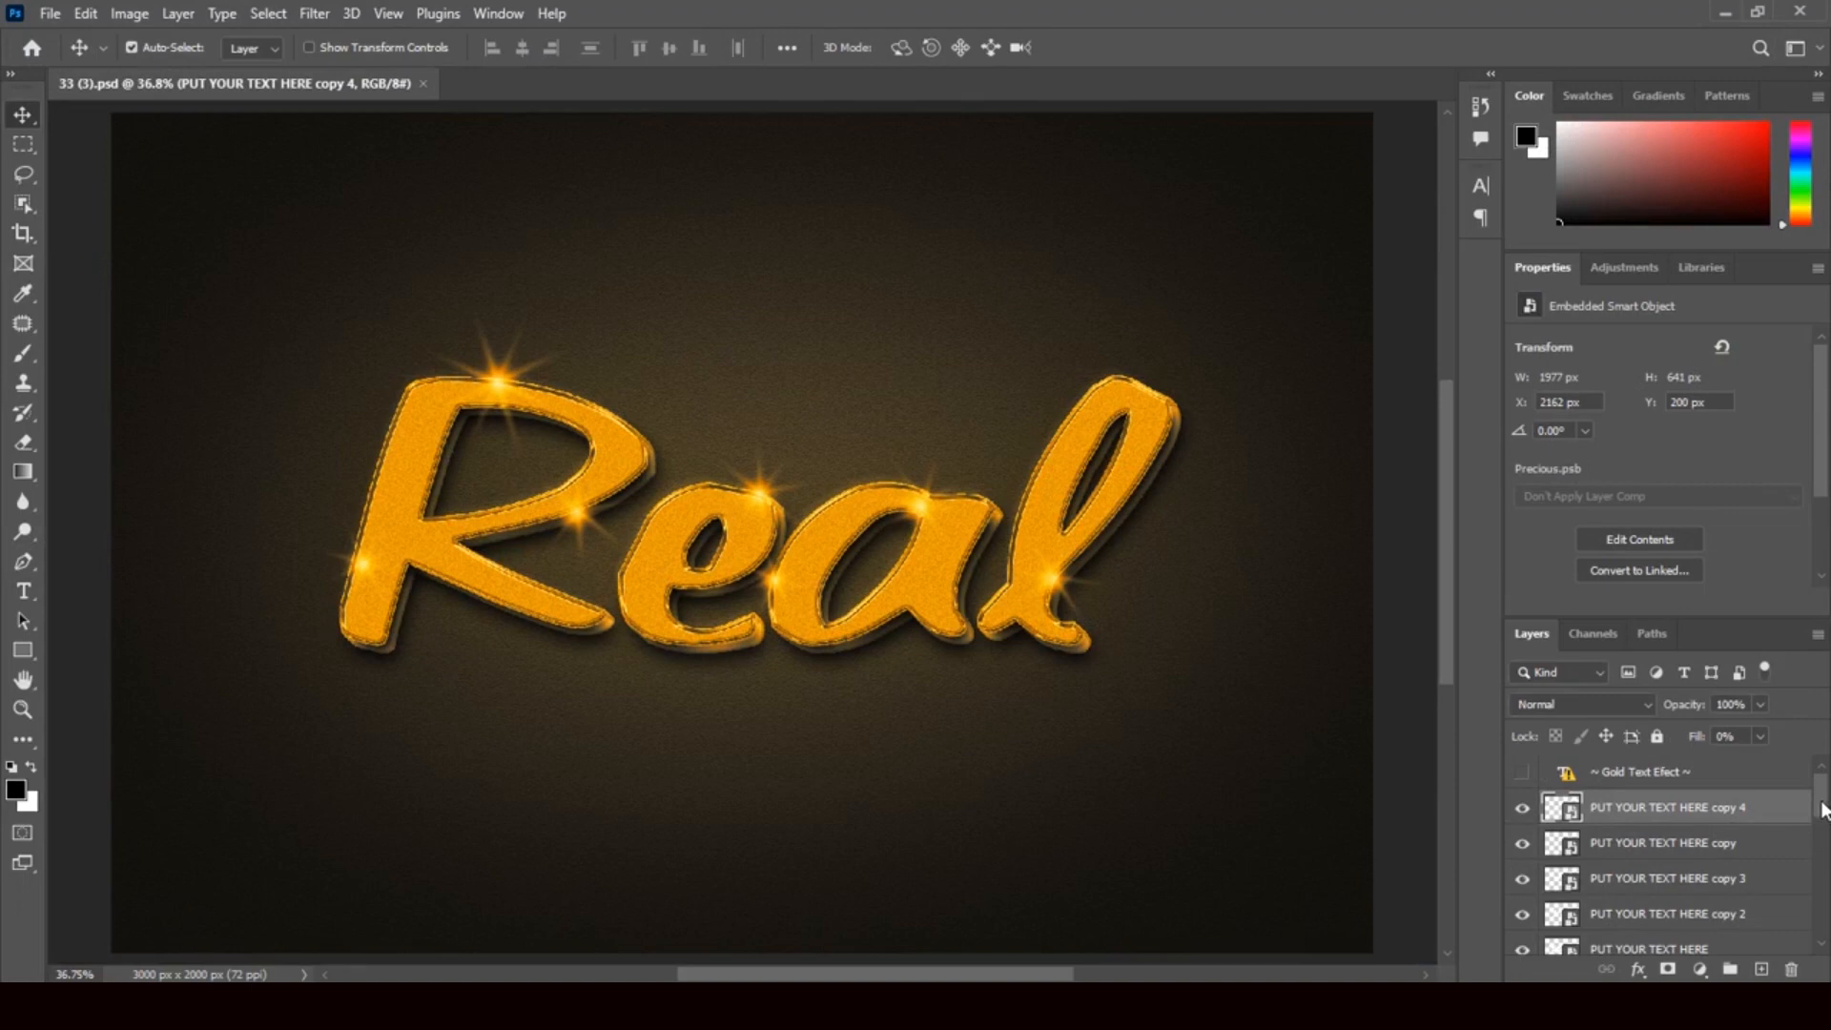
{"action": "mouse_move", "coordinate": [1824, 809]}
{"action": "left_mouse_down"}
{"action": "mouse_move", "coordinate": [1829, 956]}
{"action": "mouse_move", "coordinate": [1829, 806]}
{"action": "left_mouse_up"}
{"action": "left_click", "coordinate": [1566, 775]}
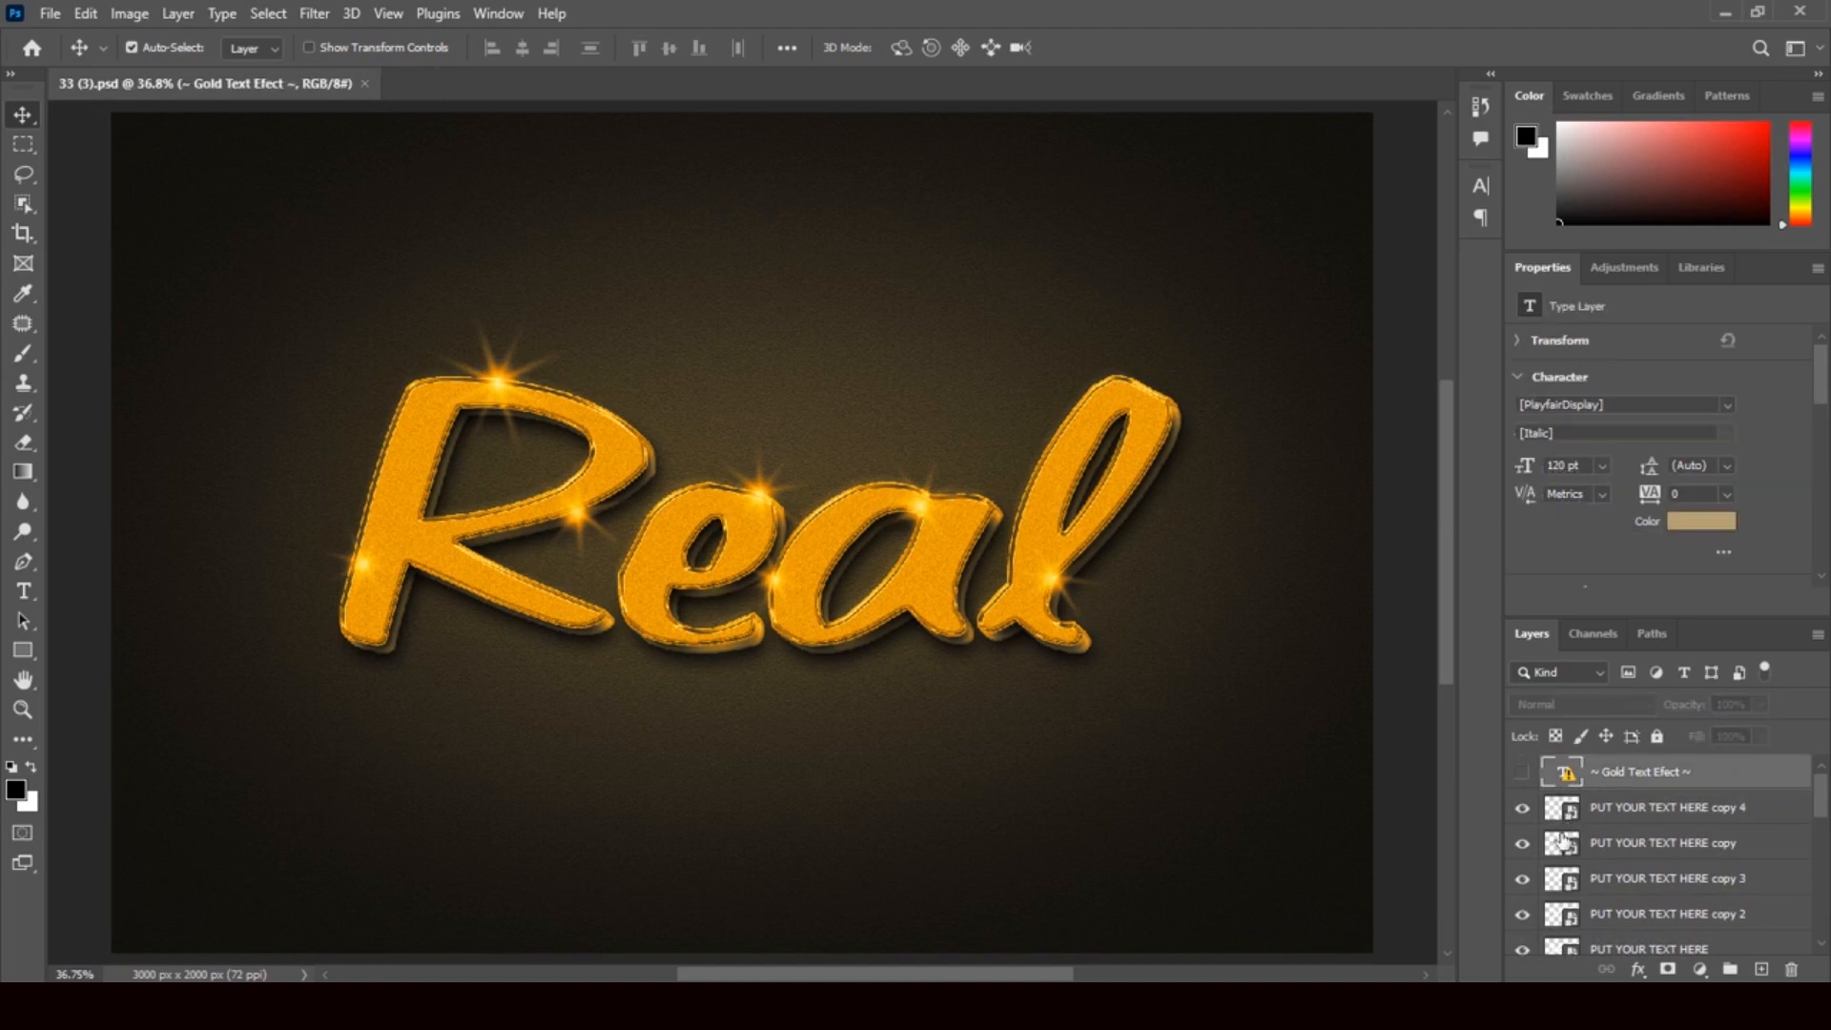
{"action": "left_click", "coordinate": [1564, 817]}
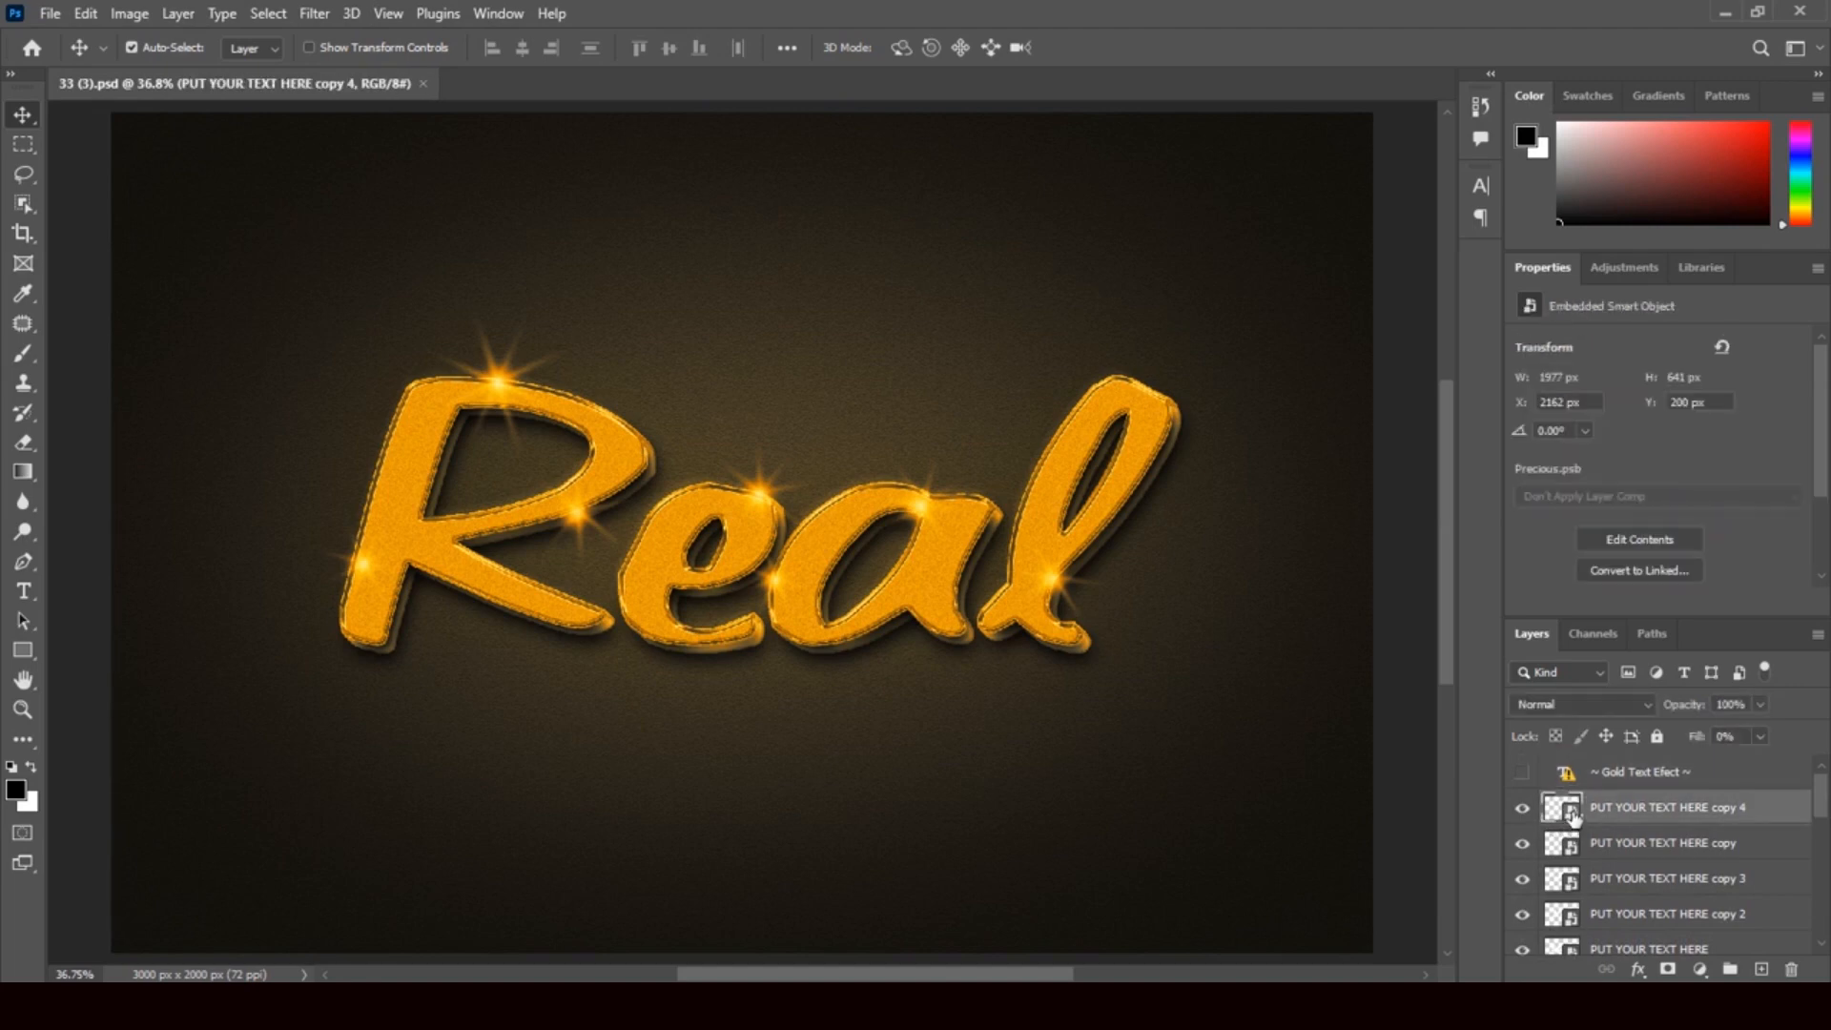
{"action": "double_click", "coordinate": [1564, 810]}
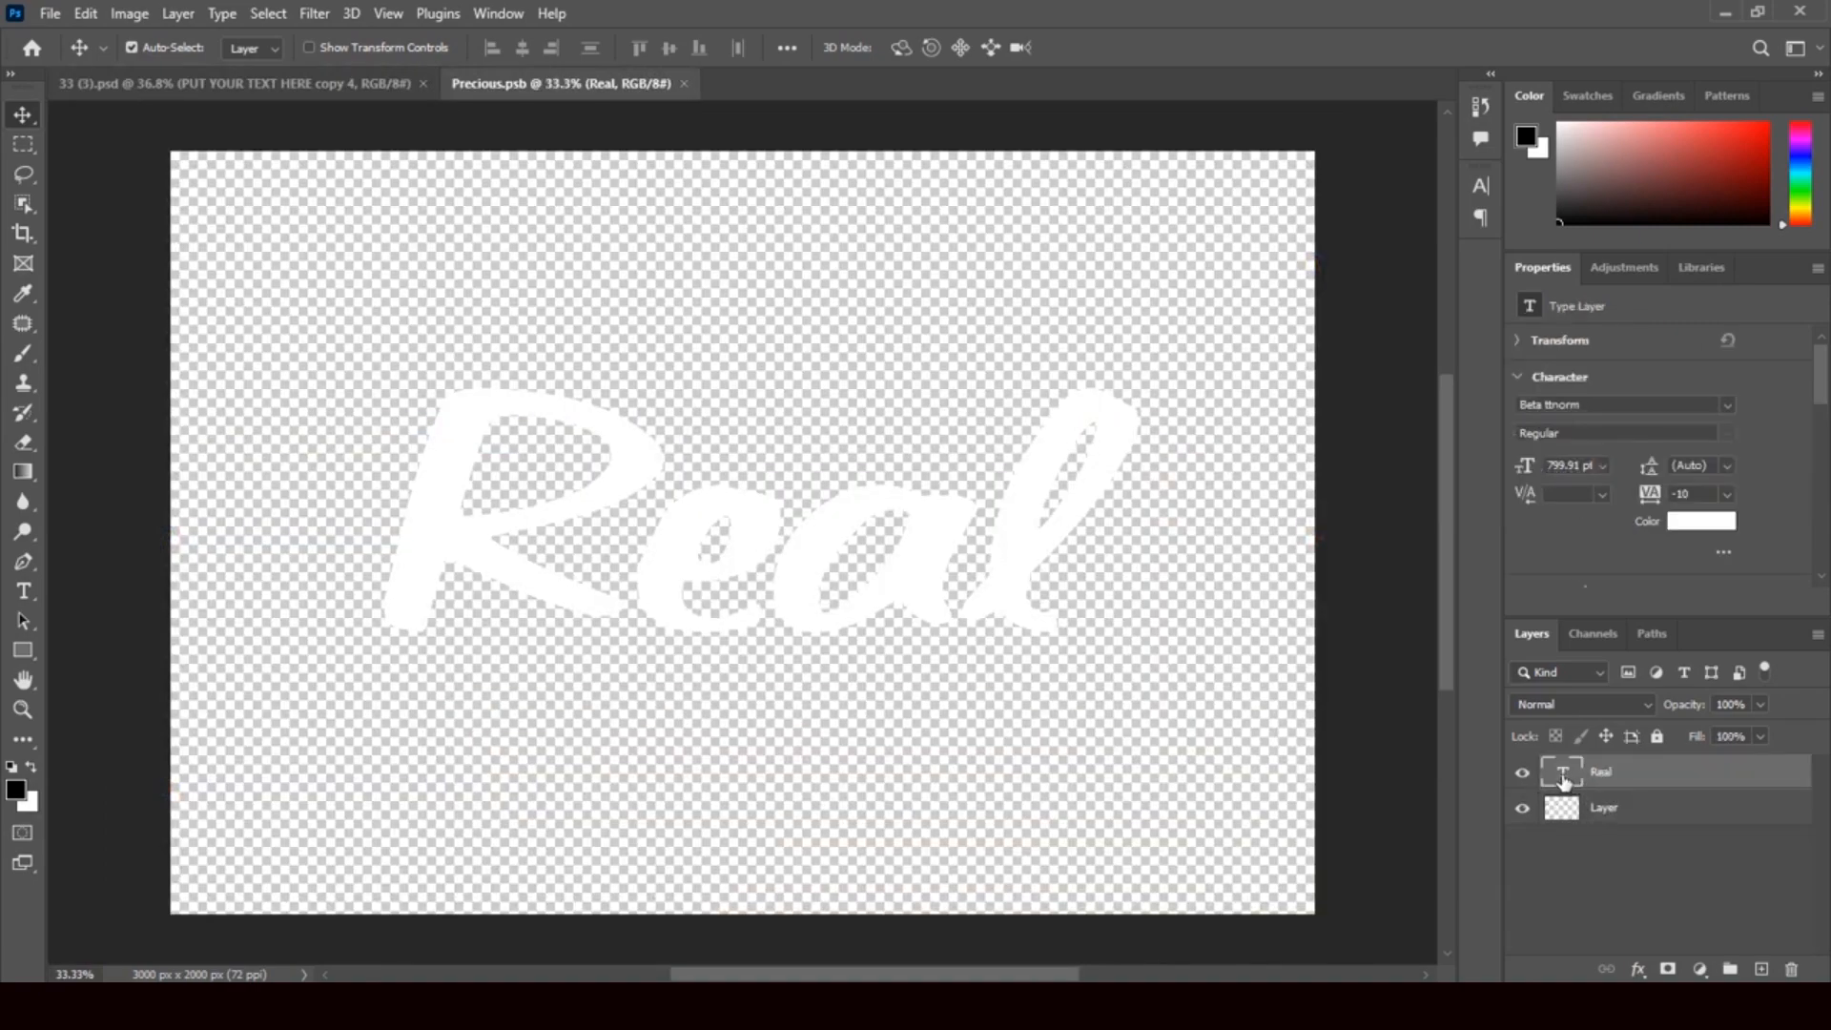
Replace the word Real in Precious.psb with the person's first name.
{"action": "double_click", "coordinate": [1564, 780]}
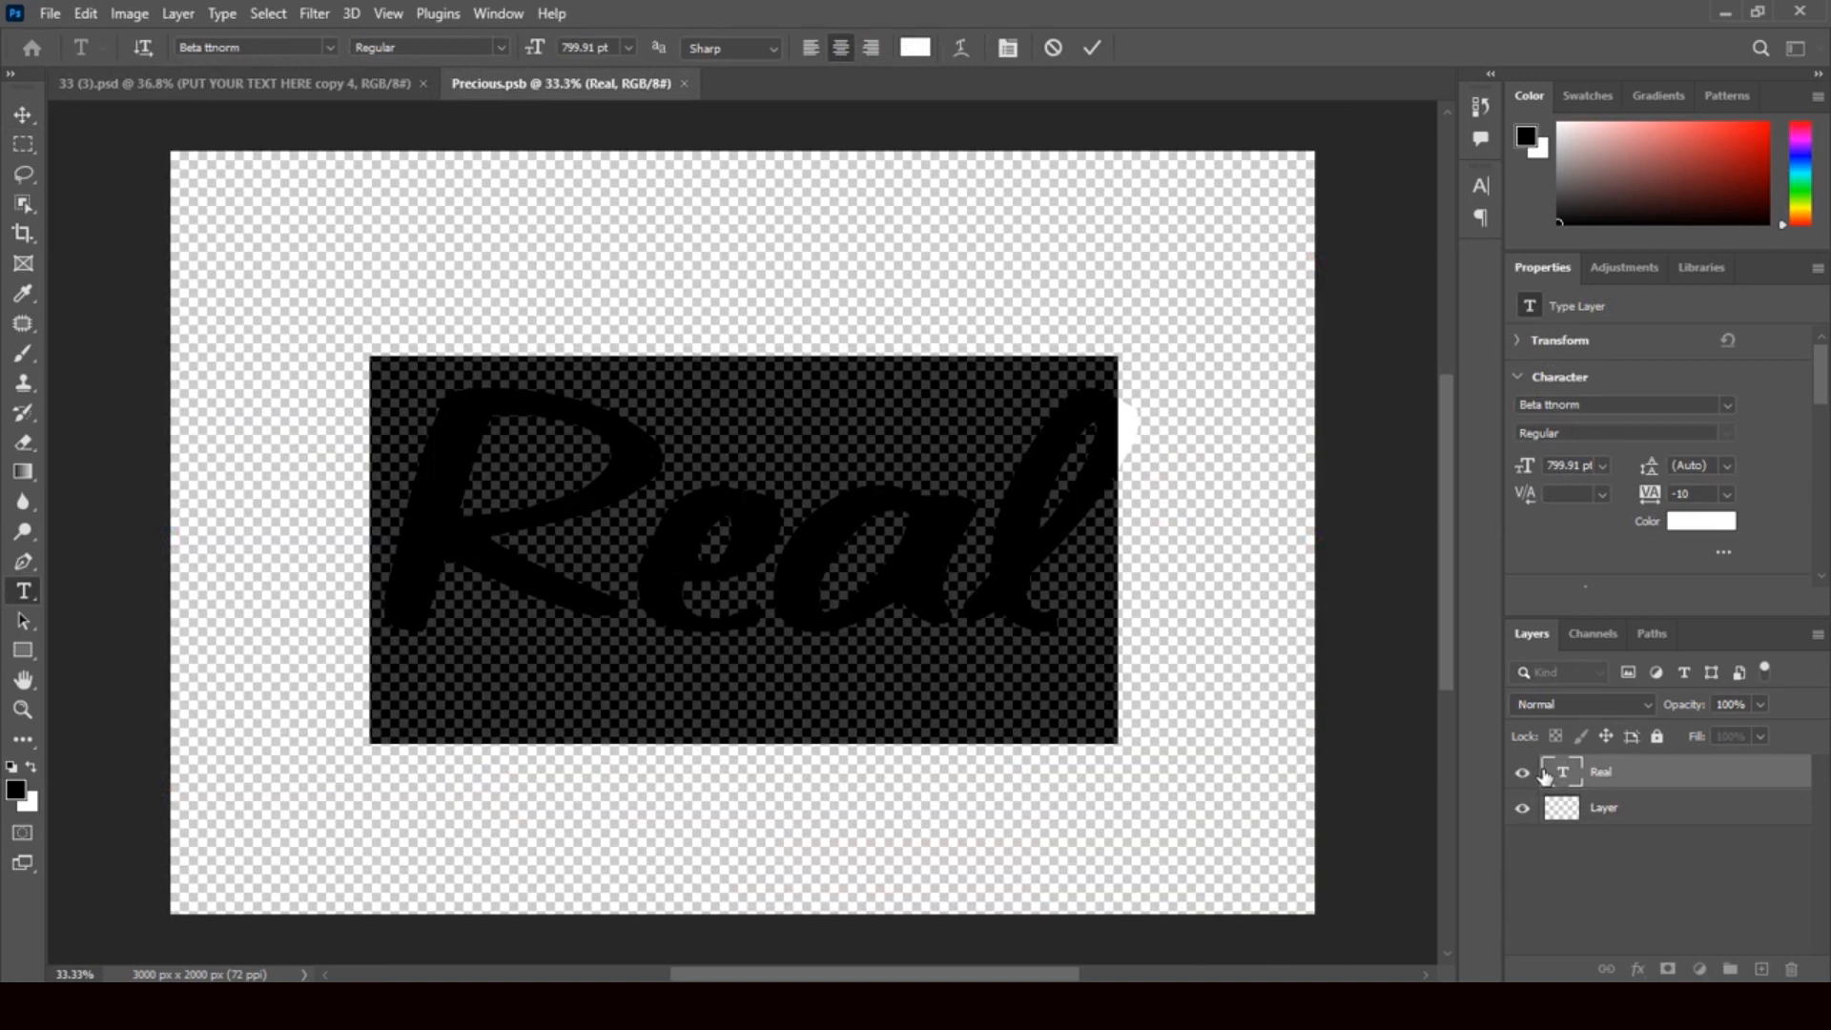
{"action": "type", "text": "S"}
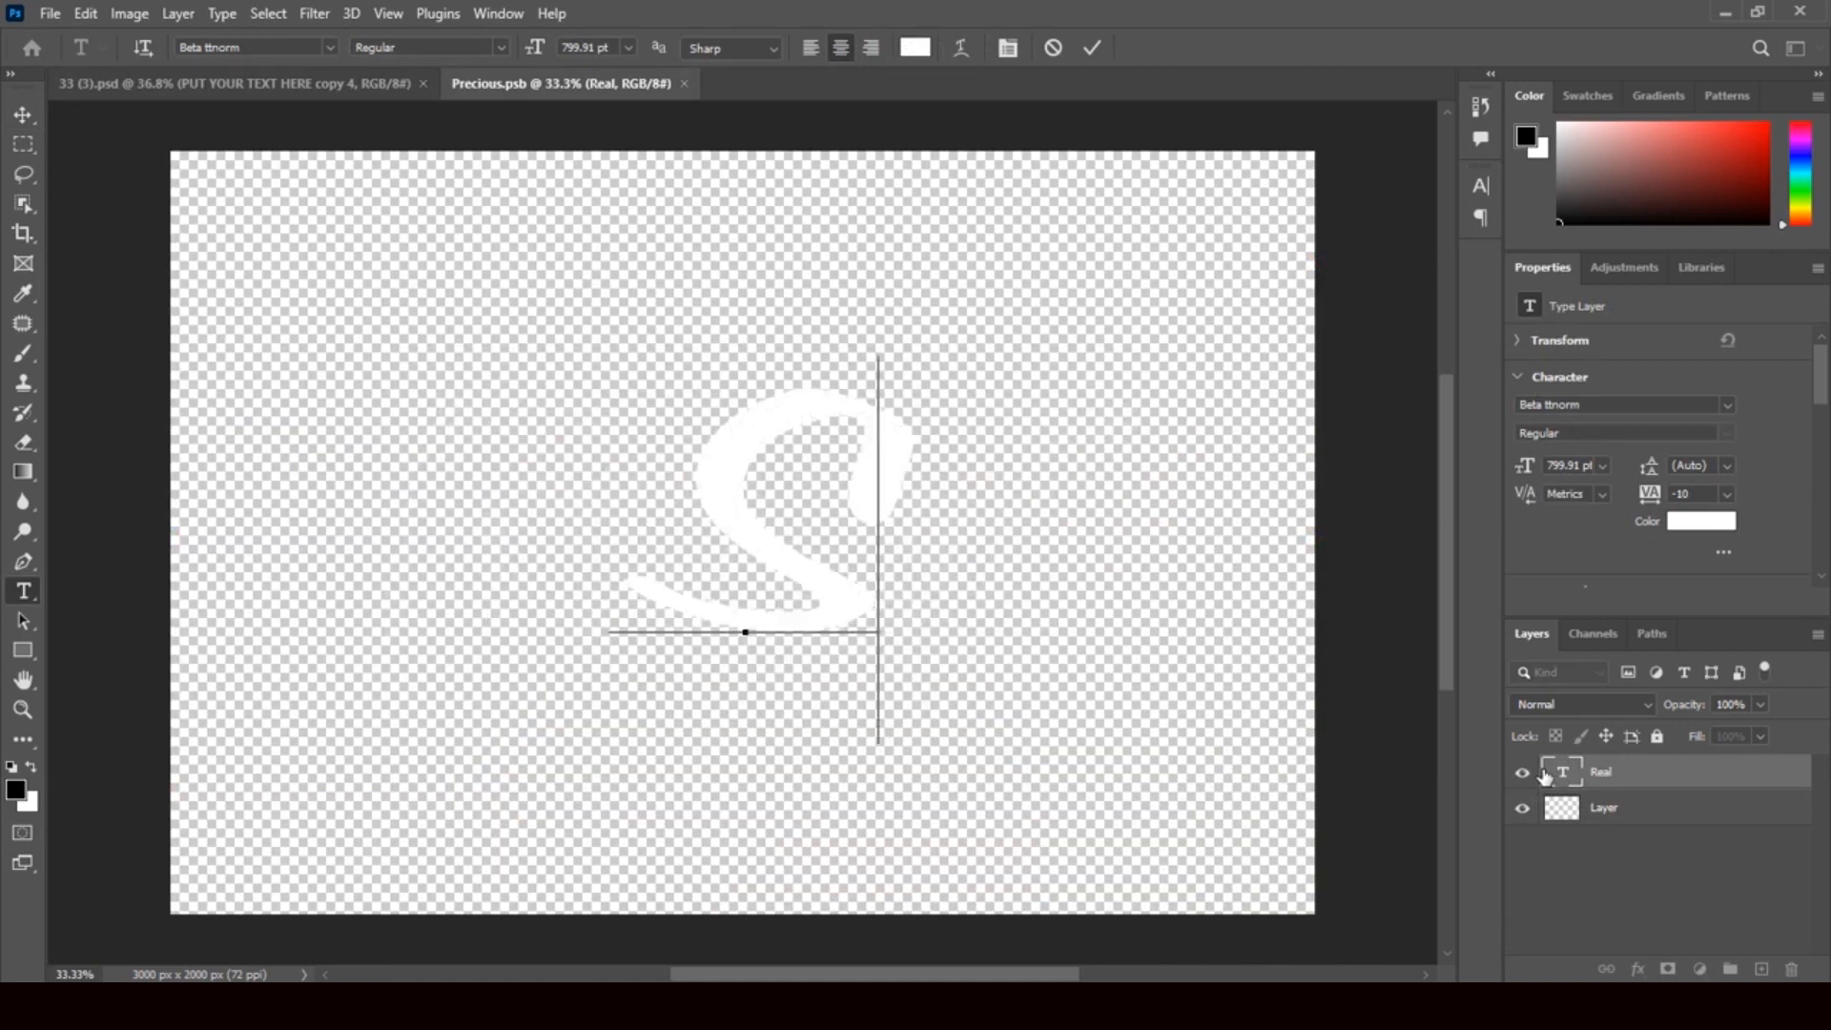
{"action": "type", "text": "ubh"}
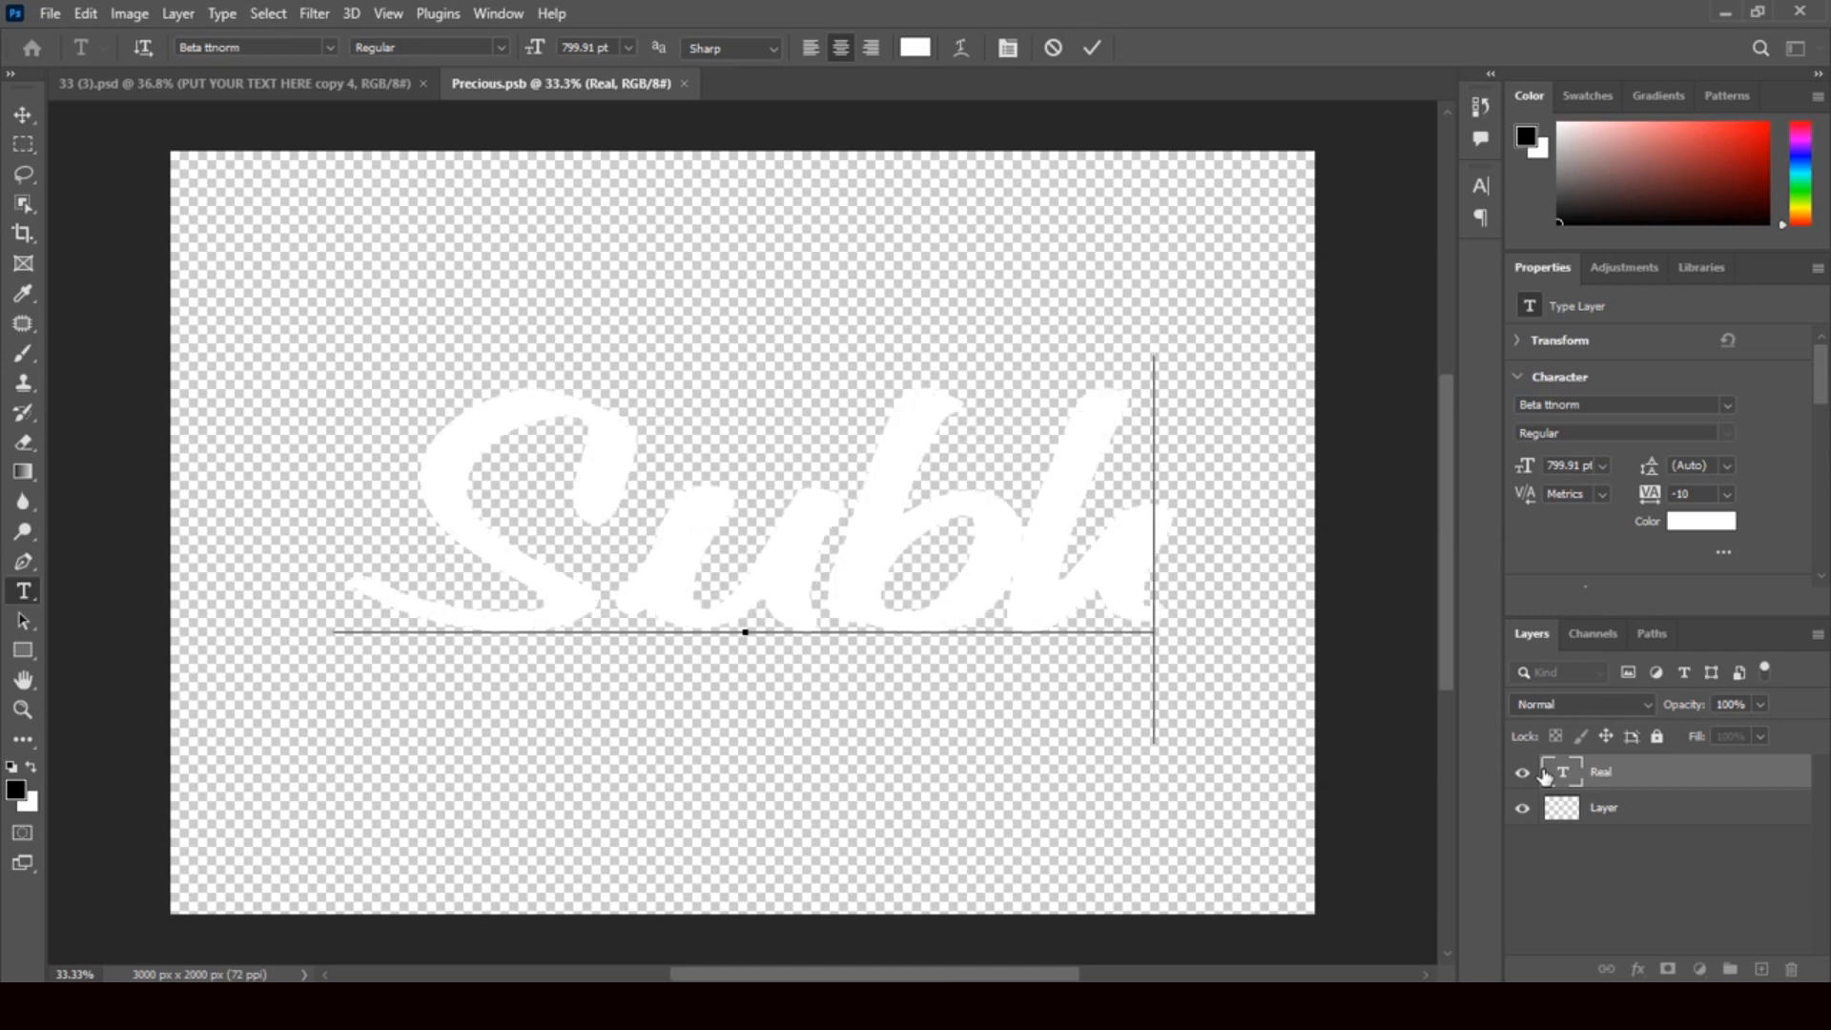
{"action": "type", "text": "ash"}
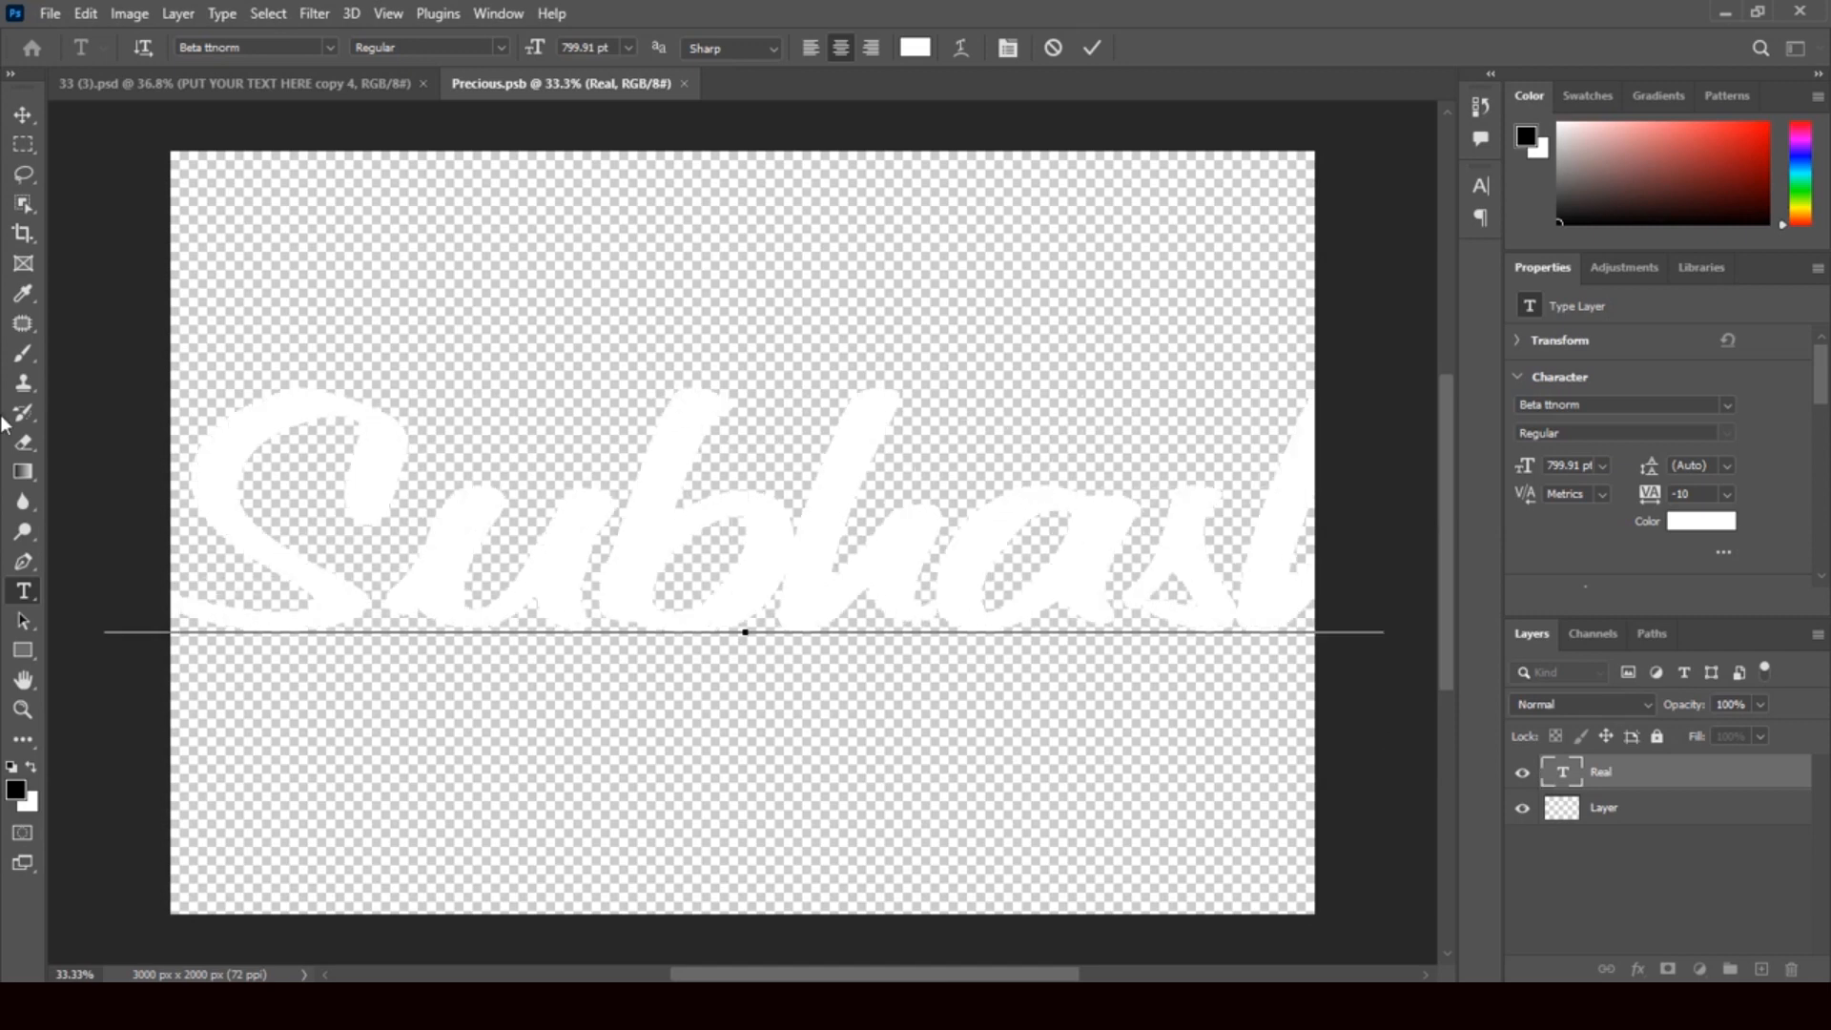
{"action": "left_click", "coordinate": [23, 114]}
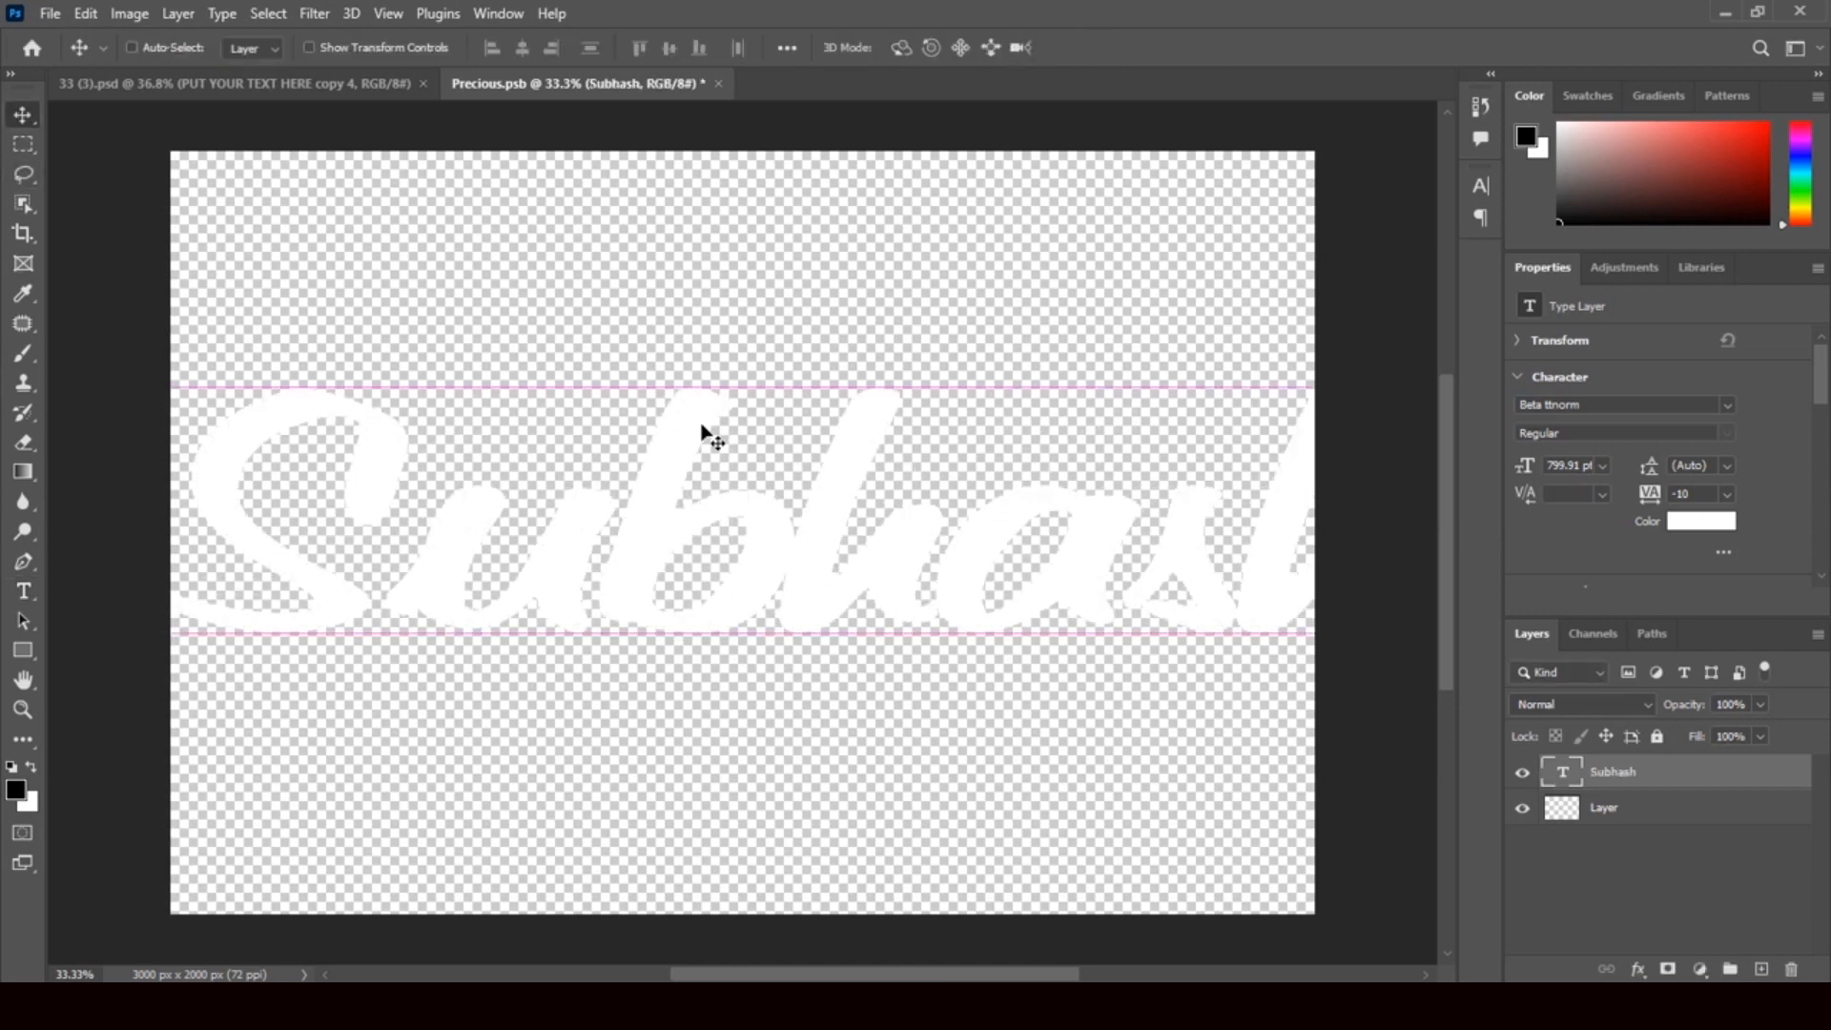
Scale the name text down to 65.76% and centre it horizontally on the canvas.
{"action": "key", "text": "ctrl+t"}
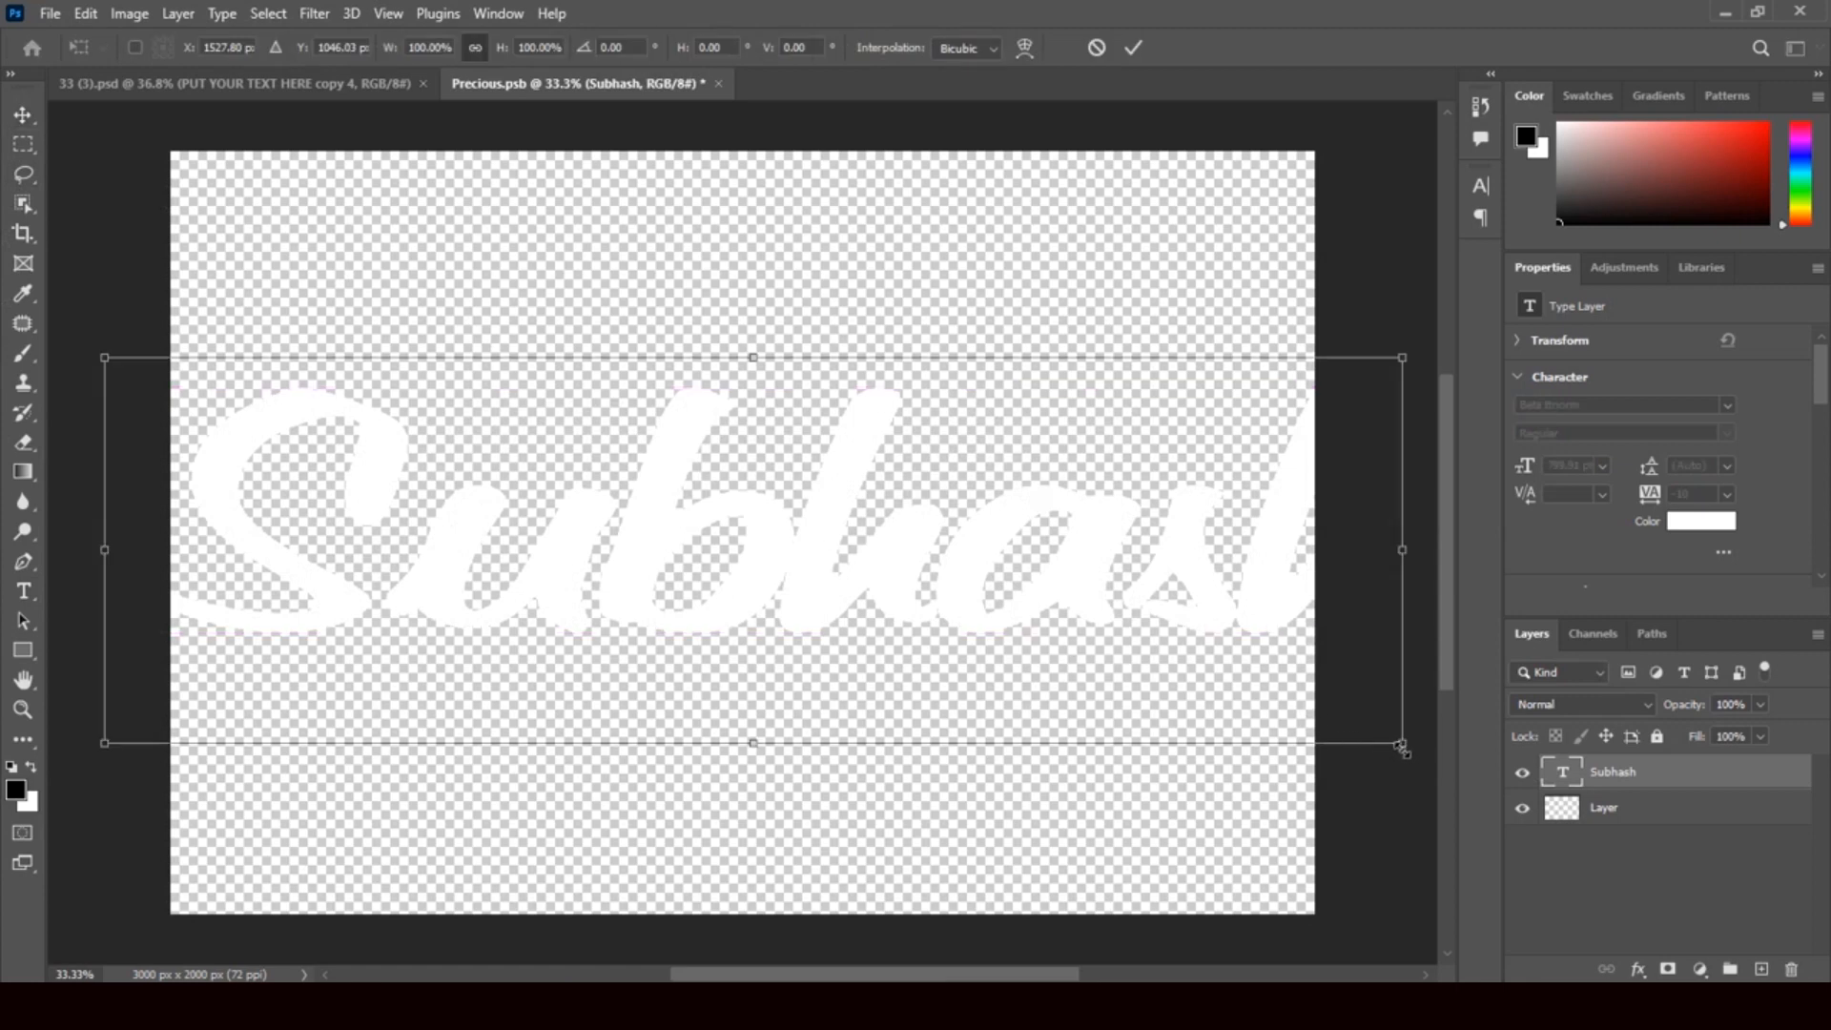
{"action": "left_click_drag", "start_coordinate": [1401, 743], "coordinate": [957, 612]}
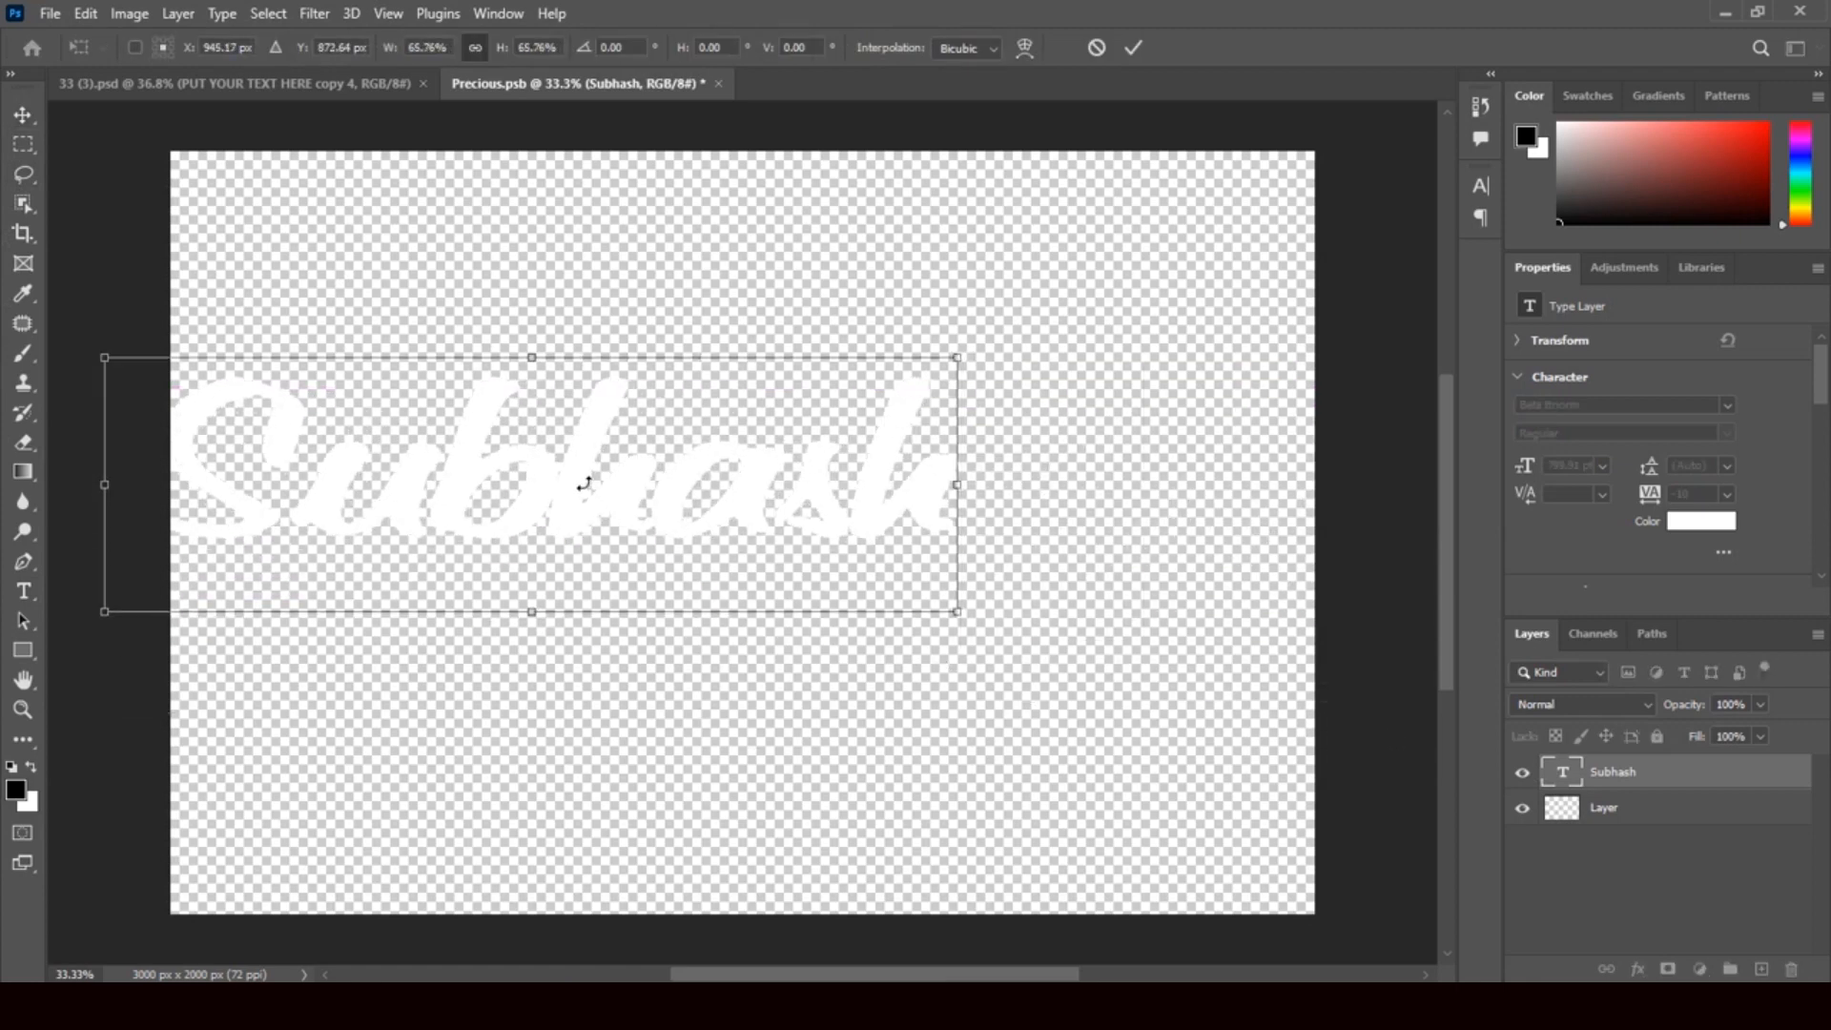
{"action": "left_click_drag", "start_coordinate": [650, 530], "coordinate": [787, 540]}
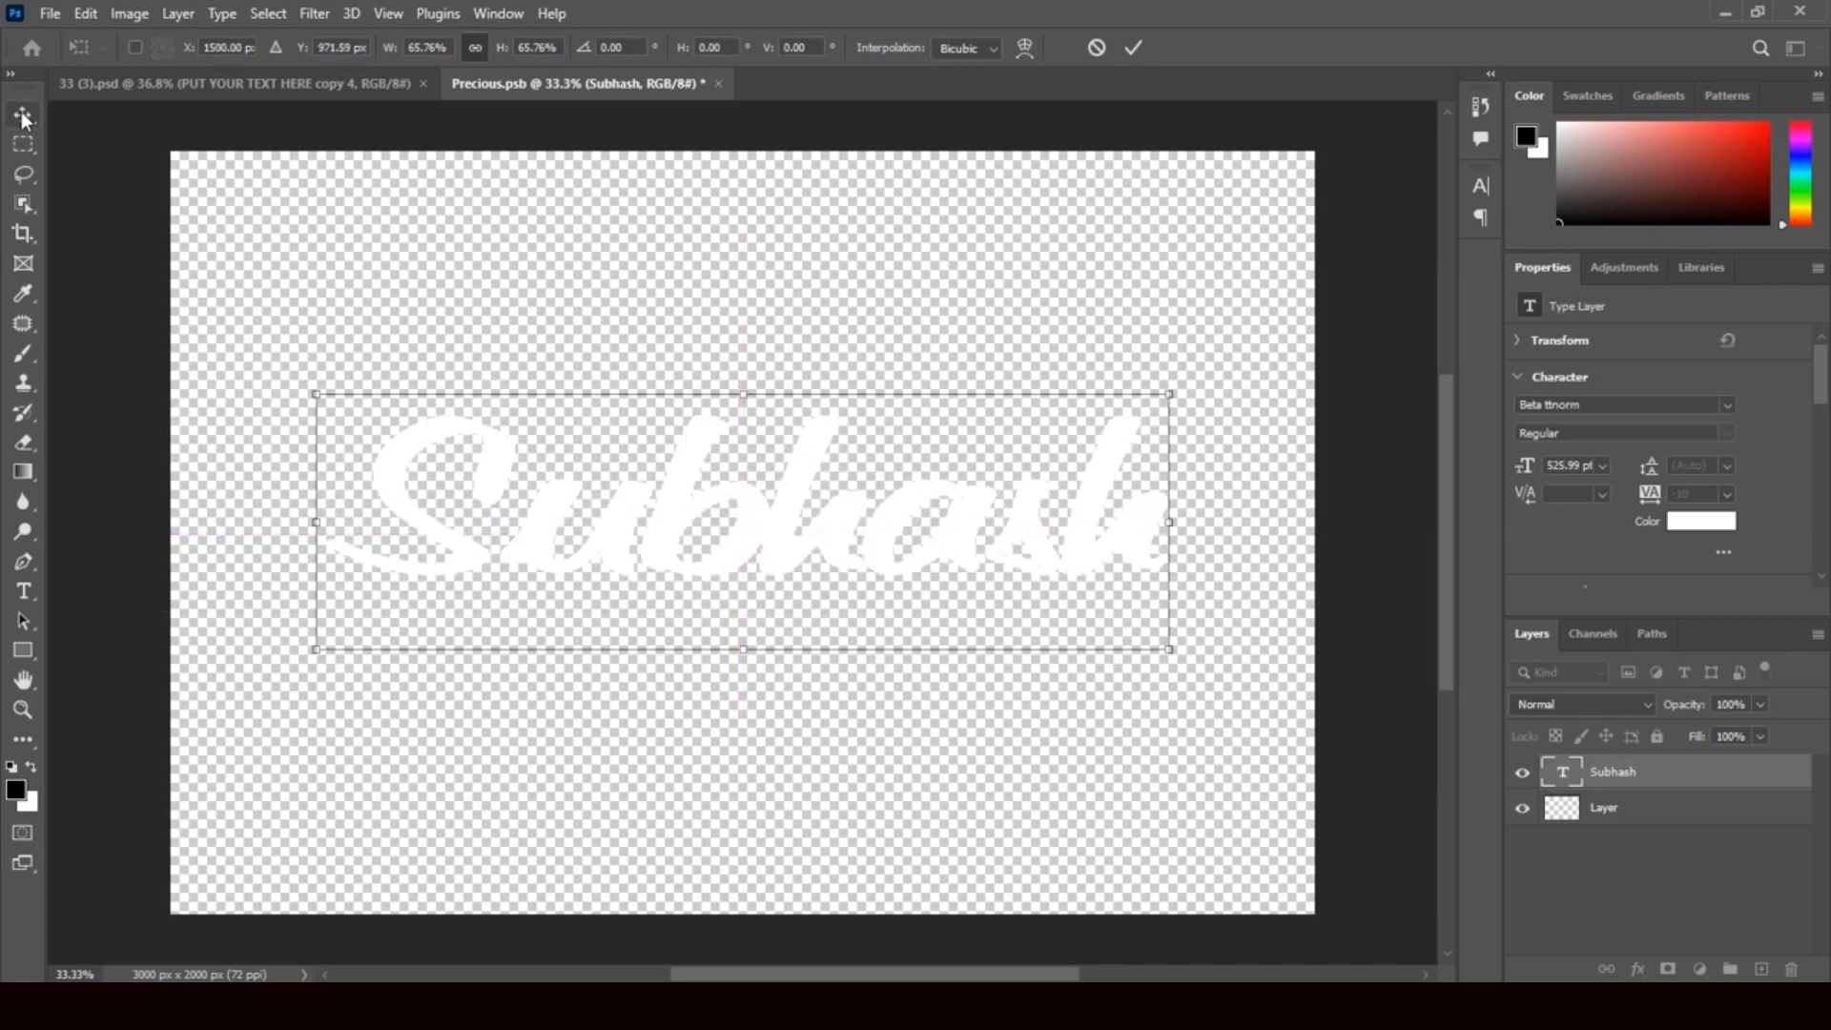
{"action": "left_click", "coordinate": [23, 115]}
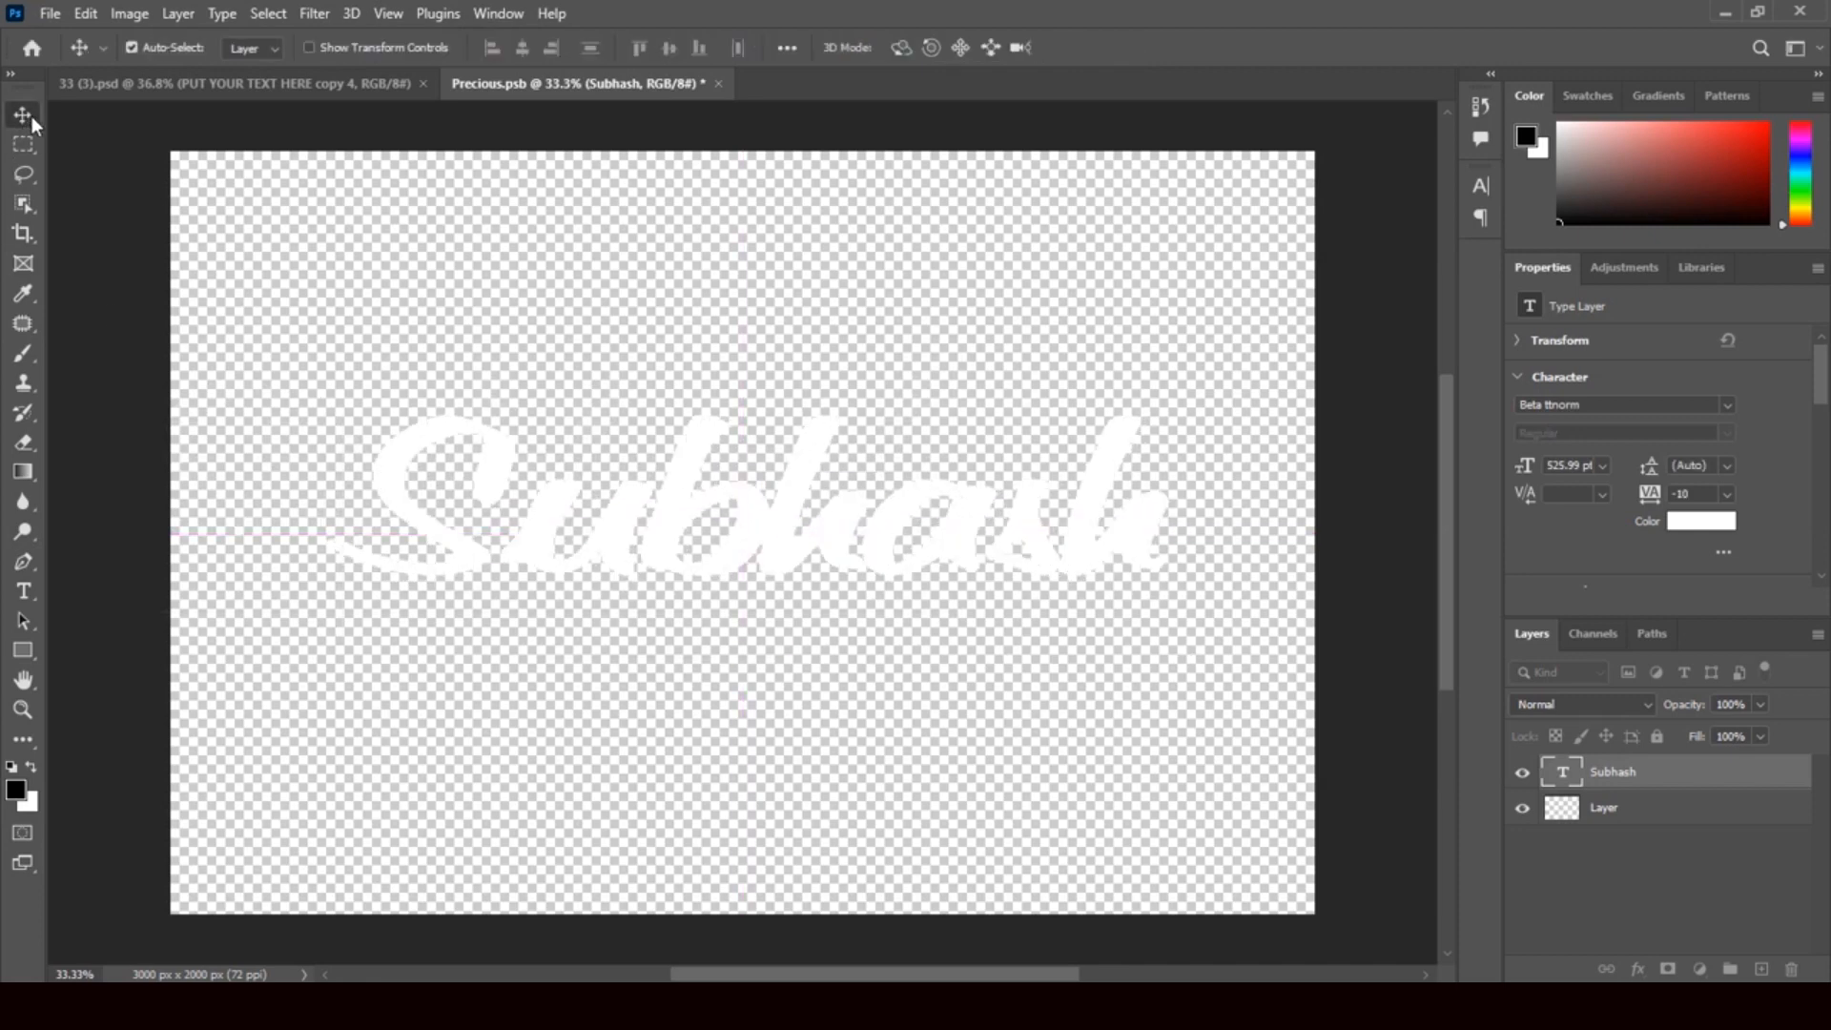
Save and close Precious.psb to update the gold text in 33 (3).psd.
{"action": "left_click", "coordinate": [718, 83]}
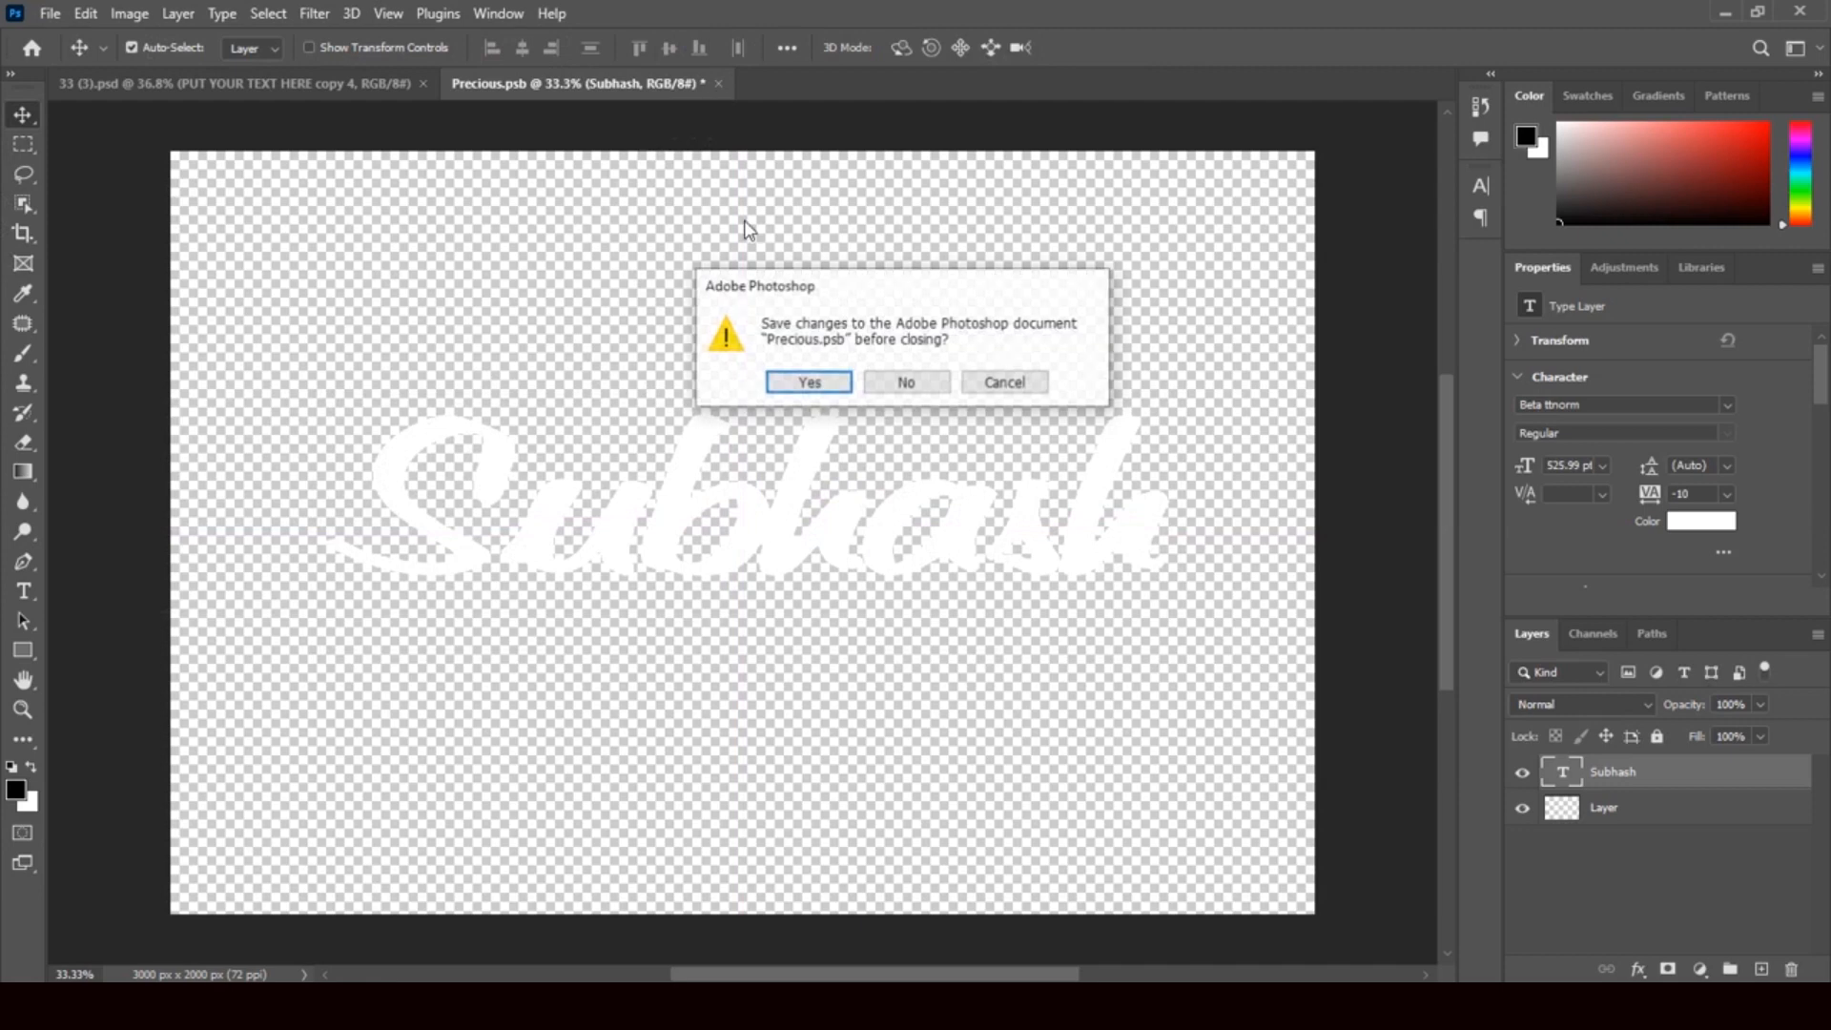
{"action": "left_click", "coordinate": [800, 383]}
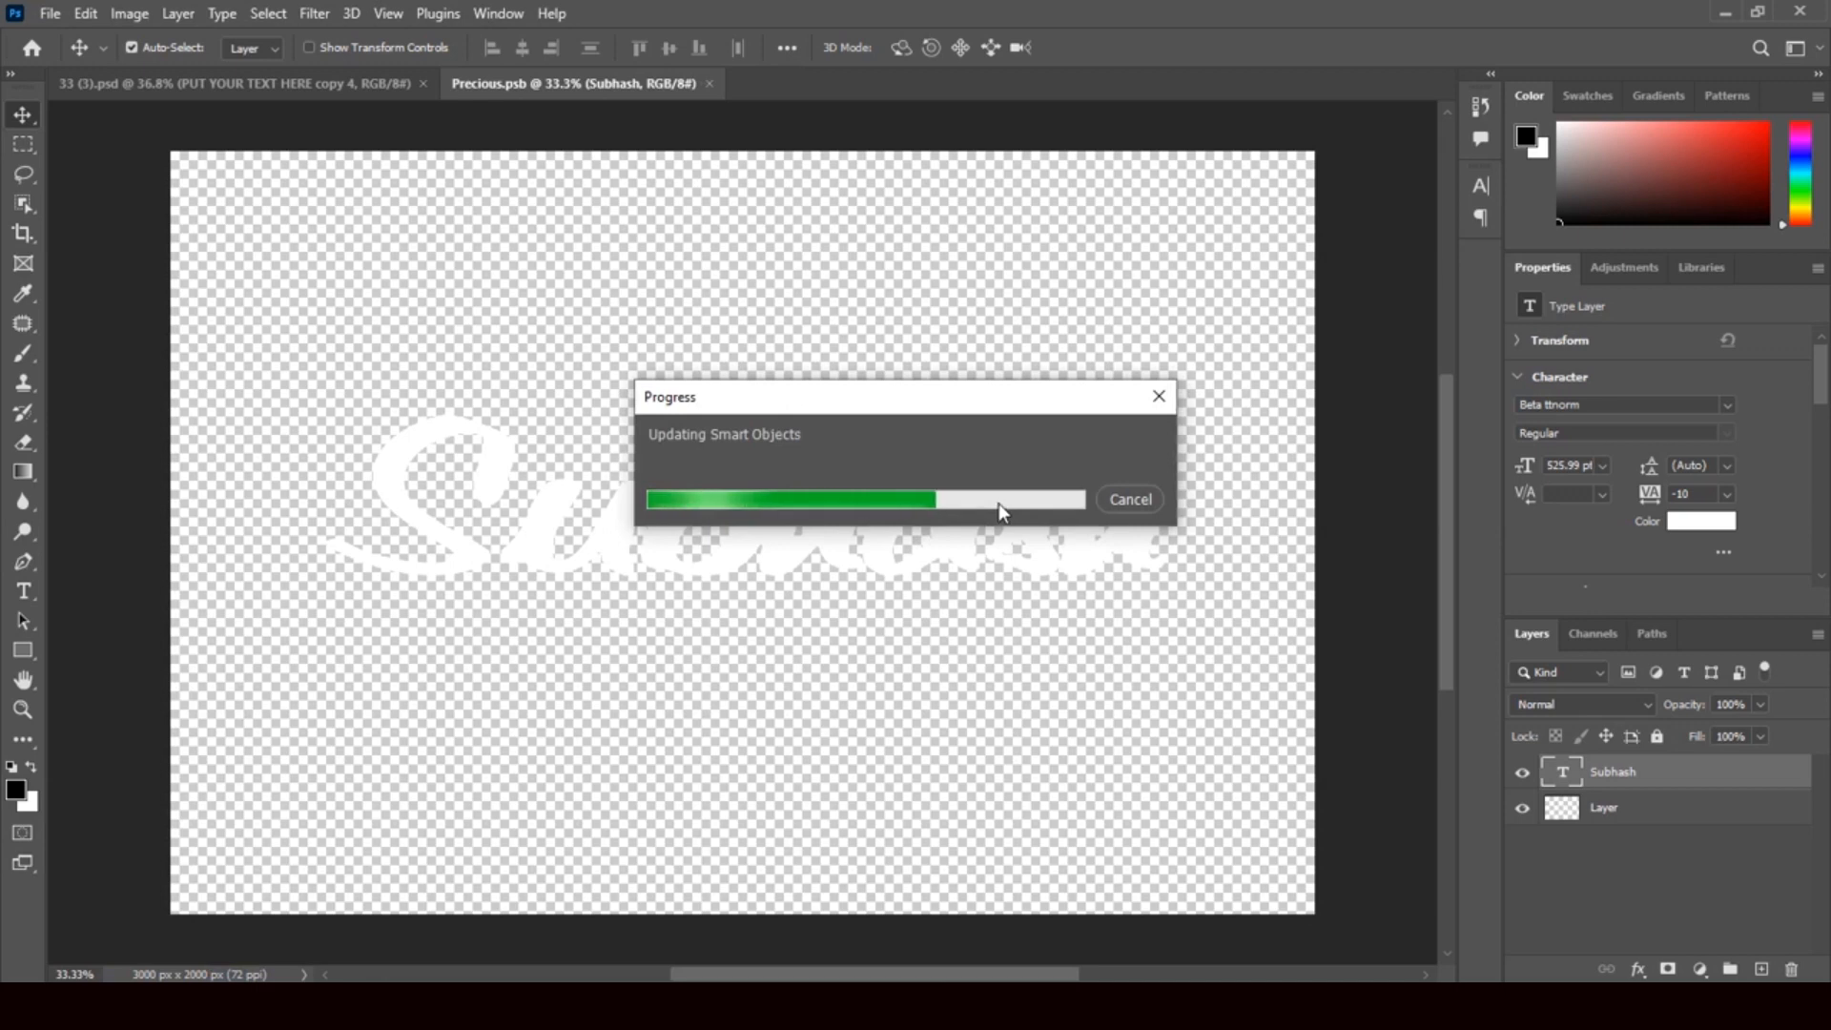
{"action": "key", "text": "ctrl+w"}
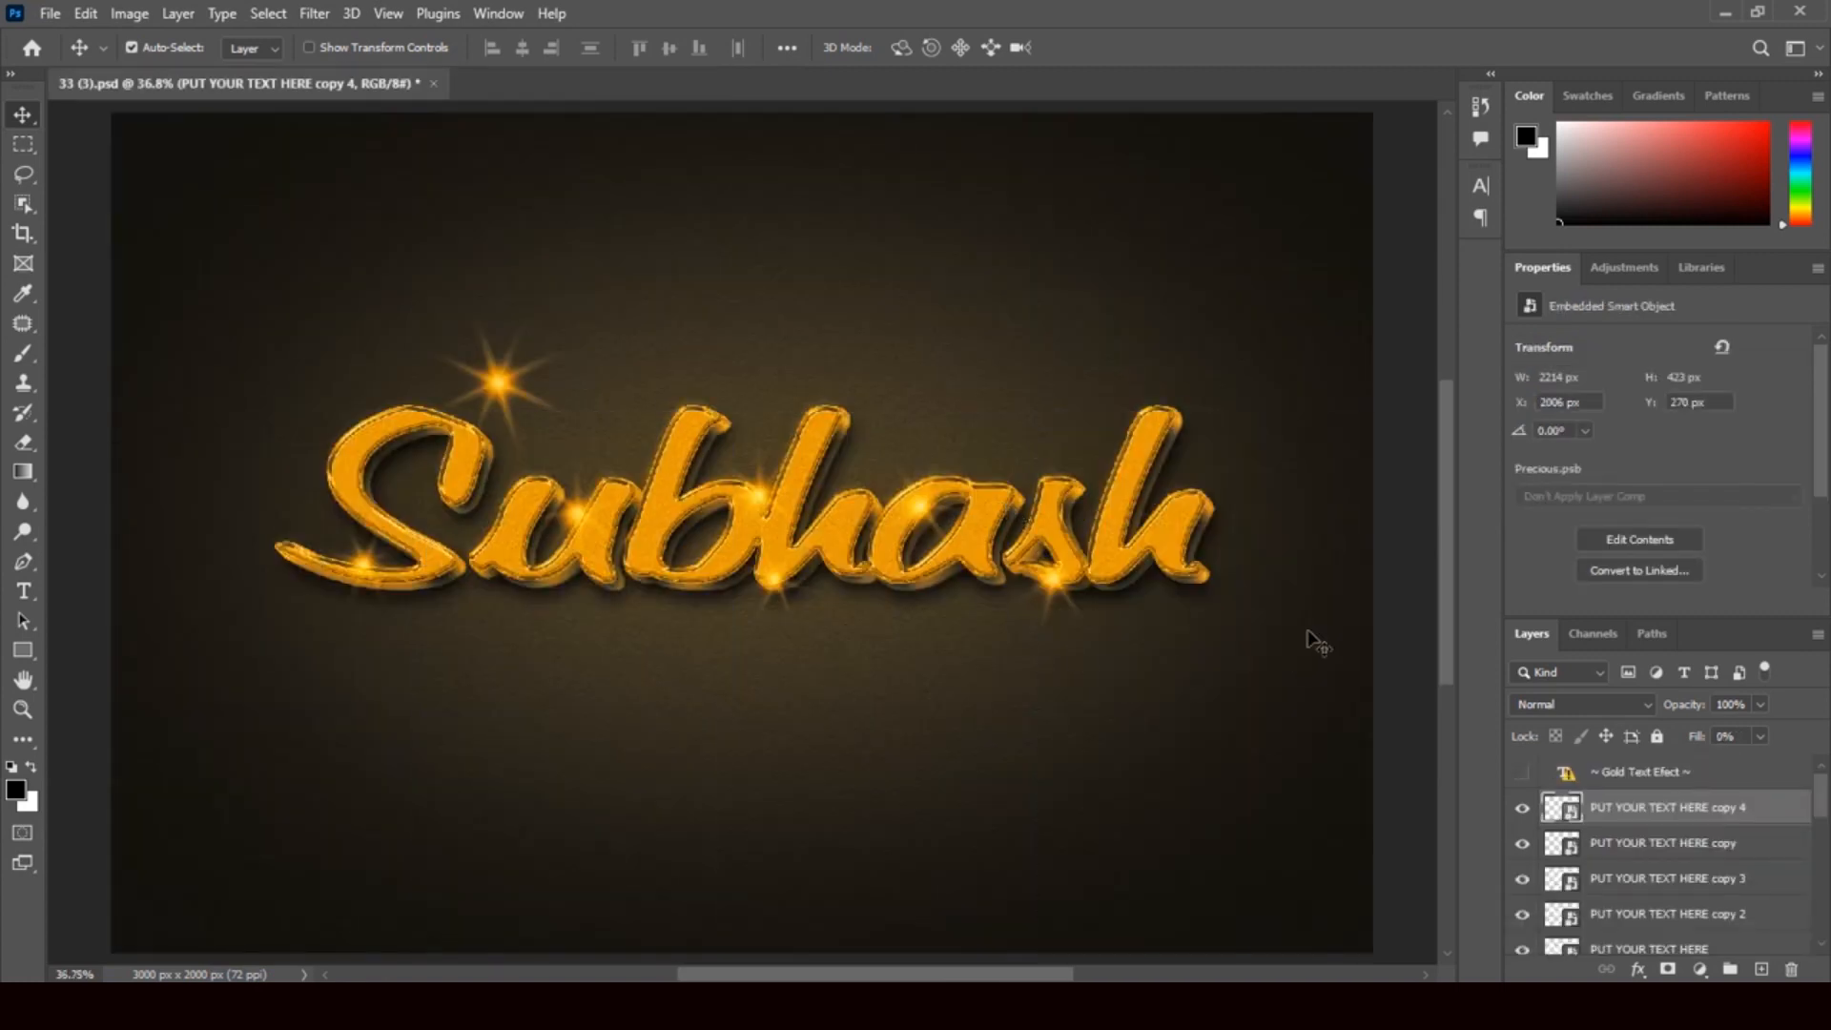
{"action": "left_click_drag", "start_coordinate": [1823, 811], "coordinate": [1825, 825]}
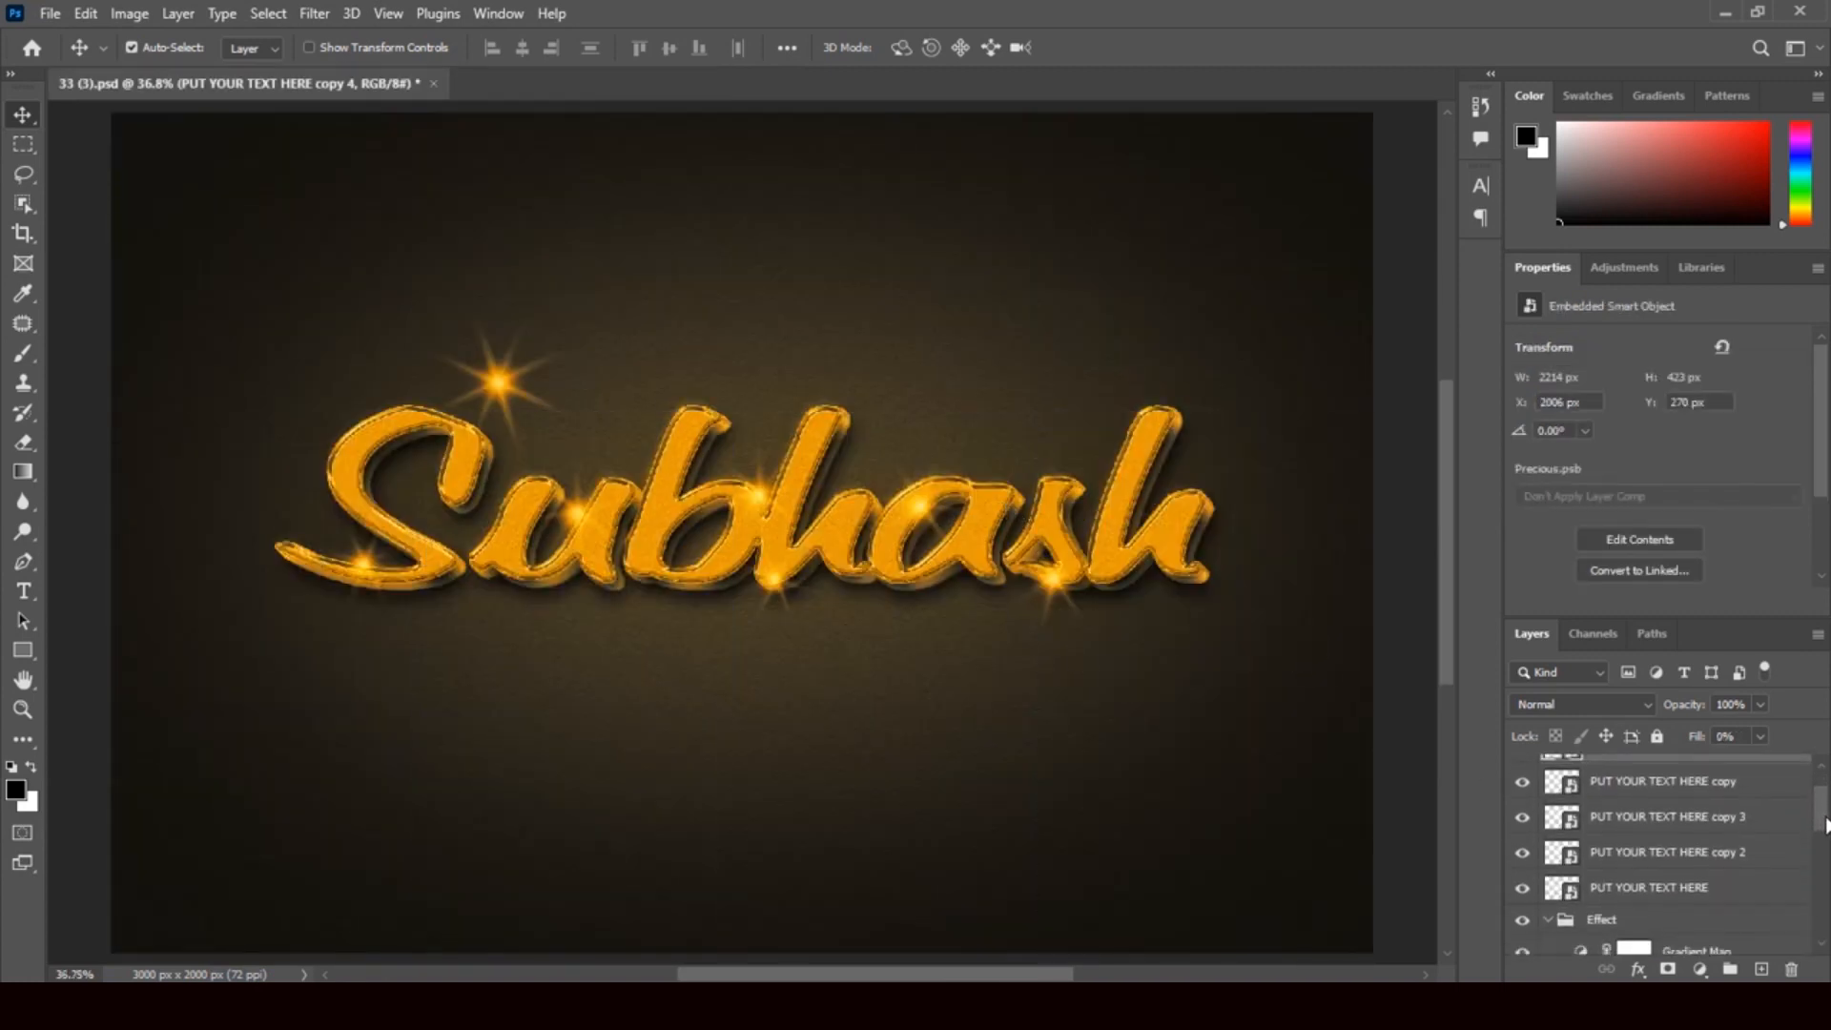
{"action": "left_click", "coordinate": [496, 381]}
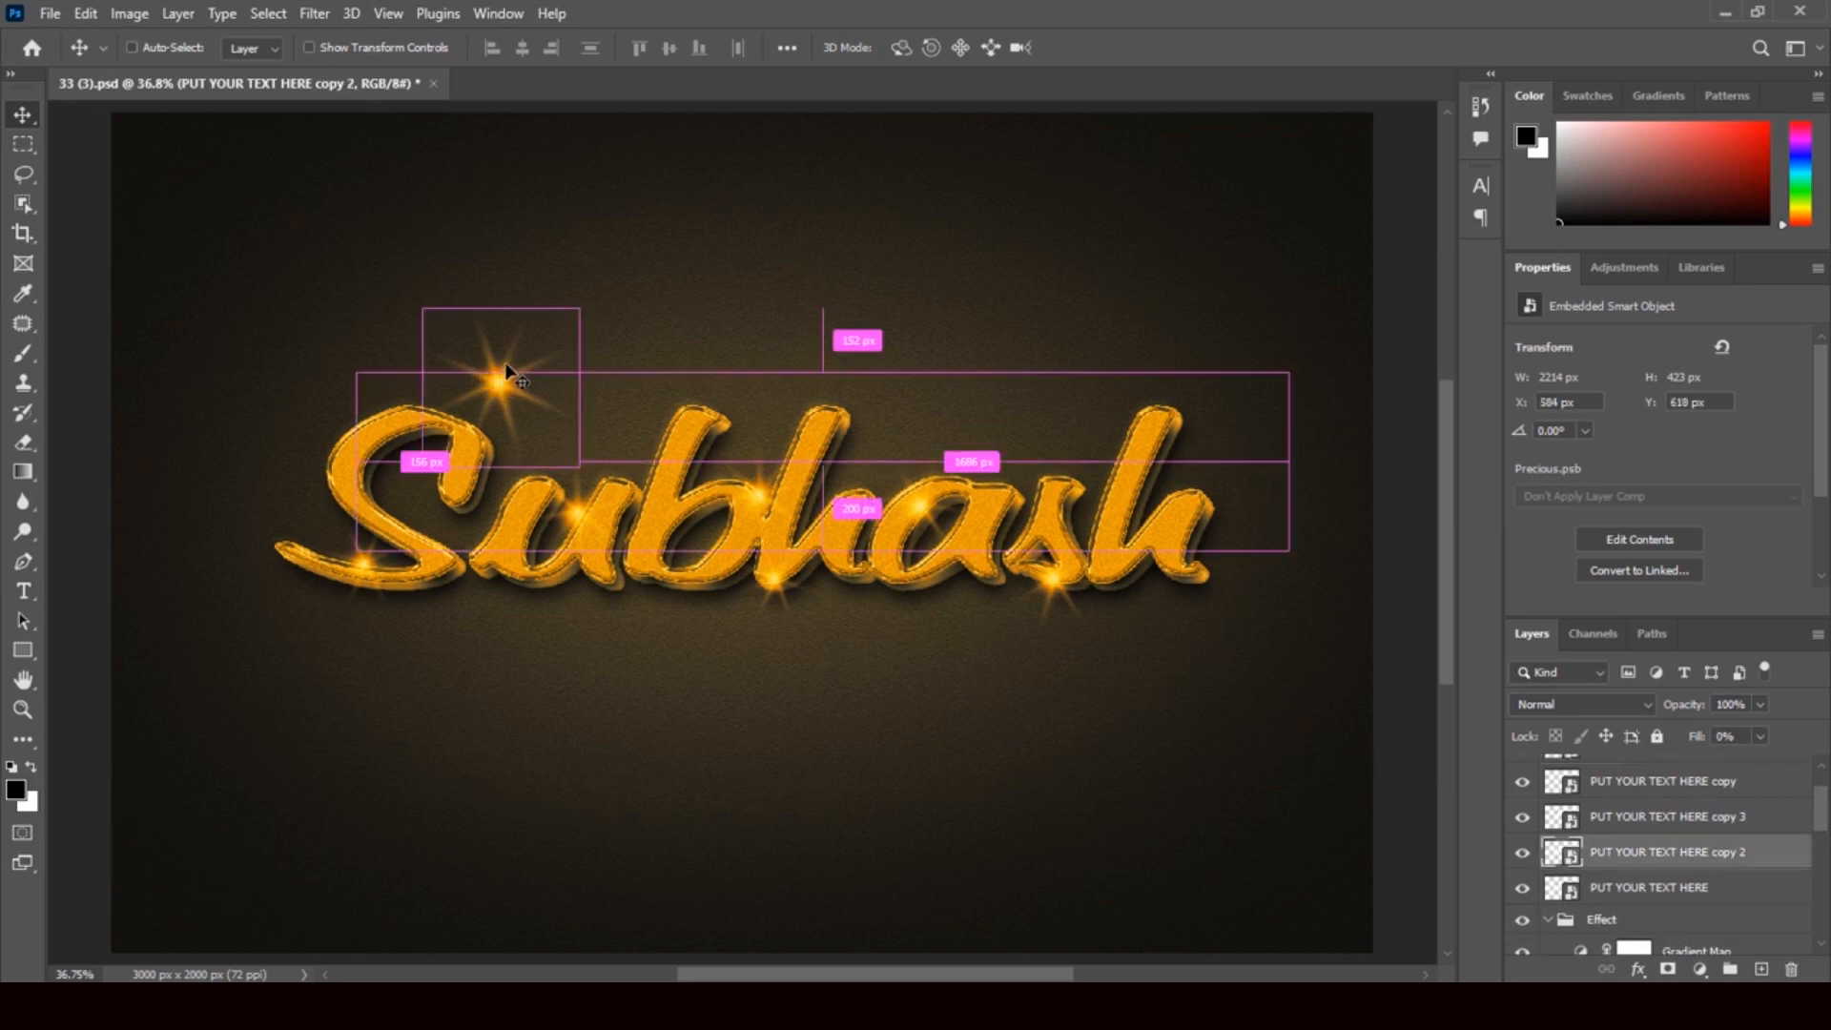
{"action": "key", "text": "ctrl+t"}
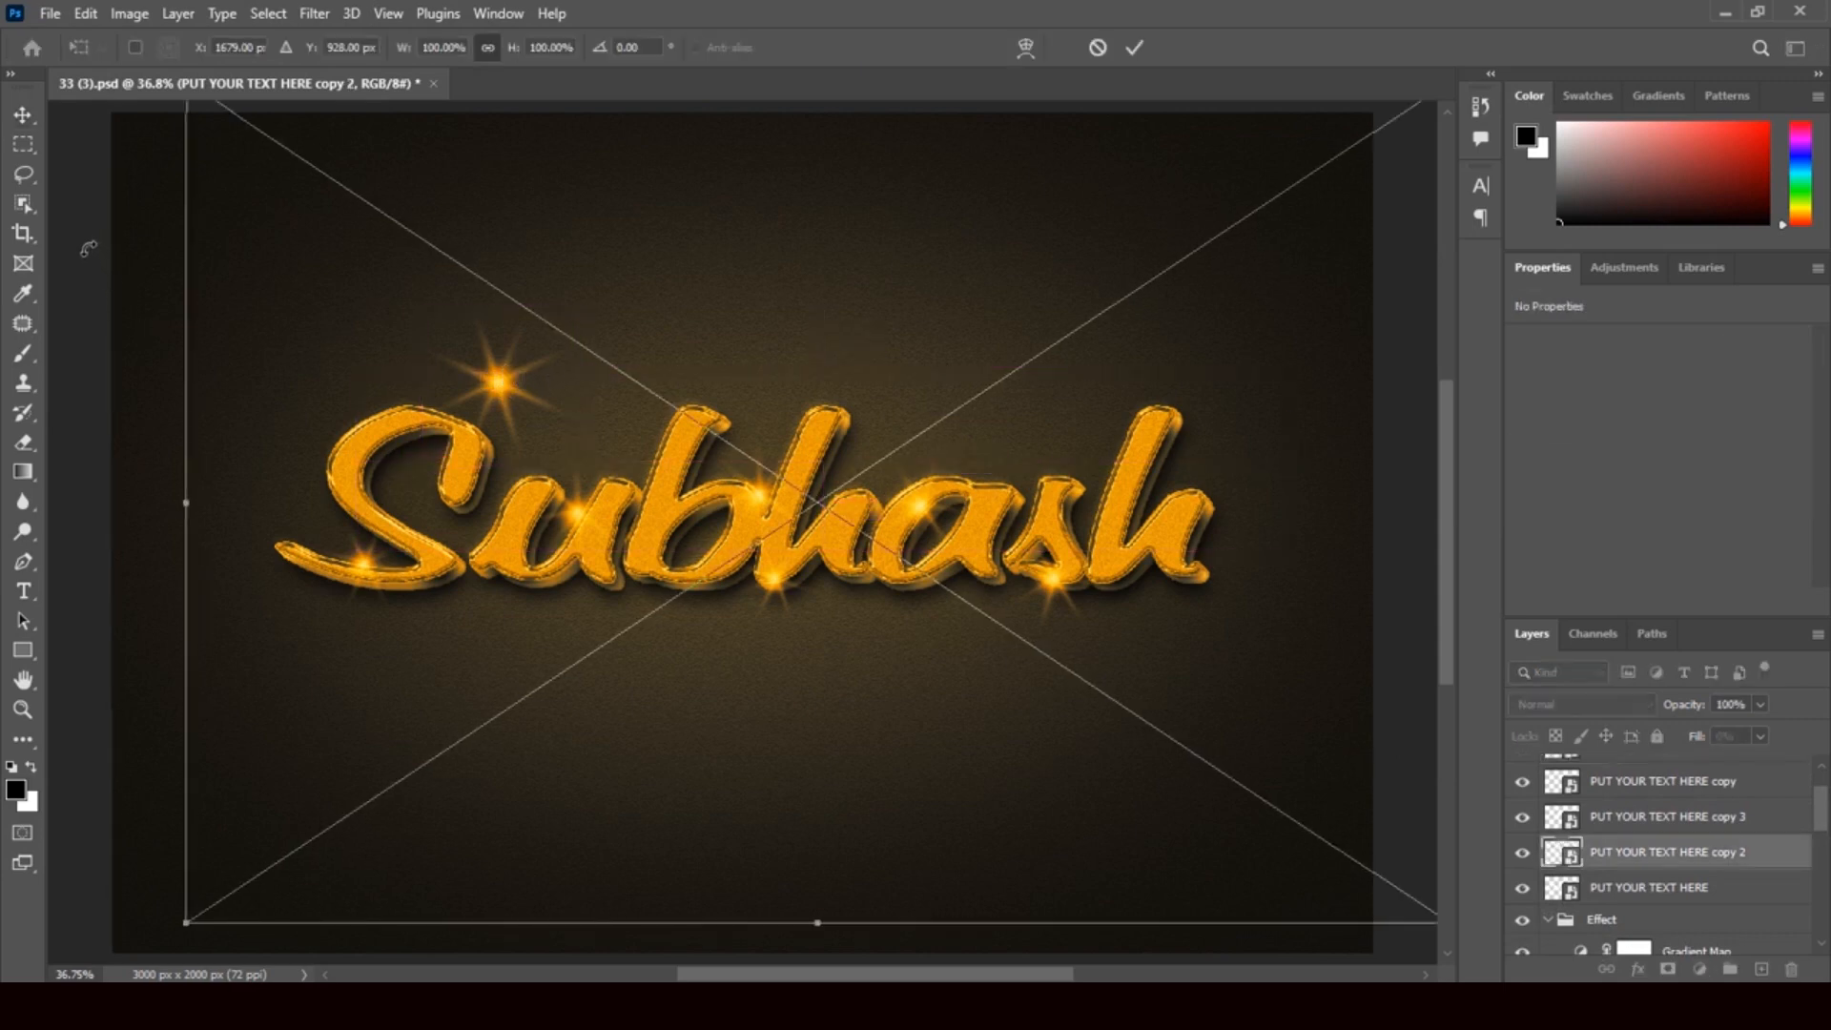
{"action": "left_click", "coordinate": [23, 114]}
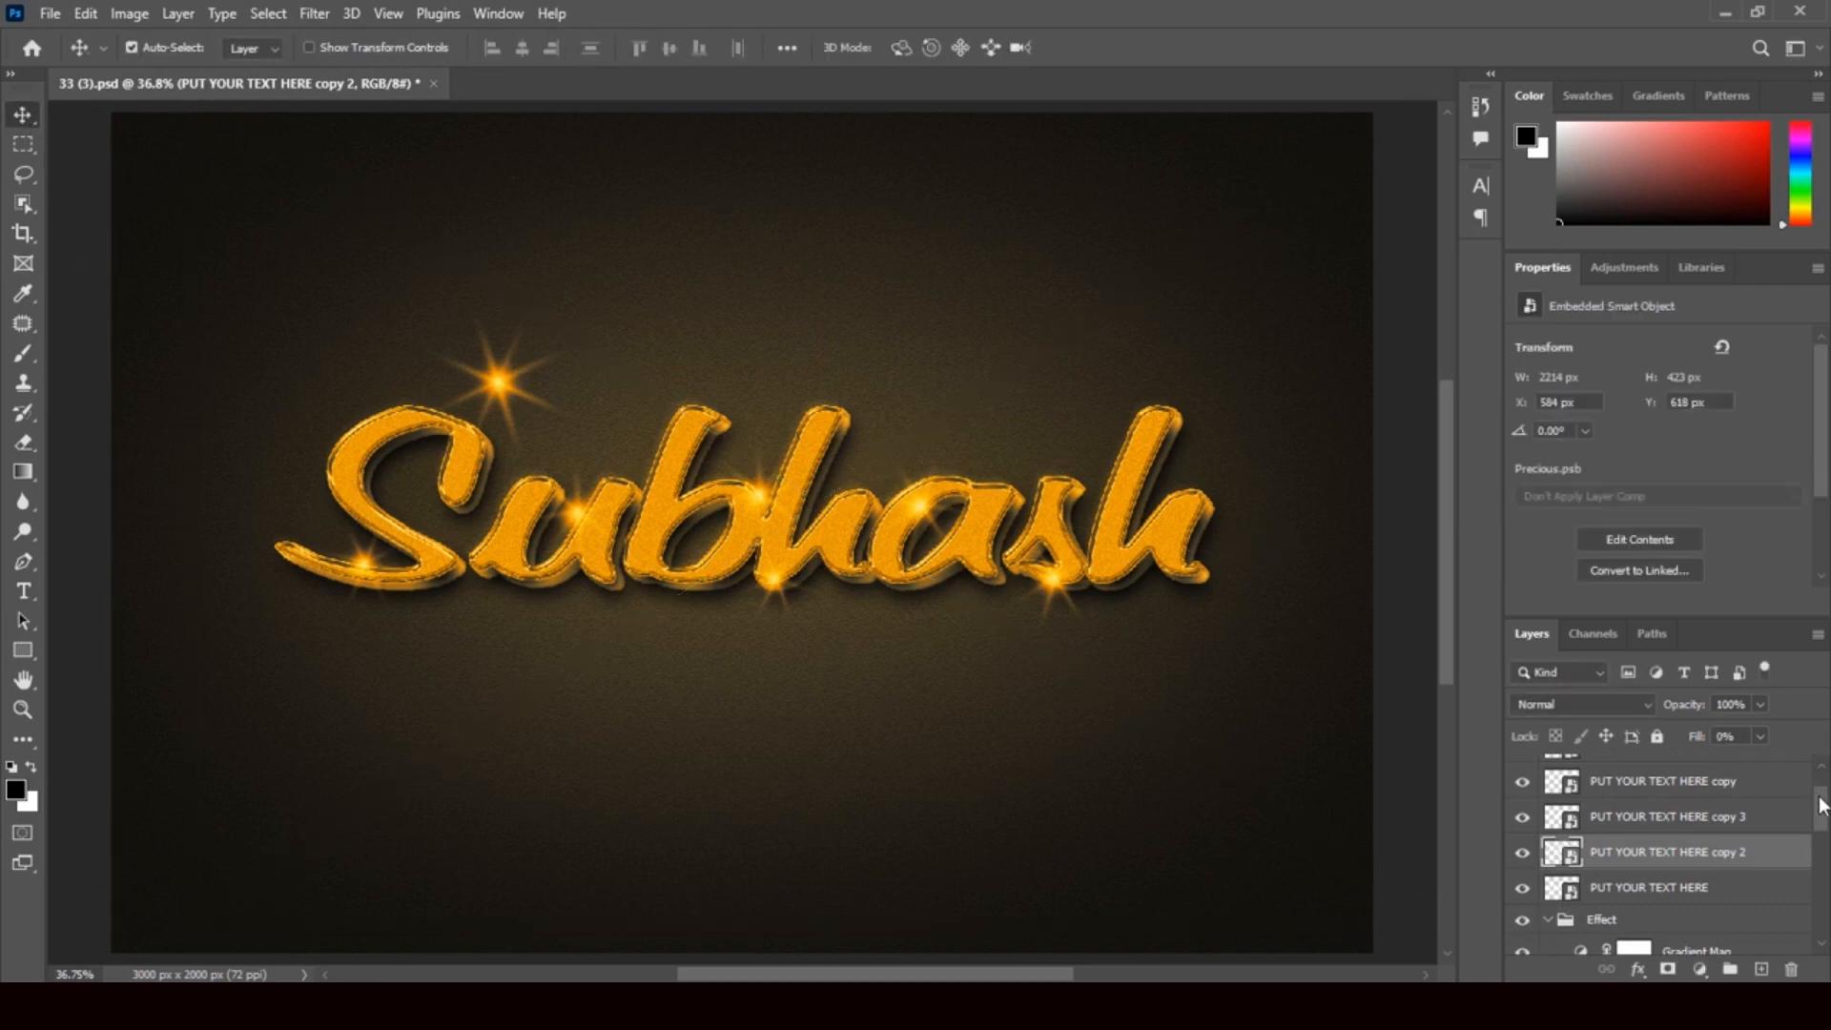
Toggle the visibility of the spark layers in the Effect group to identify which sparkle each one controls.
{"action": "left_click_drag", "start_coordinate": [1821, 811], "coordinate": [1823, 851]}
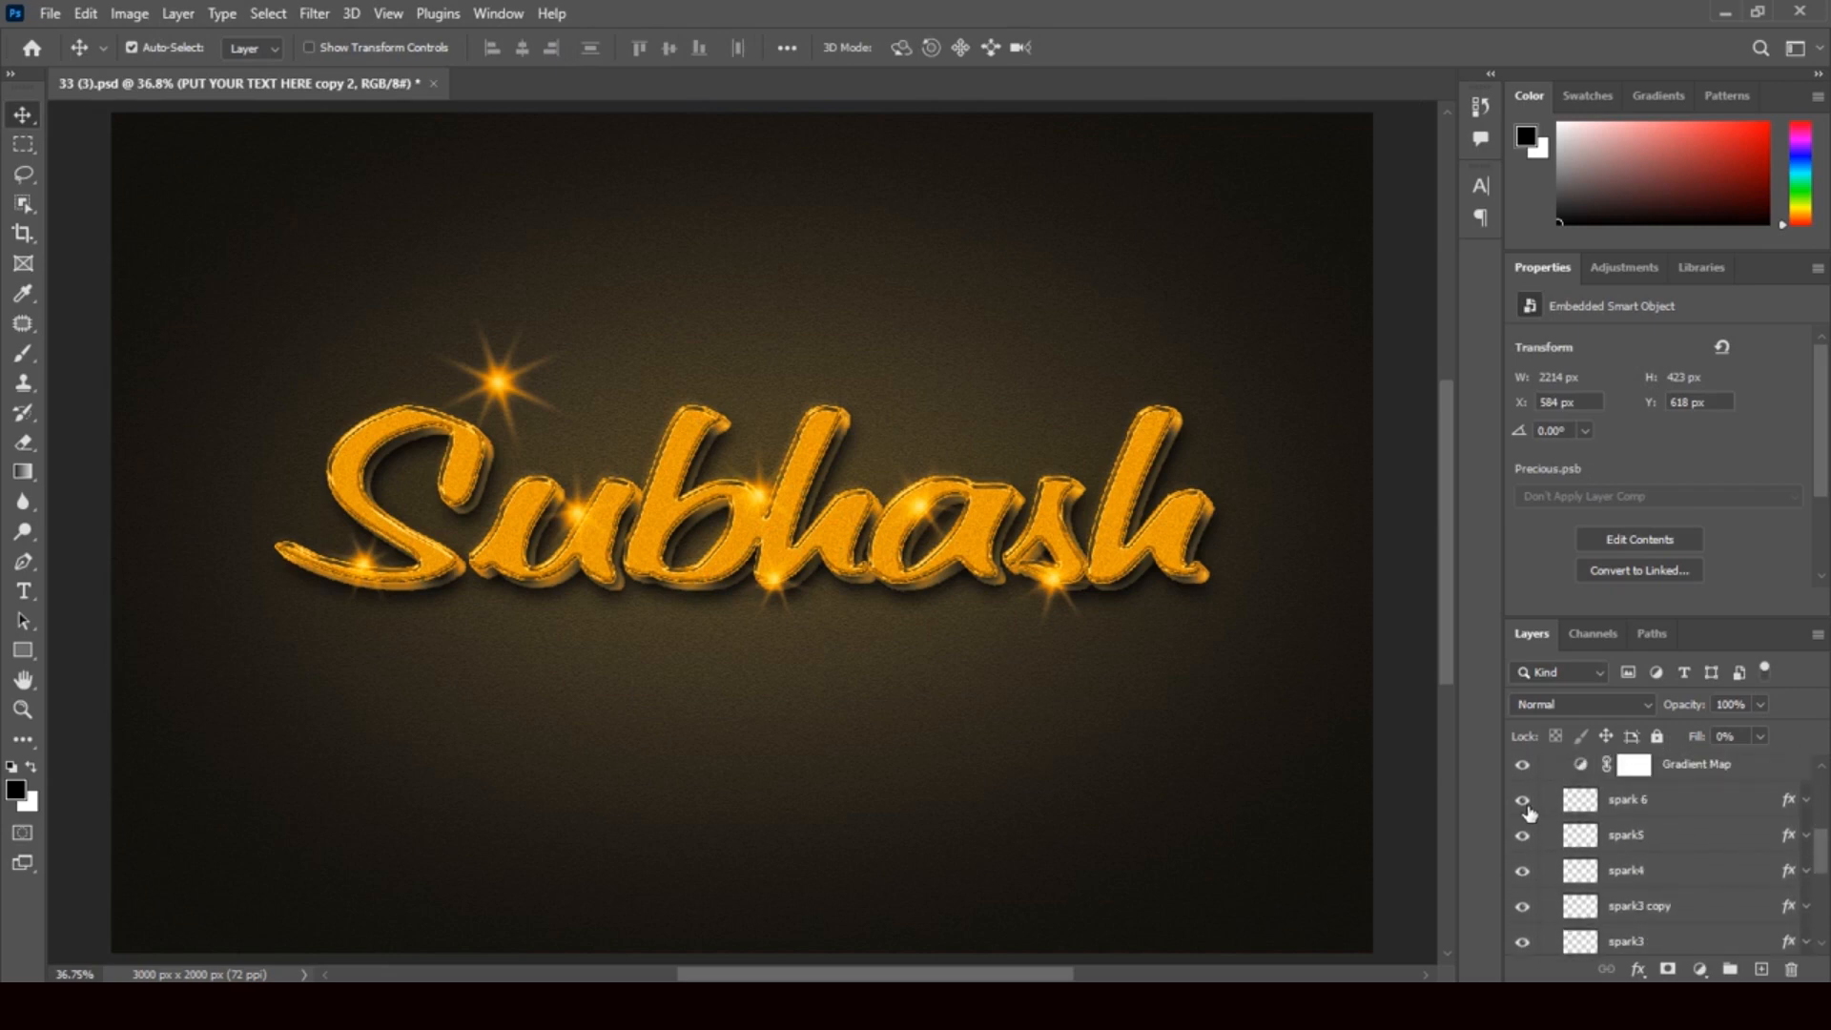
{"action": "left_click", "coordinate": [1524, 803]}
{"action": "left_click", "coordinate": [1524, 803]}
{"action": "left_click", "coordinate": [1524, 837]}
{"action": "left_click", "coordinate": [1524, 838]}
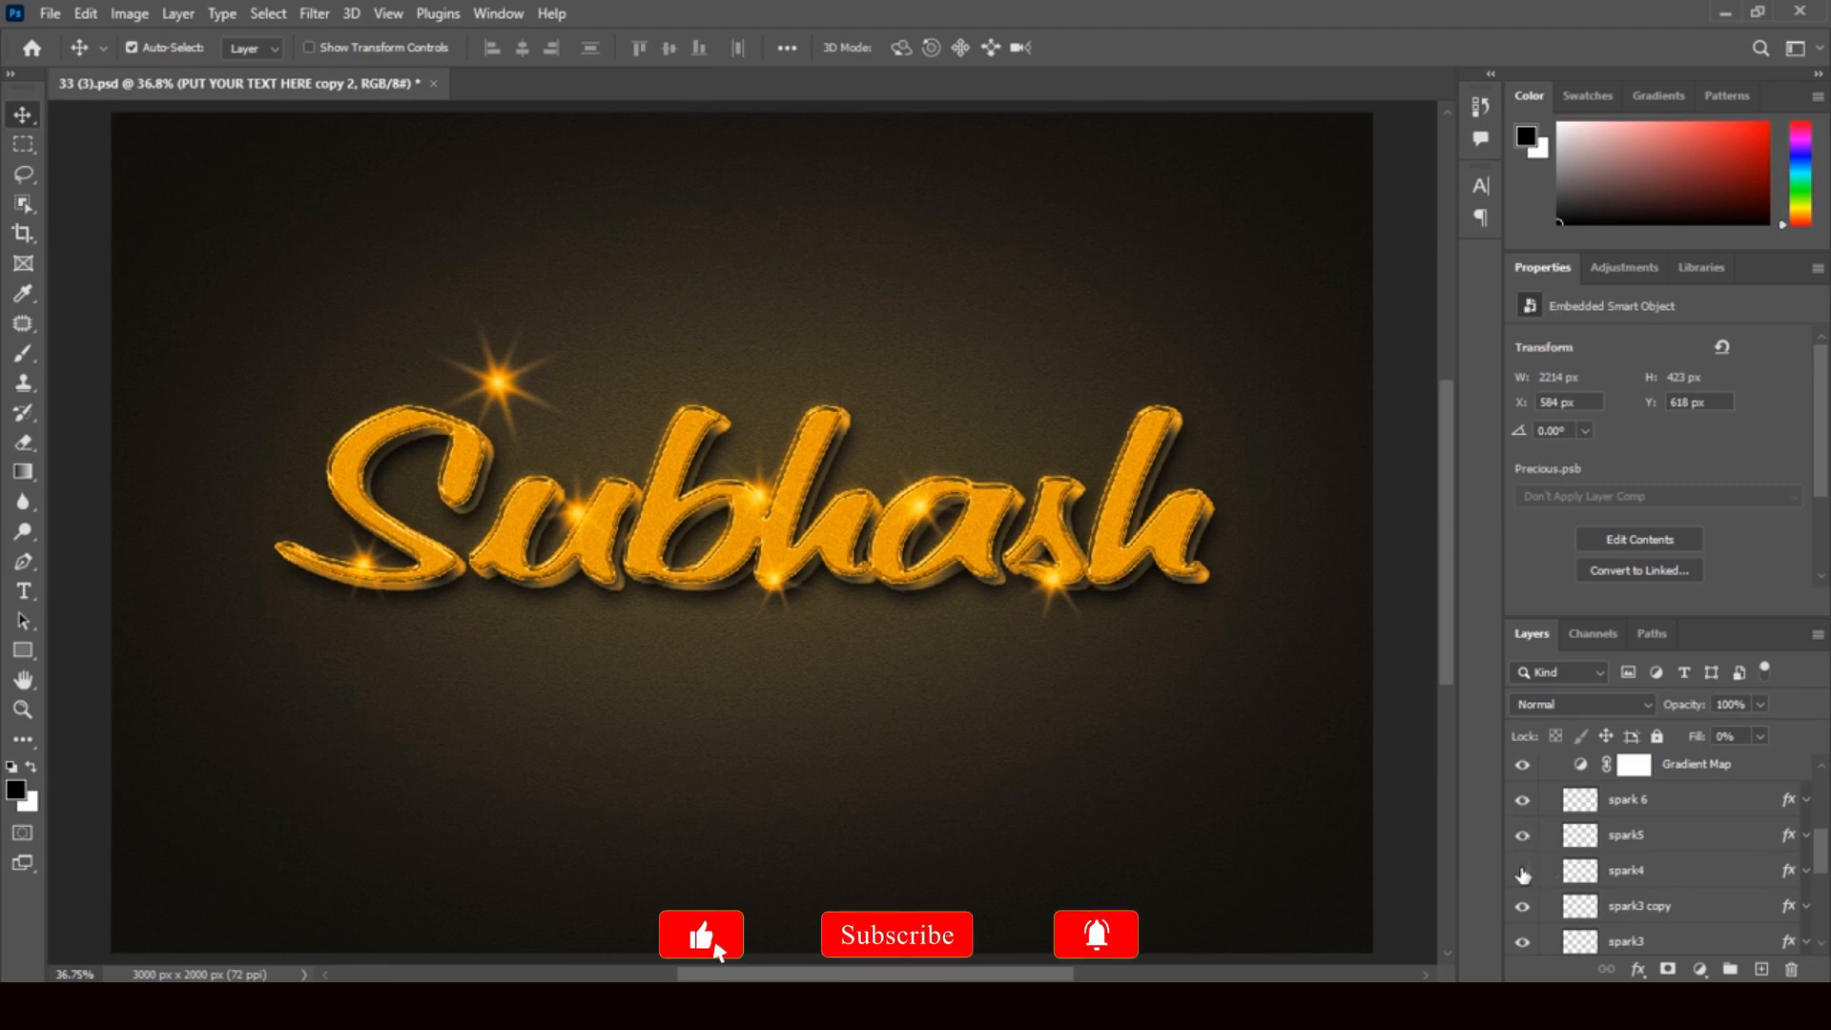
{"action": "left_click", "coordinate": [1522, 873]}
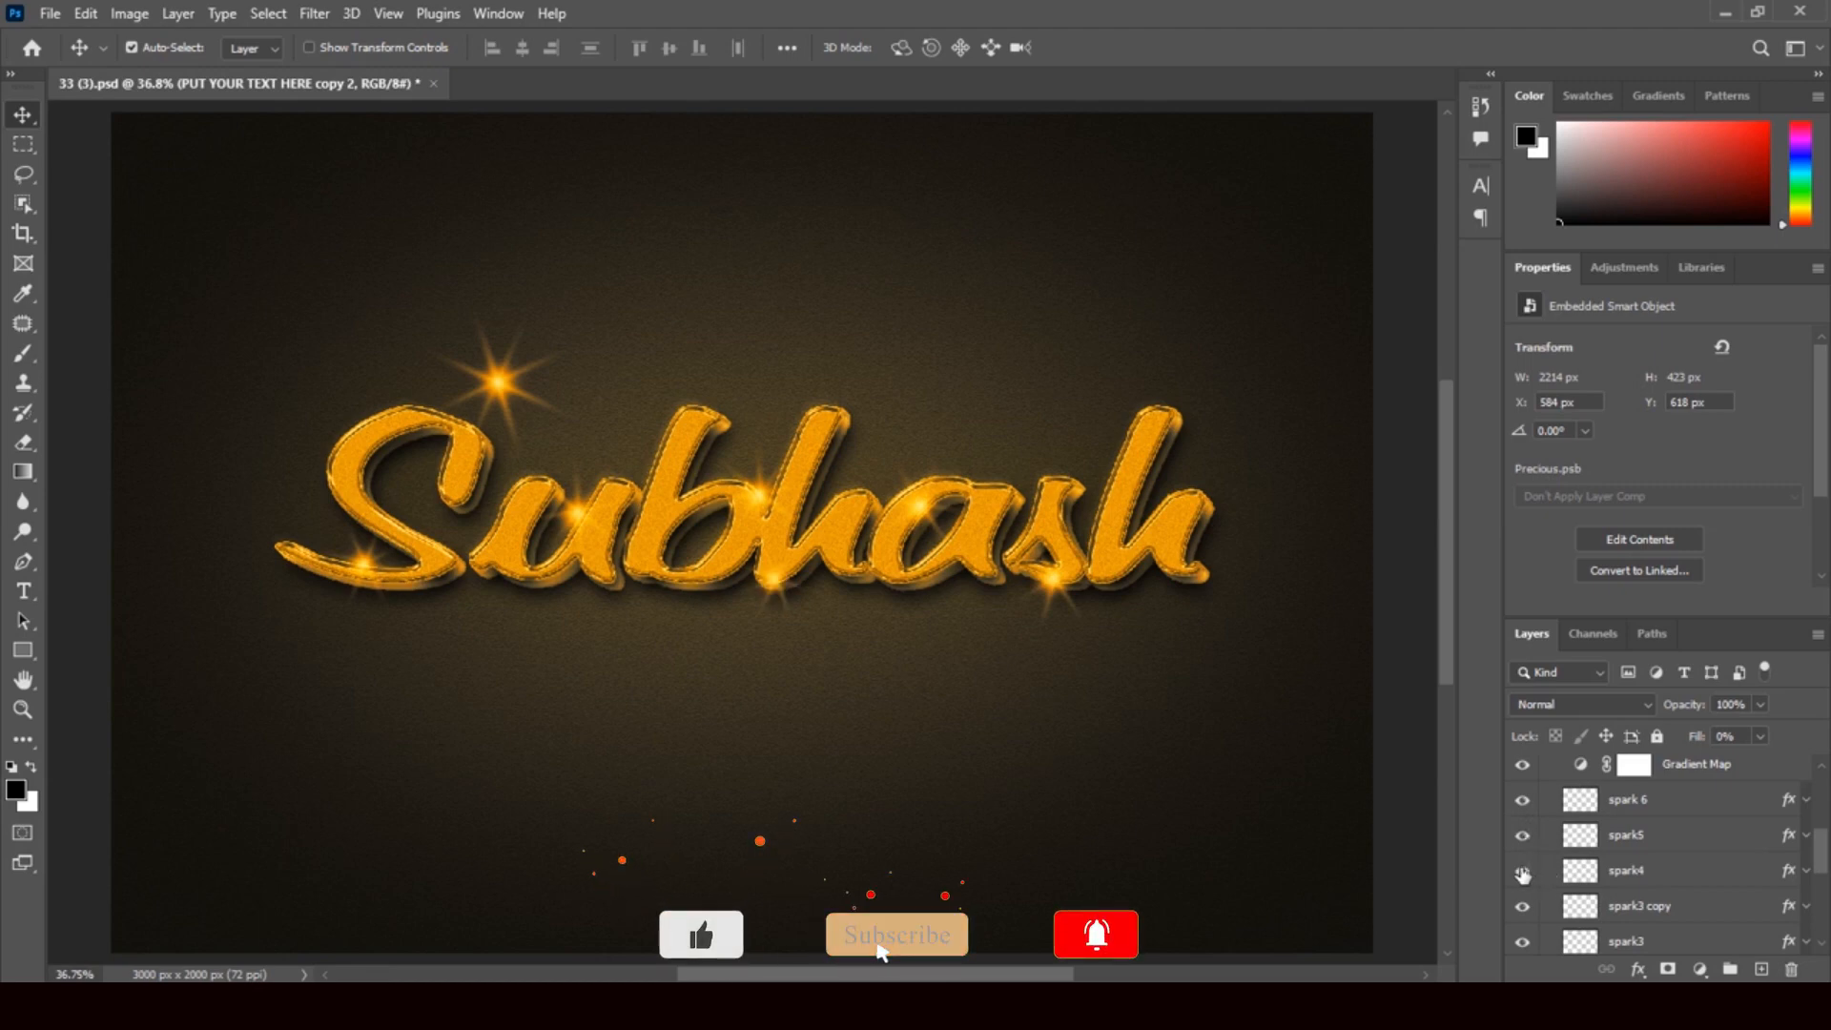
{"action": "left_click_drag", "start_coordinate": [1820, 855], "coordinate": [1822, 879]}
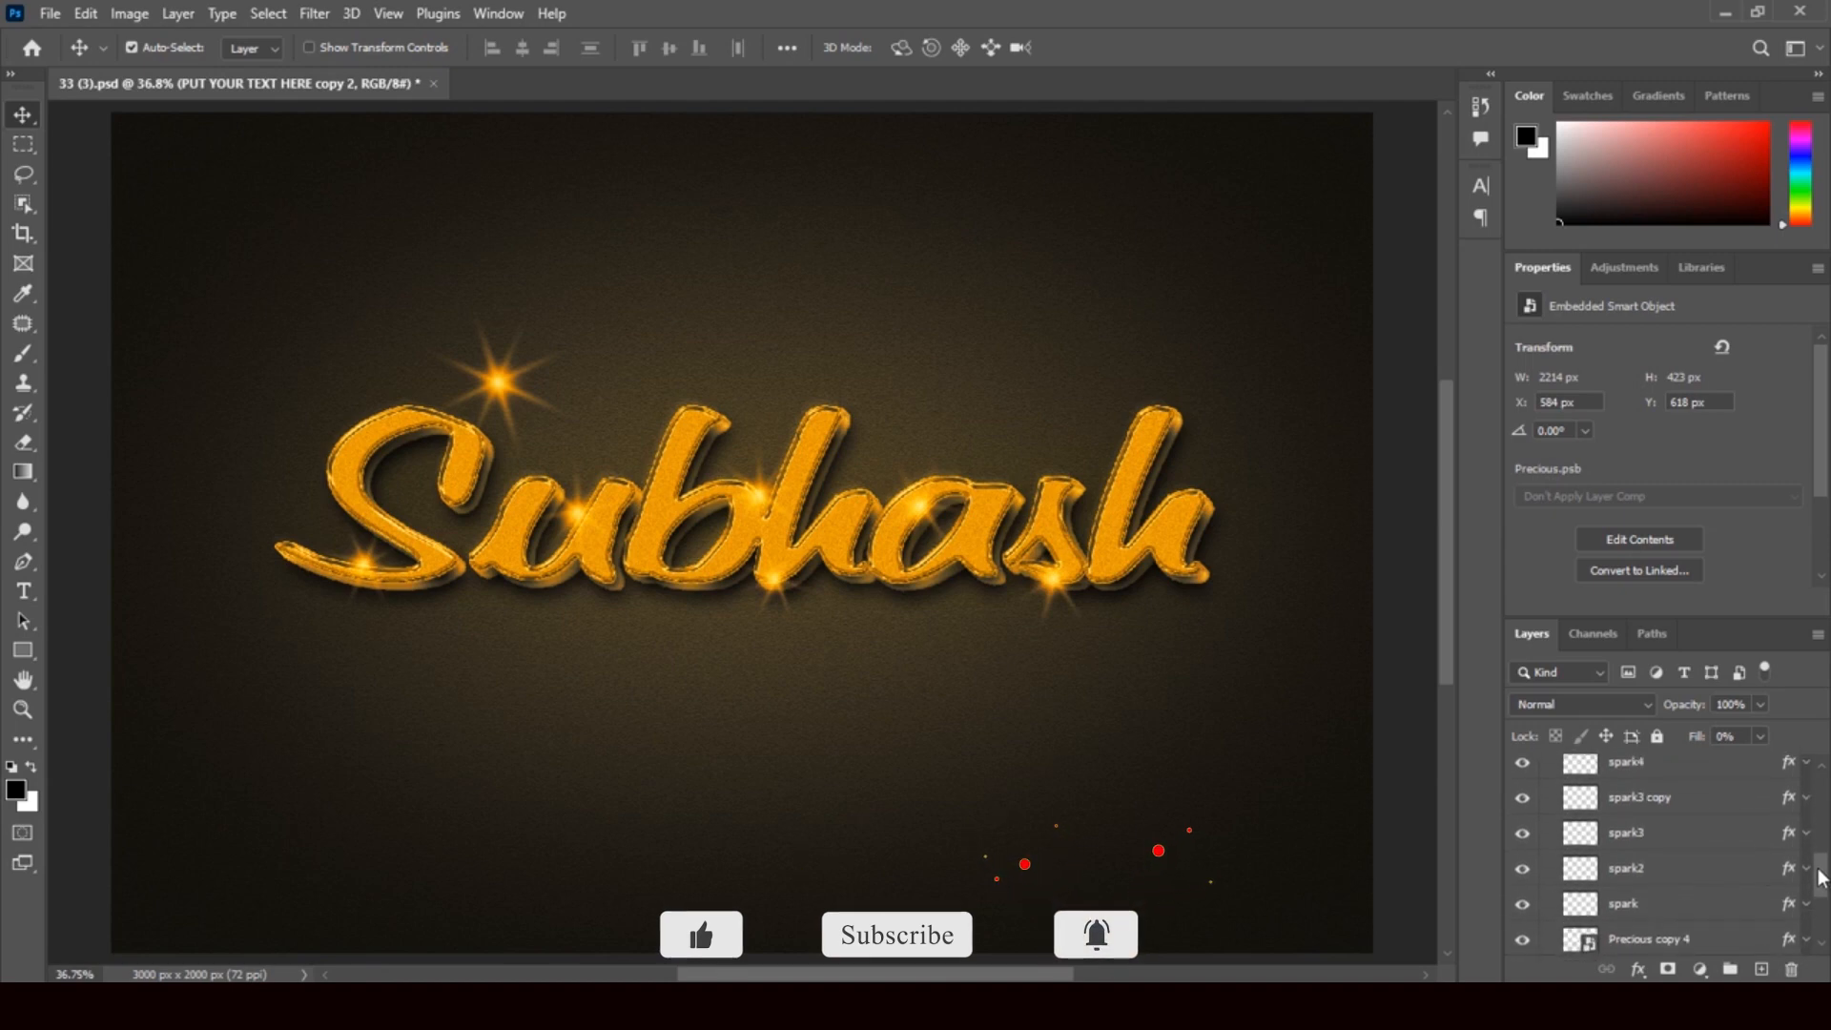
{"action": "left_click", "coordinate": [1522, 764]}
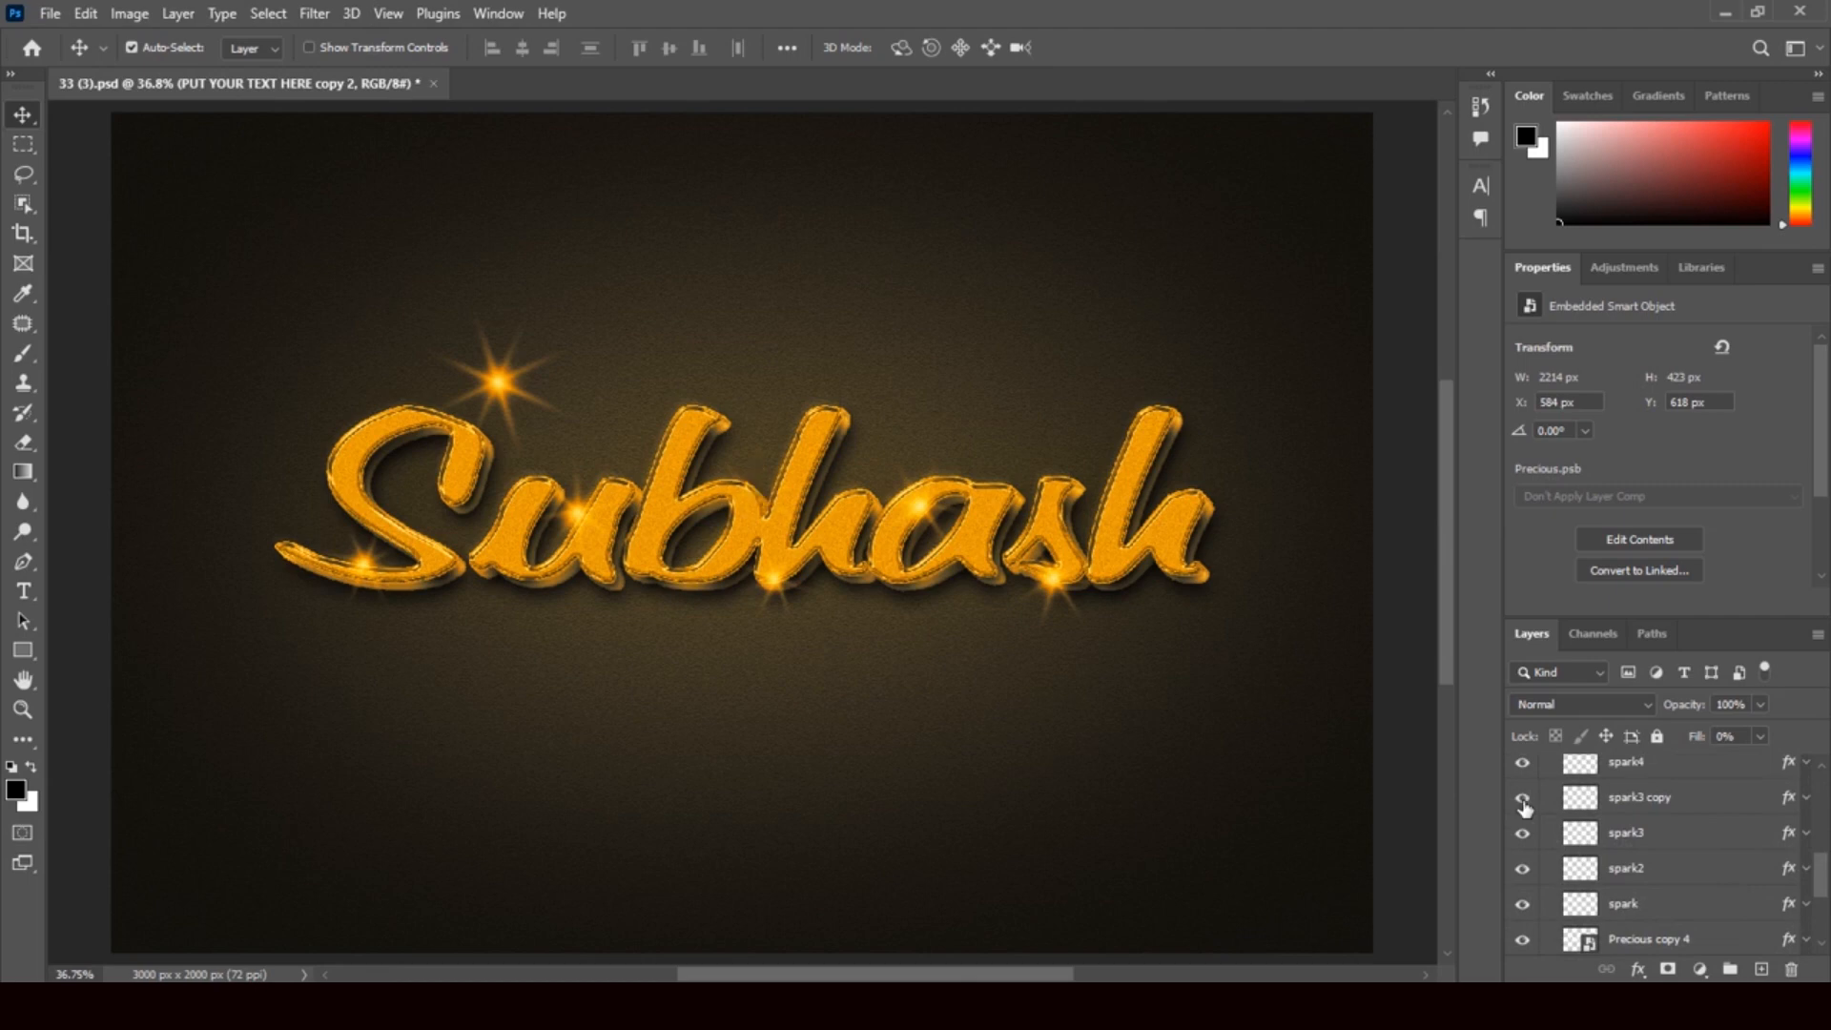
{"action": "left_click", "coordinate": [1522, 798]}
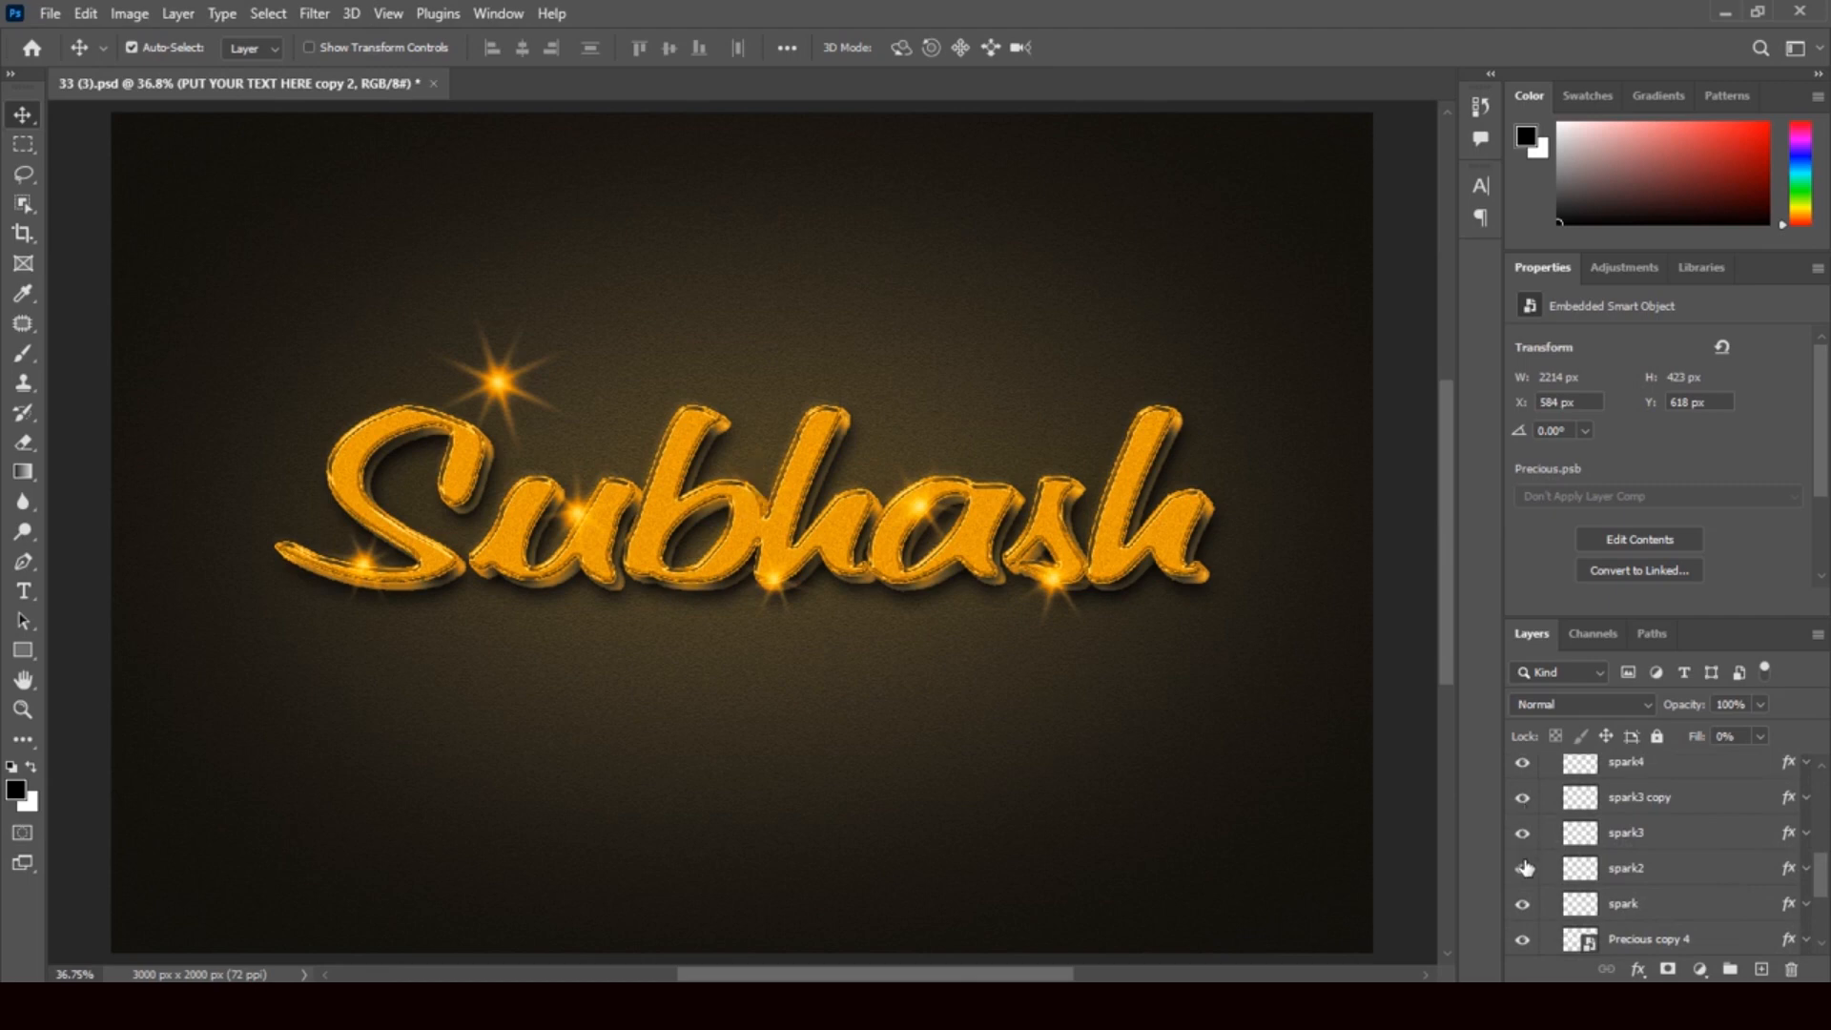
Move the spark layer's large sparkle onto the top edge of the first letter, at X 489 px, Y 534 px.
{"action": "left_click", "coordinate": [1671, 906]}
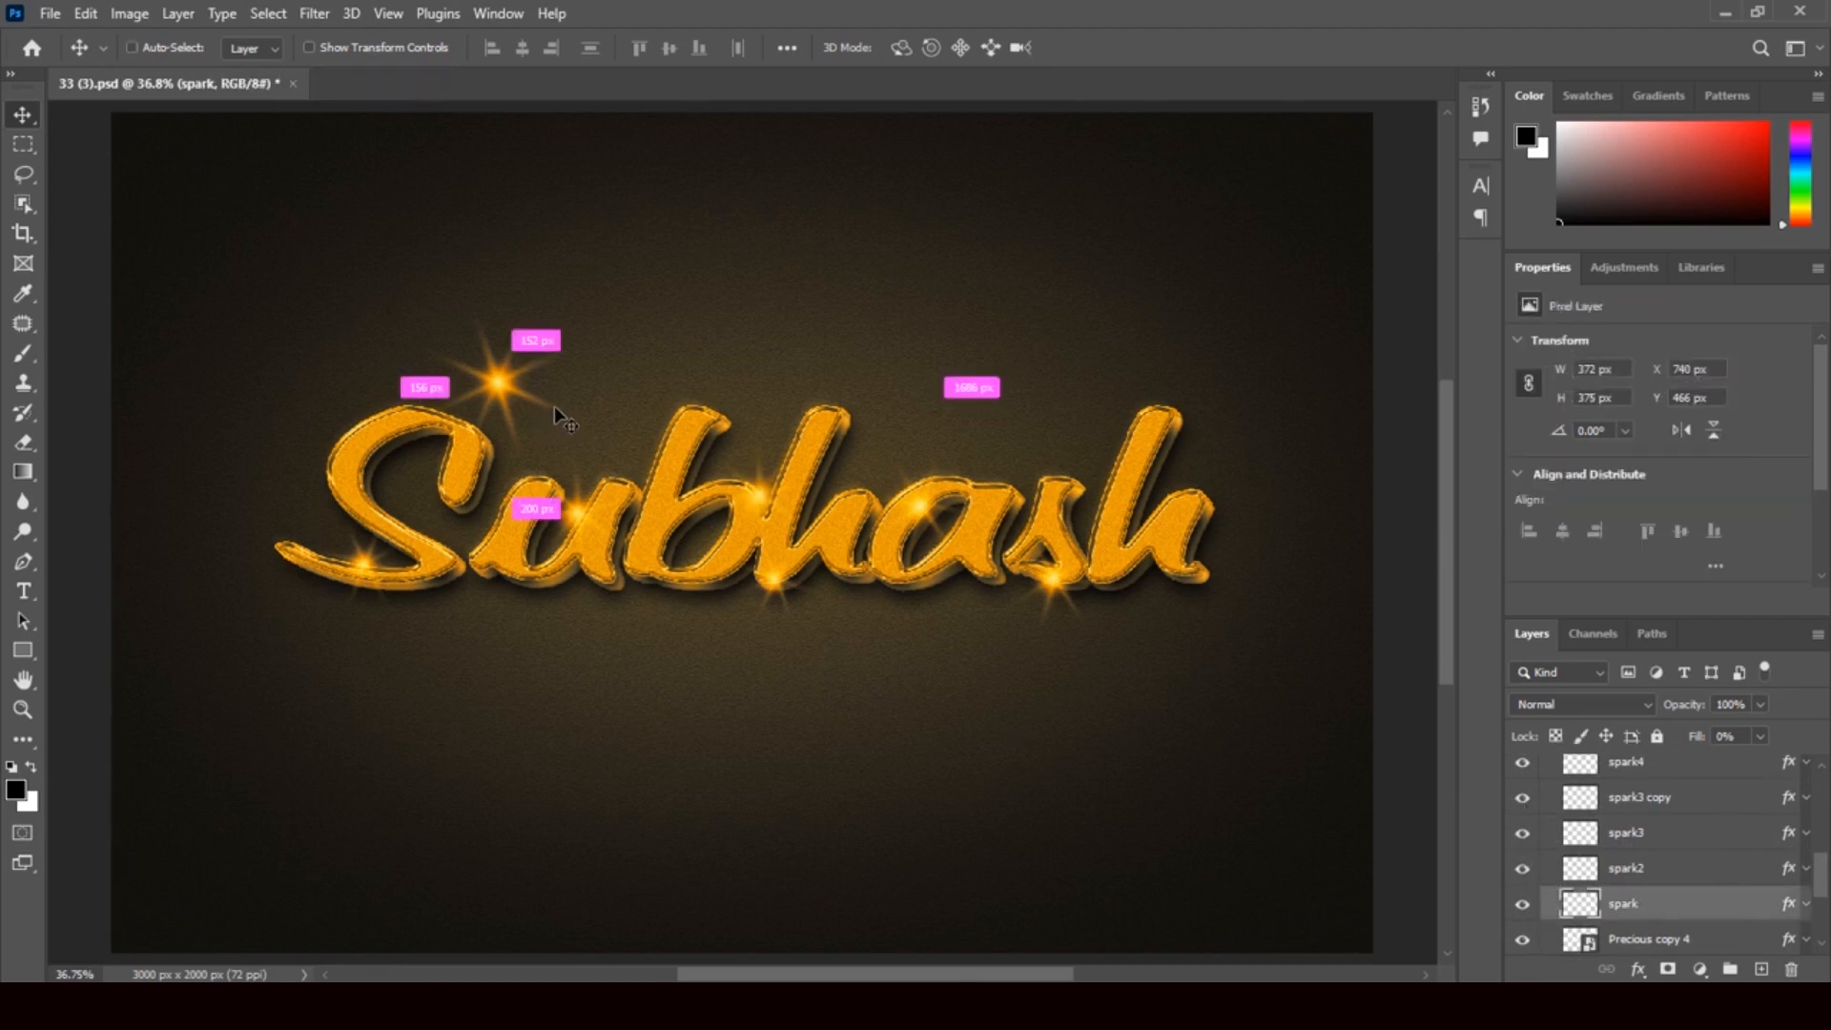
{"action": "key", "text": "ctrl+t"}
{"action": "left_click_drag", "start_coordinate": [540, 429], "coordinate": [461, 463]}
{"action": "key", "text": "Return"}
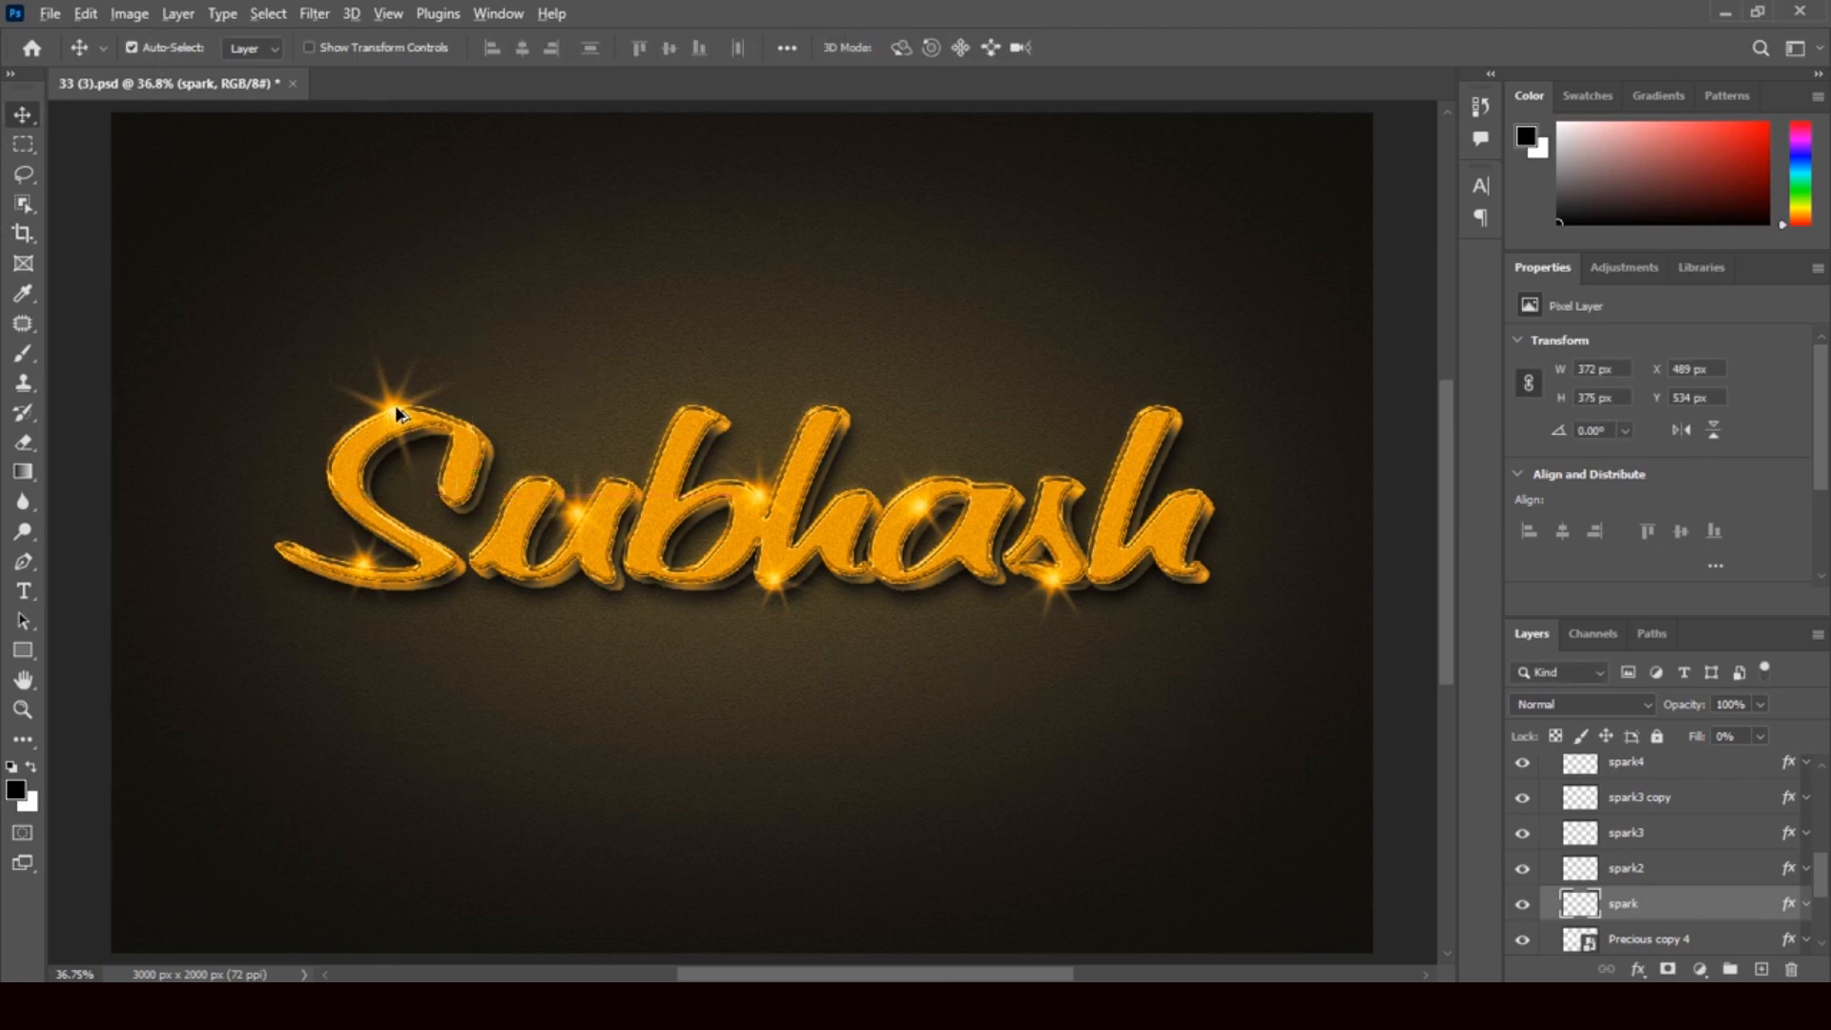
Duplicate the spark layer and place the copy on the top tip of the last letter, at X 2347 px, Y 545 px.
{"action": "left_click_drag", "start_coordinate": [395, 405], "coordinate": [611, 422]}
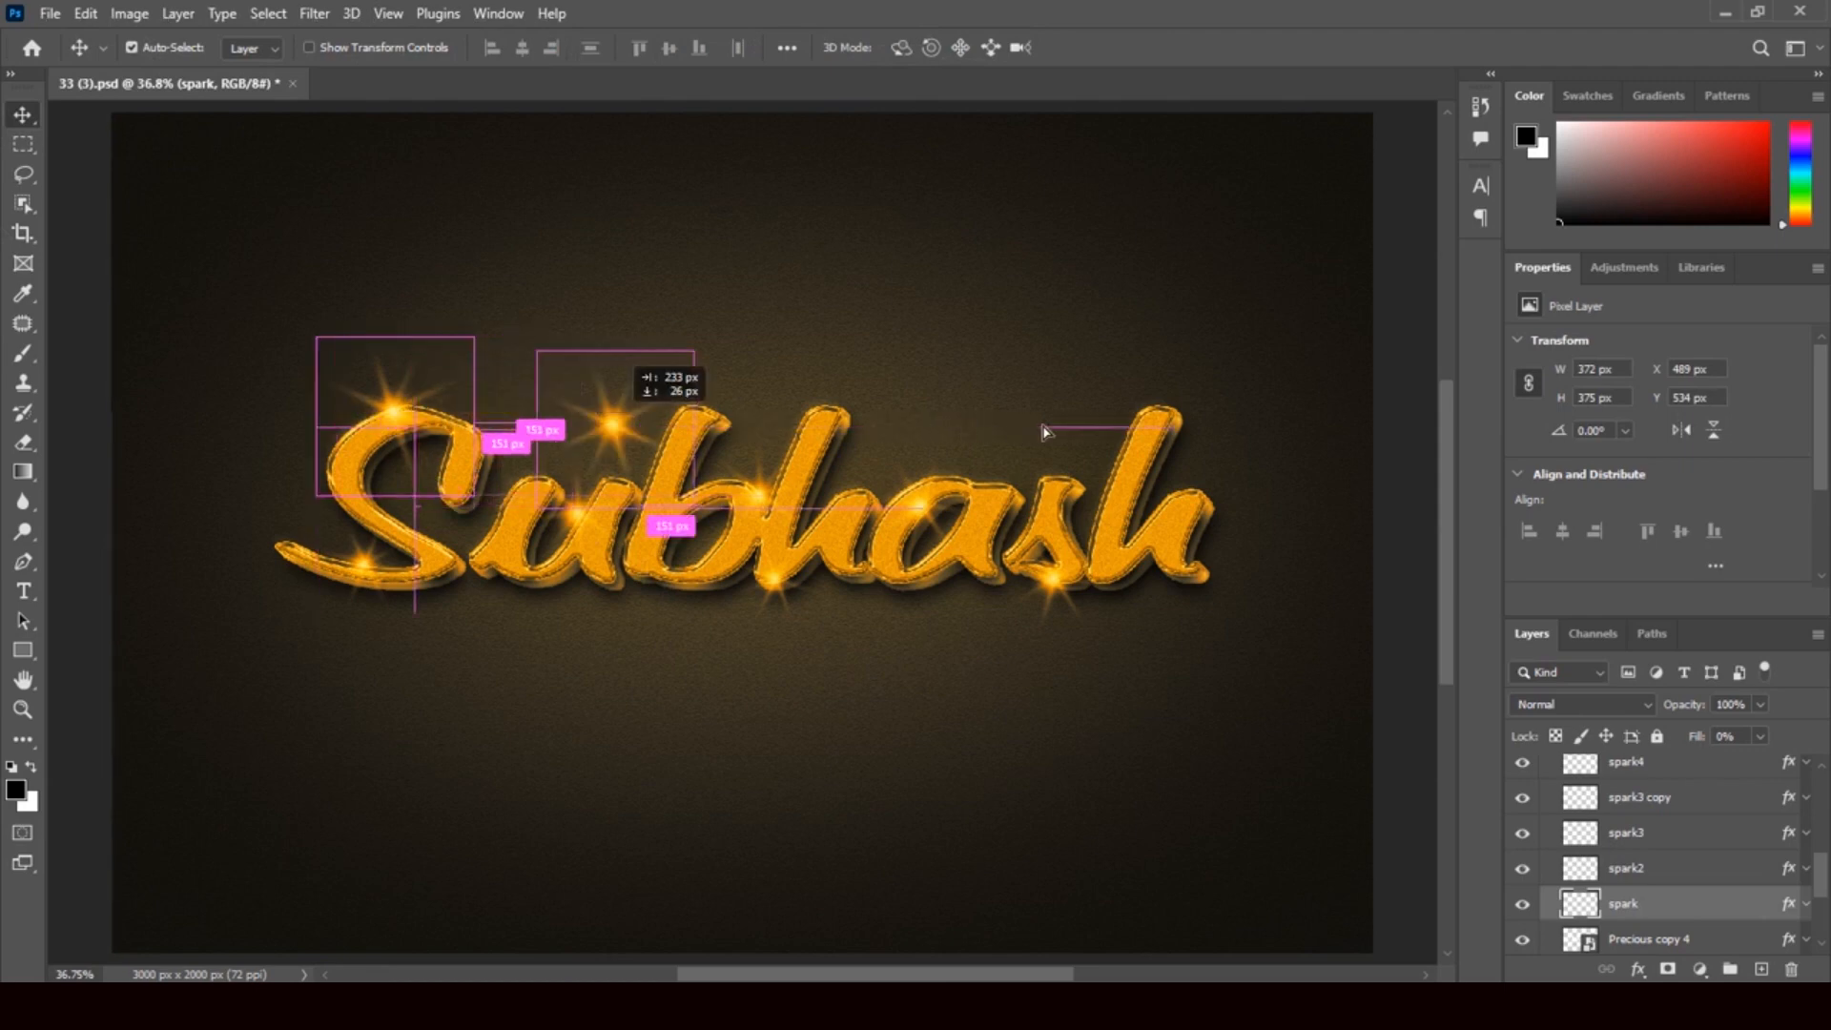
{"action": "left_click_drag", "start_coordinate": [1043, 431], "coordinate": [1173, 417]}
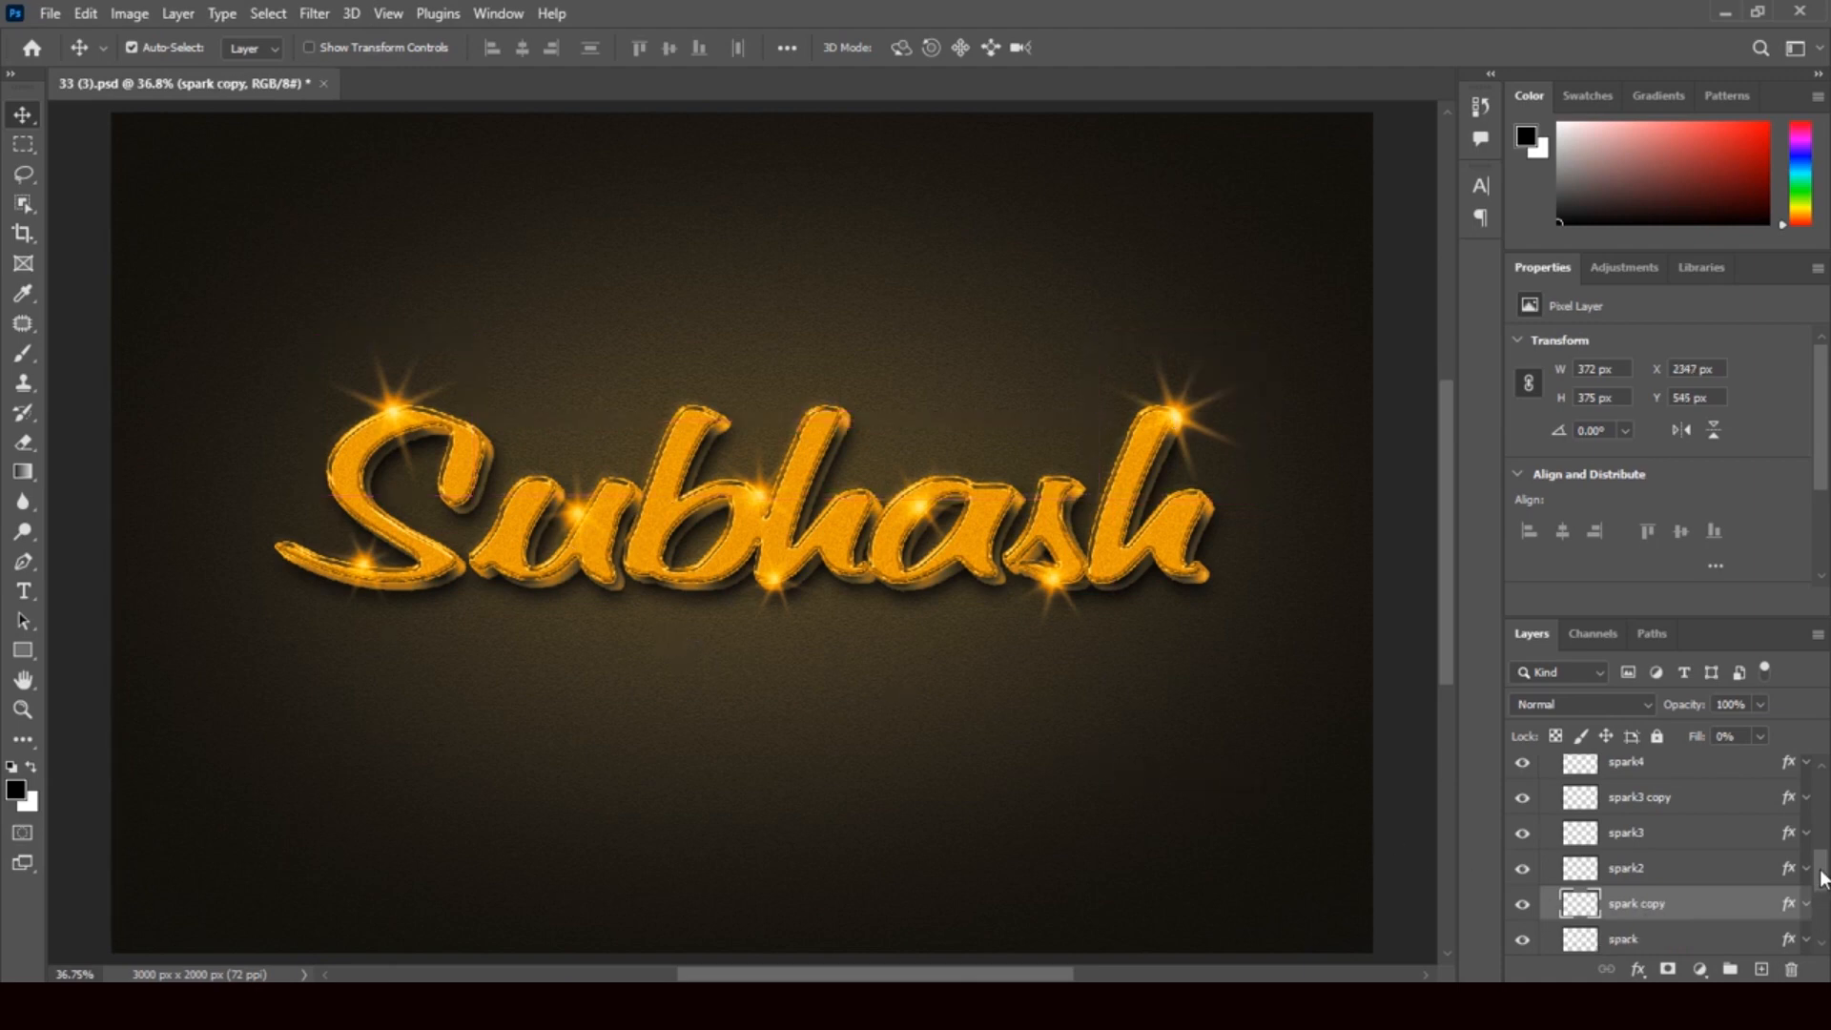
{"action": "left_click_drag", "start_coordinate": [1822, 877], "coordinate": [1815, 931]}
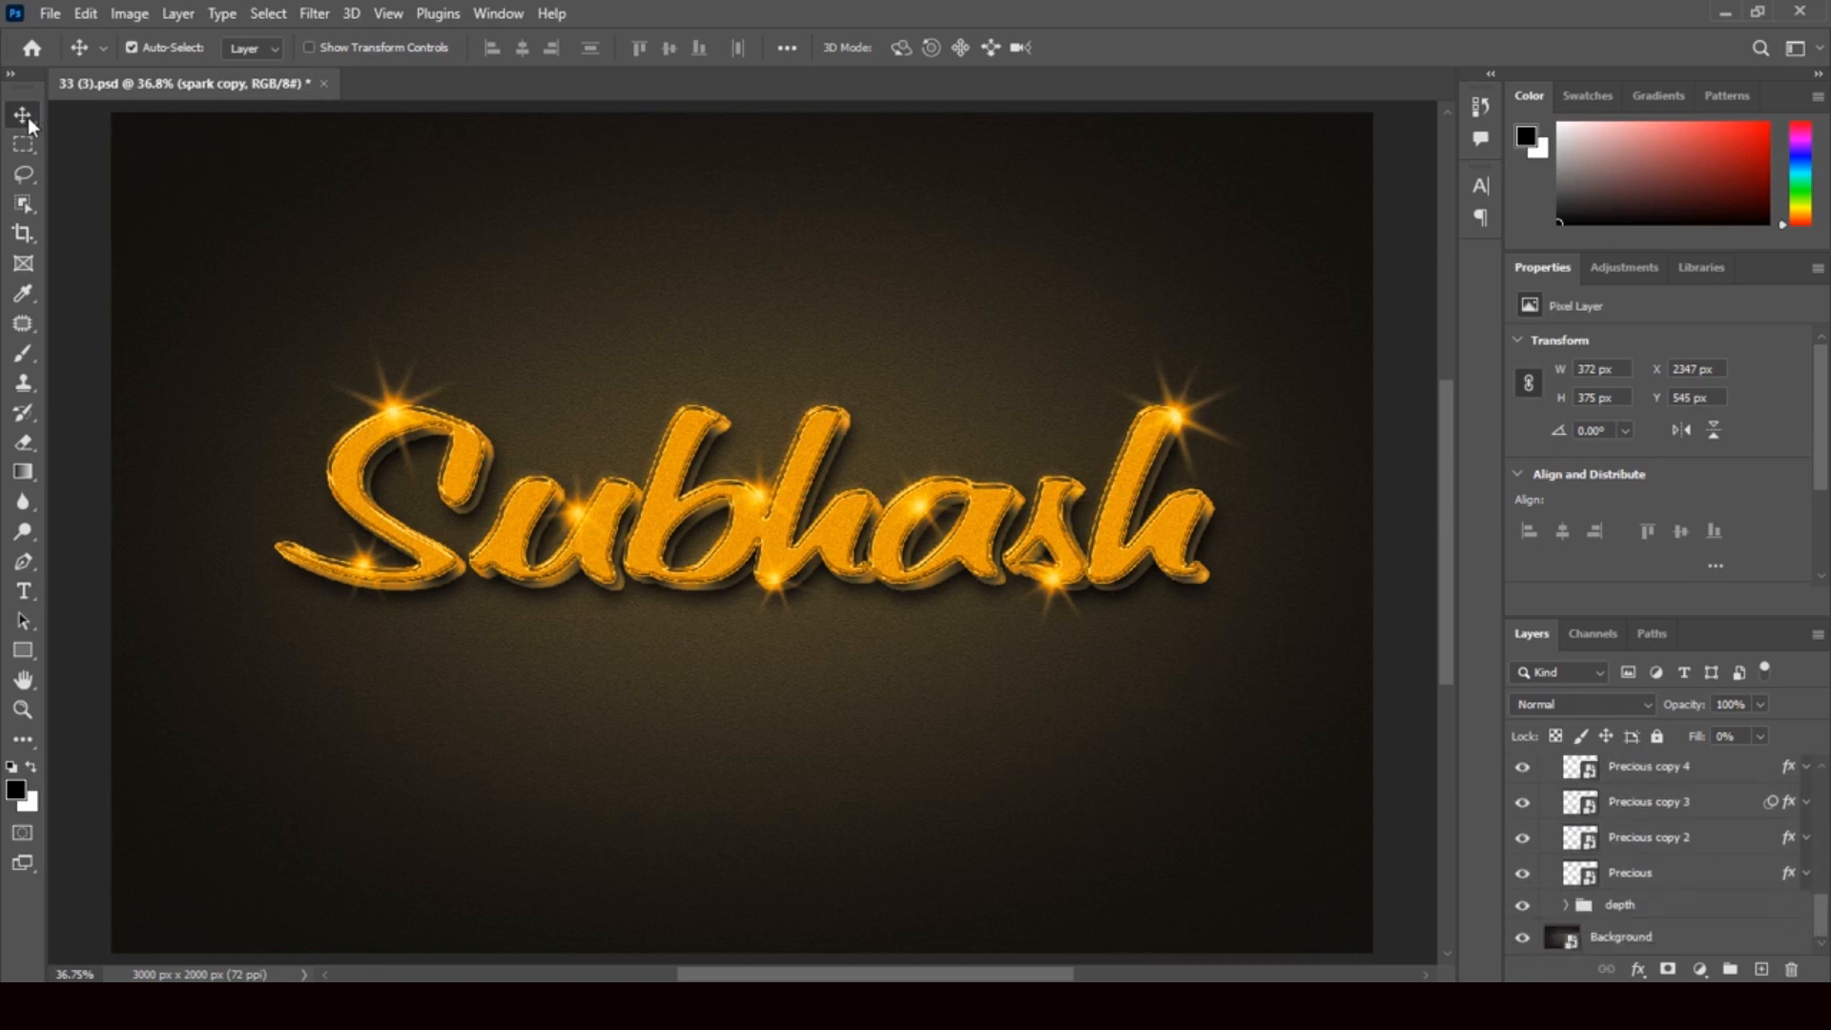
Close 33 (3).psd without saving its changes and open 43.psd from the Downloads folder in Photoshop.
{"action": "left_click", "coordinate": [325, 83]}
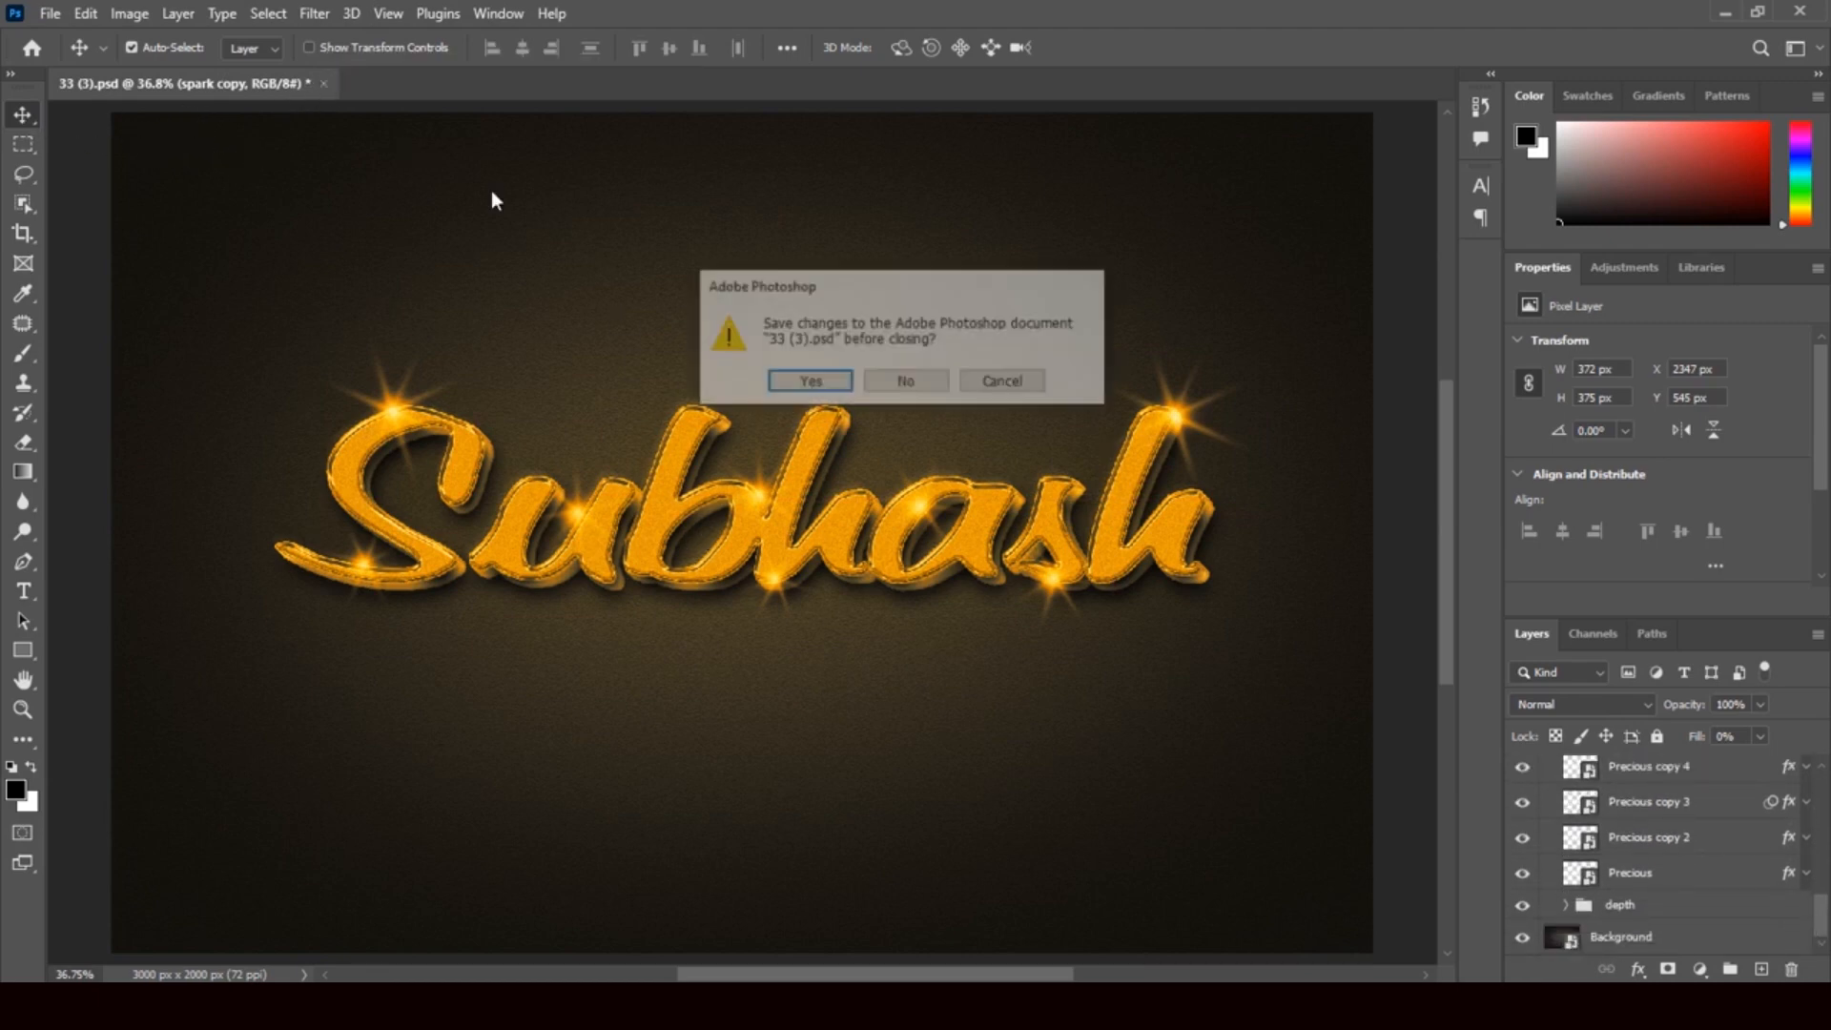
{"action": "left_click", "coordinate": [904, 382]}
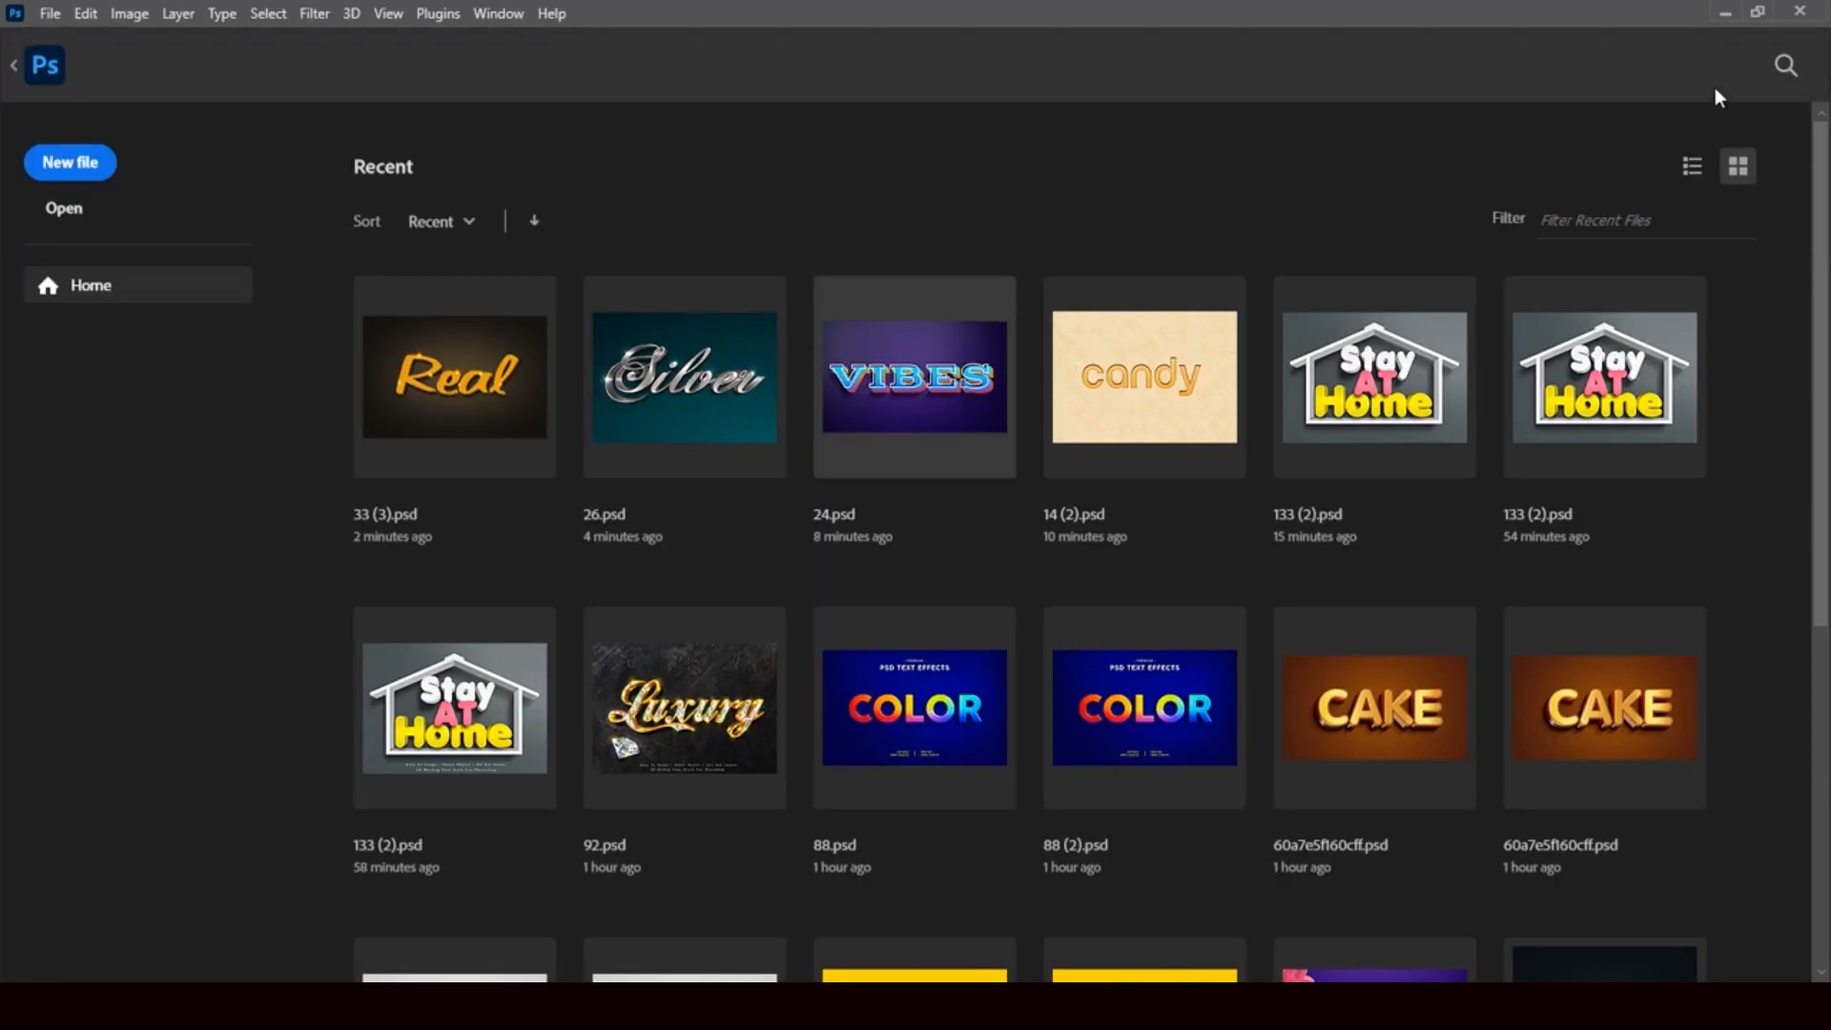
{"action": "left_click", "coordinate": [1725, 13]}
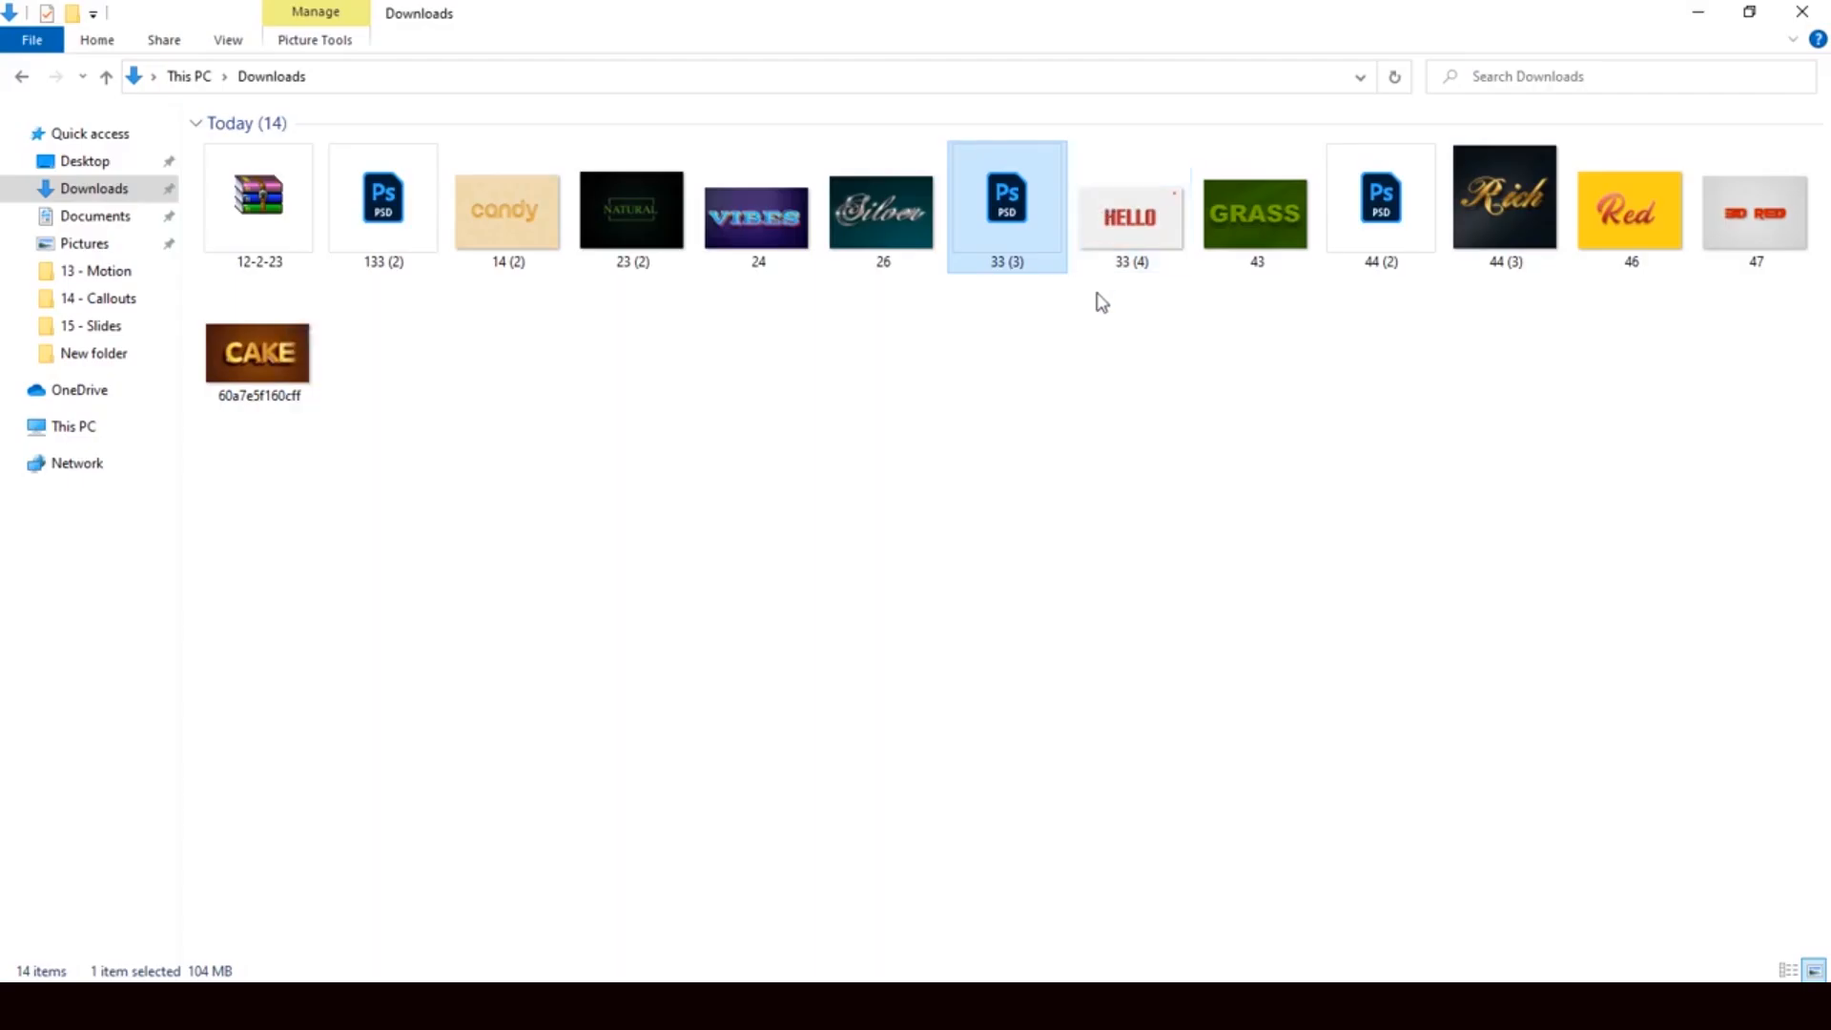
{"action": "left_click", "coordinate": [1264, 255]}
{"action": "left_click_drag", "start_coordinate": [1268, 229], "coordinate": [901, 665]}
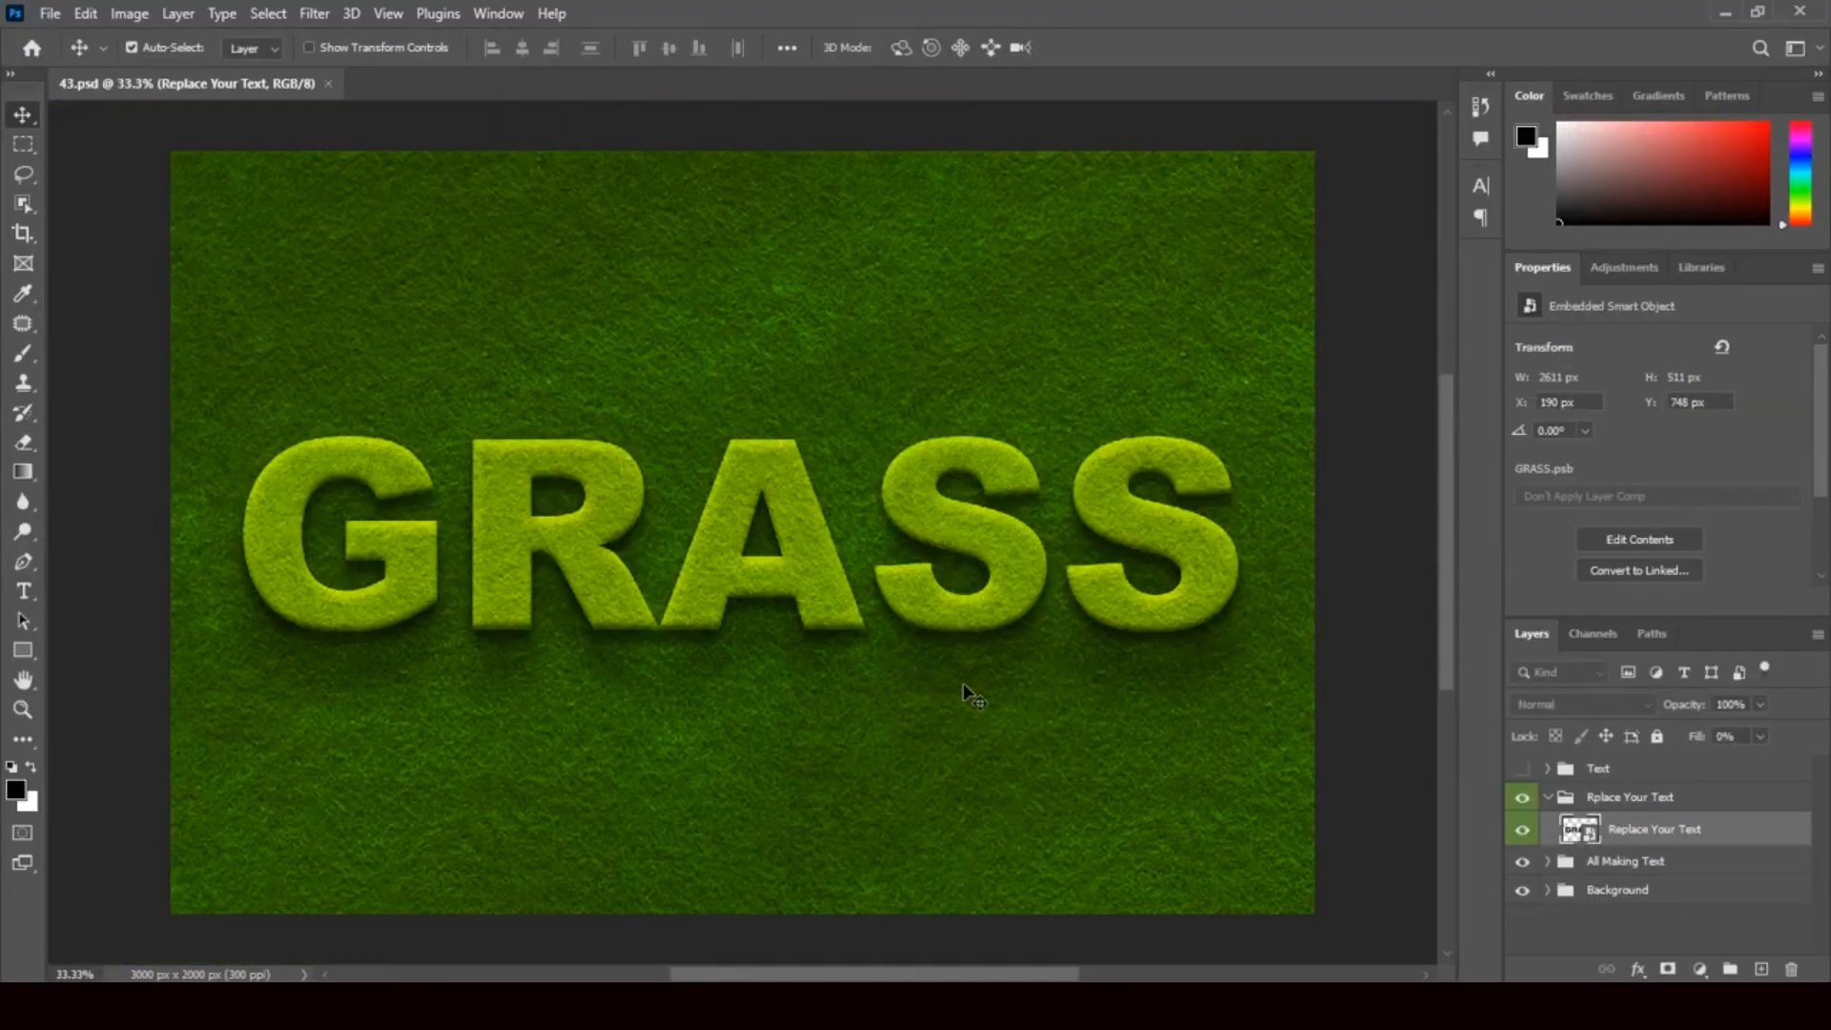
Open the contents of the Replace Your Text smart object and retype its text as GRASS.
{"action": "double_click", "coordinate": [1582, 831]}
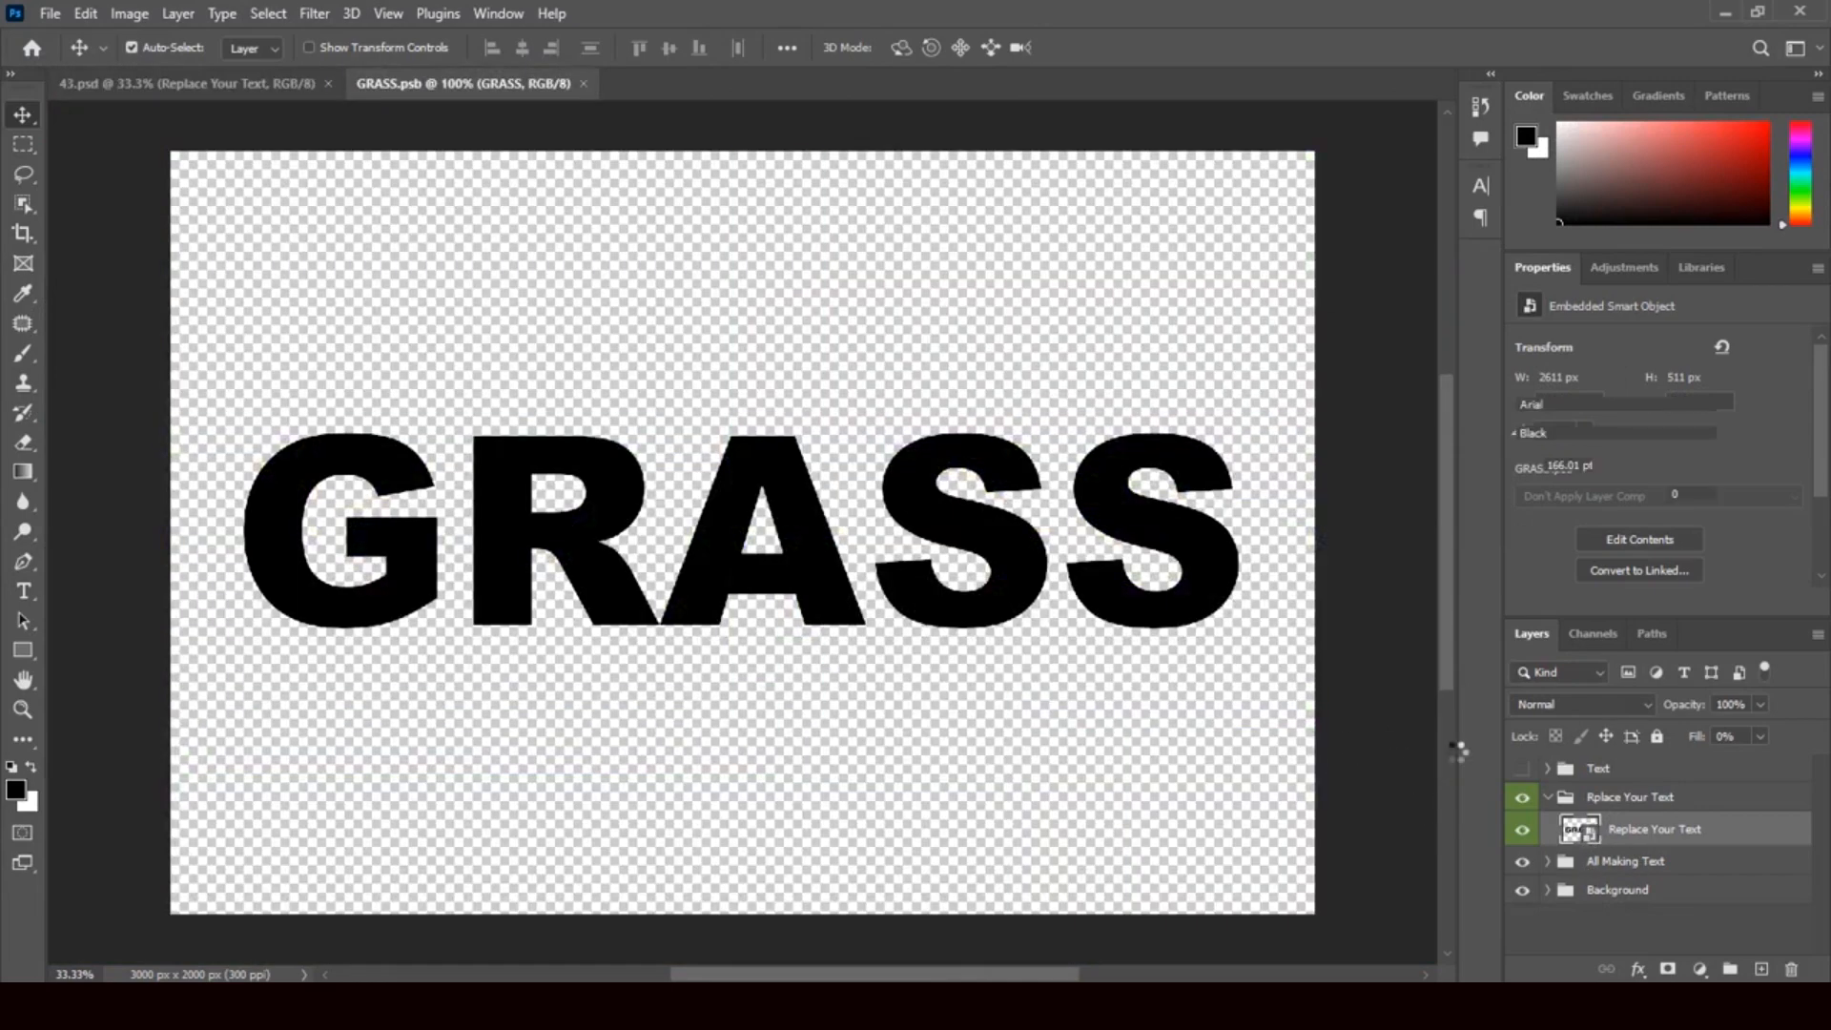
{"action": "double_click", "coordinate": [1562, 774]}
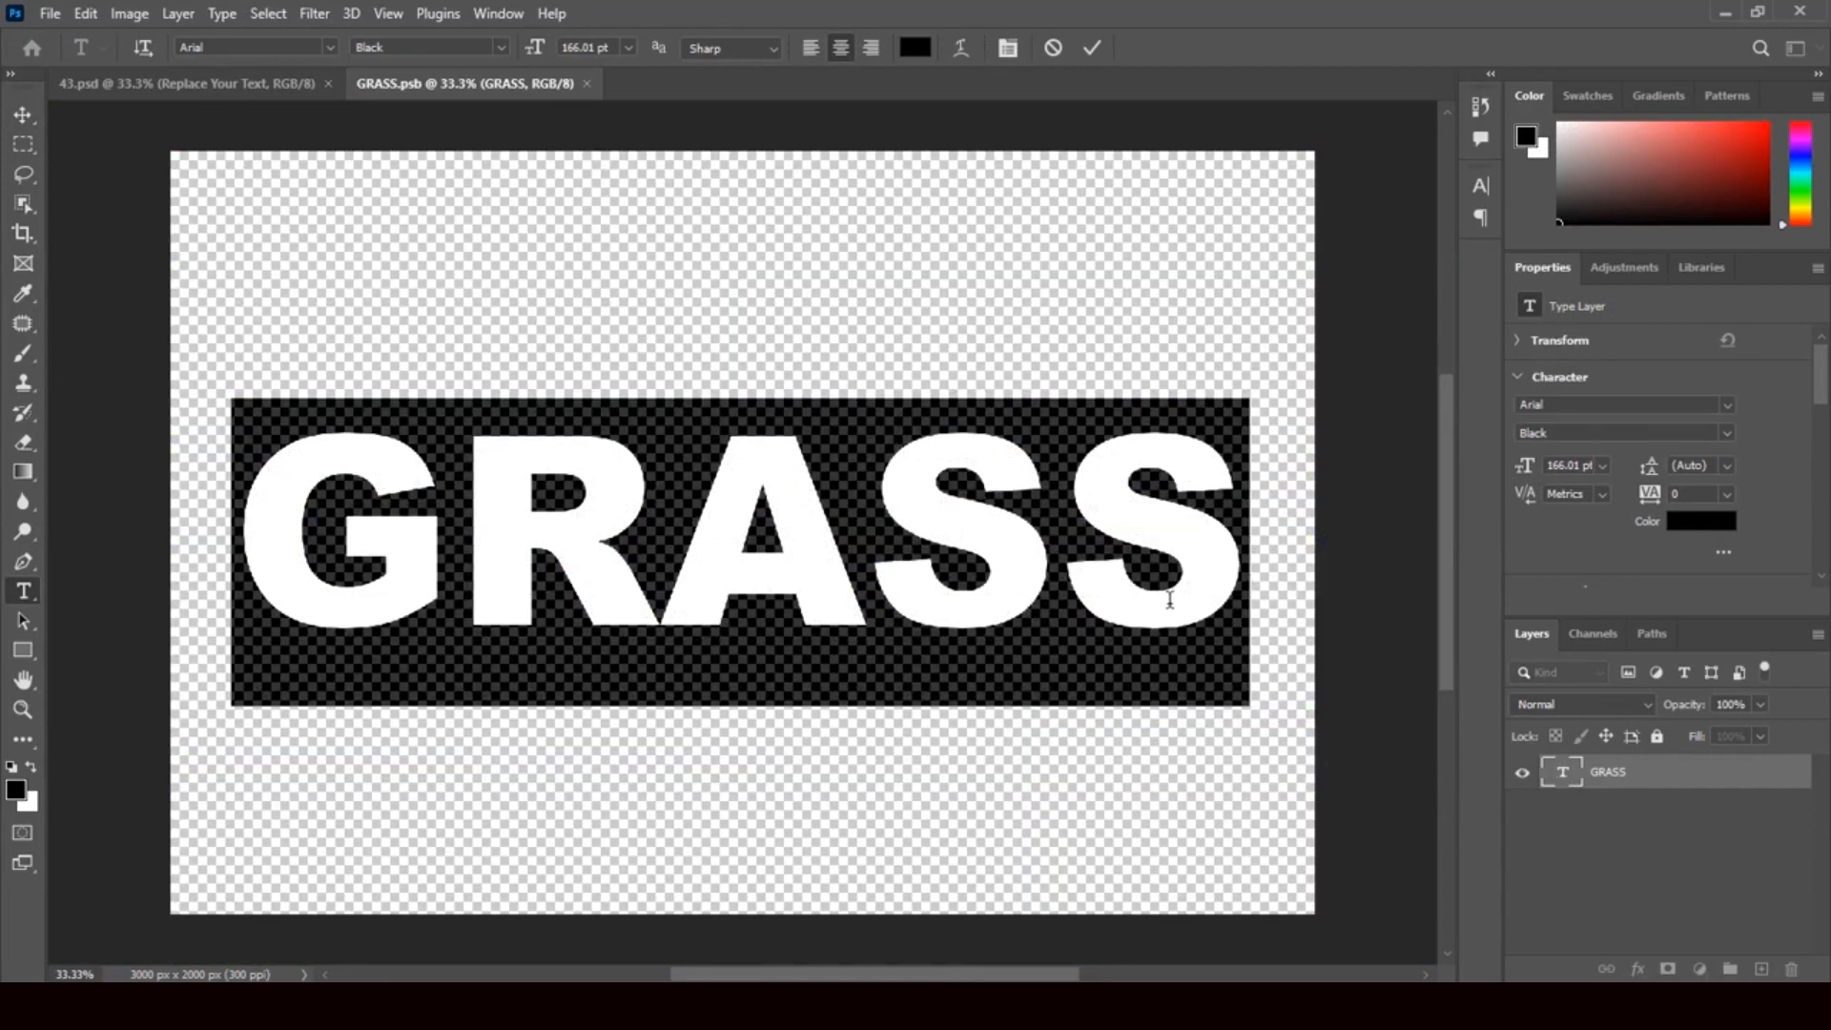
{"action": "type", "text": "Gra"}
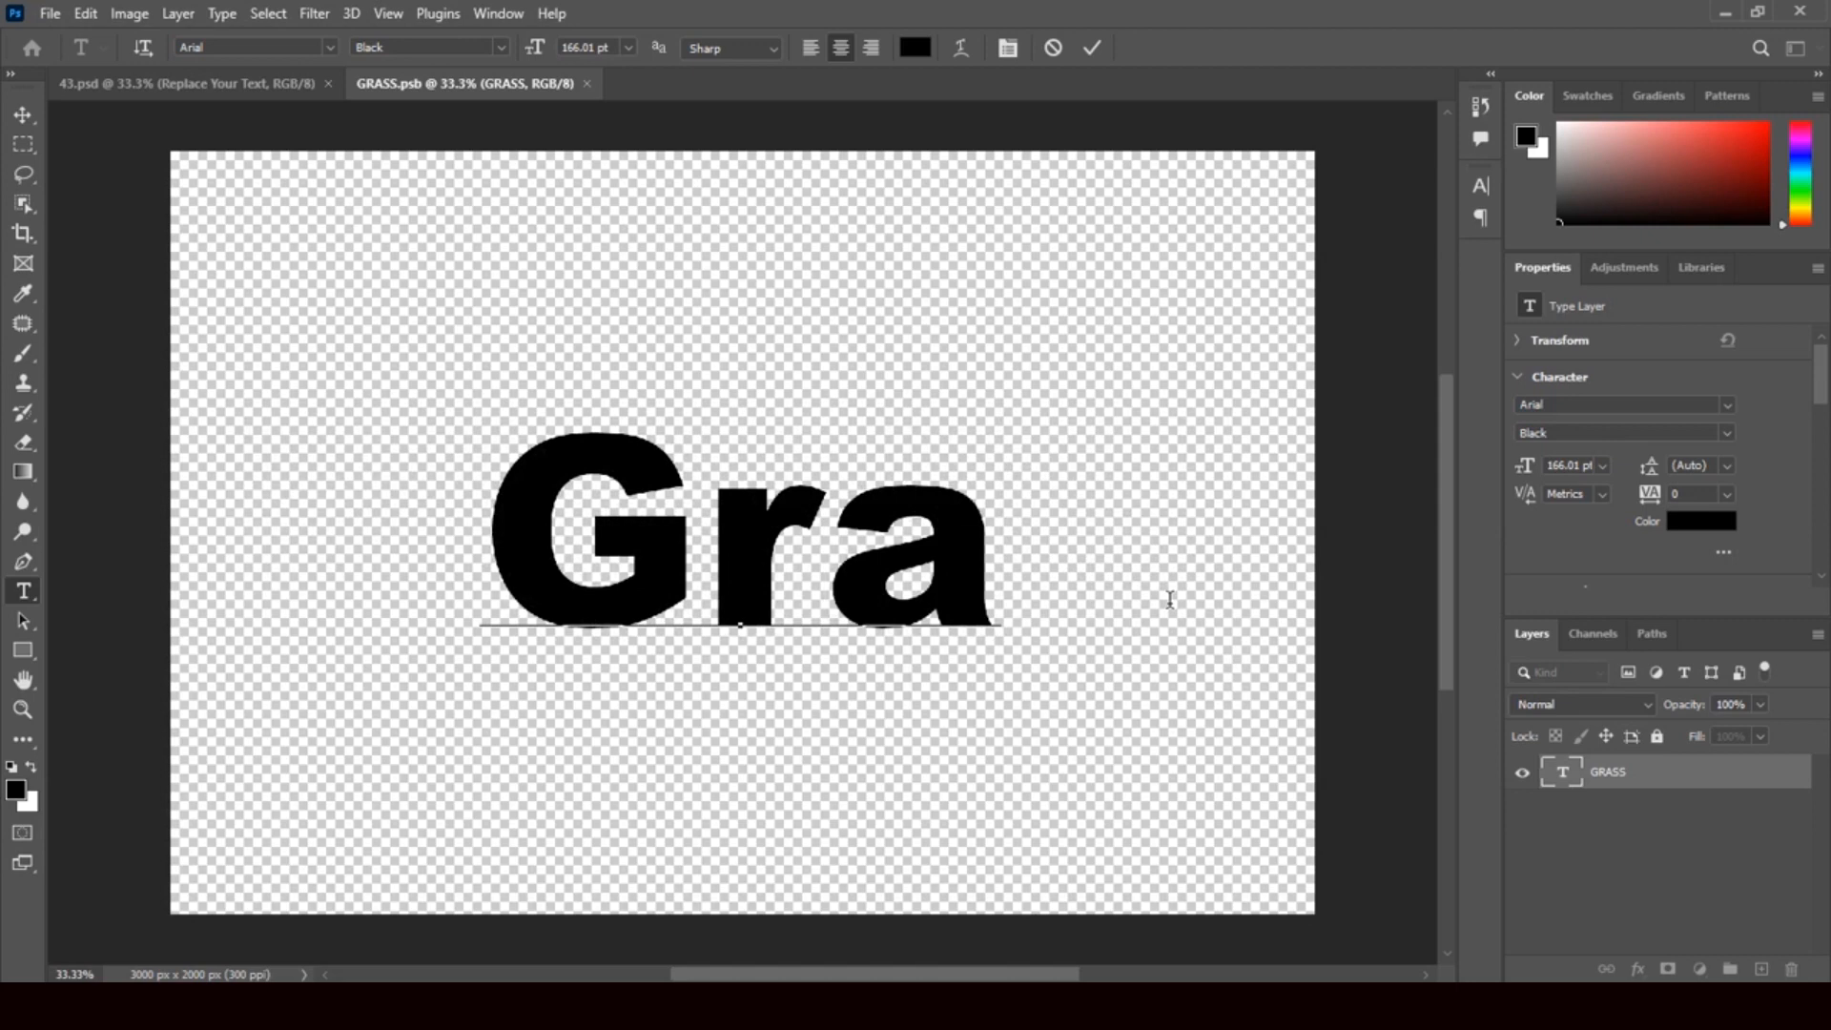
{"action": "key", "text": "BackSpace"}
{"action": "key", "text": "BackSpace"}
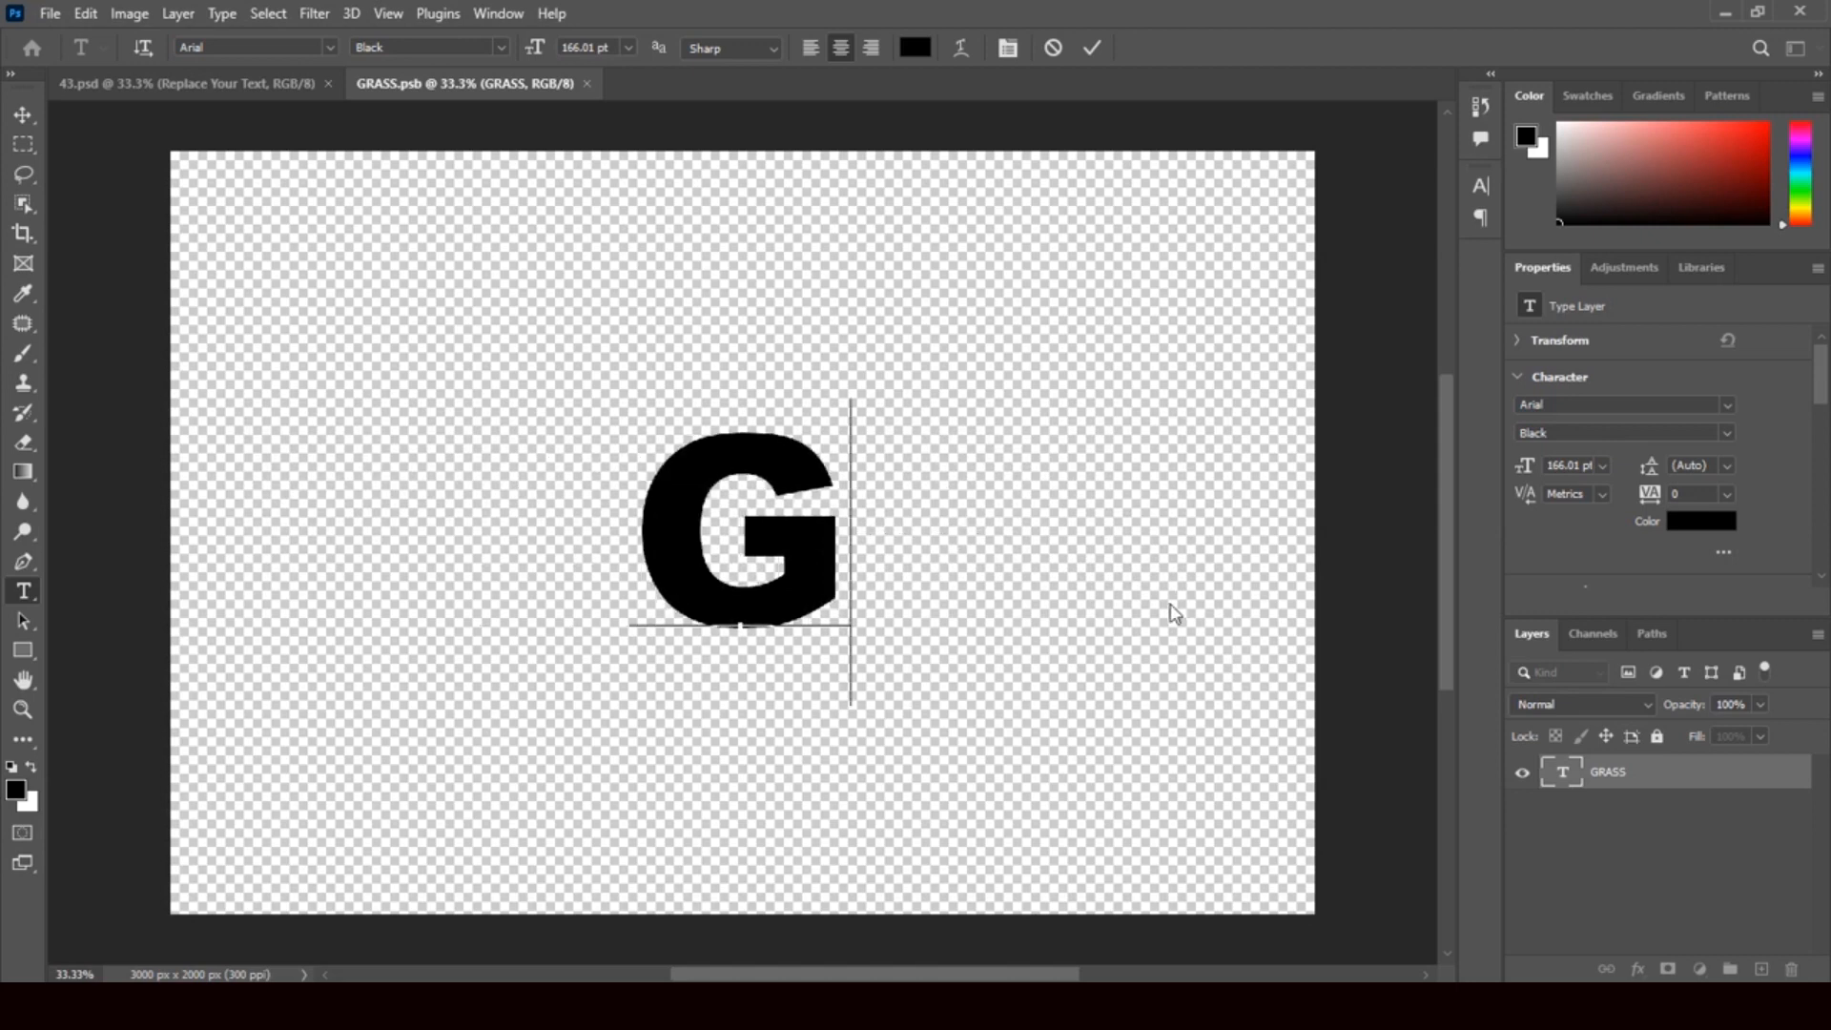
{"action": "type", "text": "RASS"}
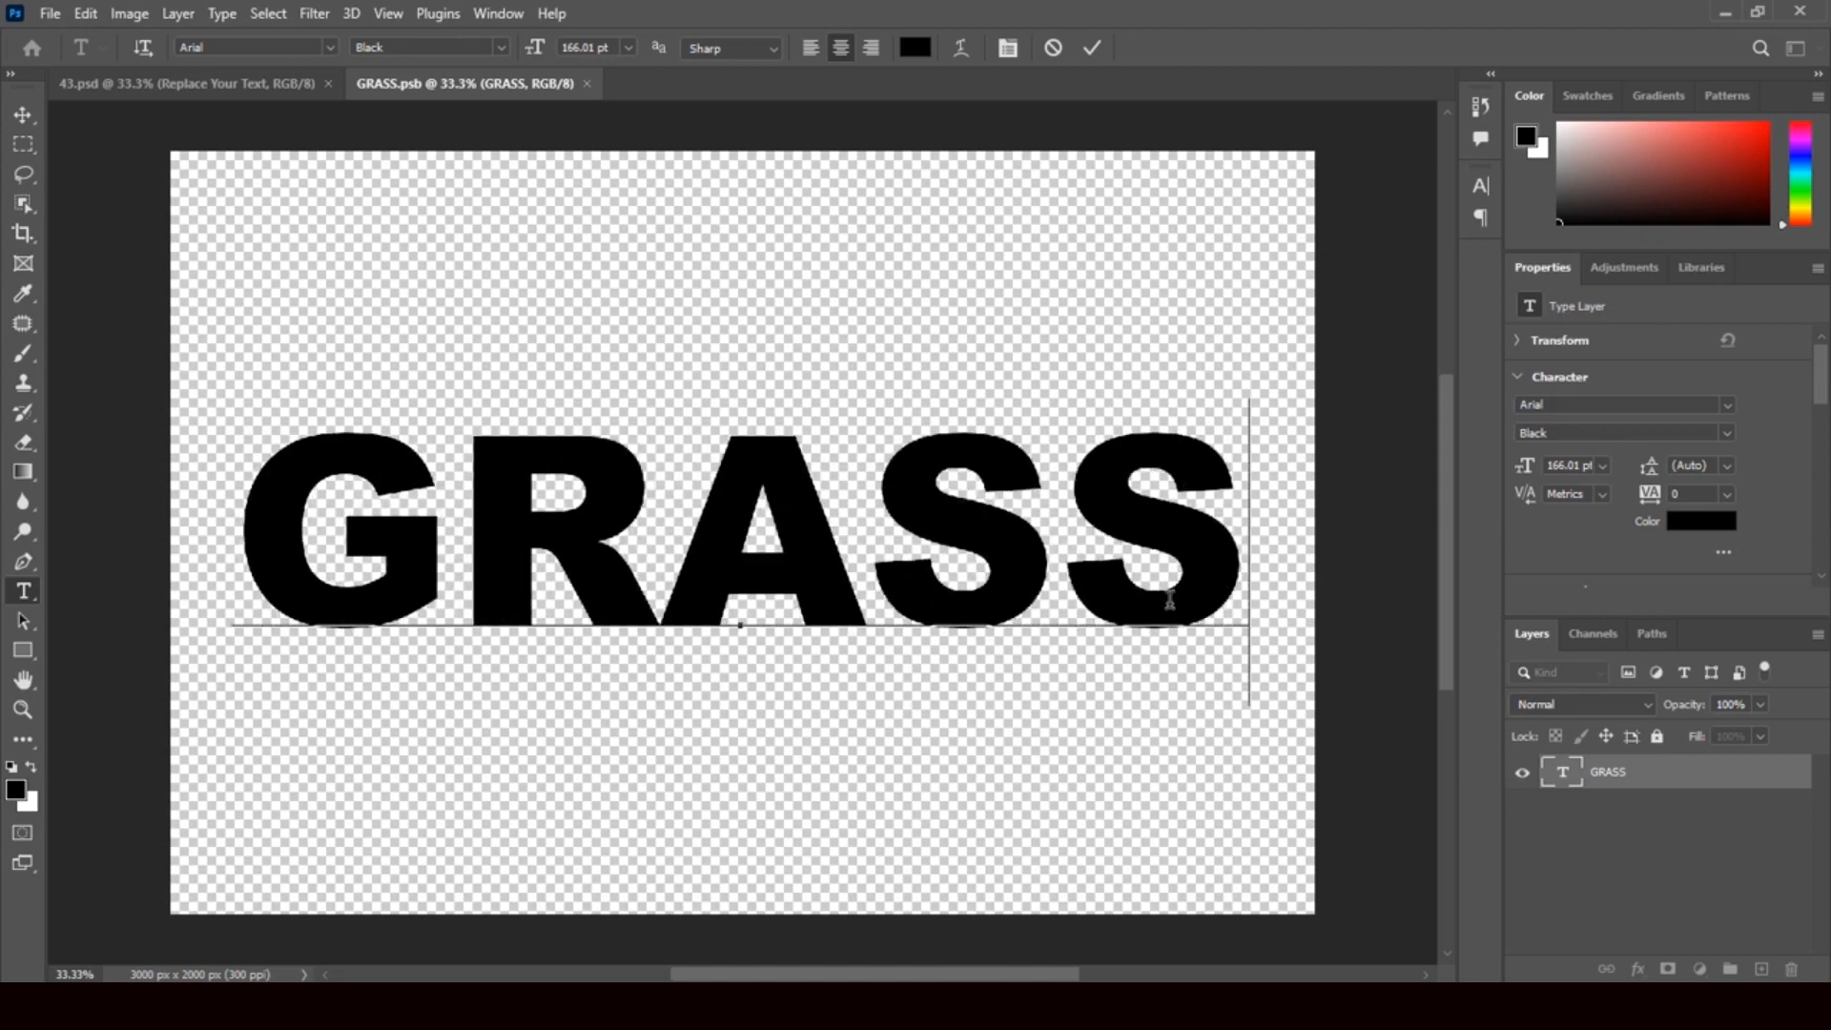
{"action": "left_click", "coordinate": [22, 114]}
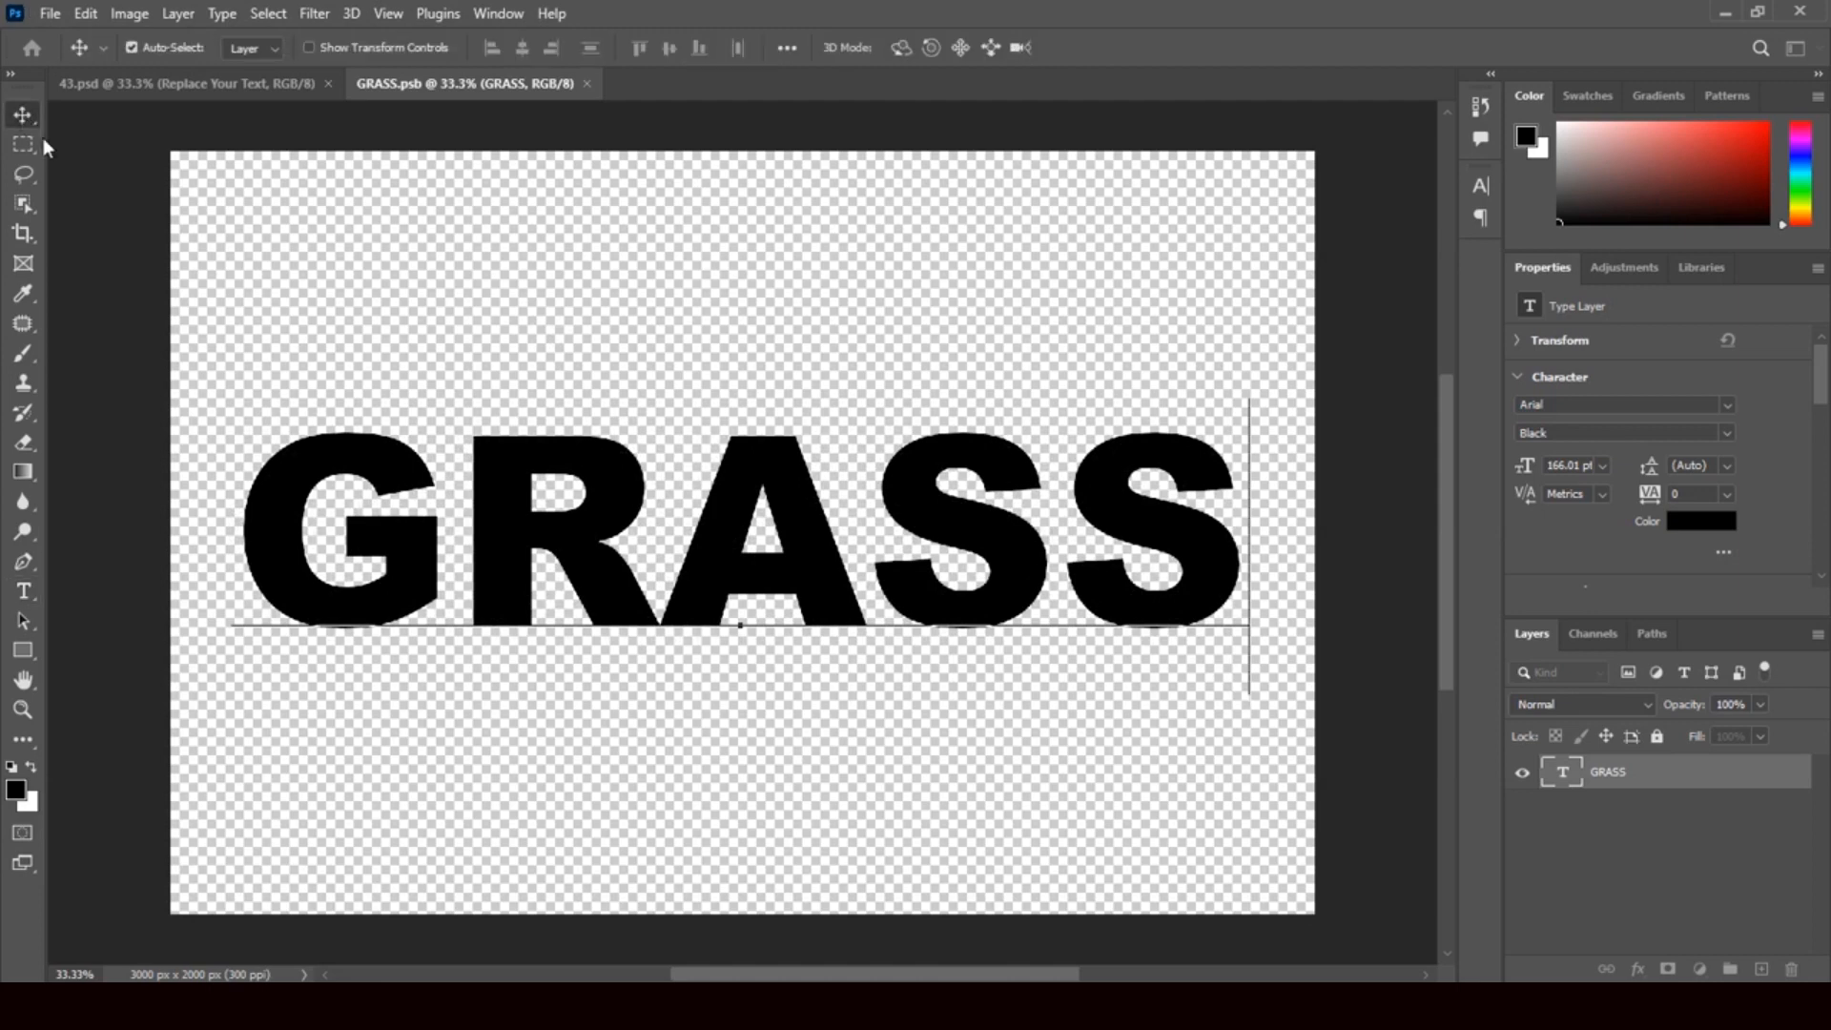
Shift the GRASS text slightly down and to the right, and change its font to AardvarkBold.
{"action": "left_click_drag", "start_coordinate": [979, 578], "coordinate": [1009, 595]}
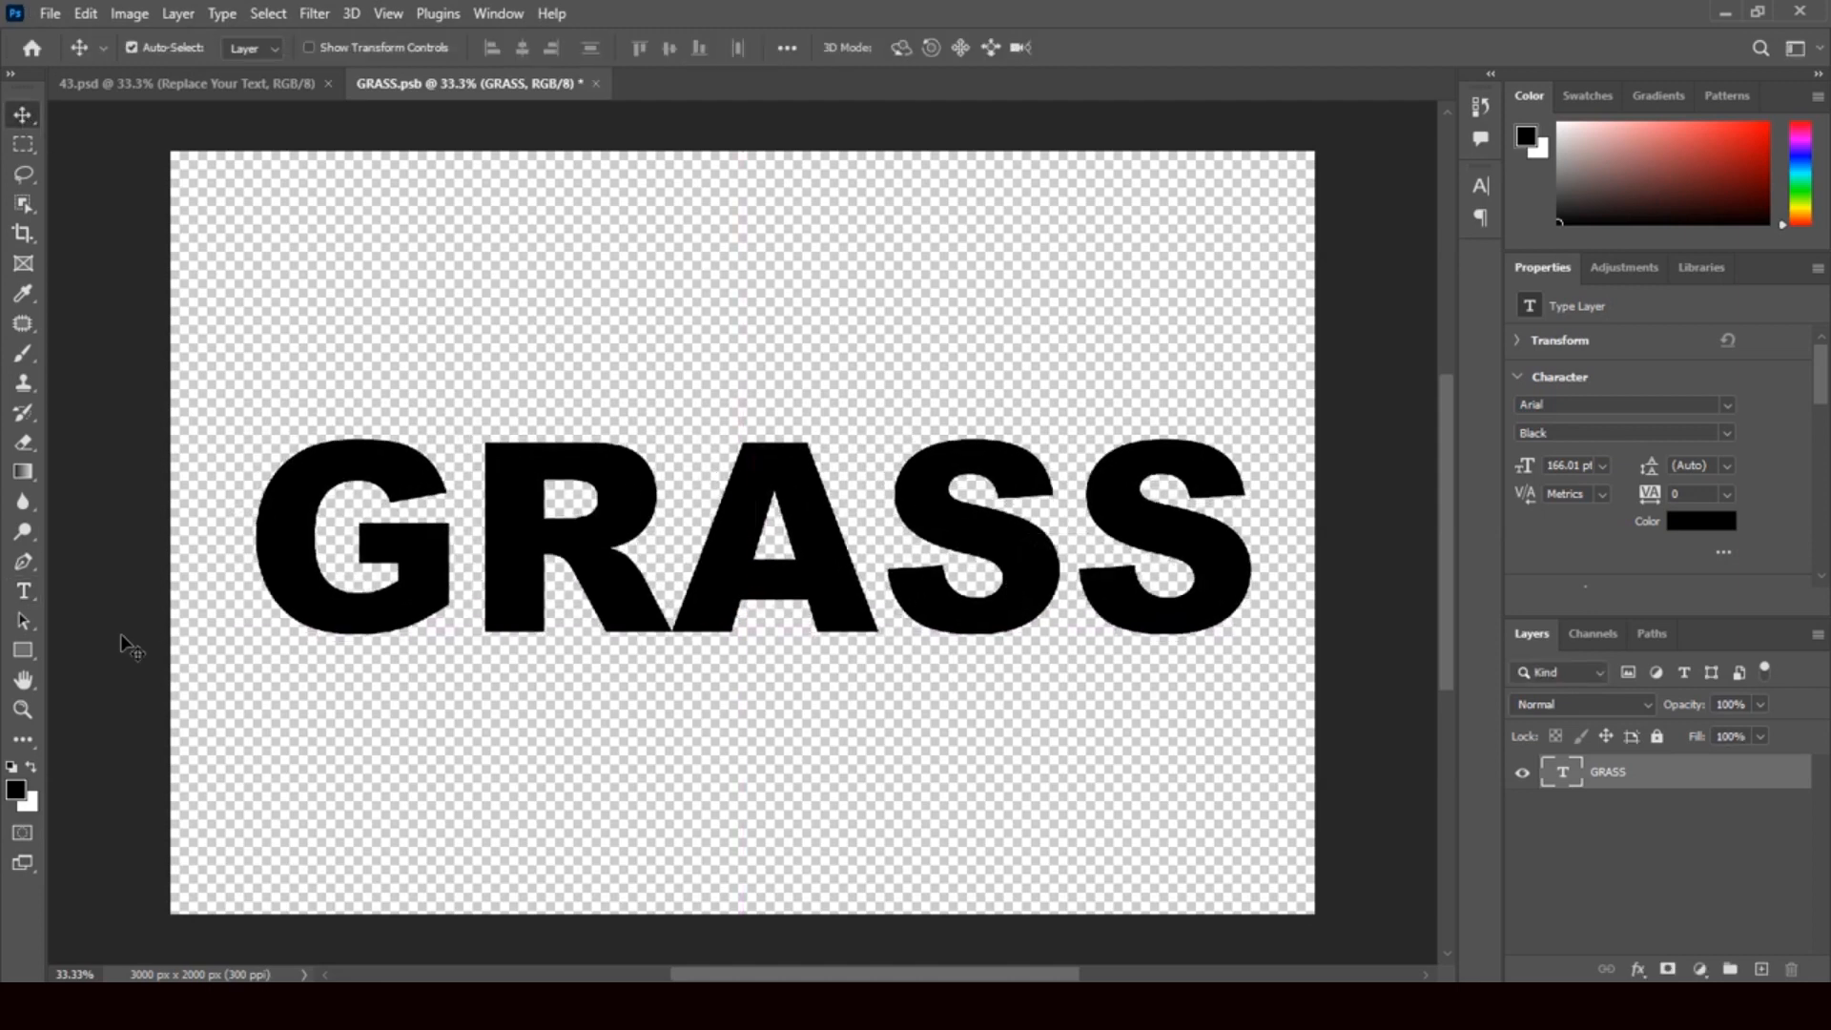
{"action": "left_click", "coordinate": [25, 589]}
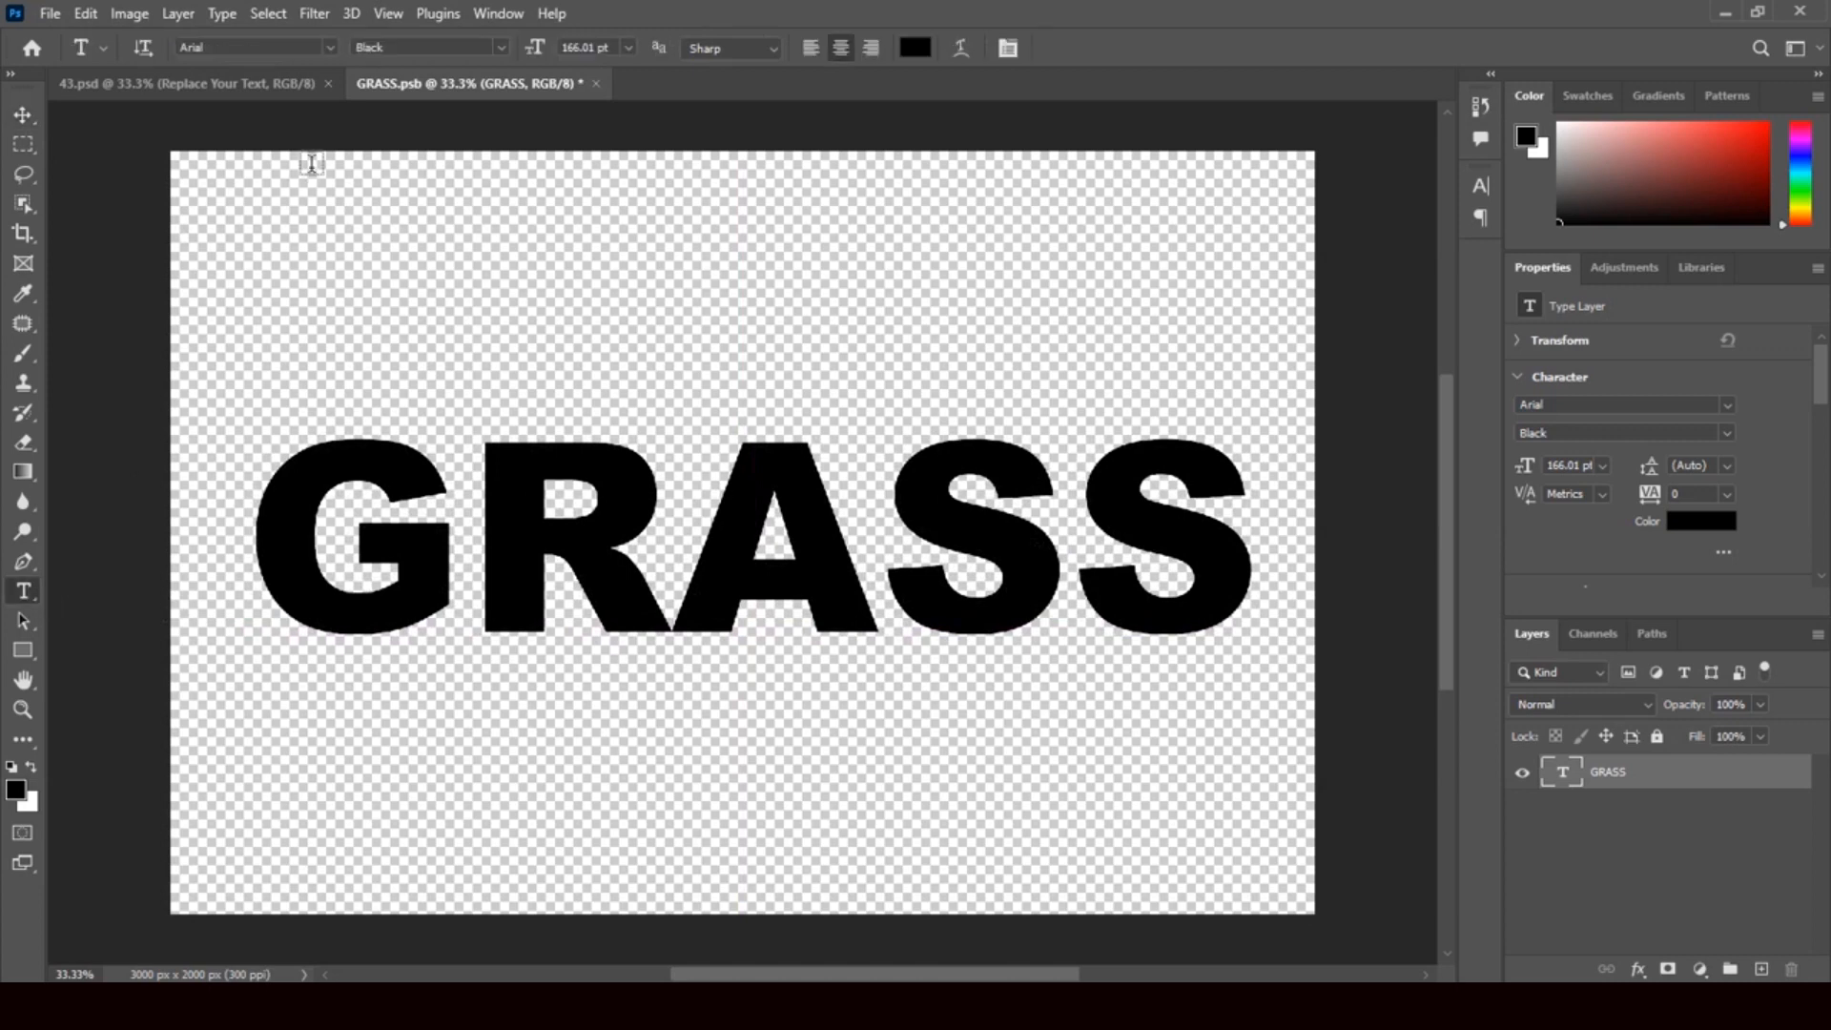
{"action": "left_click", "coordinate": [329, 46]}
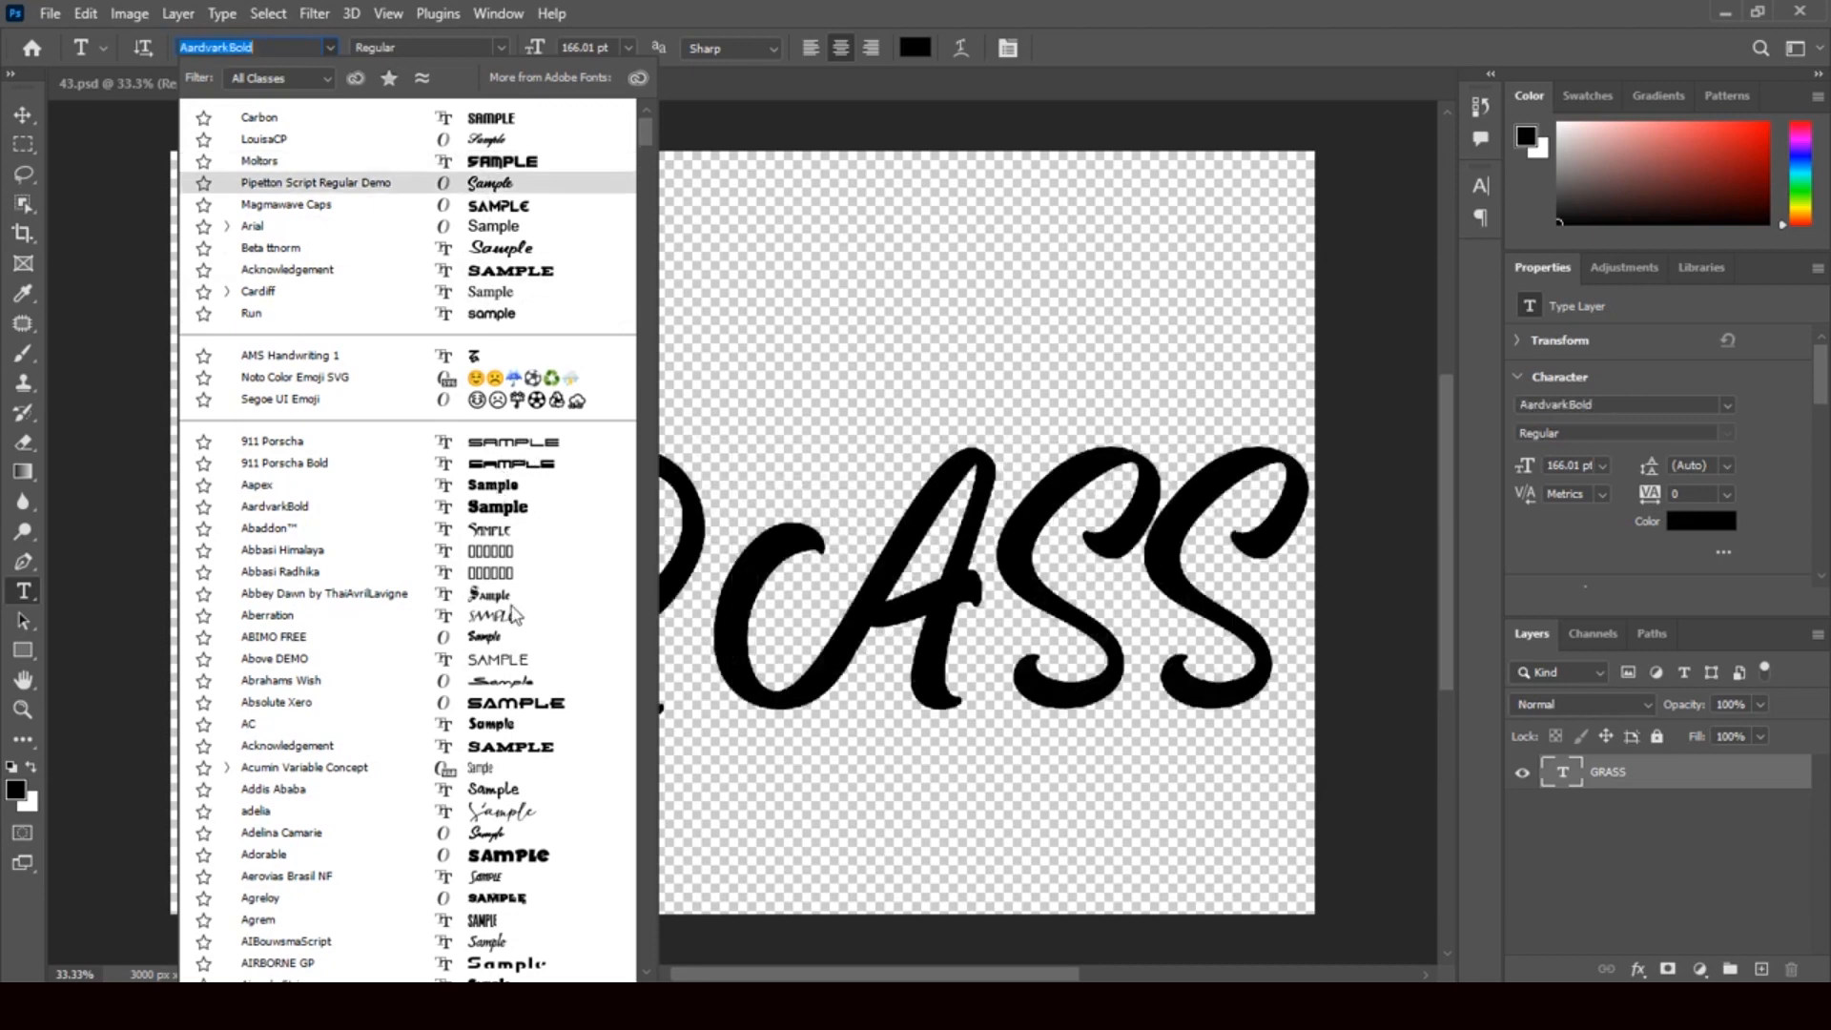
{"action": "left_click", "coordinate": [494, 513]}
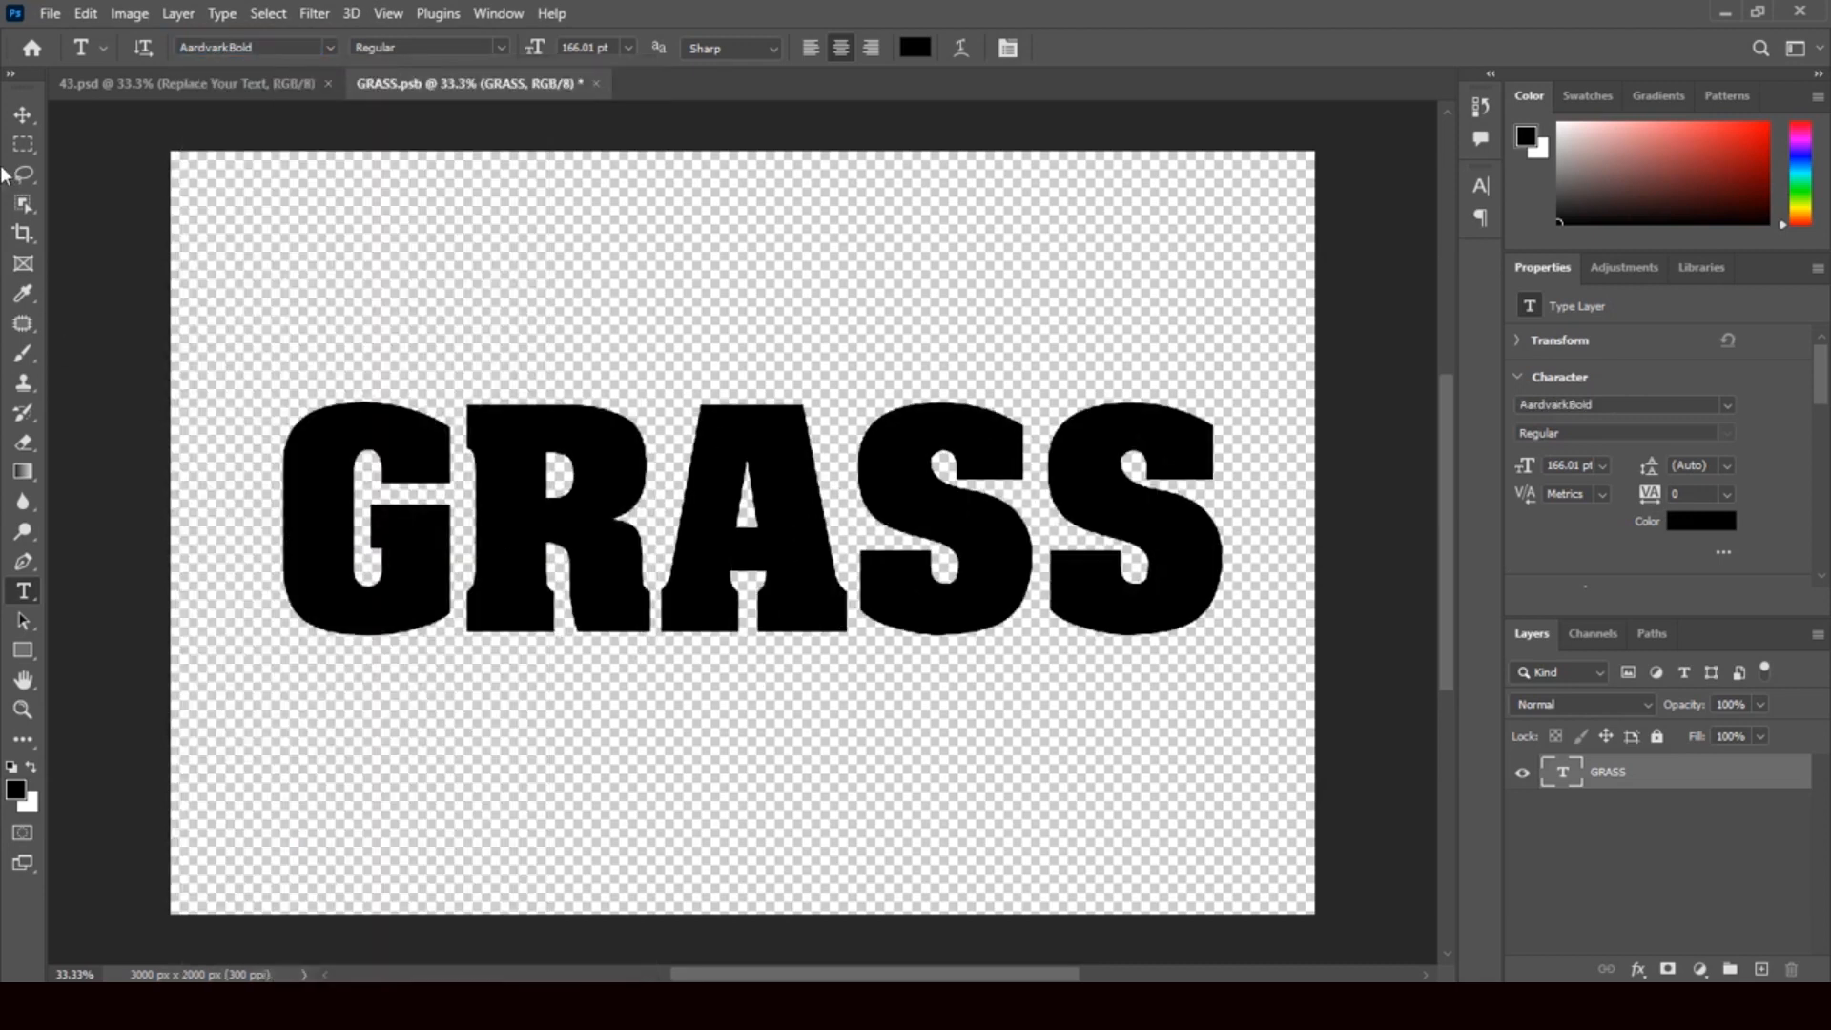
Save and close GRASS.psb to update the grass text in 43.psd.
{"action": "left_click", "coordinate": [23, 114]}
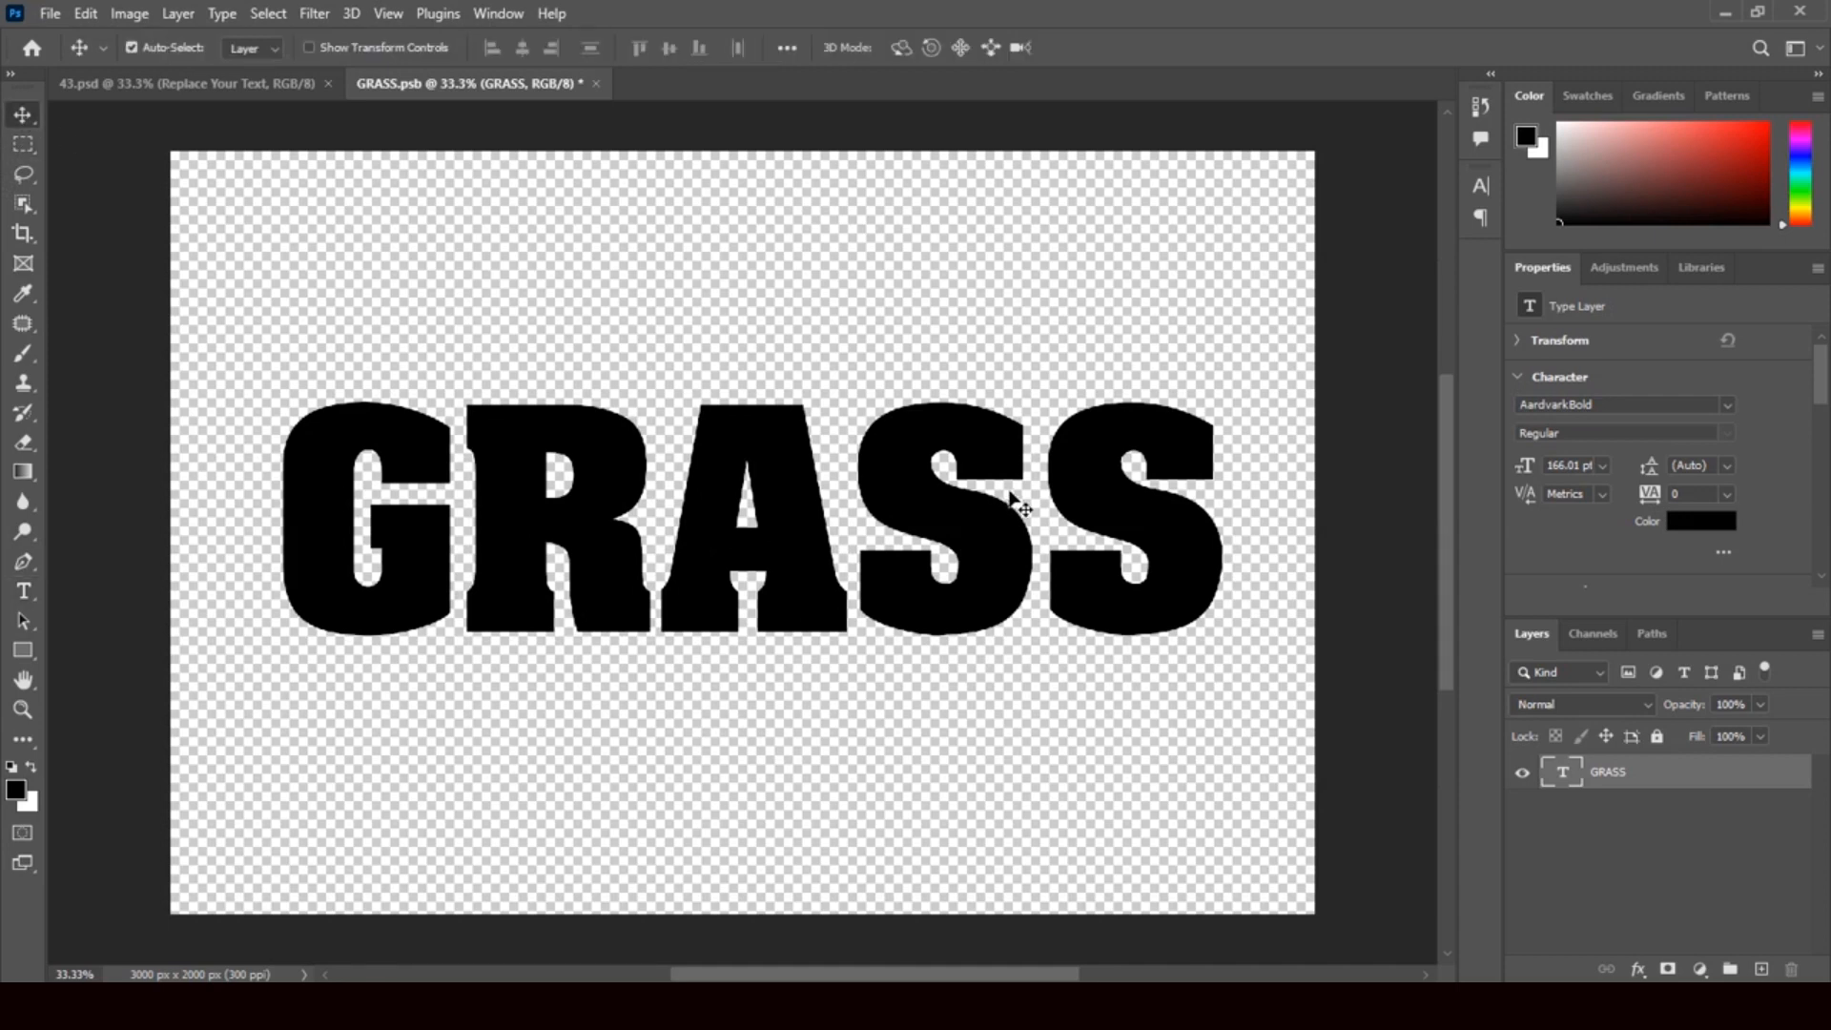
{"action": "left_click", "coordinate": [595, 84]}
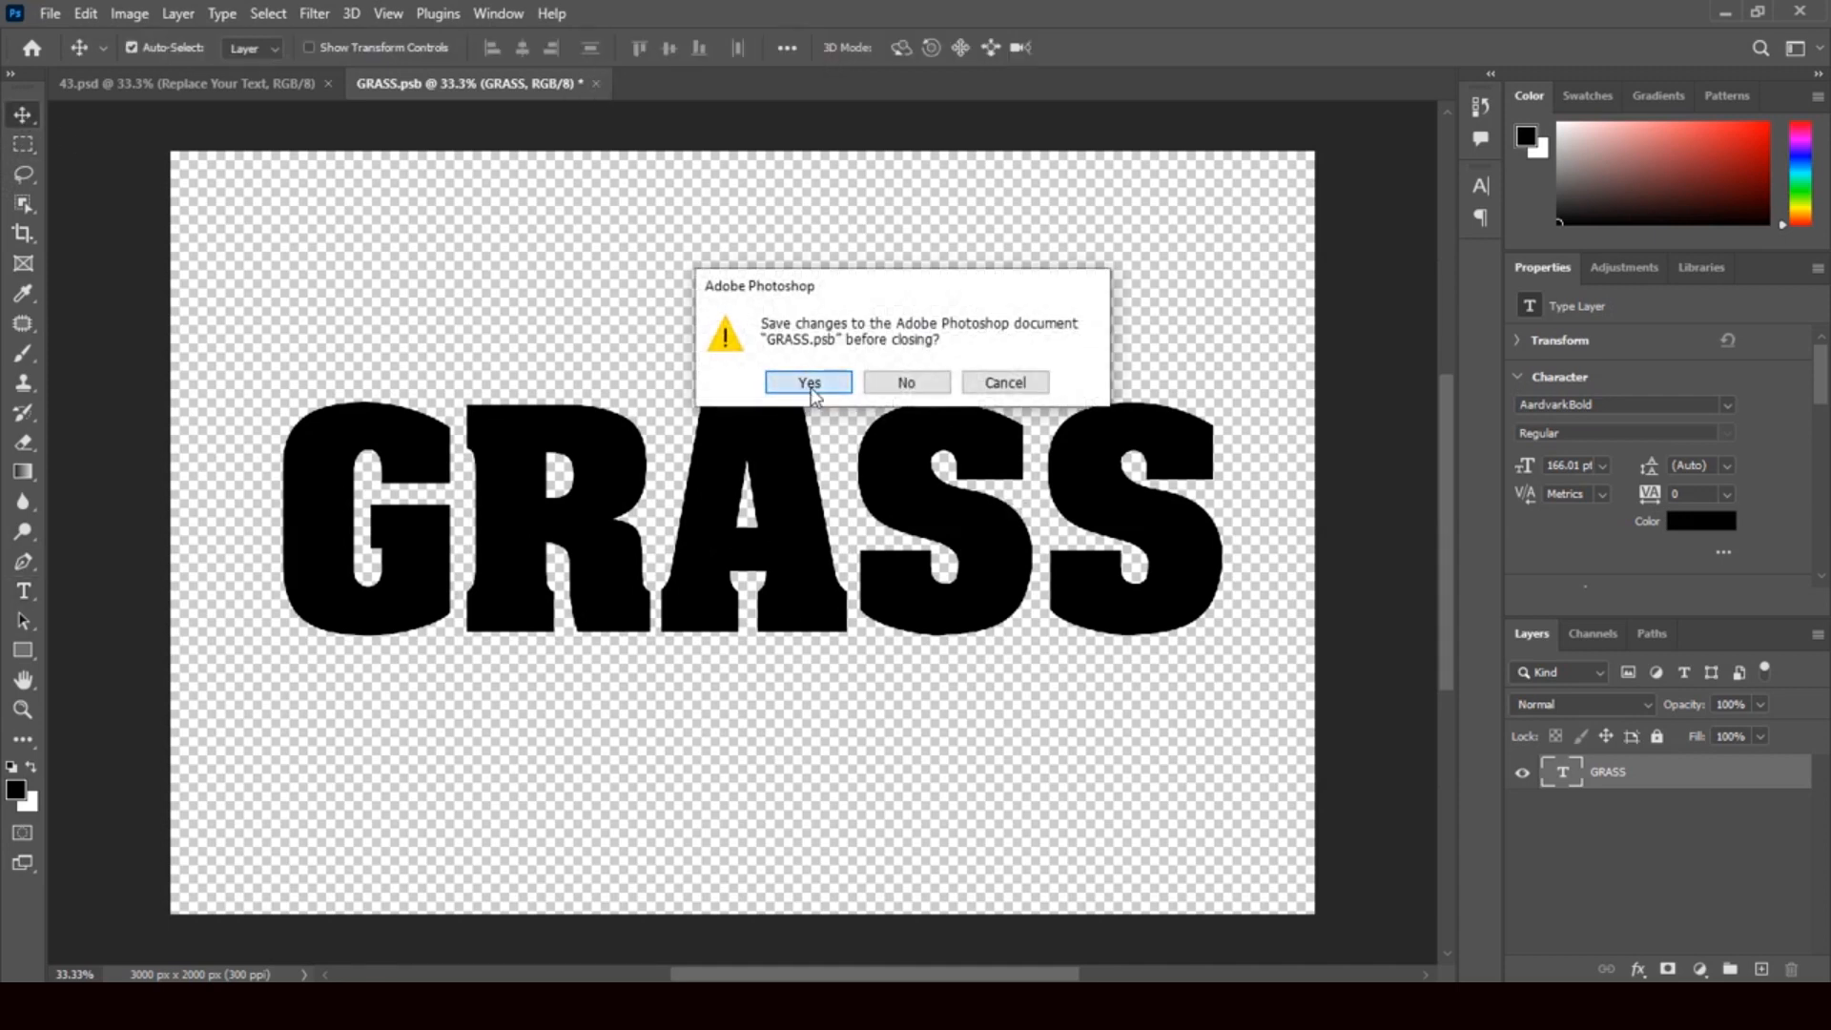
{"action": "left_click", "coordinate": [808, 382]}
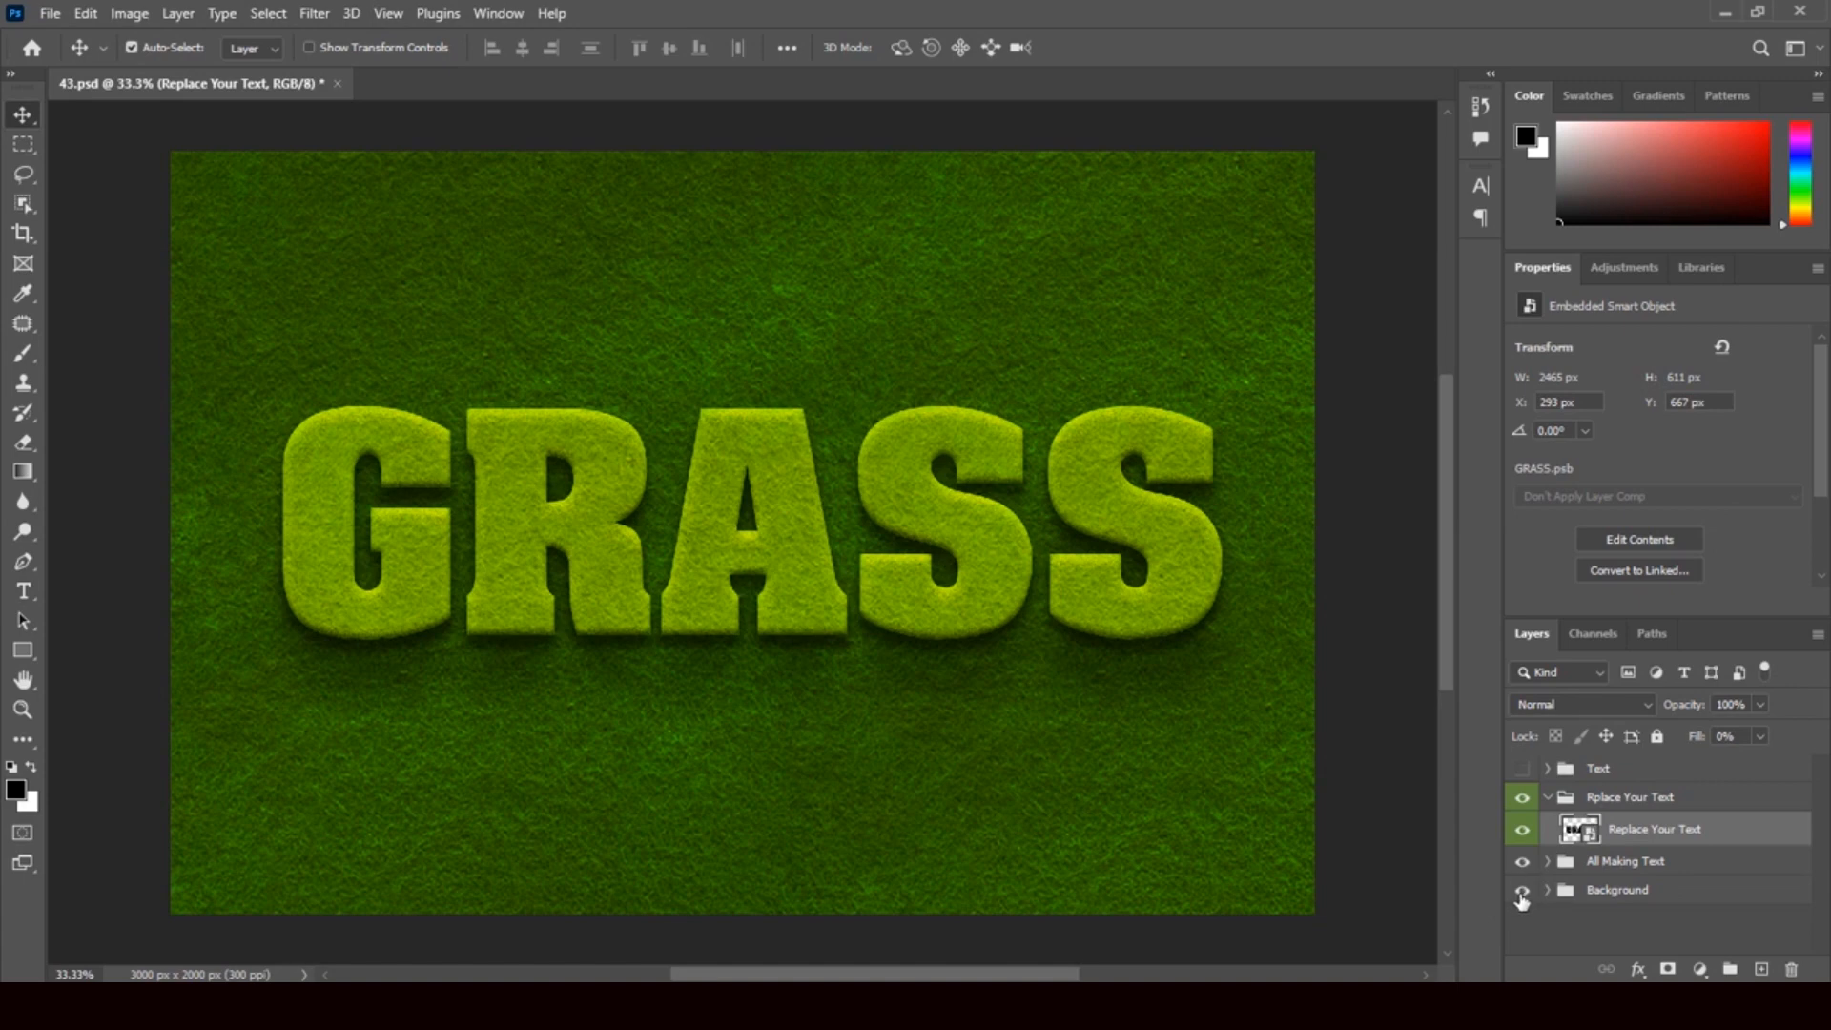
Toggle the visibility of the Background and All Making Text groups to check what each contributes.
{"action": "left_click", "coordinate": [1522, 892]}
{"action": "left_click", "coordinate": [1523, 893]}
{"action": "left_click", "coordinate": [1523, 863]}
Expand the All Making Text group and toggle the Inner Shadow effect of Grass Making 01 to examine its contribution.
{"action": "left_click", "coordinate": [1547, 863]}
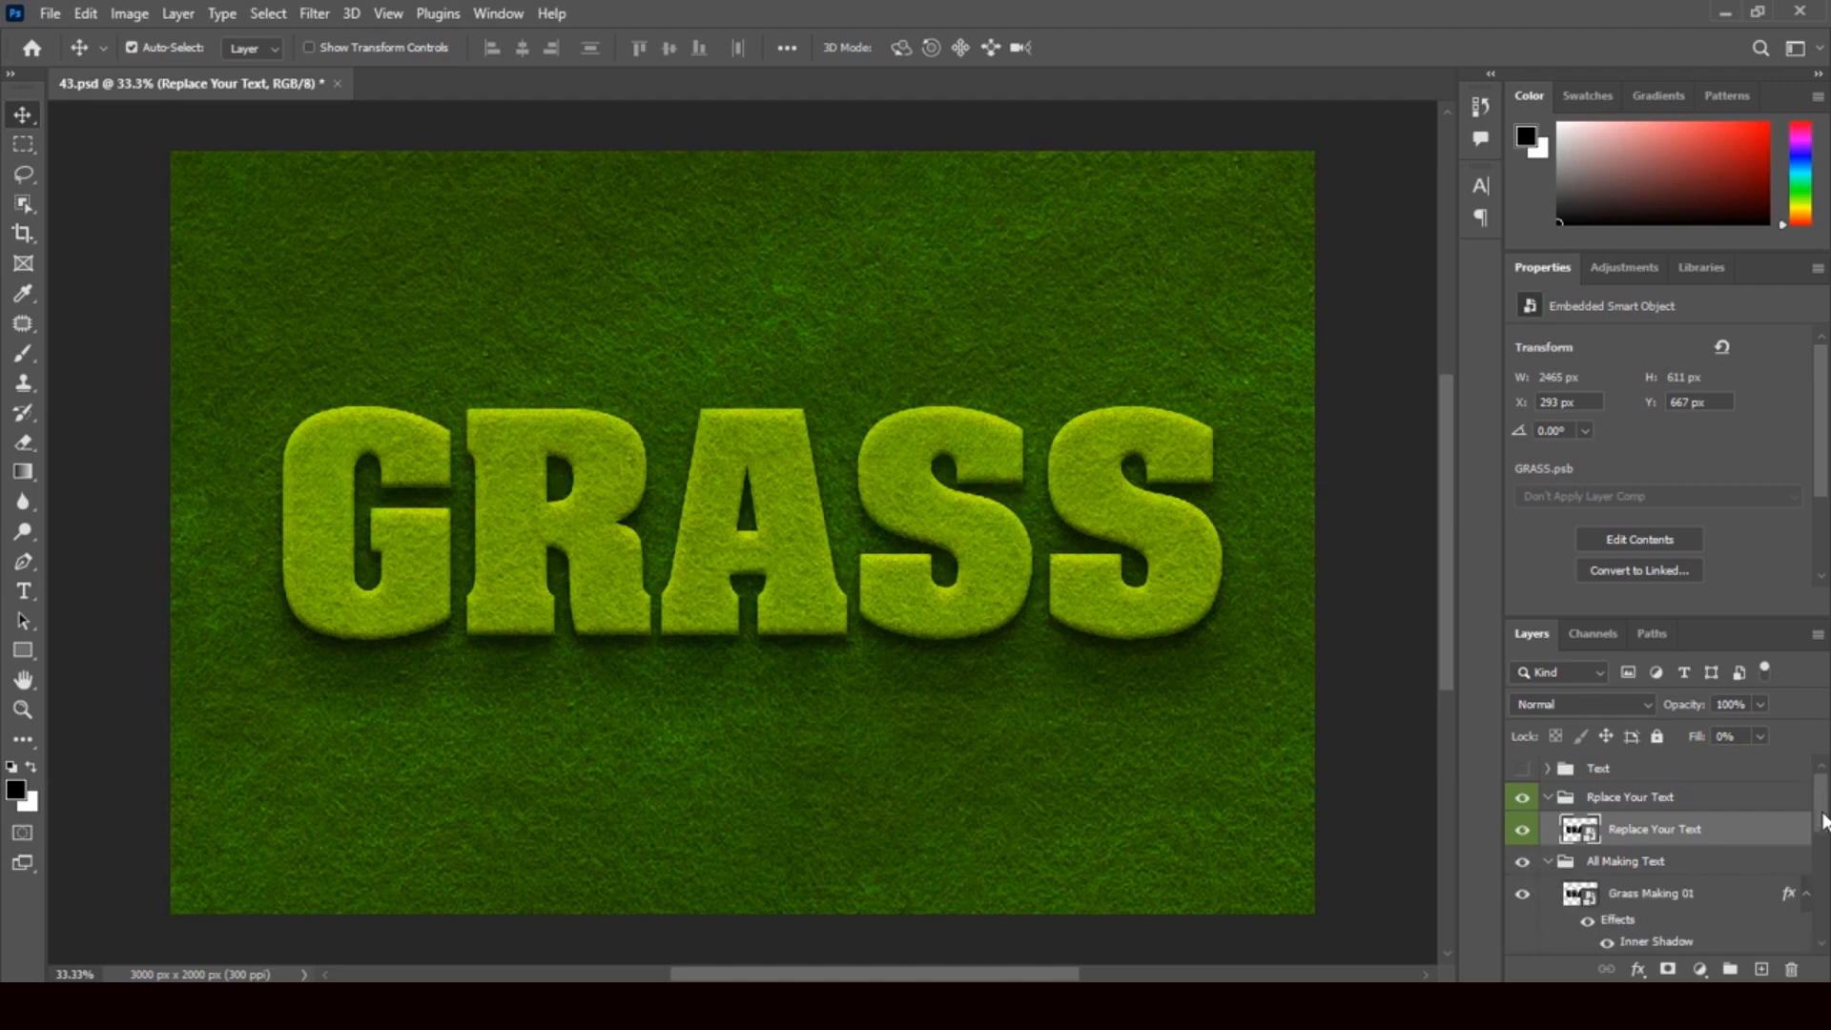
{"action": "scroll", "coordinate": [1823, 844], "scroll_direction": "down", "scroll_amount": 2}
{"action": "scroll", "coordinate": [1823, 844], "scroll_direction": "down", "scroll_amount": 1}
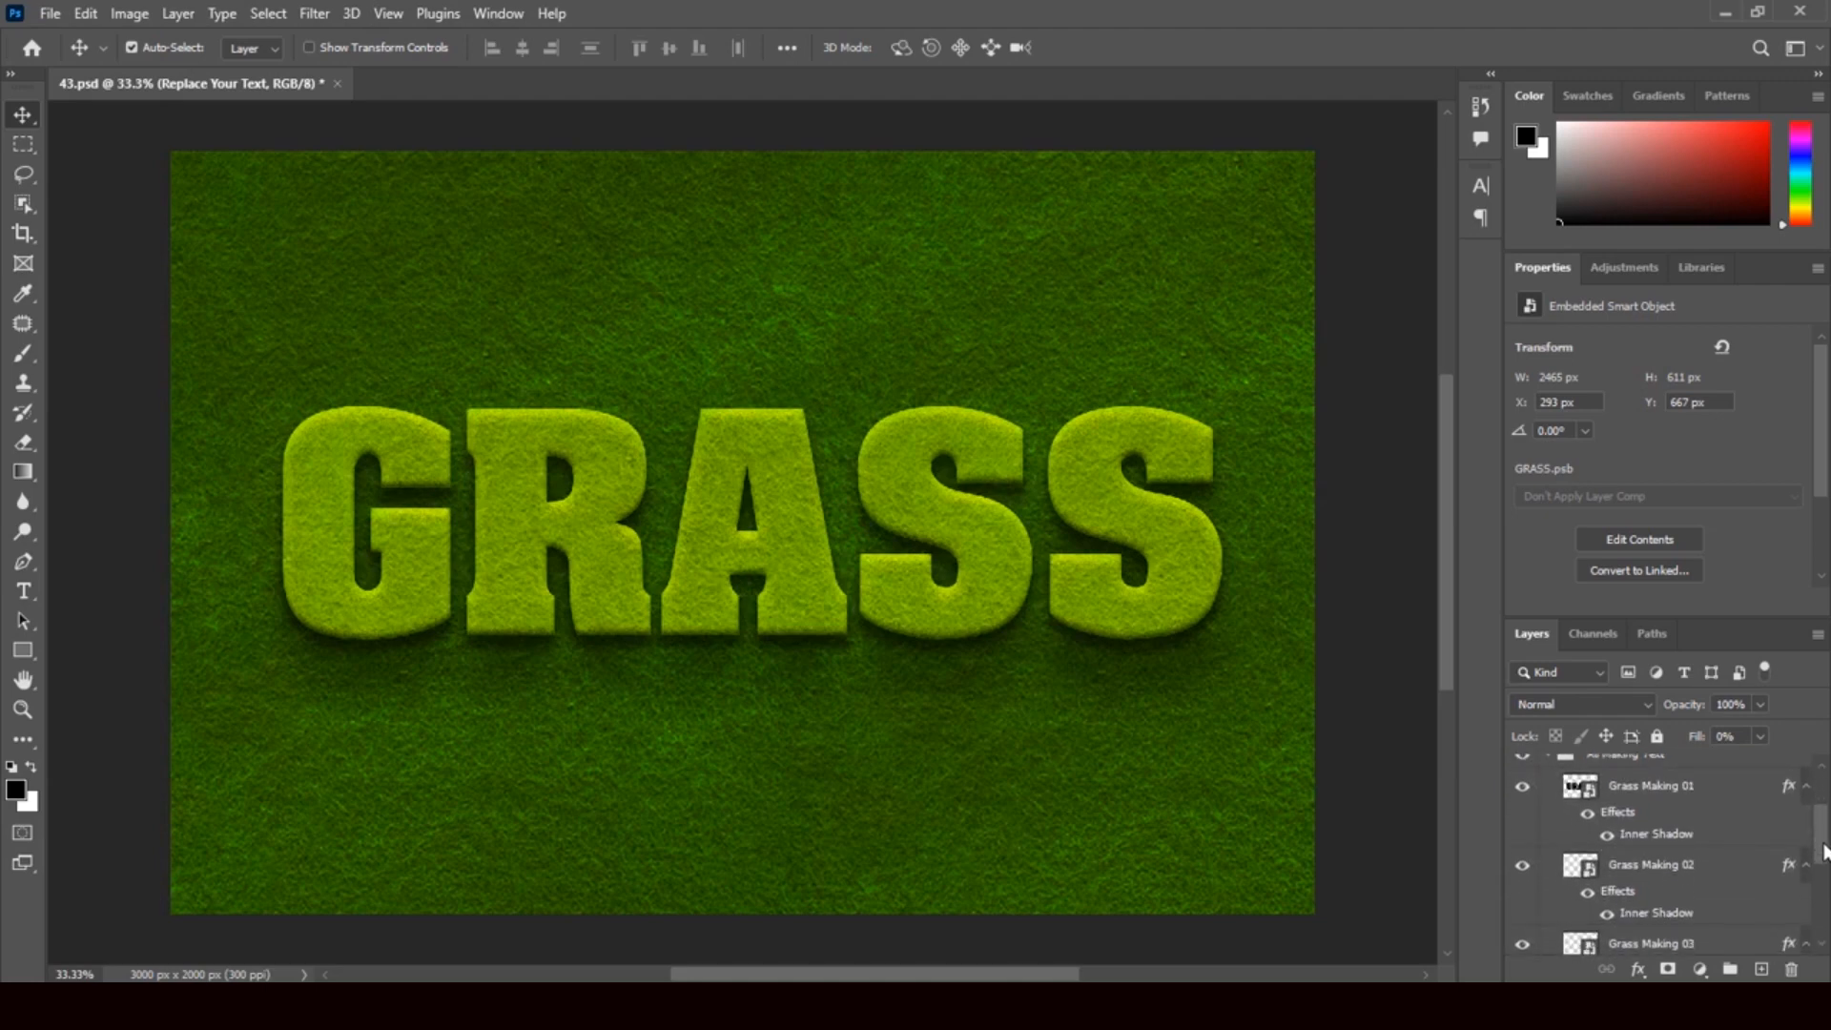
{"action": "left_click", "coordinate": [1791, 790]}
{"action": "double_click", "coordinate": [1791, 790]}
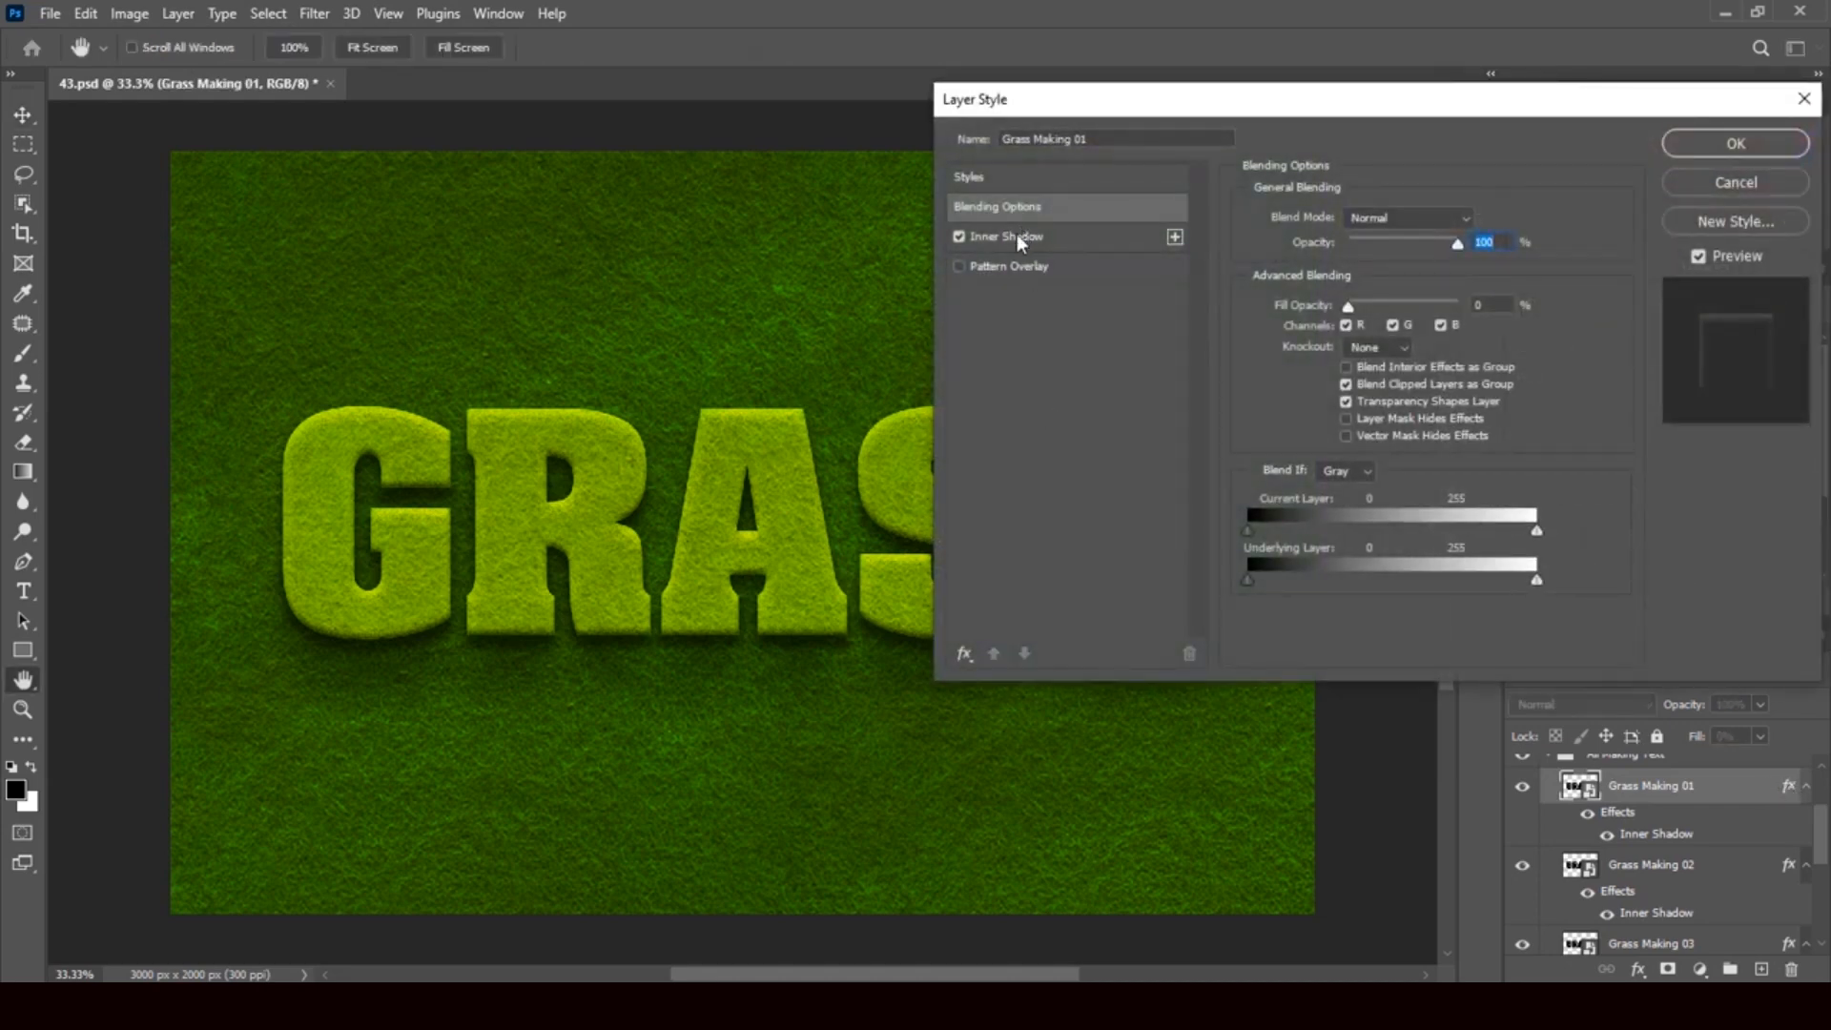
{"action": "left_click", "coordinate": [957, 238]}
{"action": "left_click", "coordinate": [957, 238]}
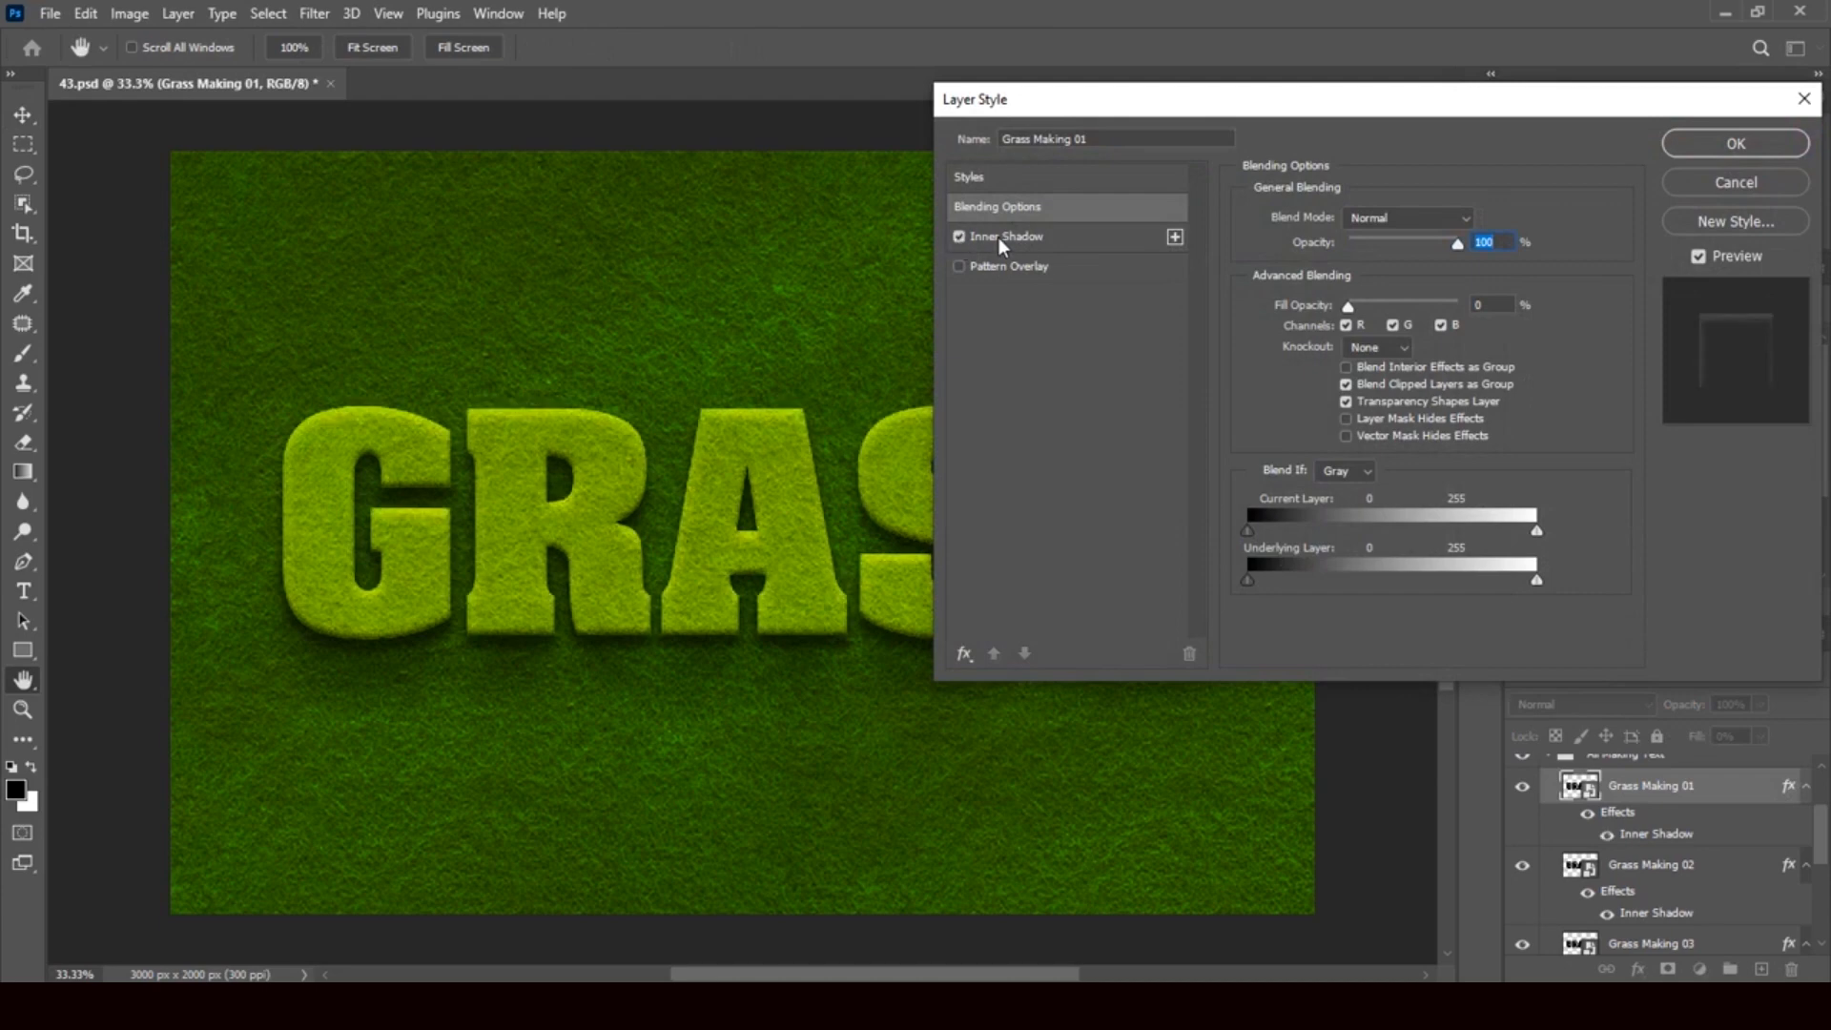
Try an inner shadow with 34% choke and 49 px size on the Grass Making 01 layer.
{"action": "left_click", "coordinate": [1004, 238]}
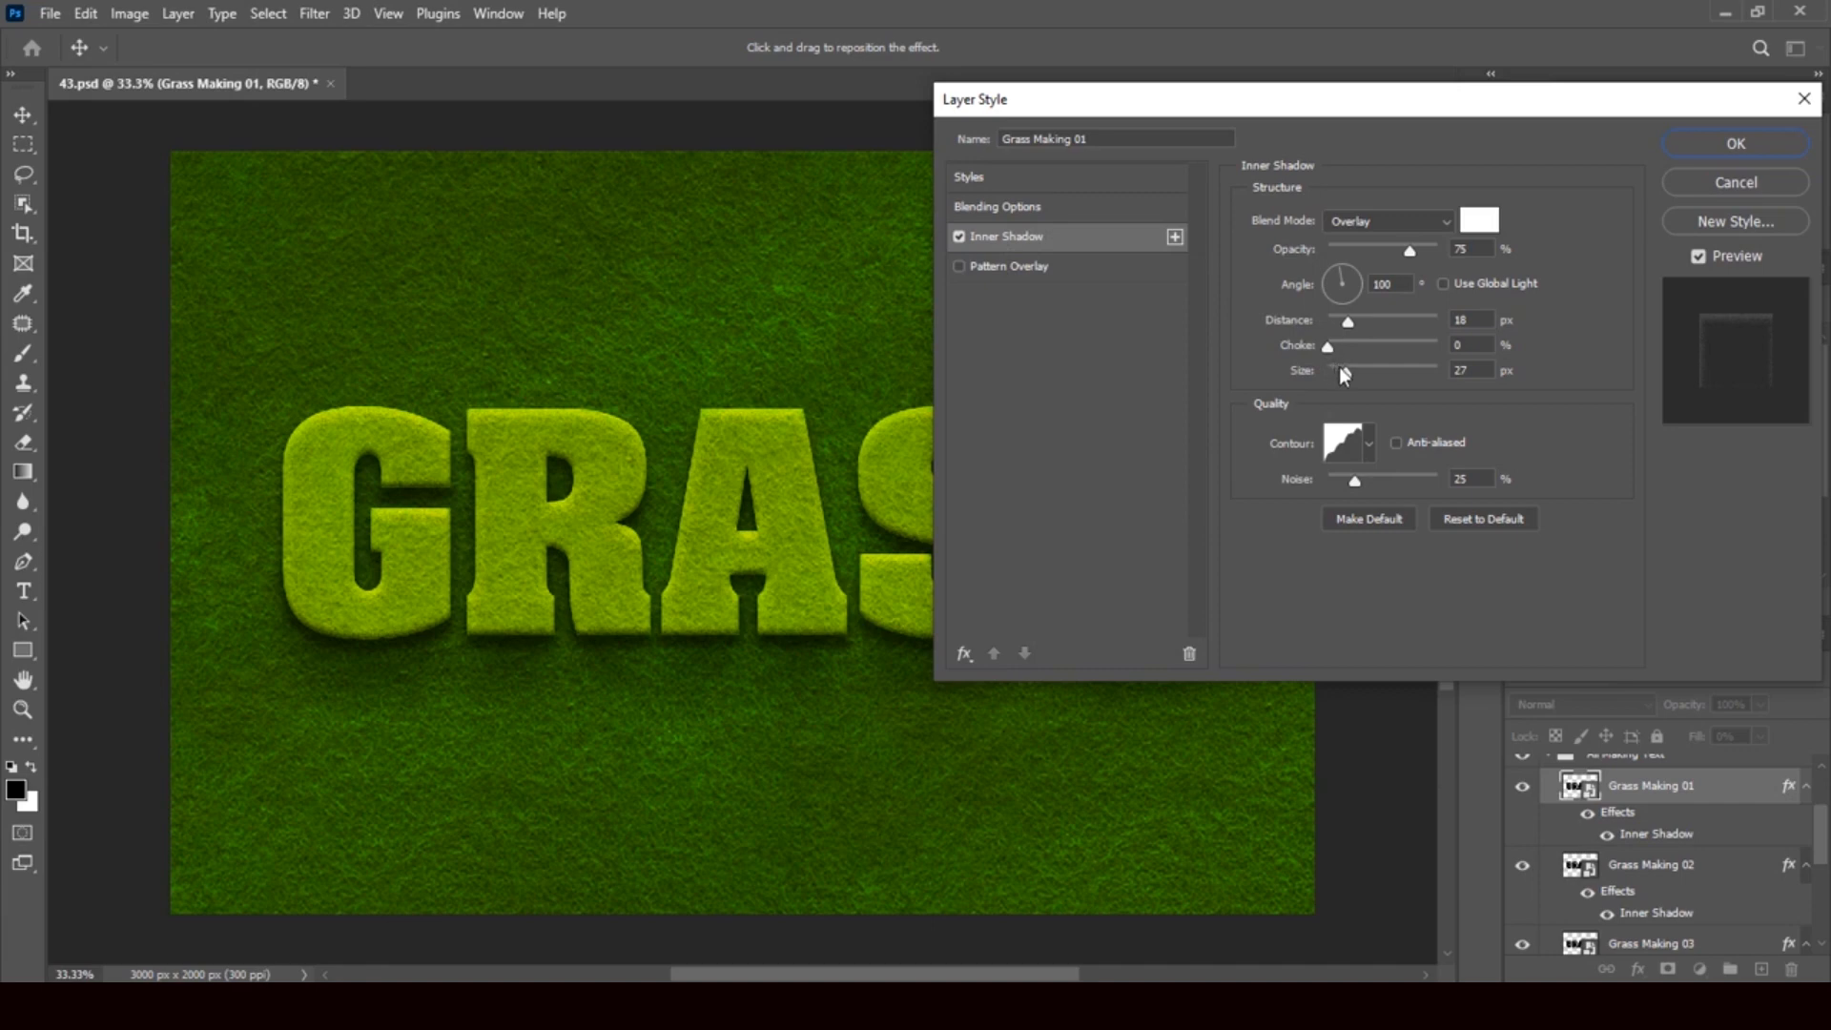
{"action": "mouse_move", "coordinate": [1346, 370]}
{"action": "left_mouse_down"}
{"action": "mouse_move", "coordinate": [1403, 366]}
{"action": "mouse_move", "coordinate": [1370, 372]}
{"action": "left_mouse_up"}
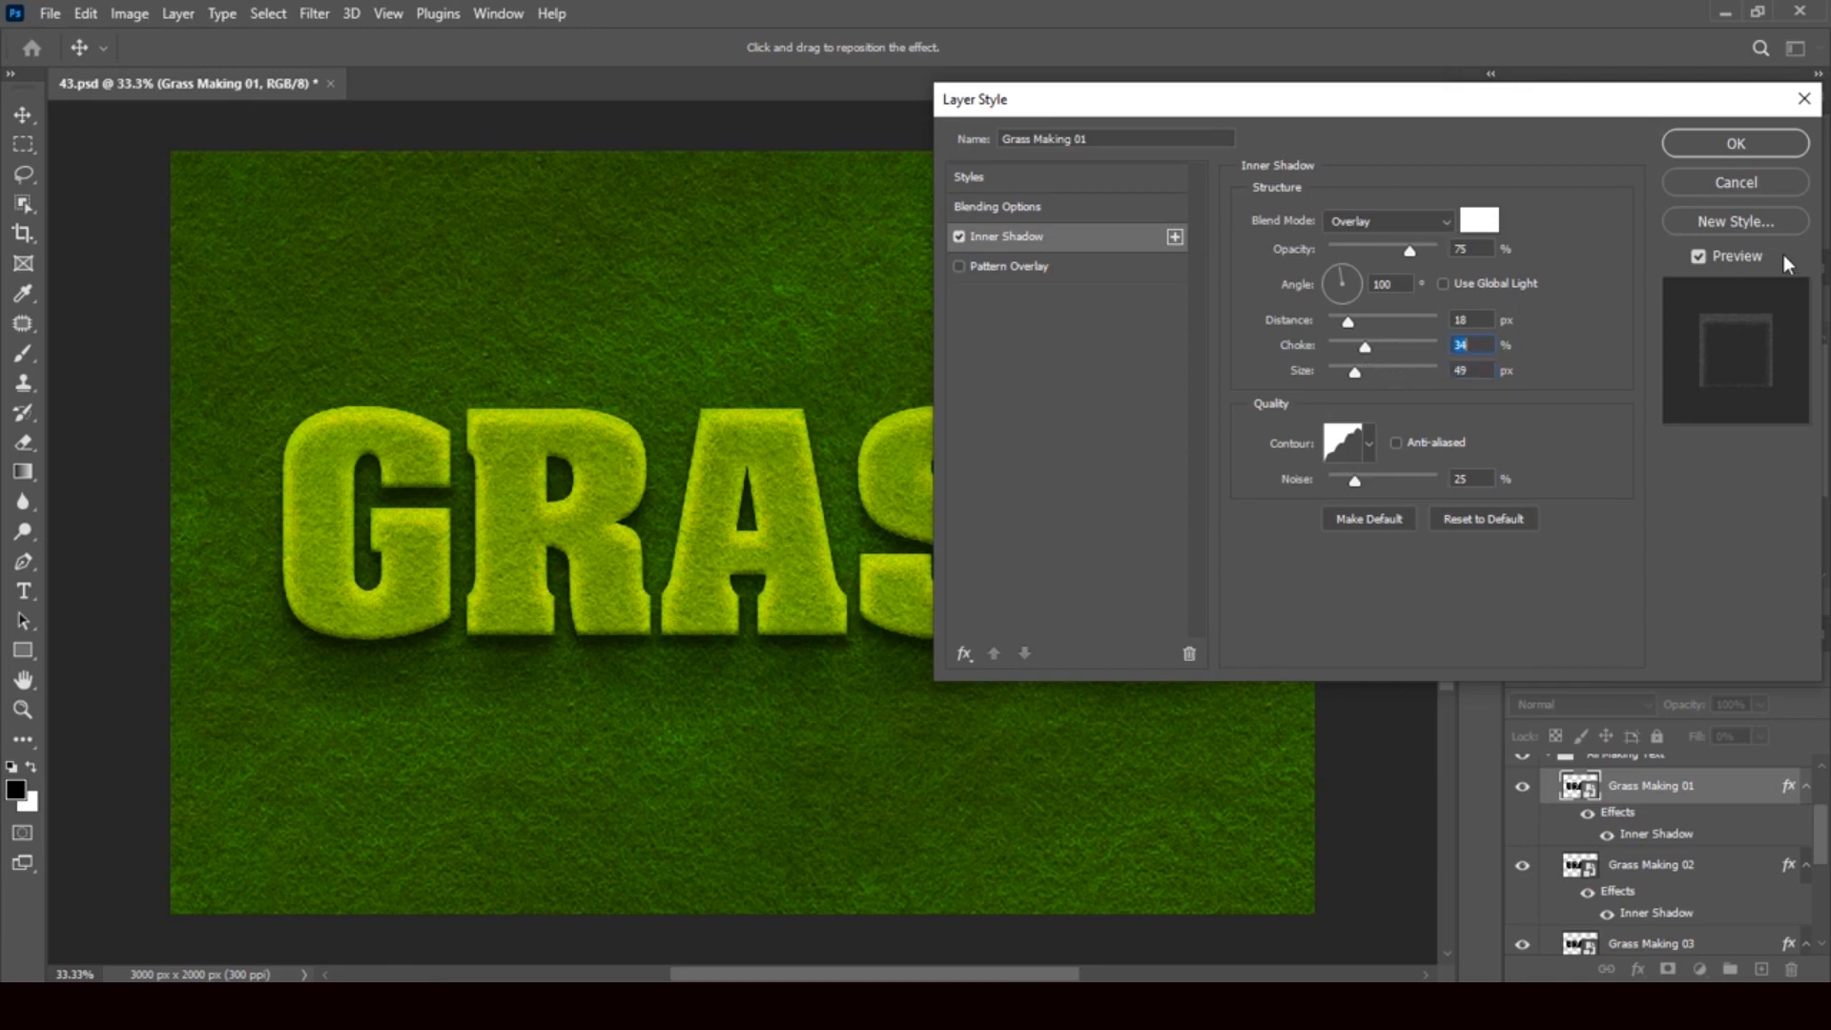
{"action": "left_click", "coordinate": [1781, 189]}
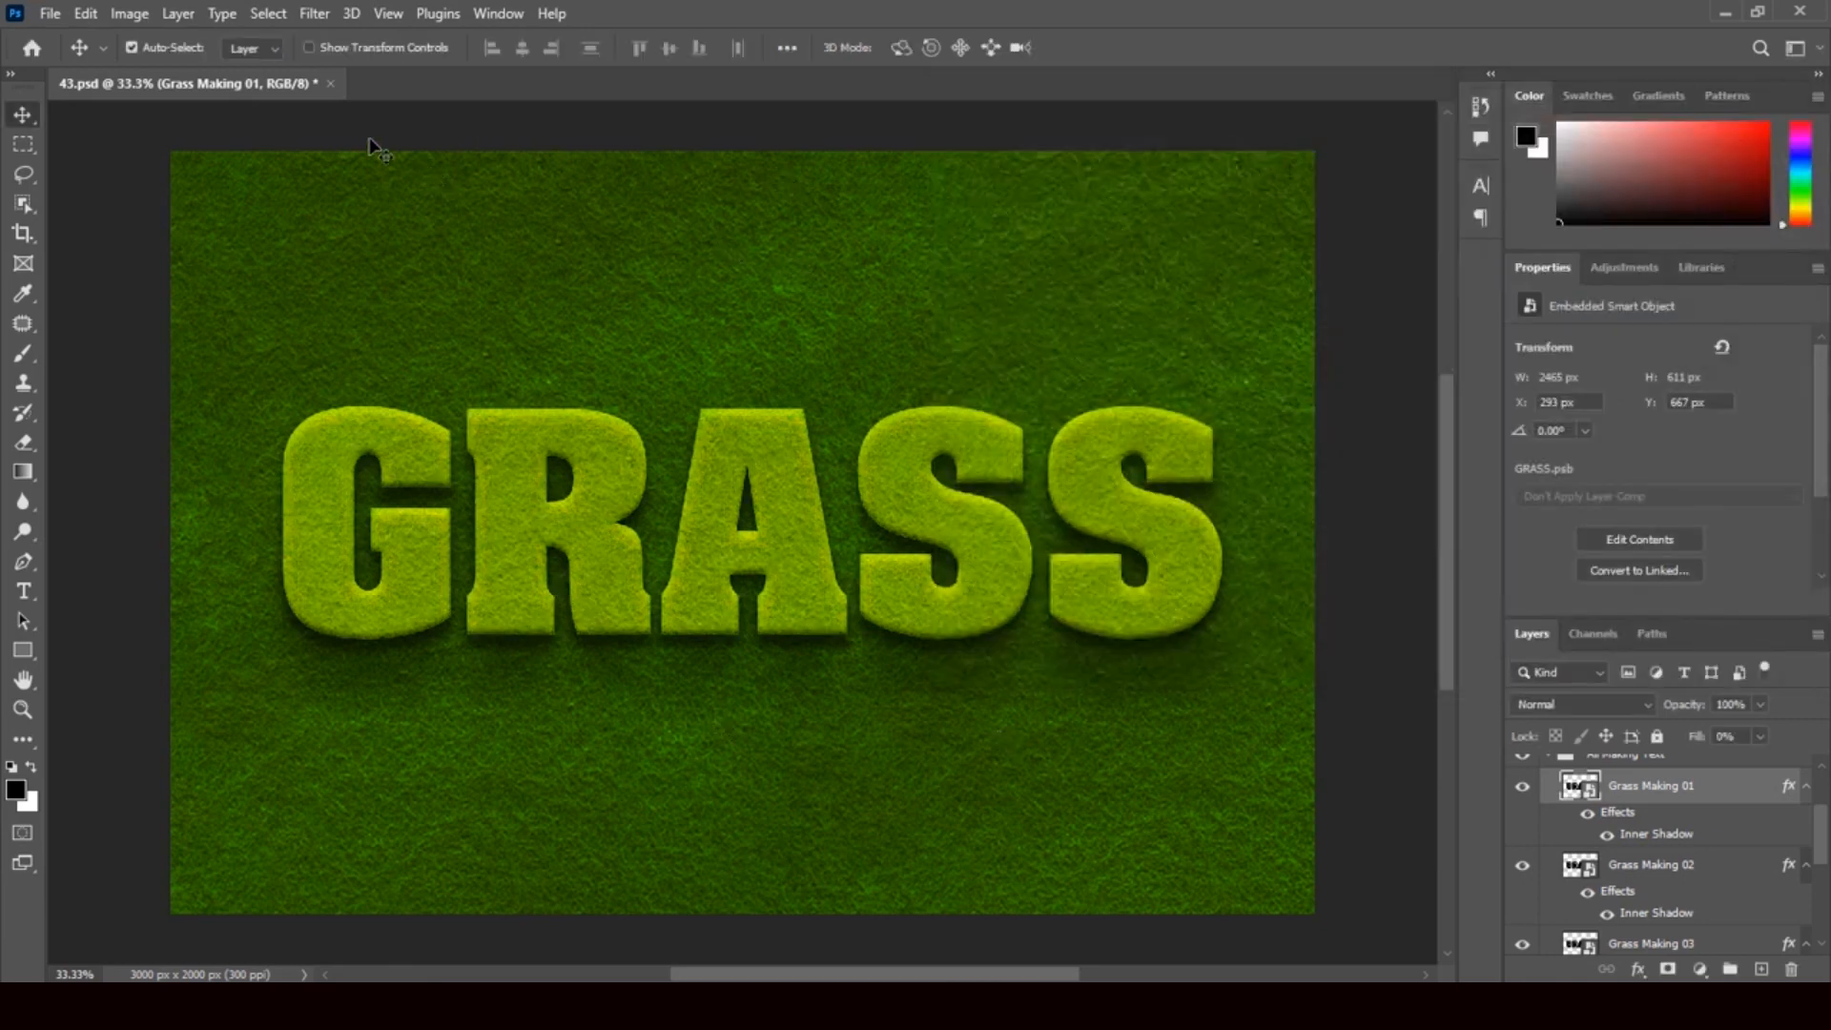
Close 43.psd without saving and open the gold Rich template 44 (3).psd from the Downloads folder.
{"action": "left_click", "coordinate": [333, 84]}
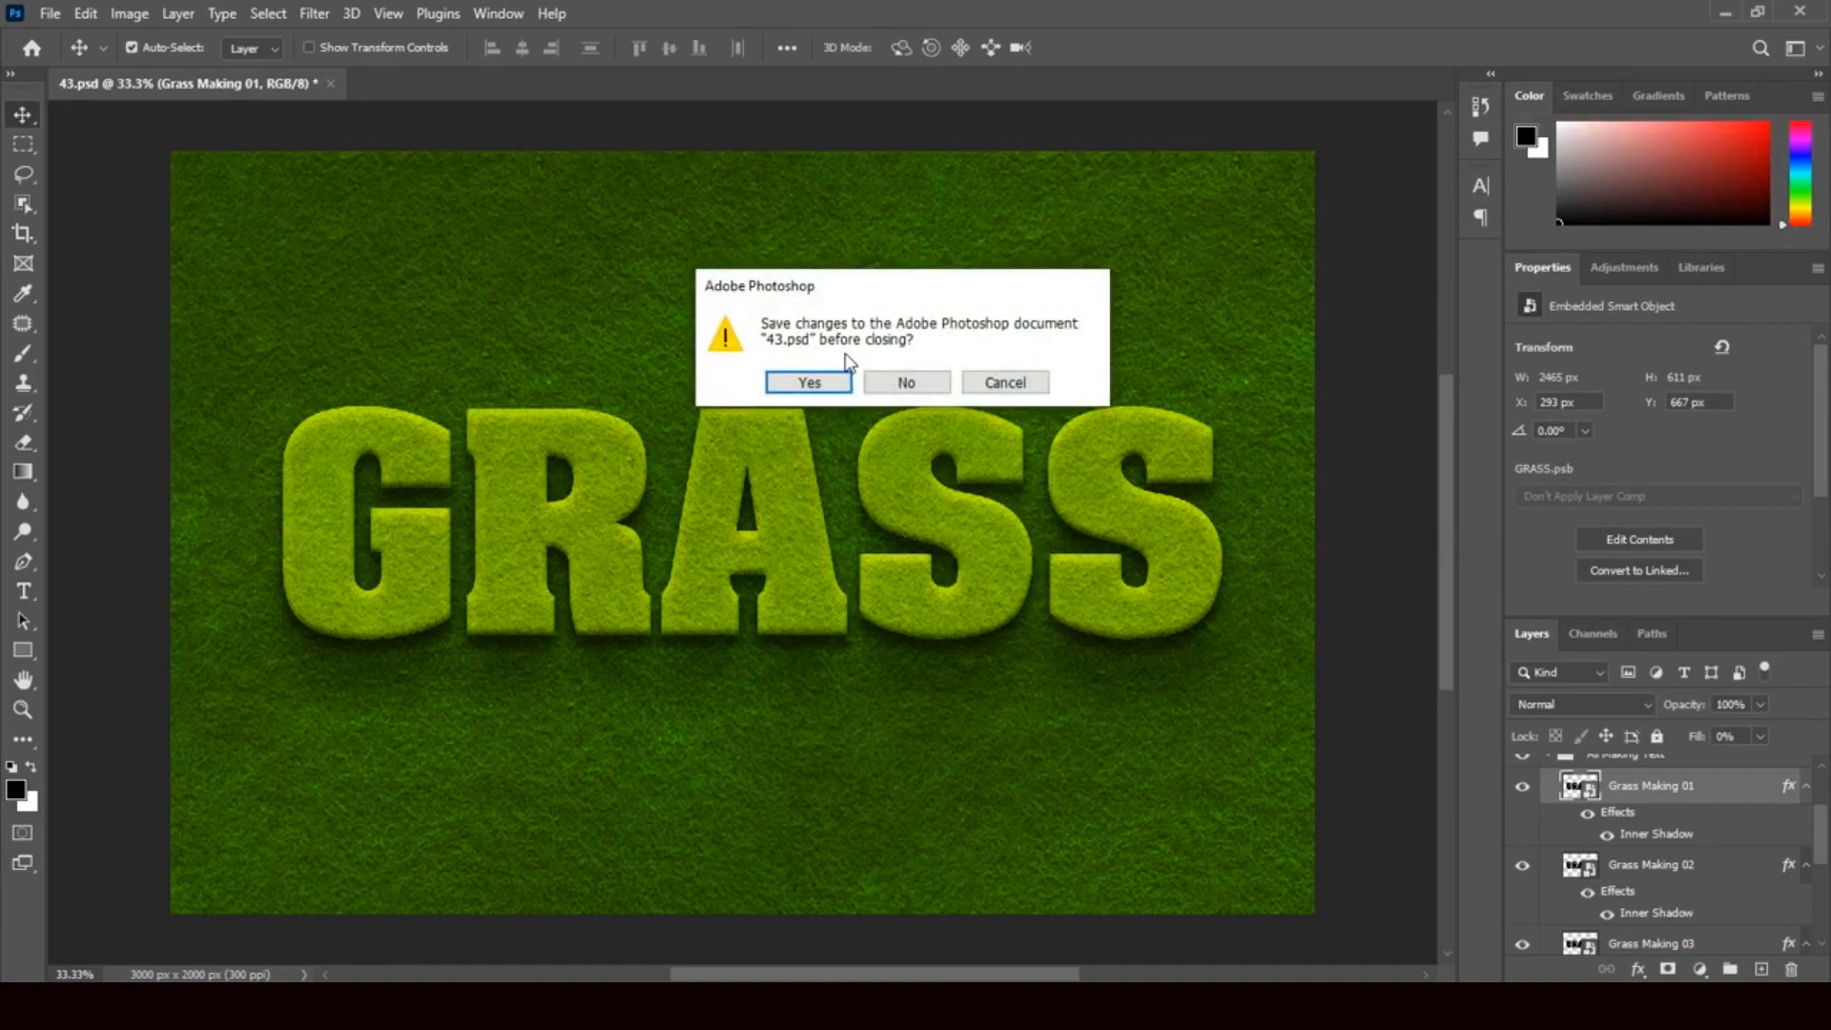
{"action": "left_click", "coordinate": [902, 384]}
{"action": "left_click", "coordinate": [1725, 14]}
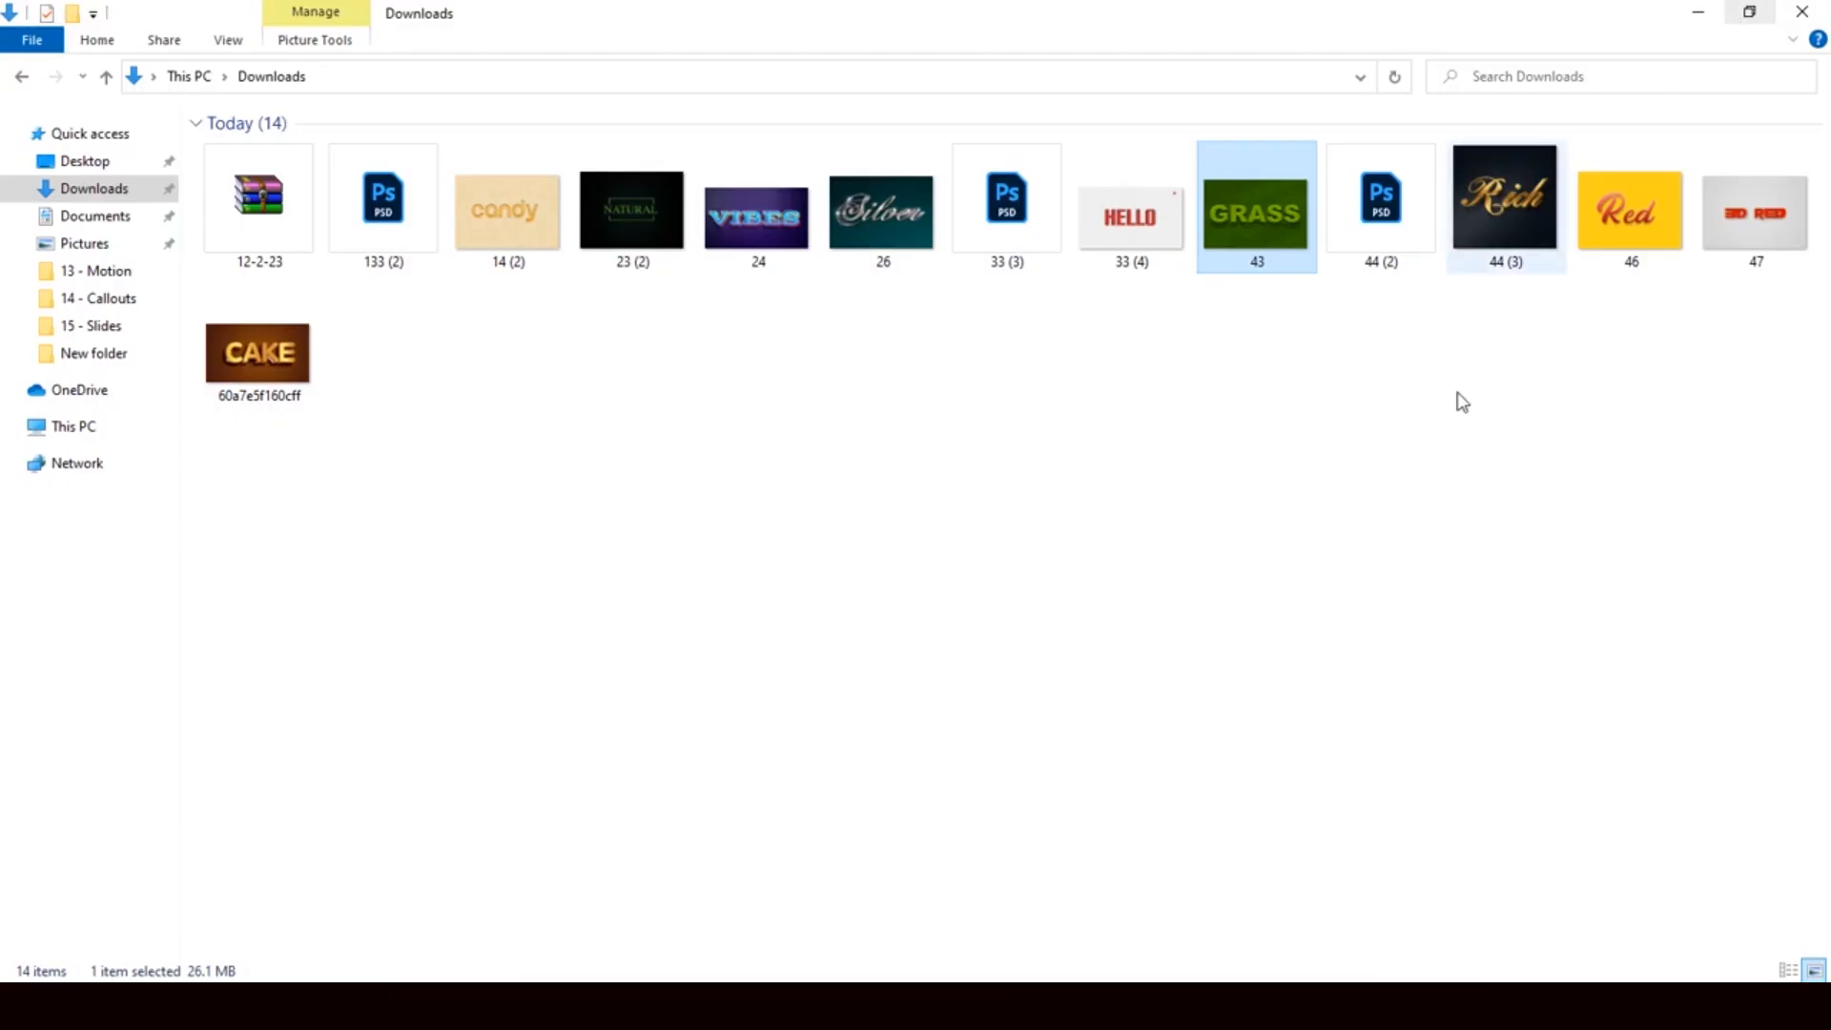
{"action": "left_click", "coordinate": [1628, 220]}
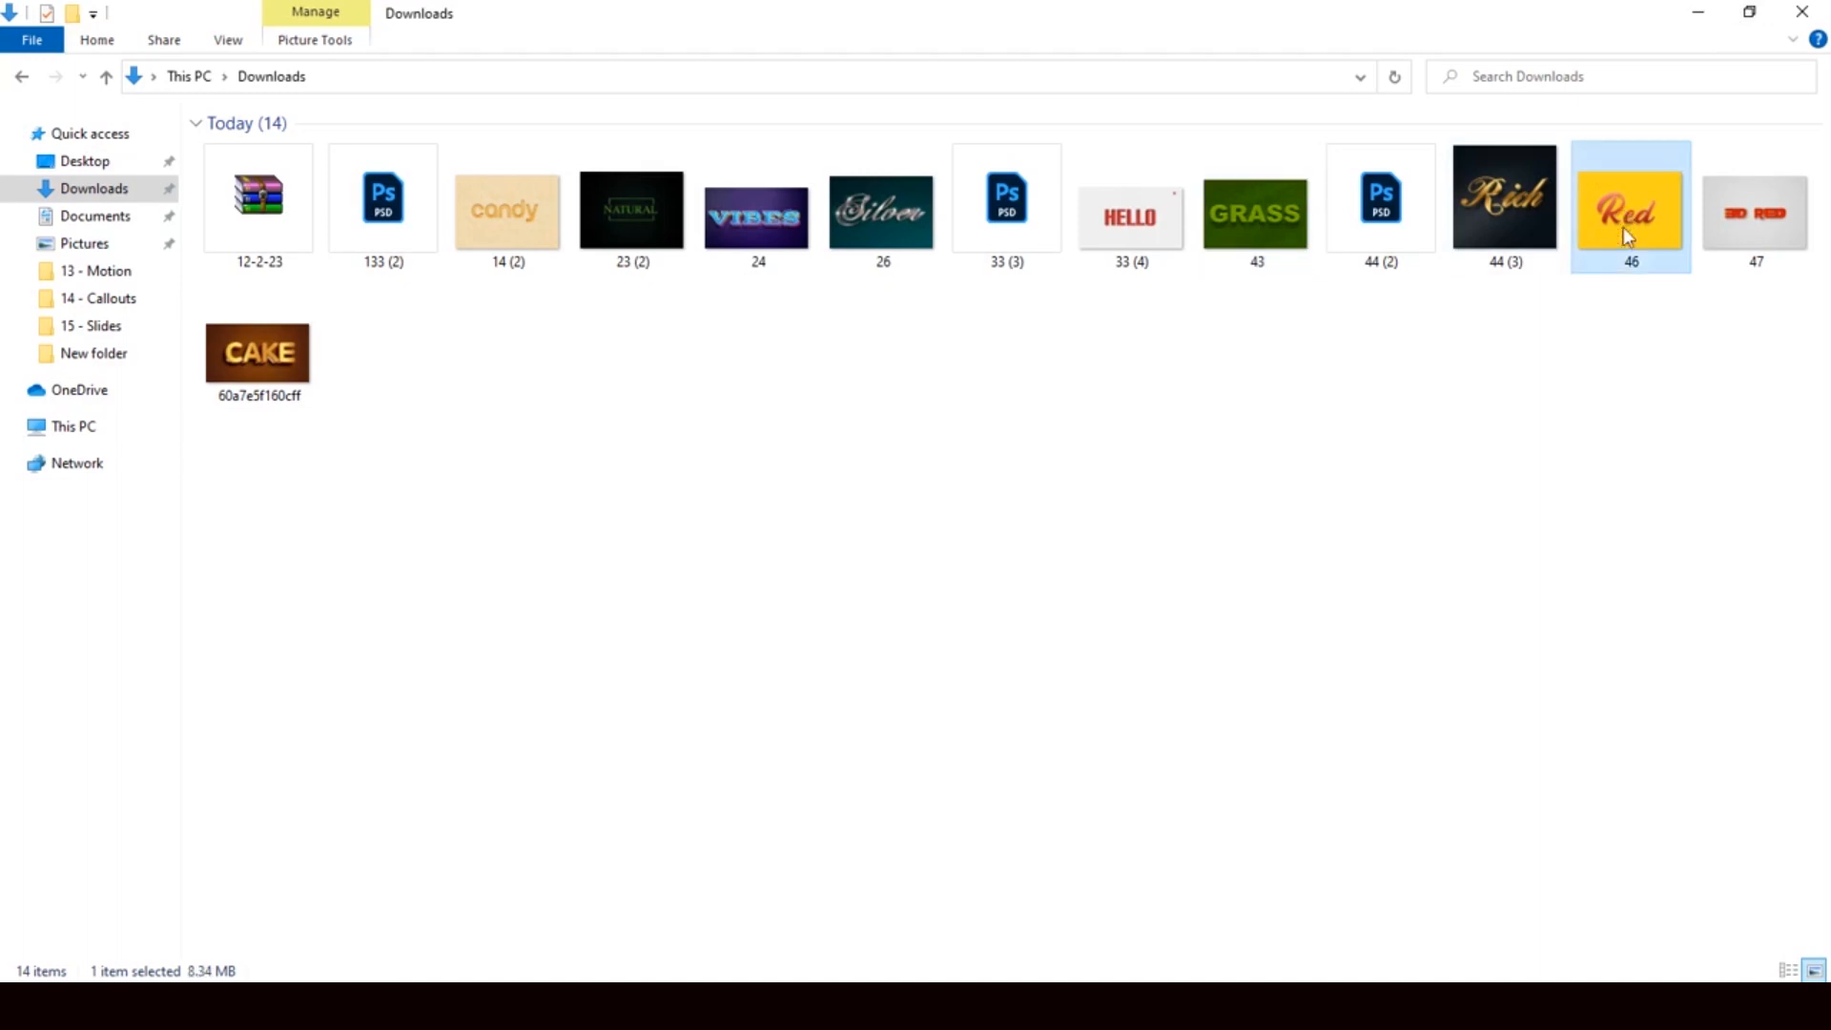
{"action": "left_click_drag", "start_coordinate": [1504, 200], "coordinate": [1019, 753]}
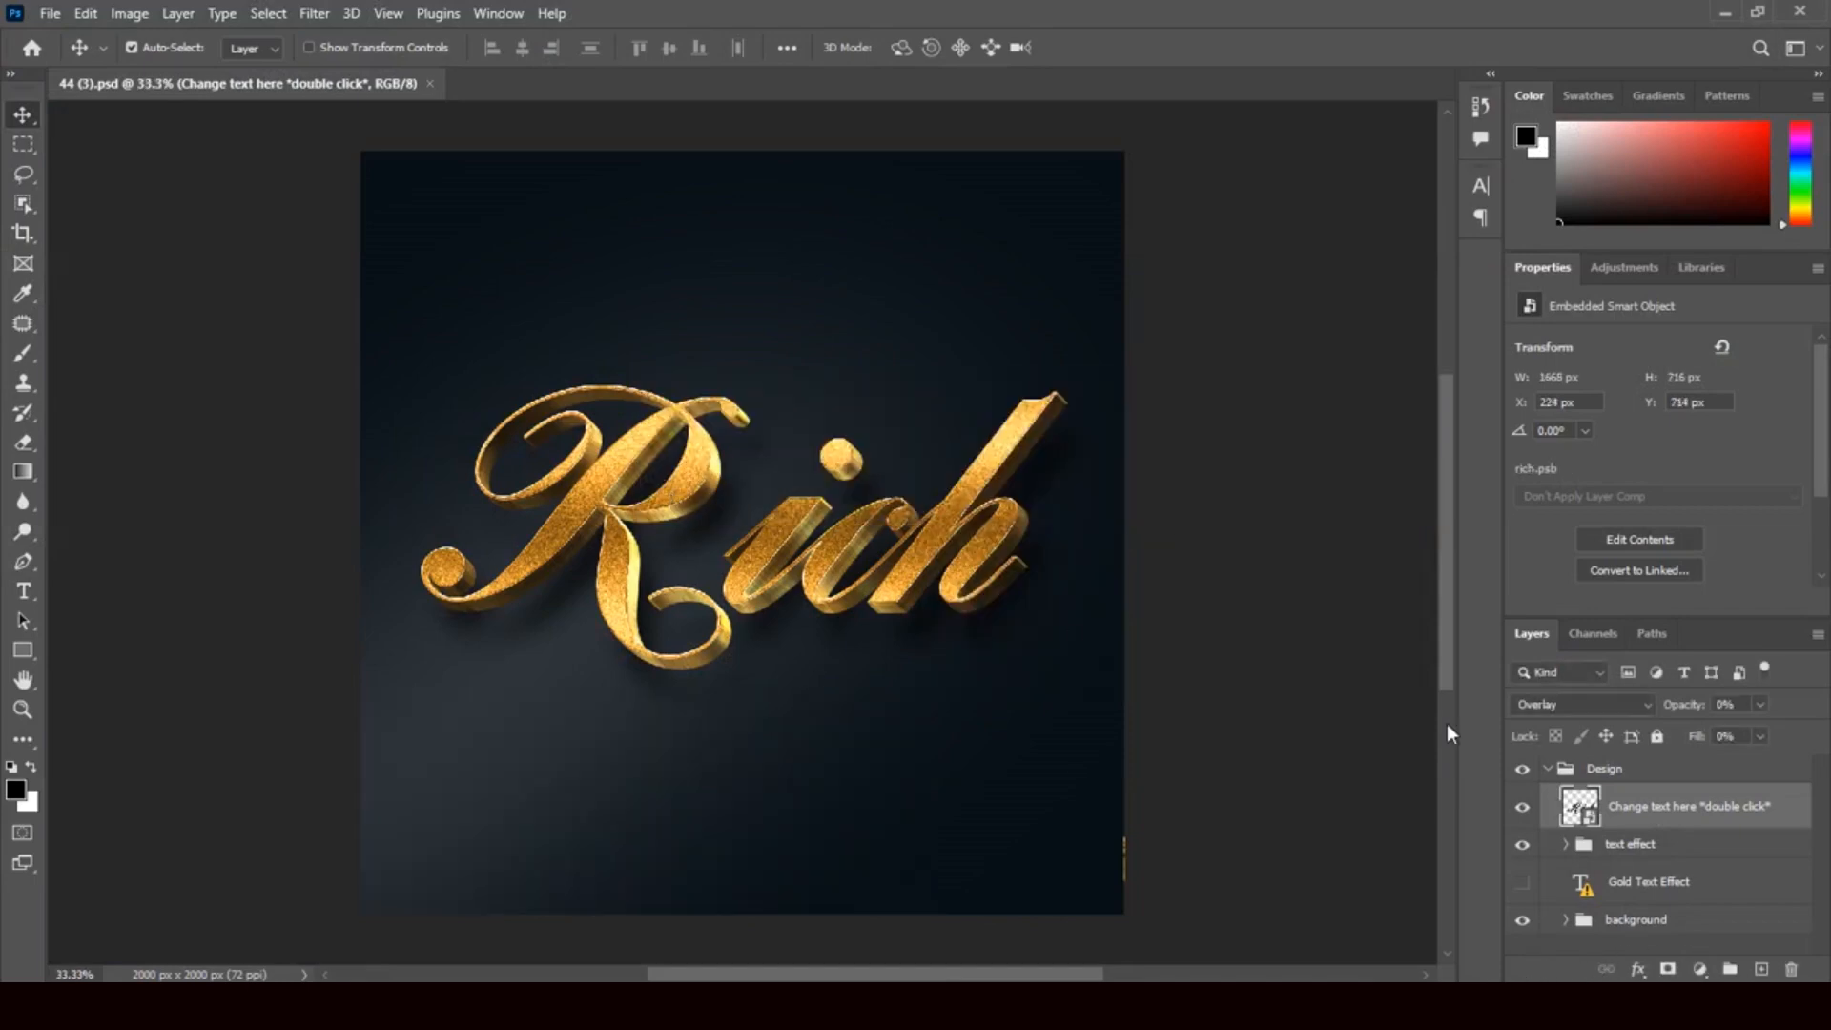
Open the contents of the Change text here smart object and replace the word Rich with a first name.
{"action": "double_click", "coordinate": [1595, 818]}
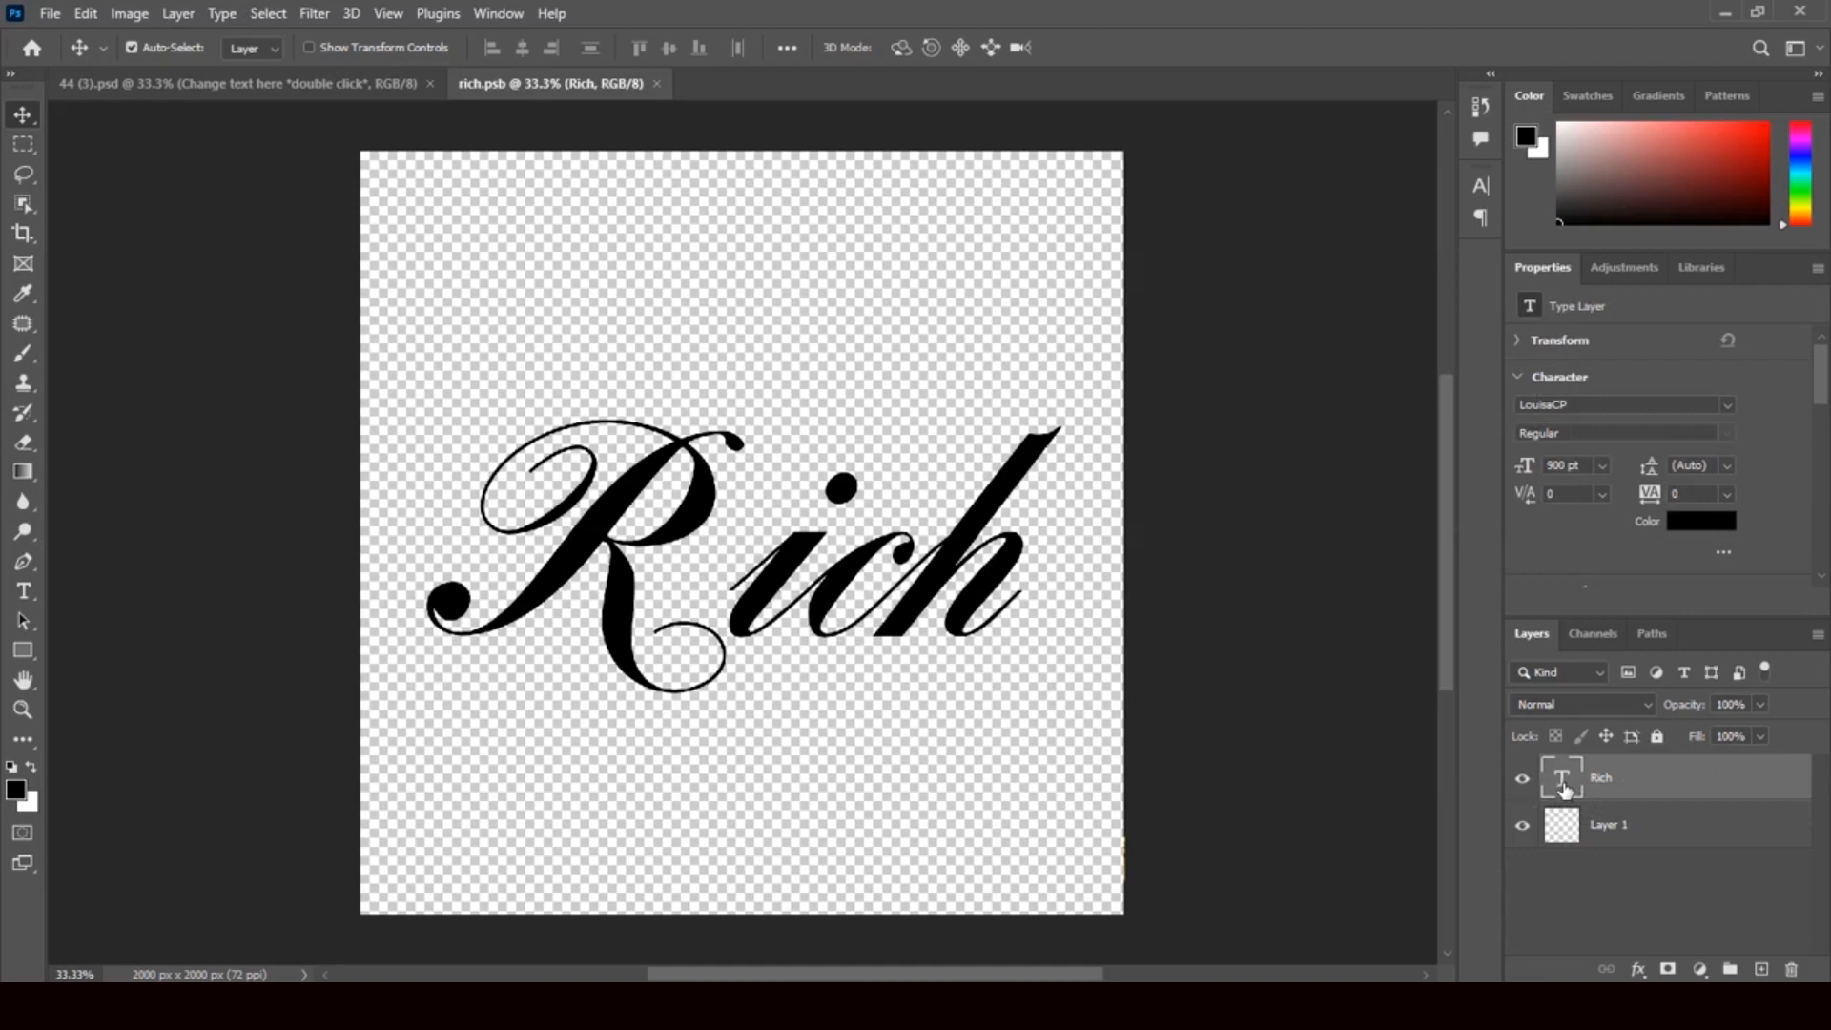
{"action": "double_click", "coordinate": [1561, 780]}
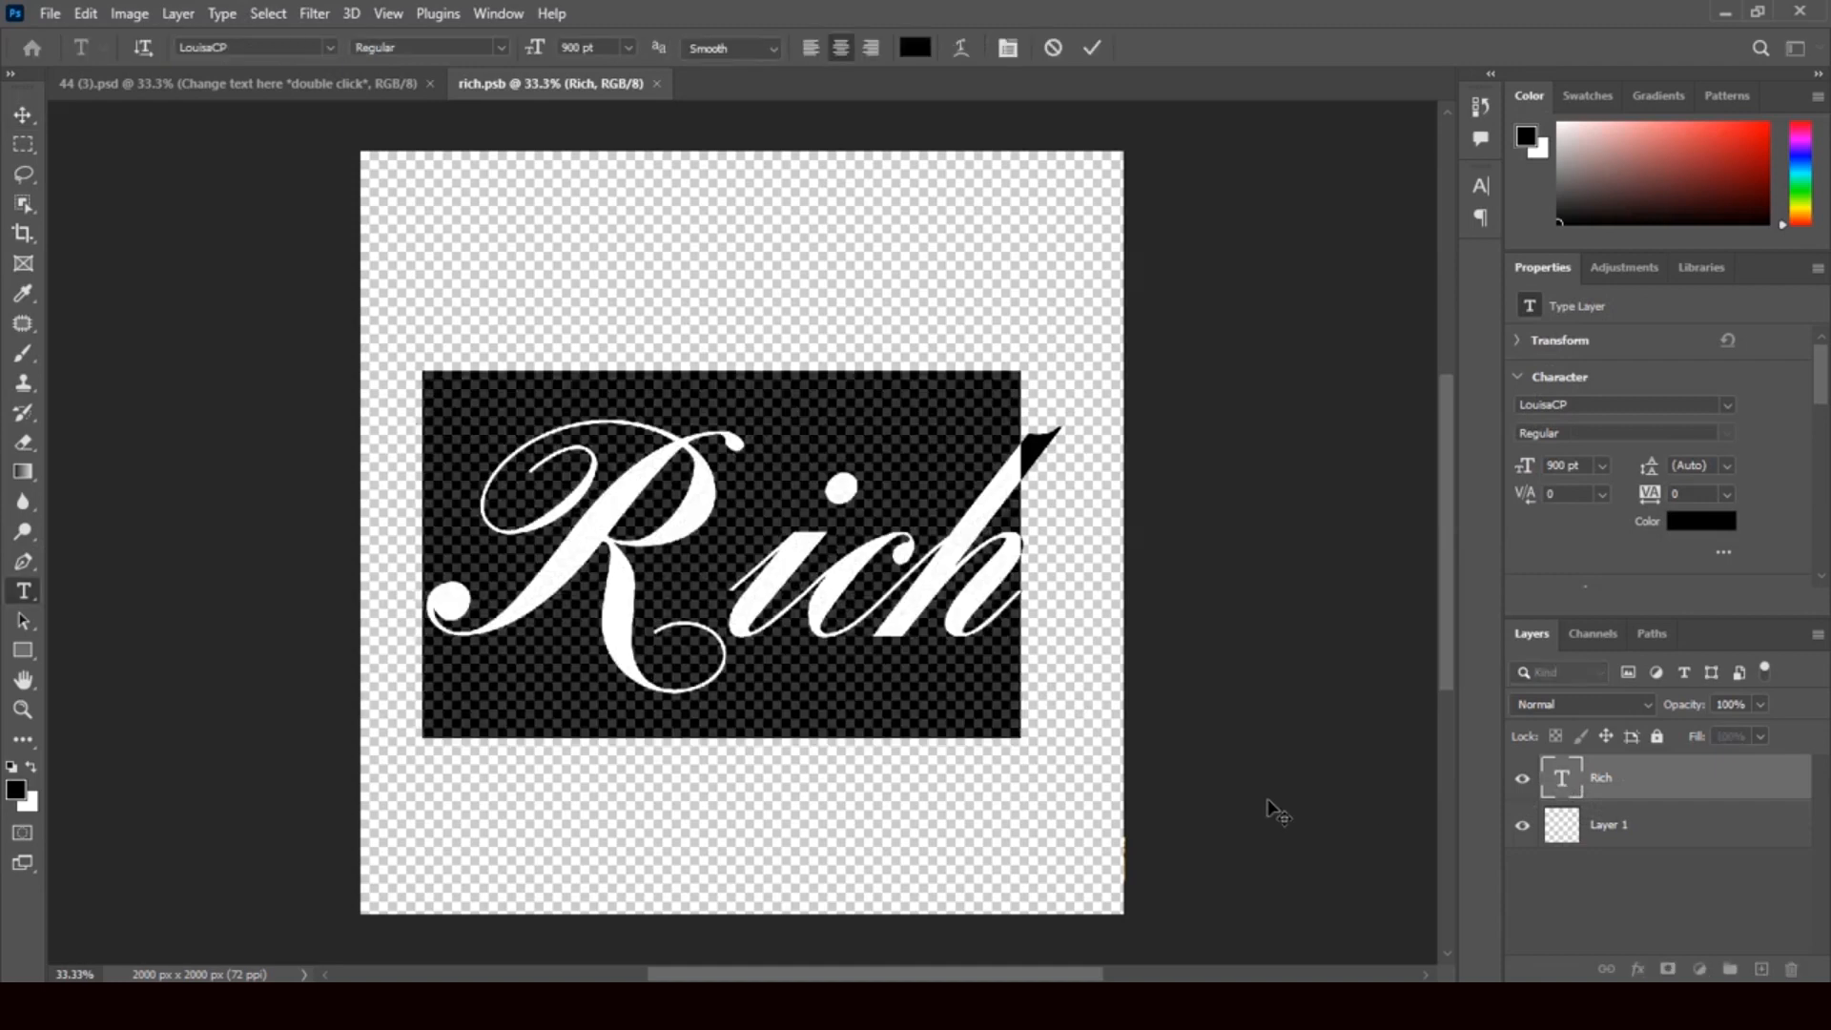
{"action": "type", "text": "Ta"}
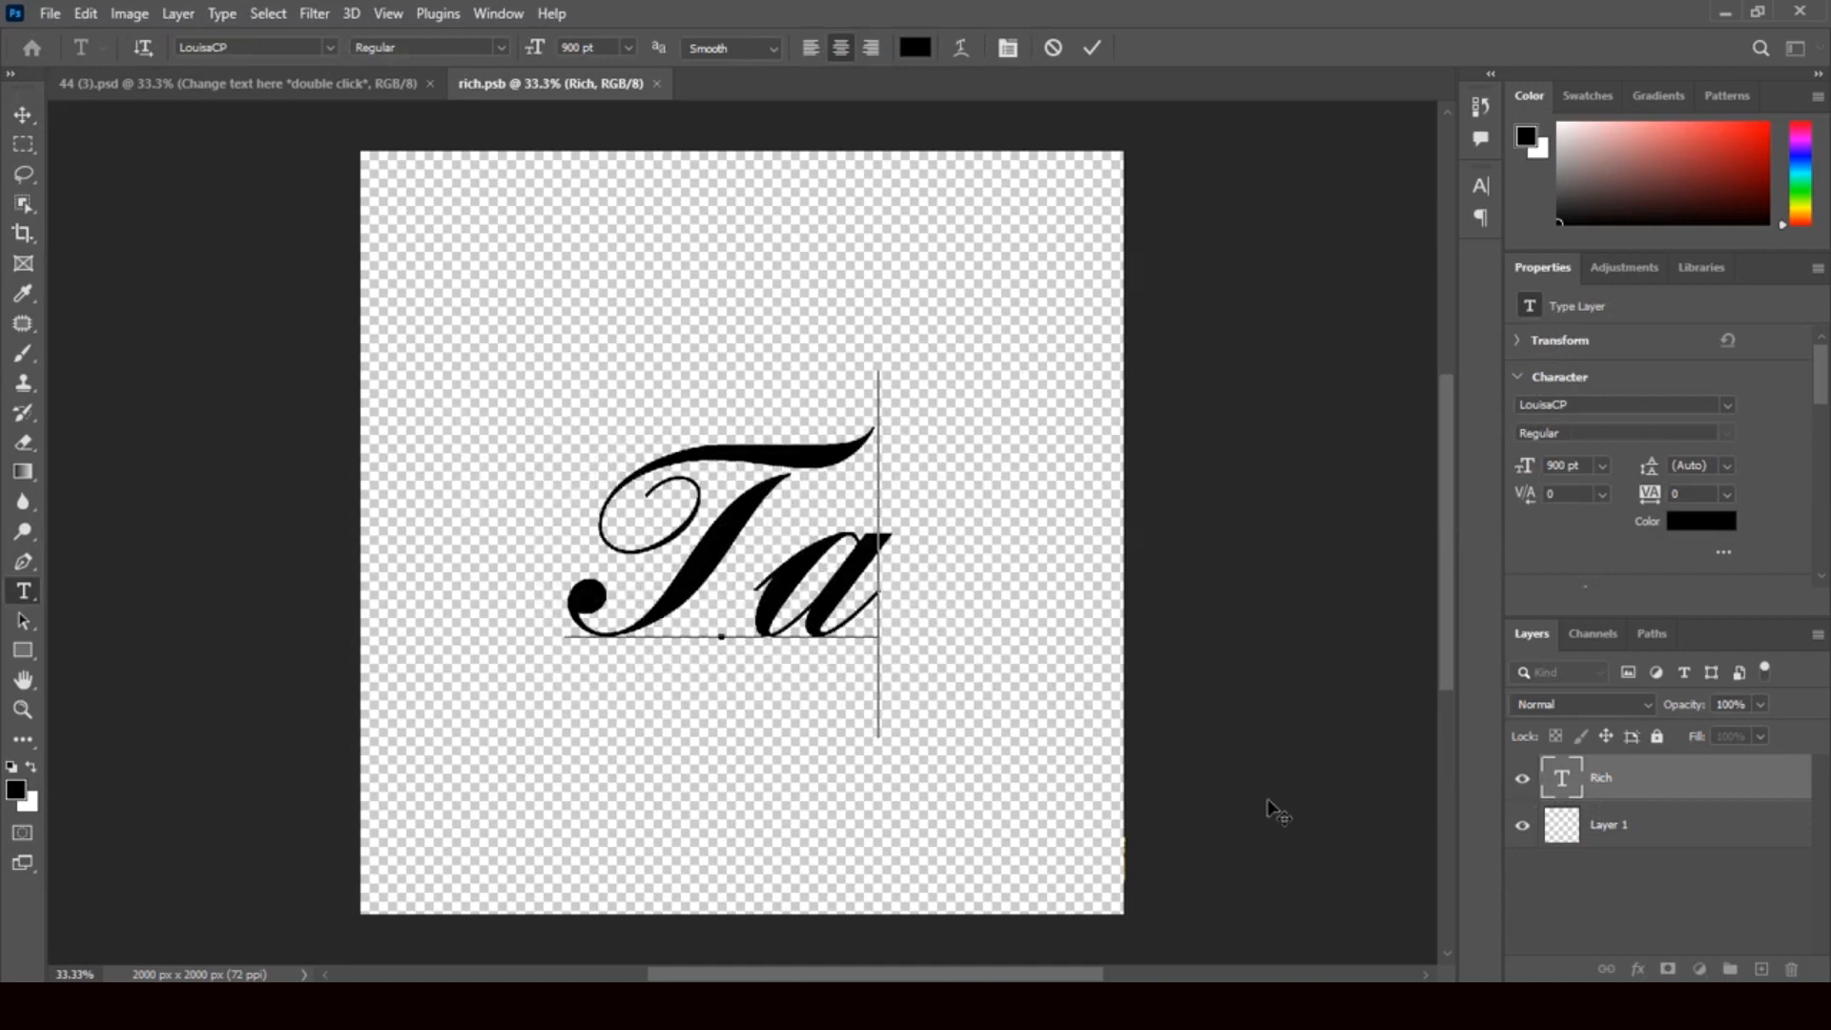
{"action": "type", "text": "shu"}
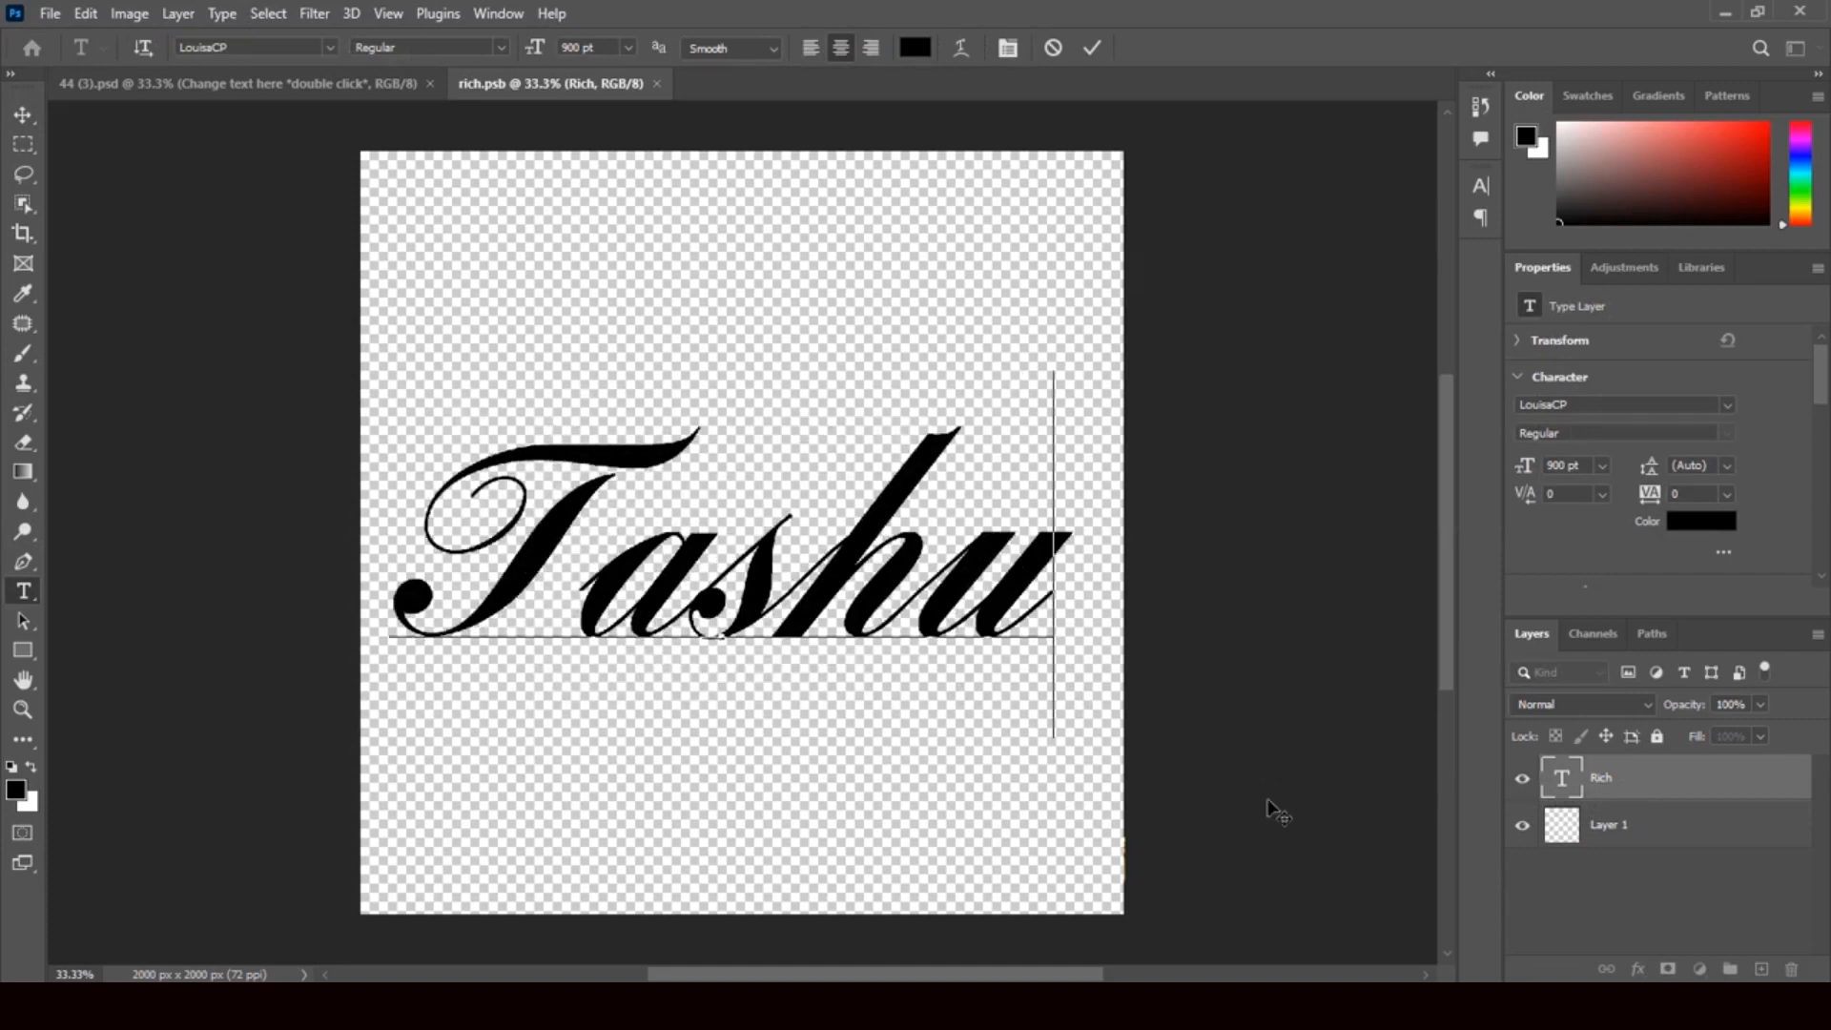
{"action": "left_click", "coordinate": [22, 115]}
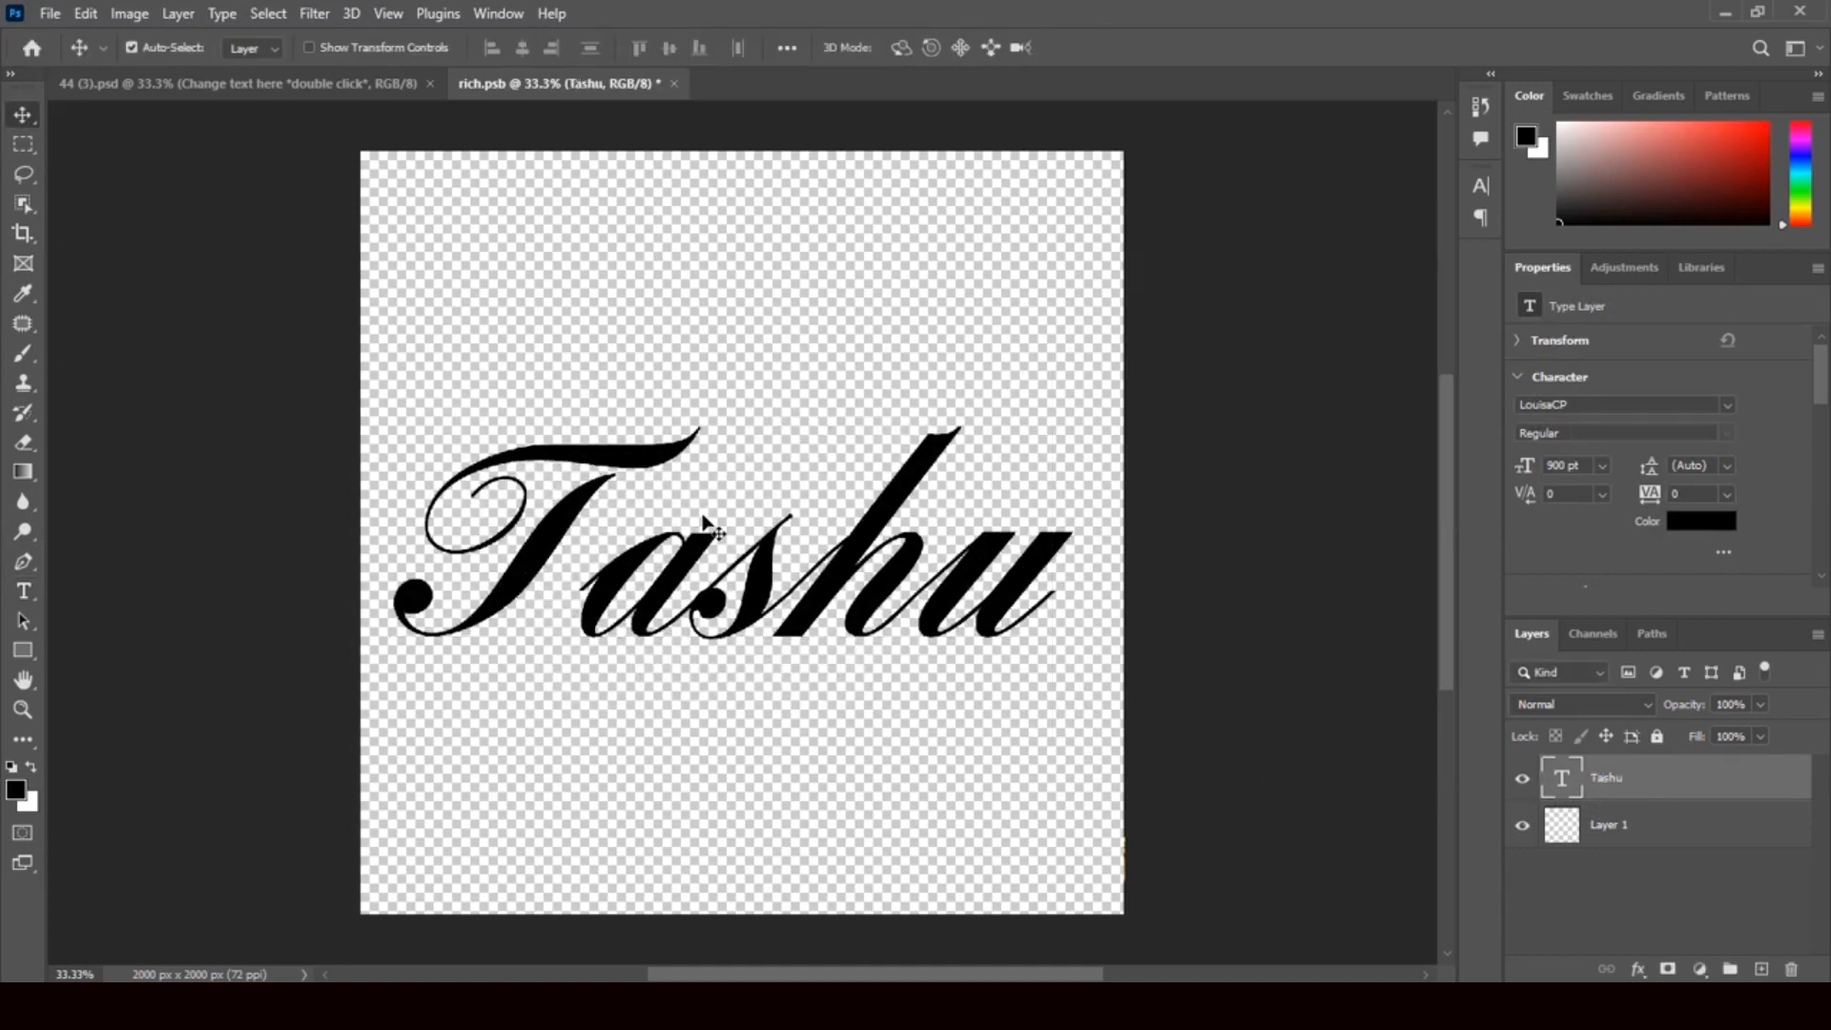
Scale the replaced text to 85.71%, centred horizontally on the canvas, and save and close rich.psb.
{"action": "key", "text": "ctrl+t"}
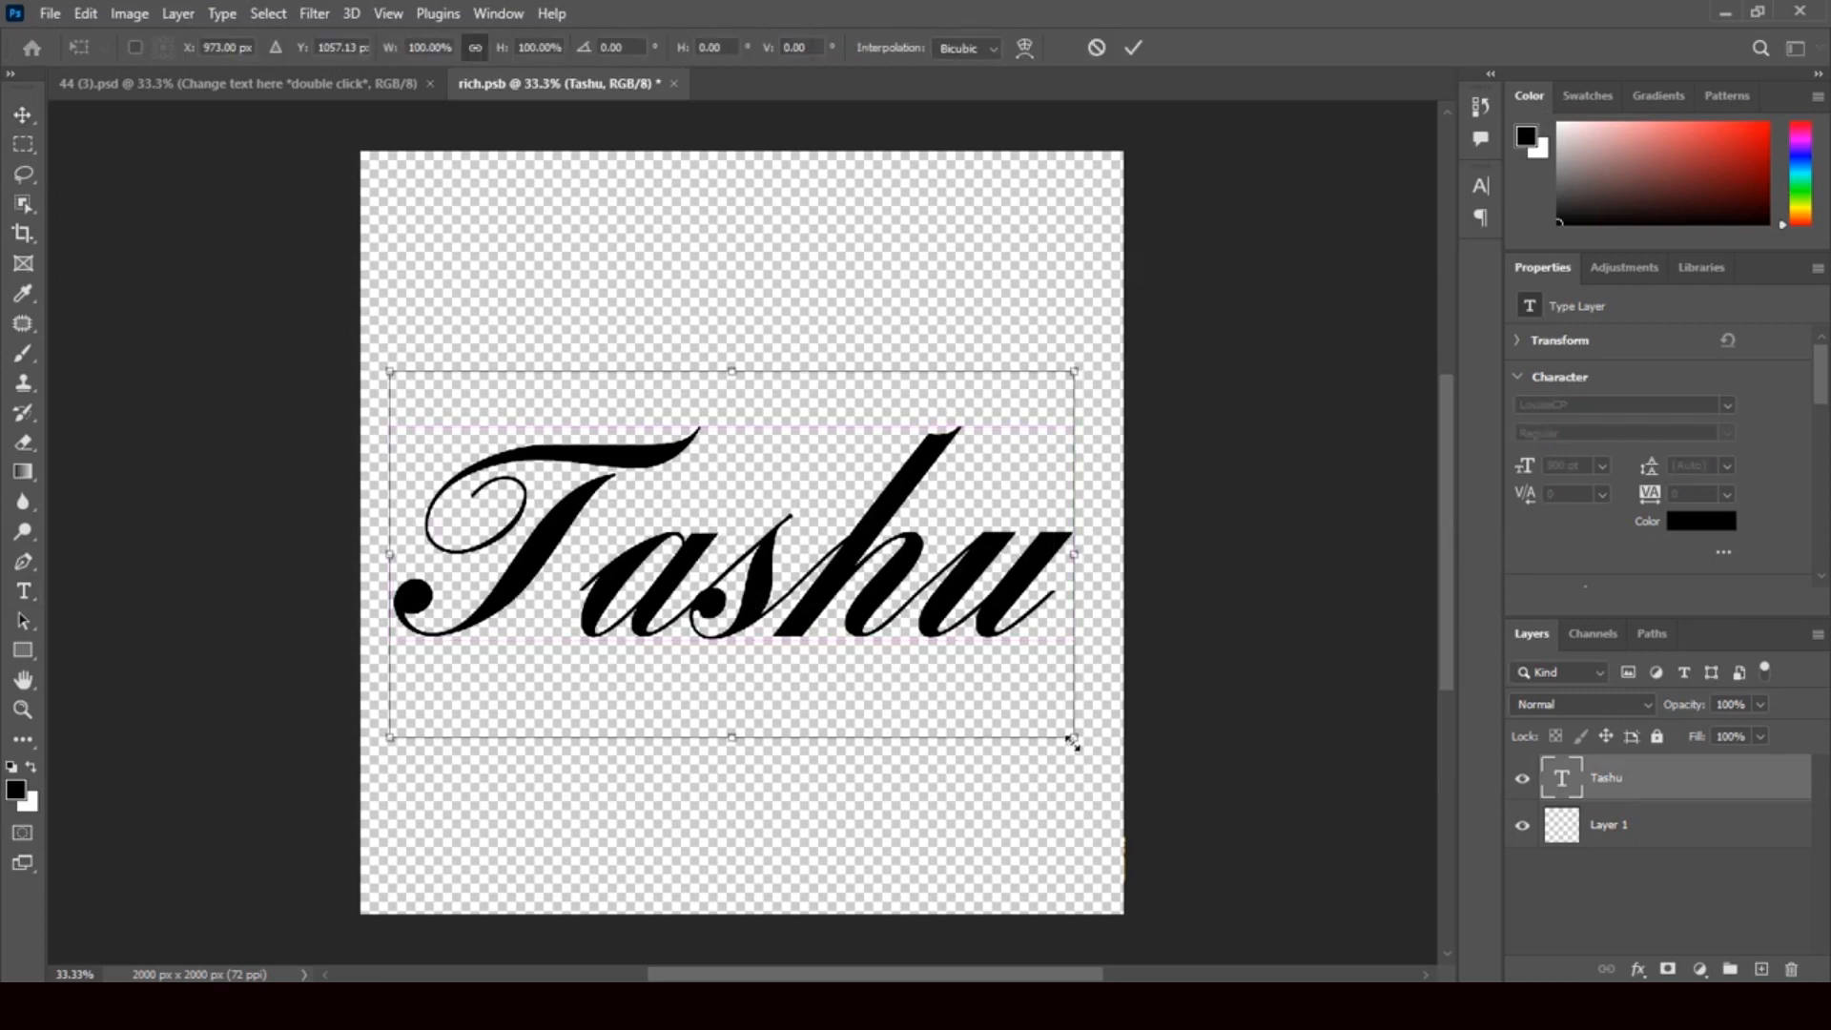
{"action": "left_click_drag", "start_coordinate": [1072, 741], "coordinate": [976, 685]}
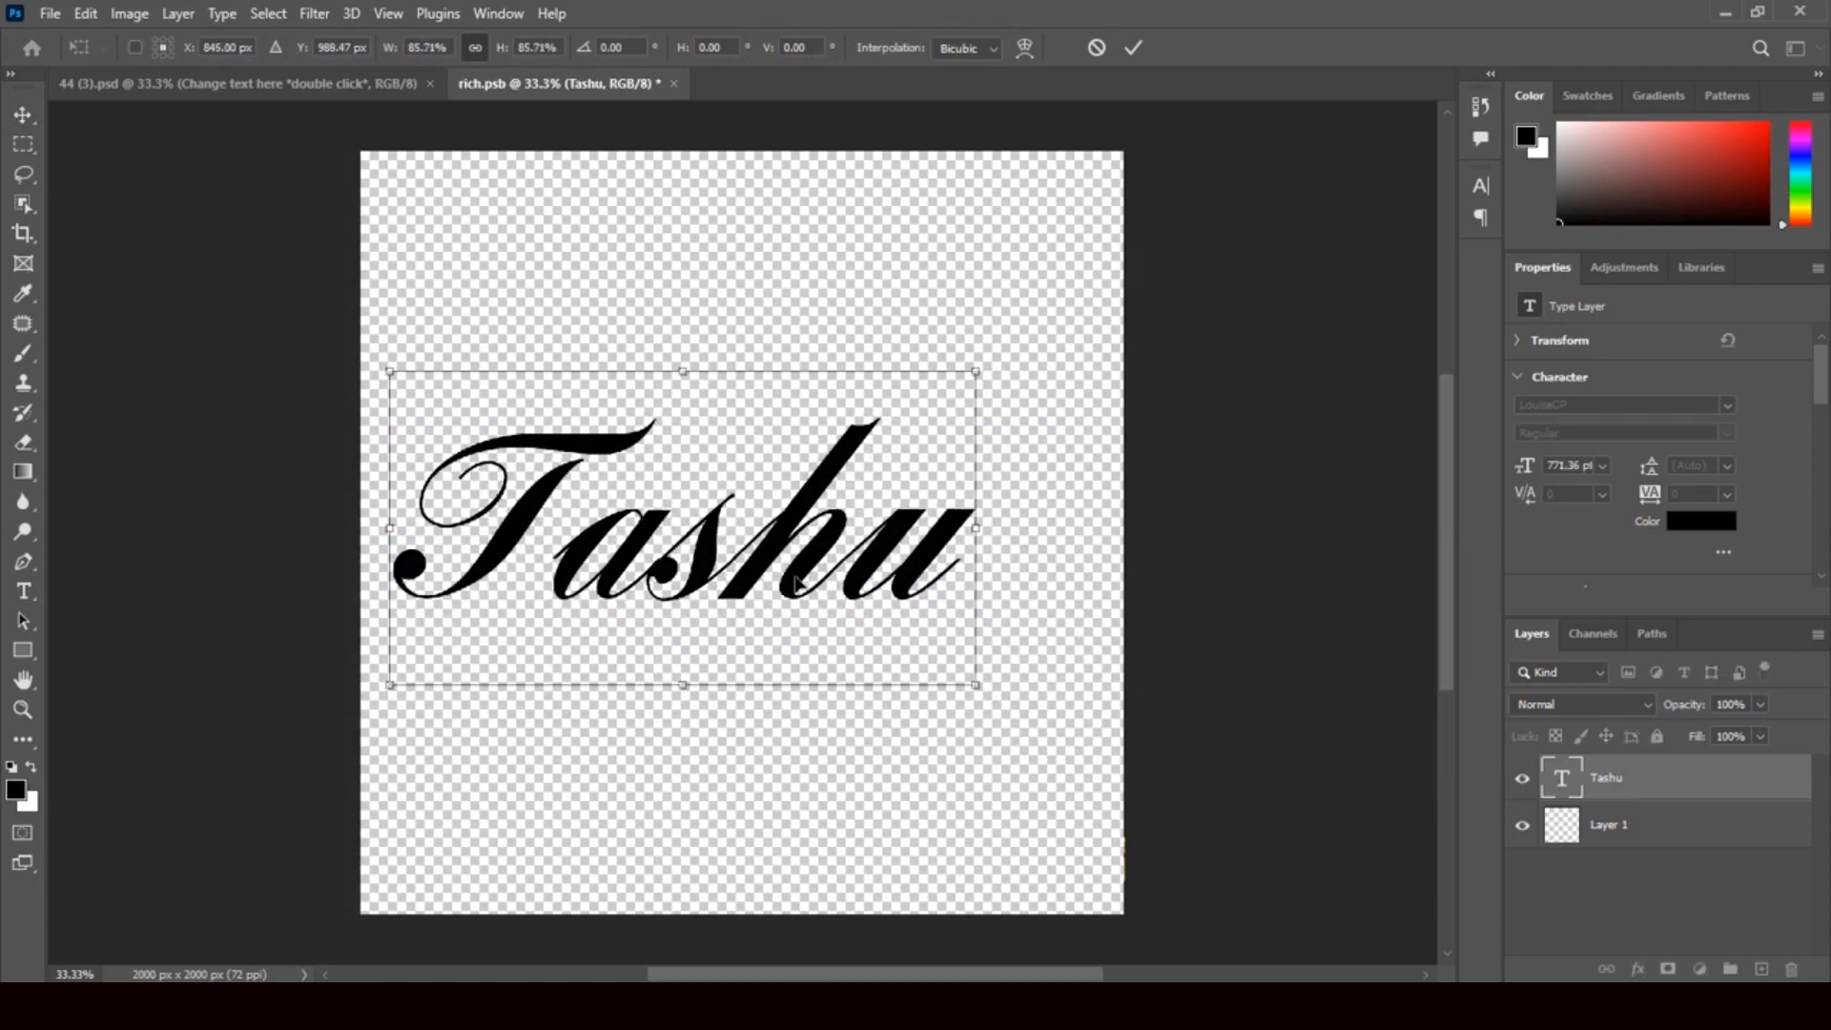
{"action": "left_click_drag", "start_coordinate": [798, 584], "coordinate": [862, 595]}
{"action": "left_click", "coordinate": [27, 113]}
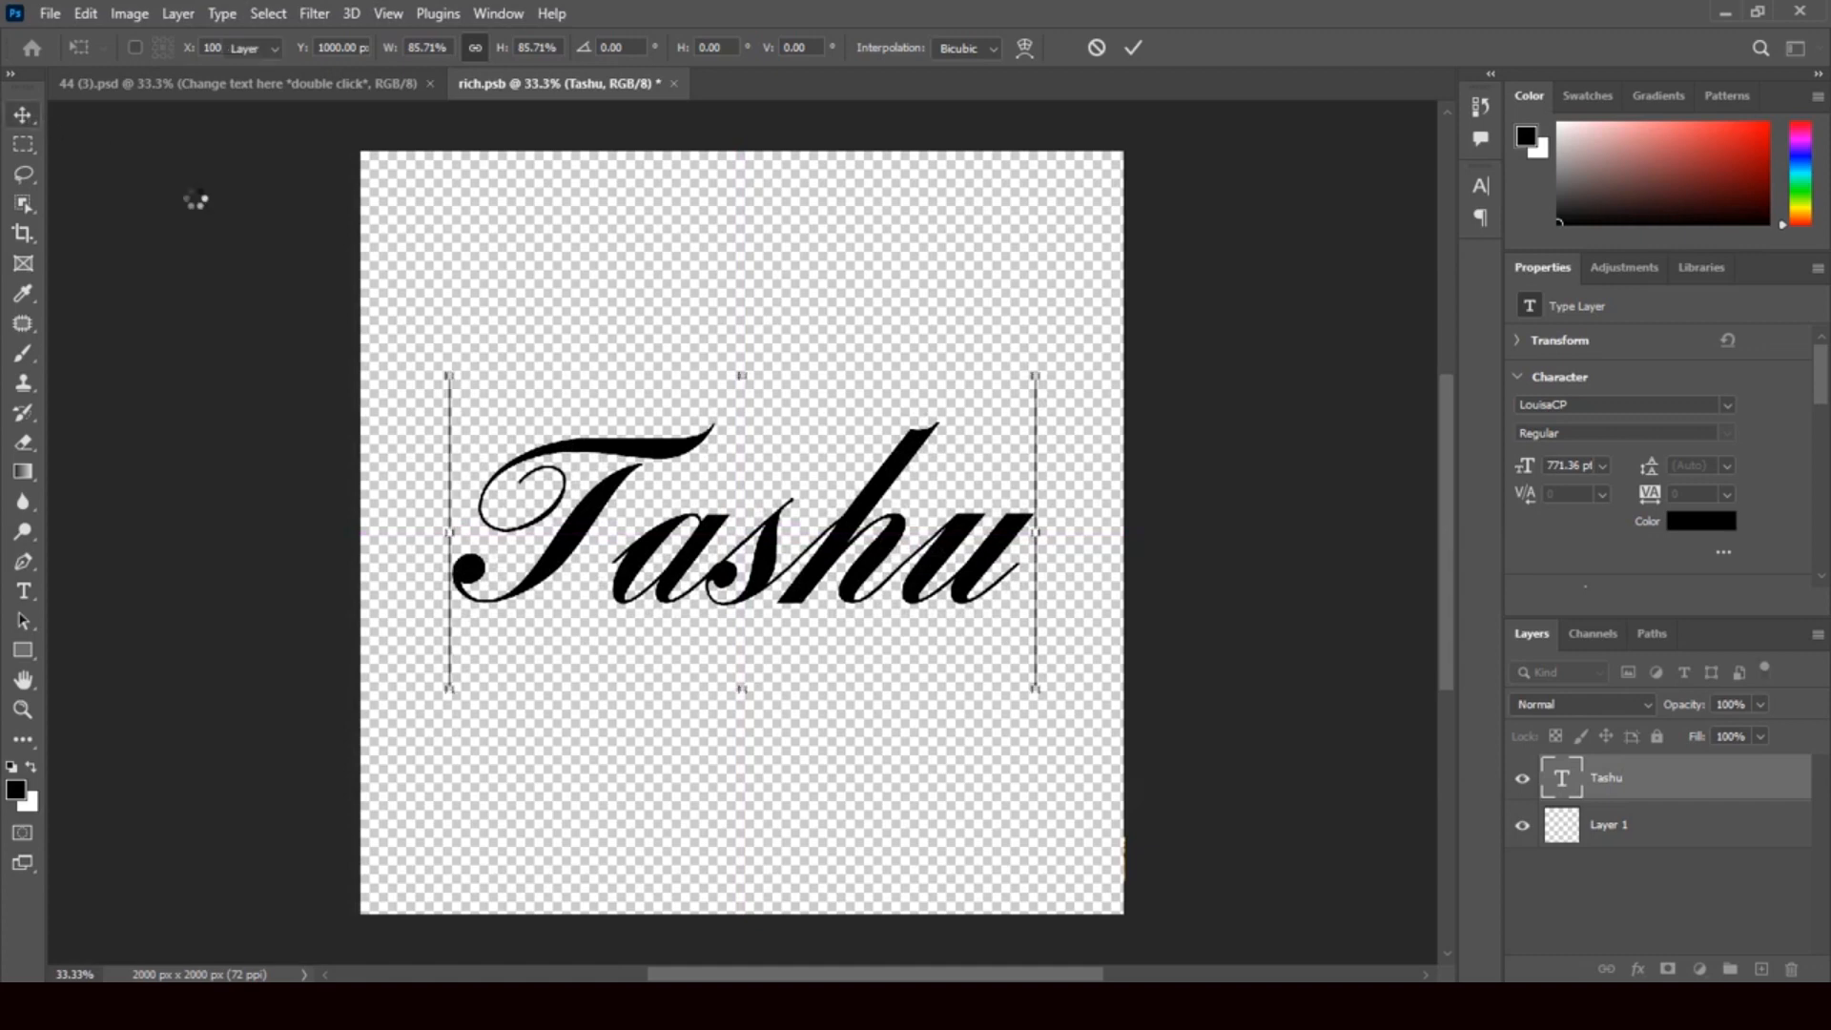
{"action": "left_click", "coordinate": [673, 83]}
{"action": "left_click", "coordinate": [812, 379]}
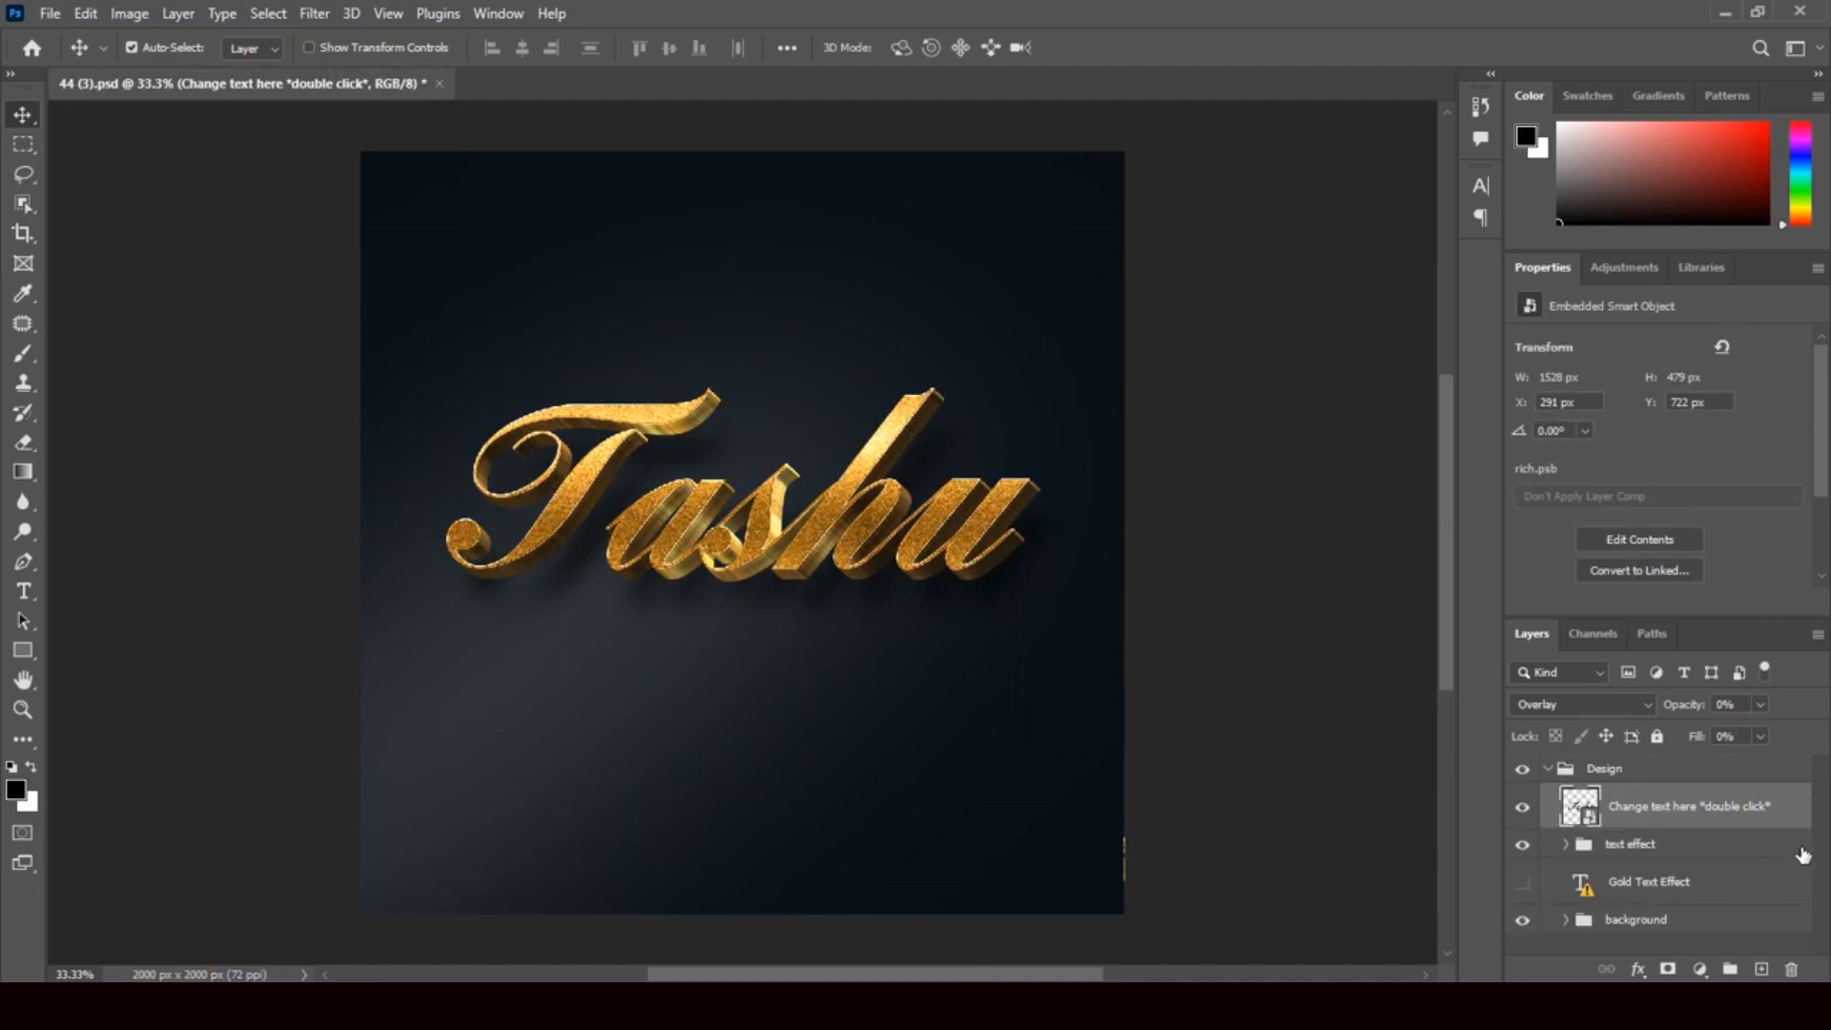
Check the background group by toggling its visibility, and recolour its bg shape to dark blue #0b2d4a.
{"action": "left_click", "coordinate": [1526, 921]}
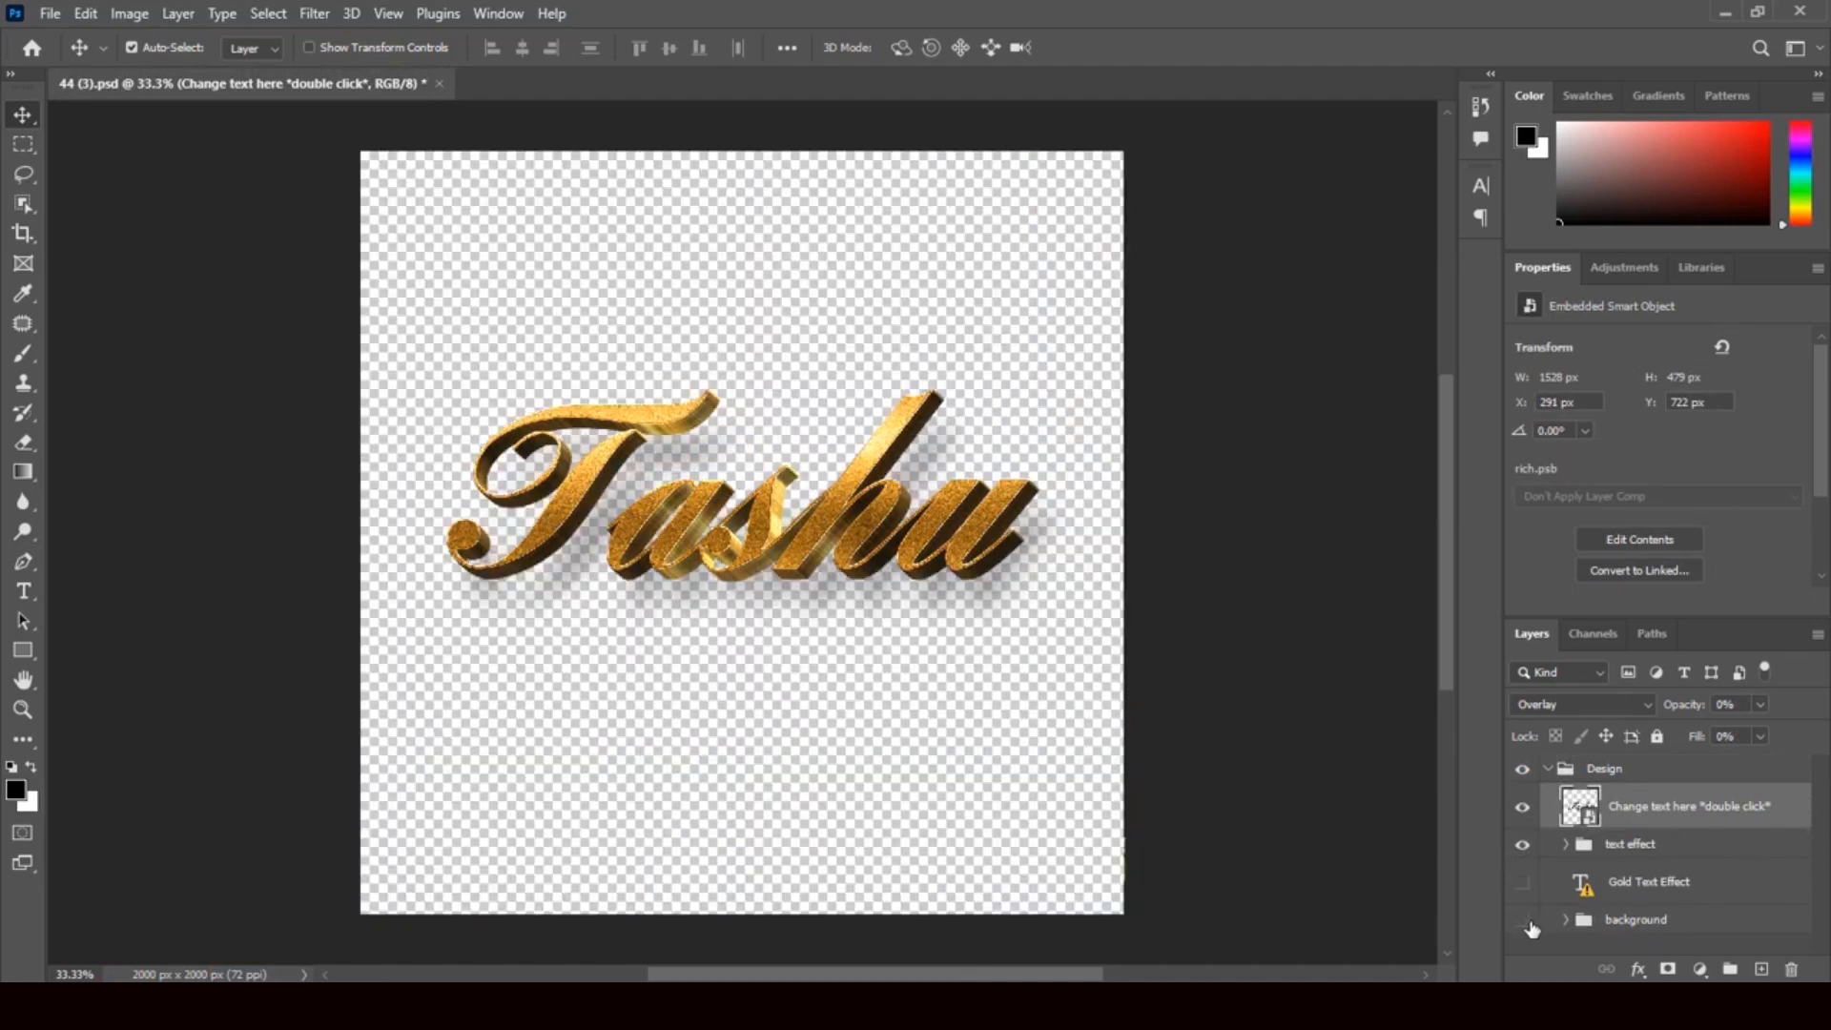
{"action": "left_click", "coordinate": [1524, 921]}
{"action": "left_click", "coordinate": [1564, 919]}
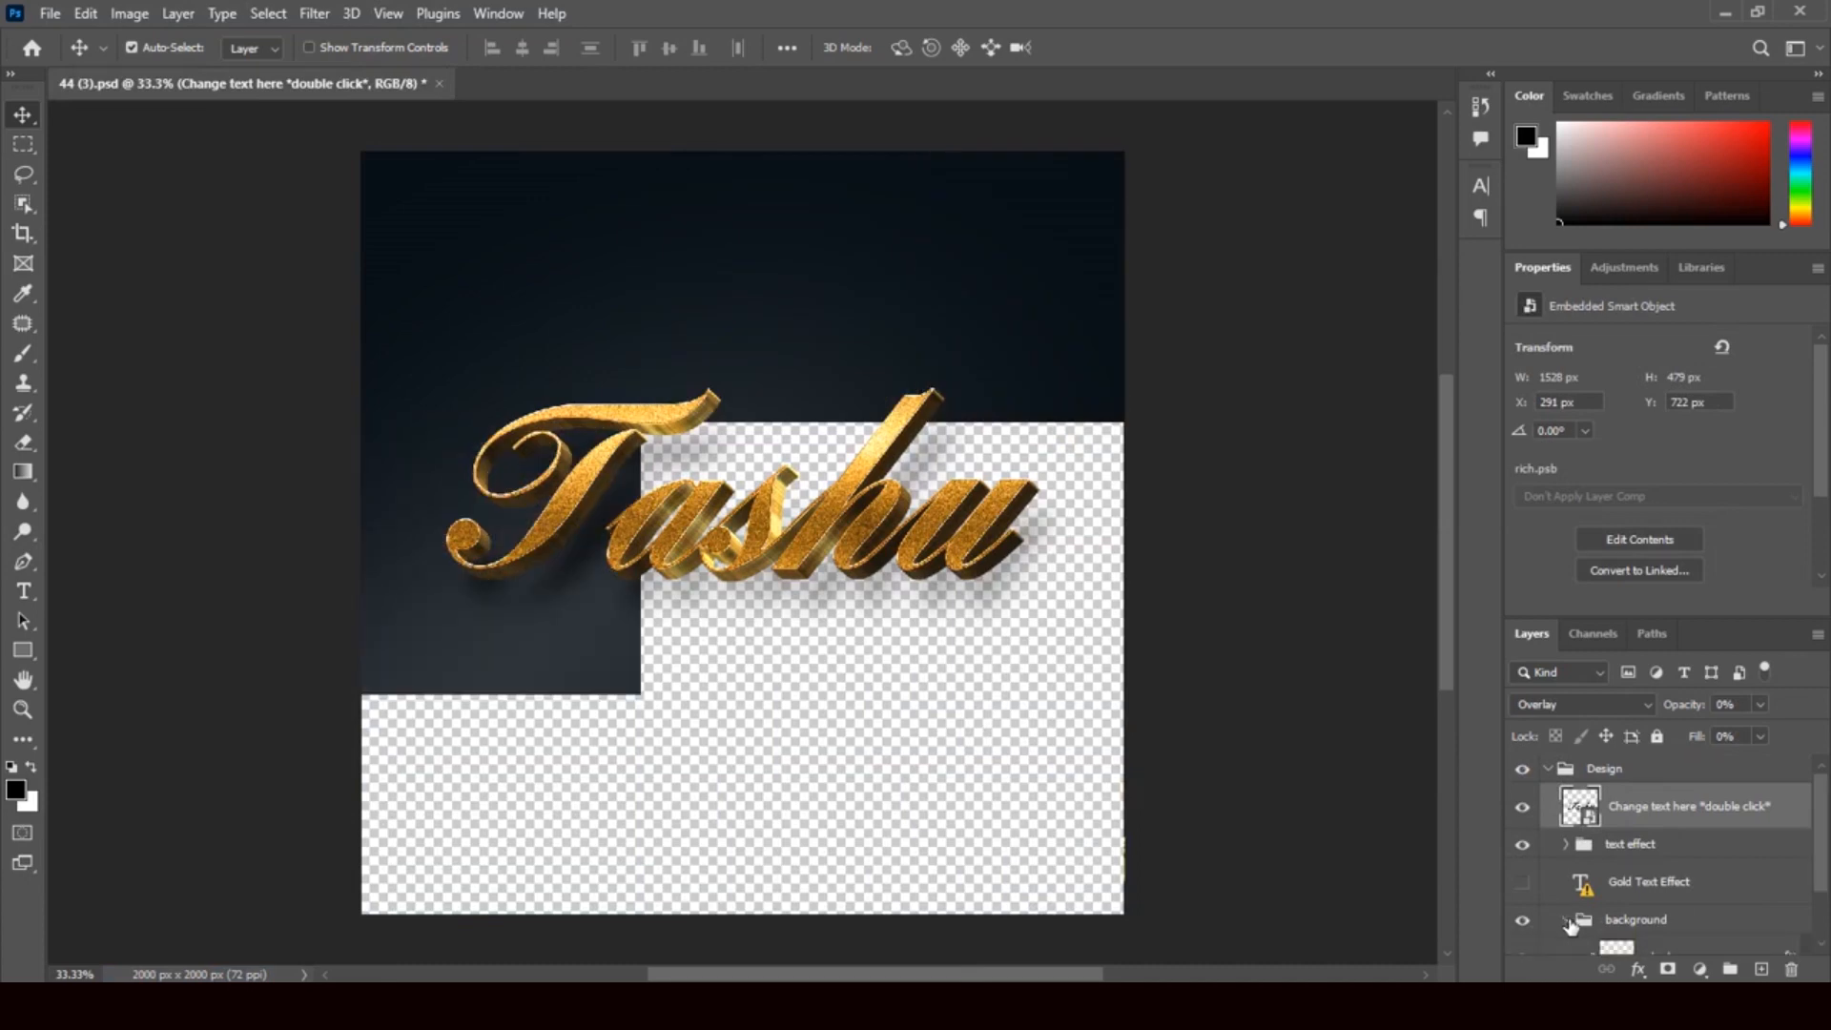
{"action": "left_click_drag", "start_coordinate": [1824, 849], "coordinate": [1822, 901]}
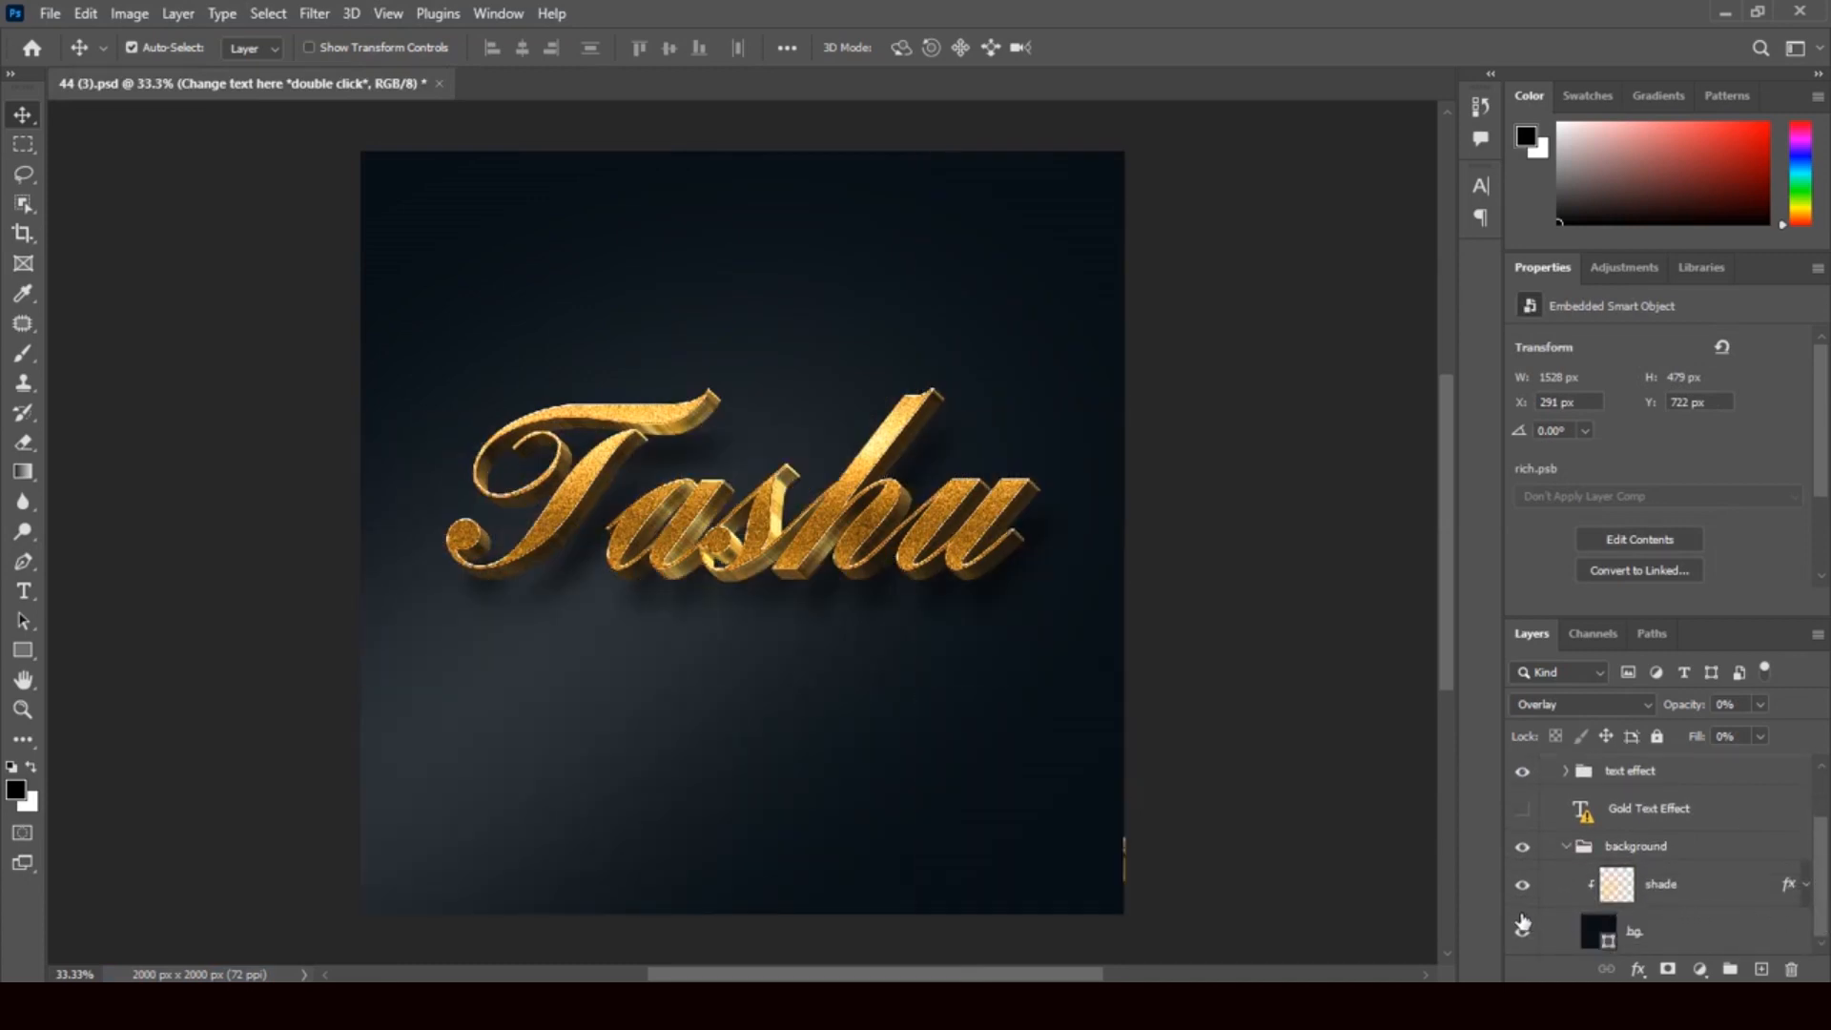
{"action": "left_click", "coordinate": [1606, 921]}
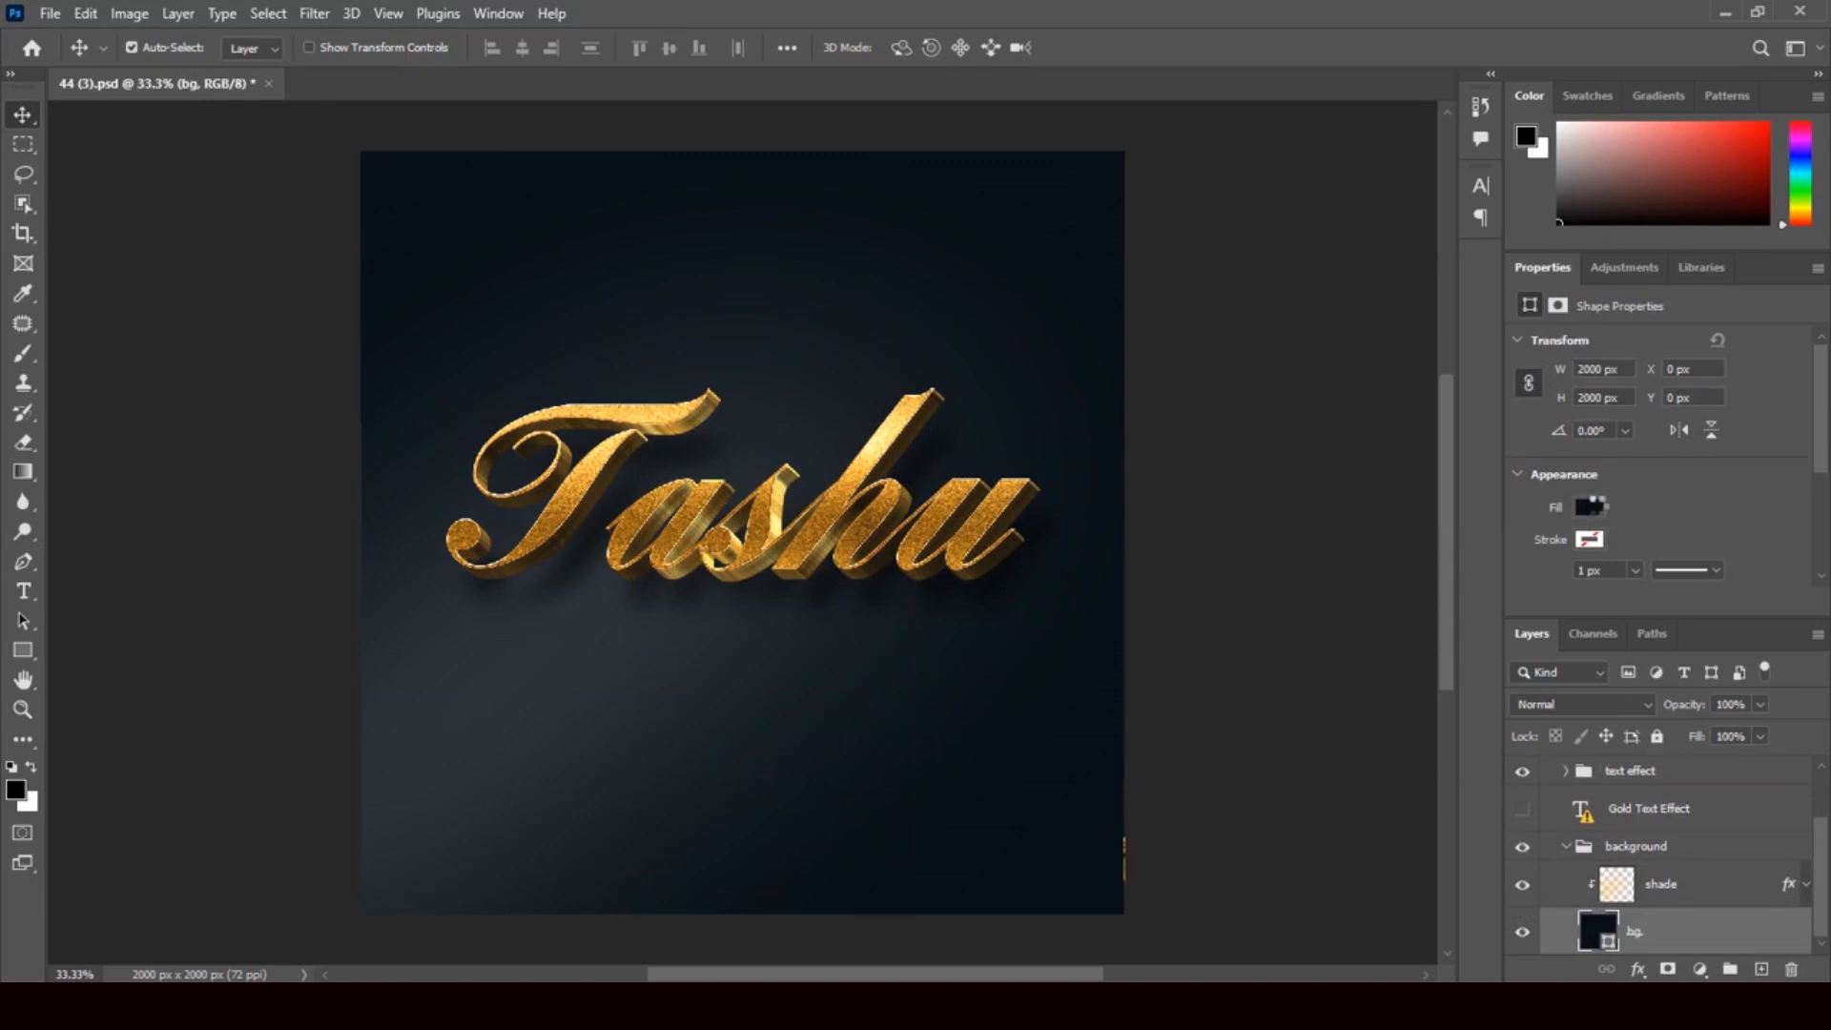
{"action": "left_click", "coordinate": [1591, 507]}
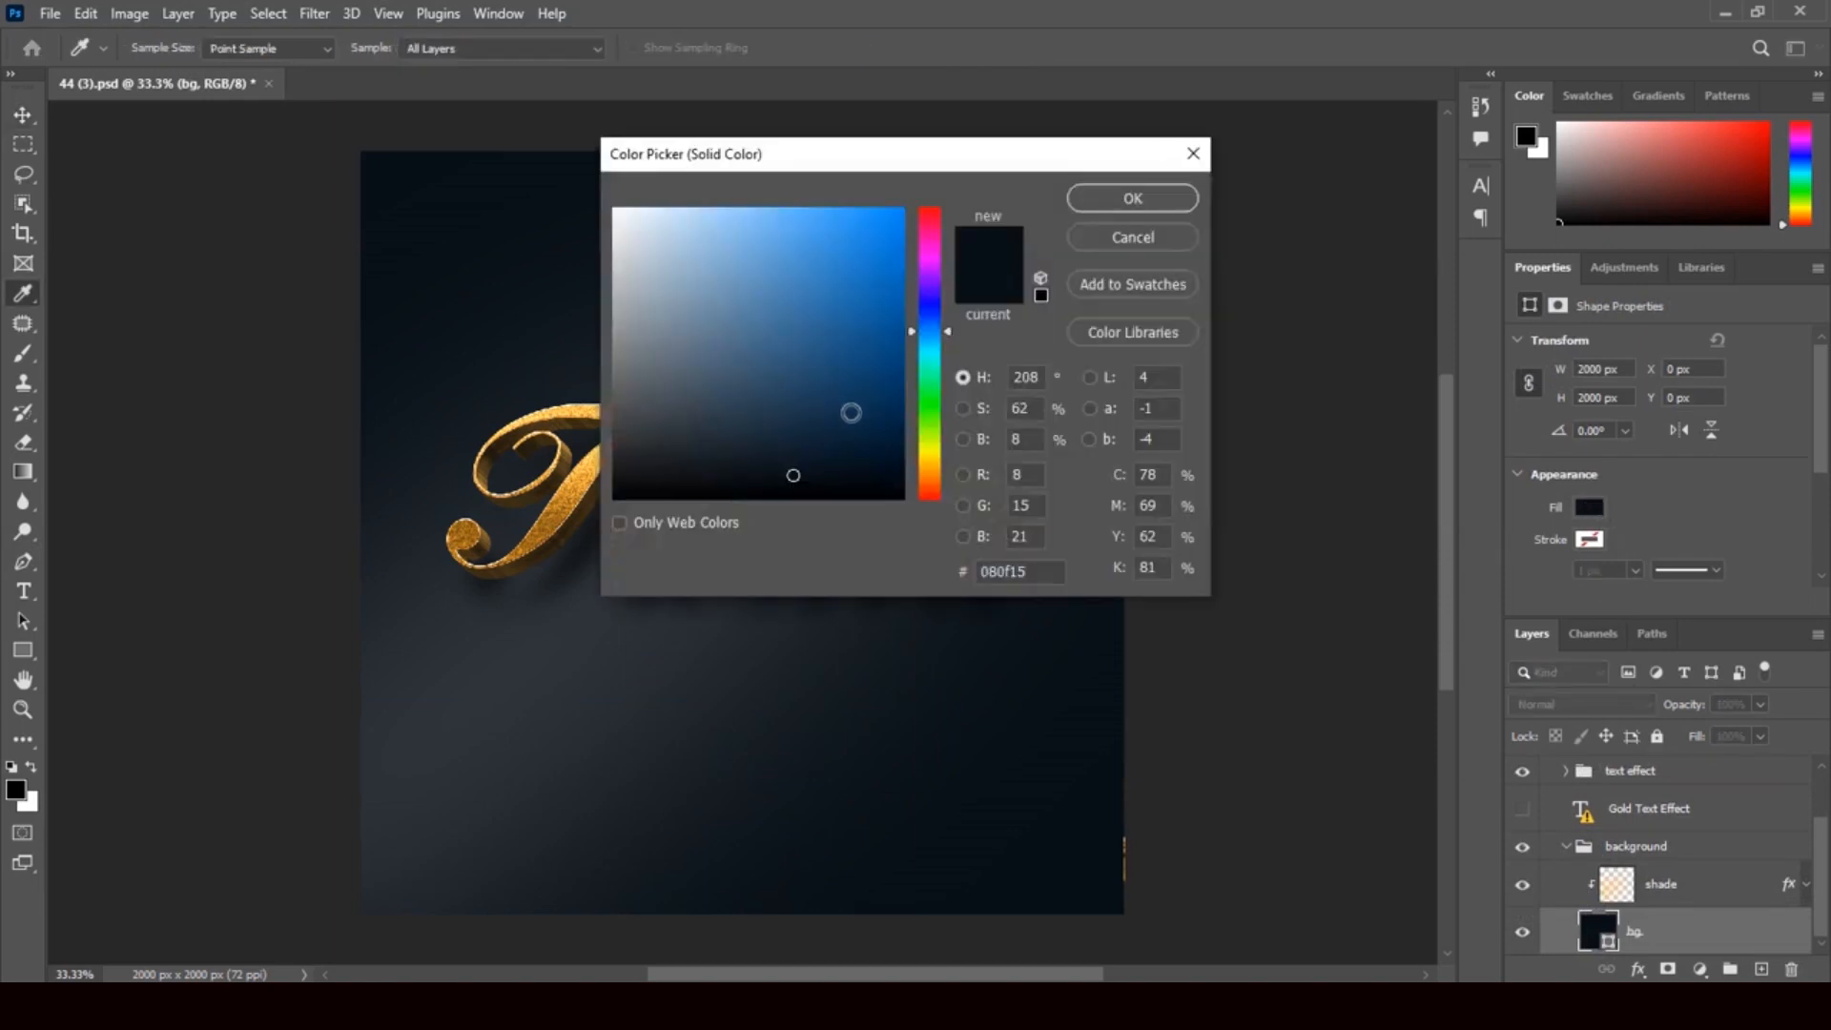
{"action": "left_click", "coordinate": [862, 412]}
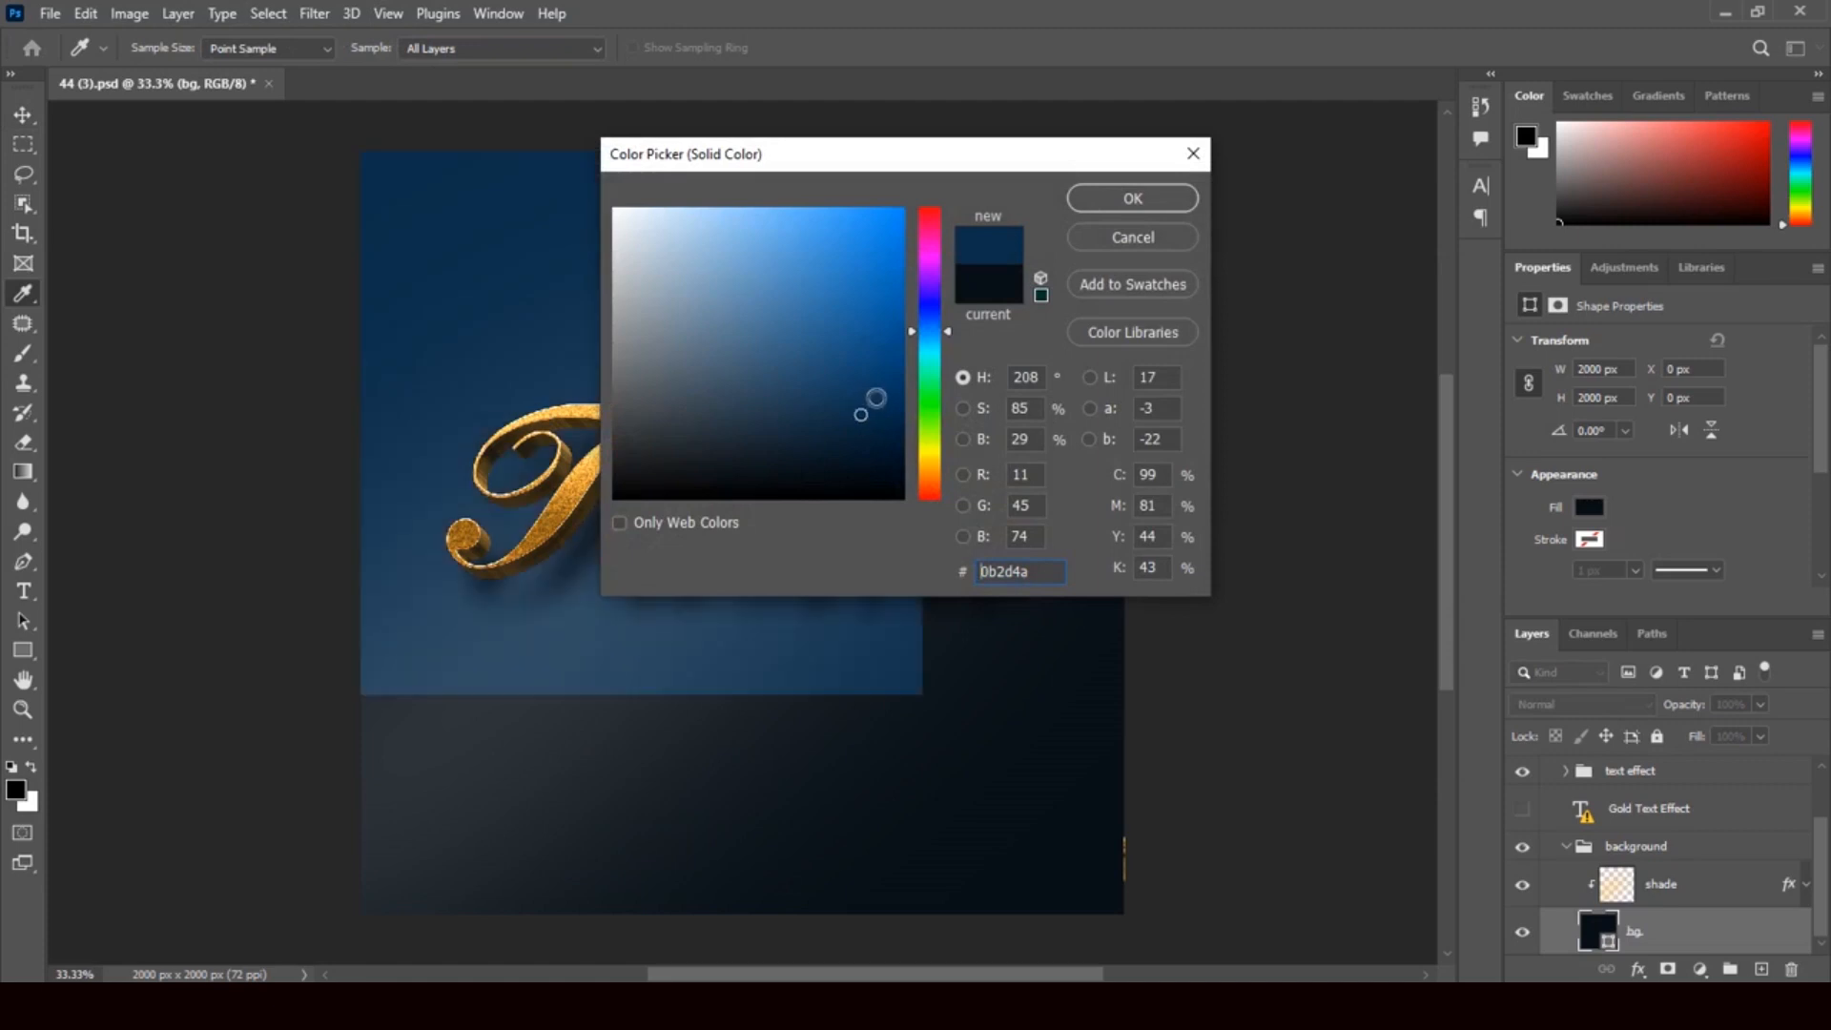
{"action": "left_click", "coordinate": [1131, 199]}
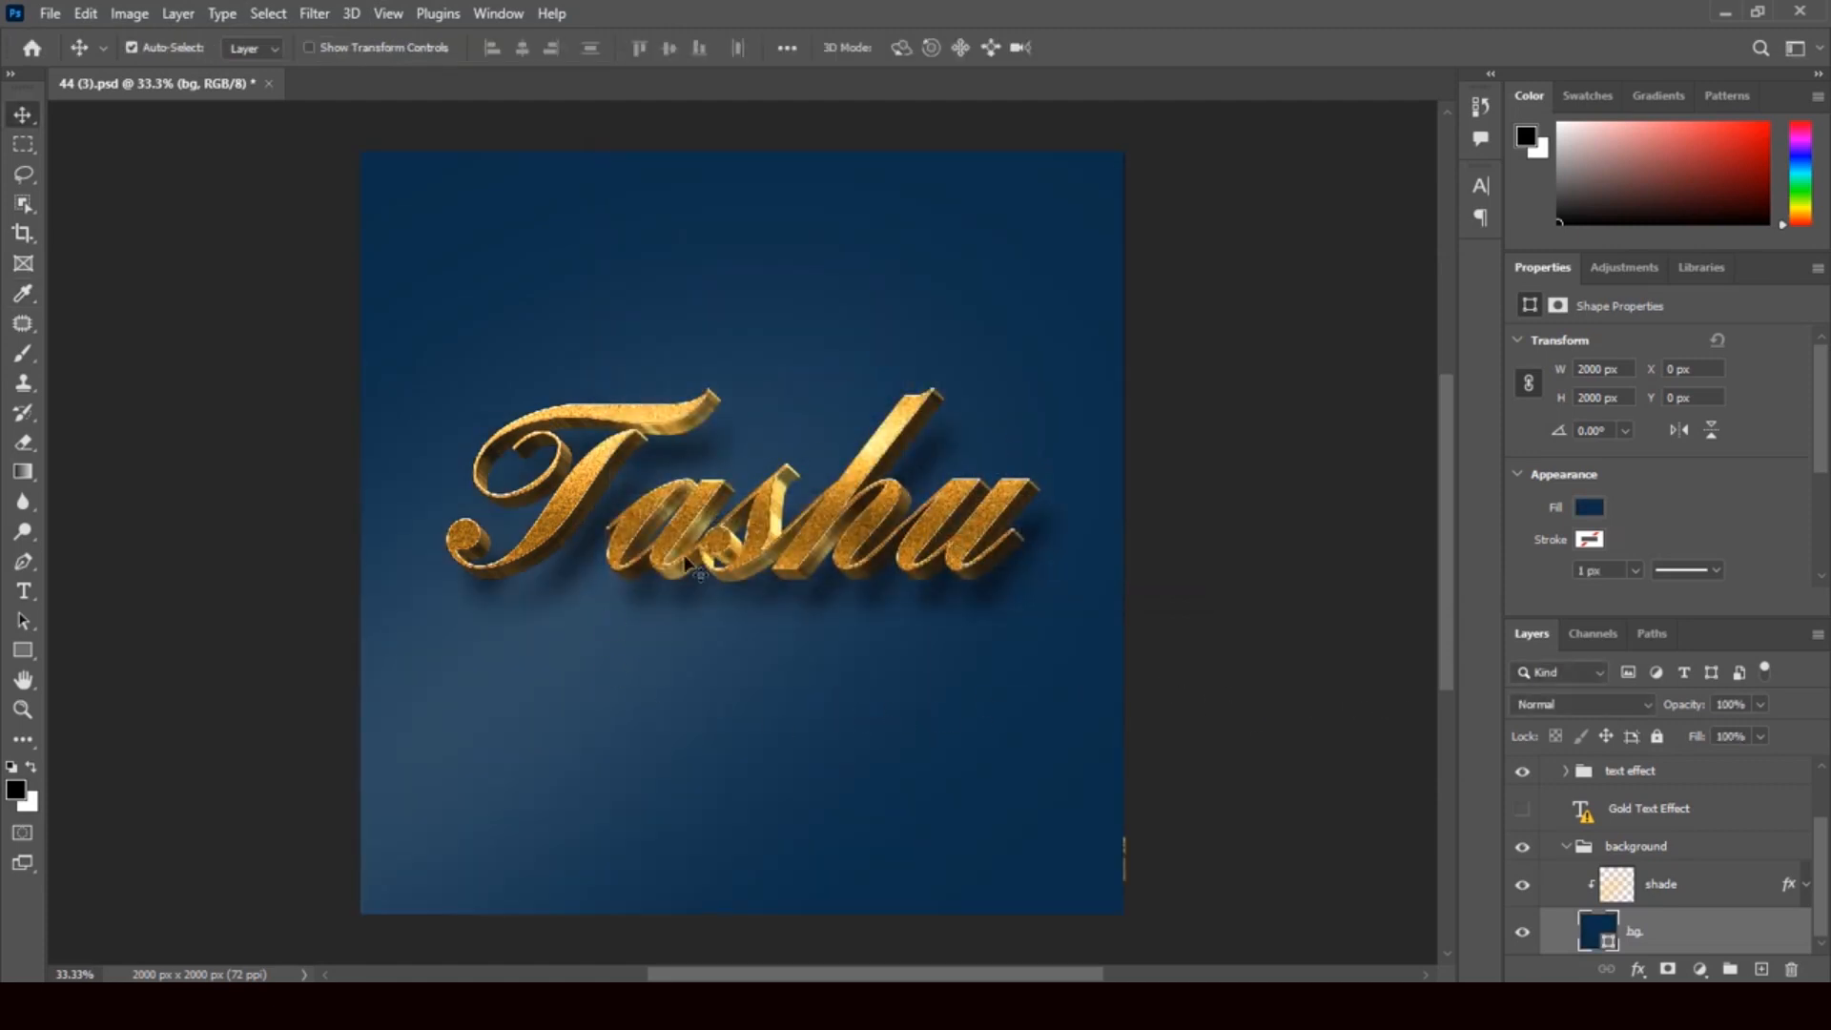
Close 44 (3).psd without saving and open the Red template 46.psd from Downloads, updating its text layers.
{"action": "left_click", "coordinate": [269, 82]}
{"action": "left_click", "coordinate": [903, 383]}
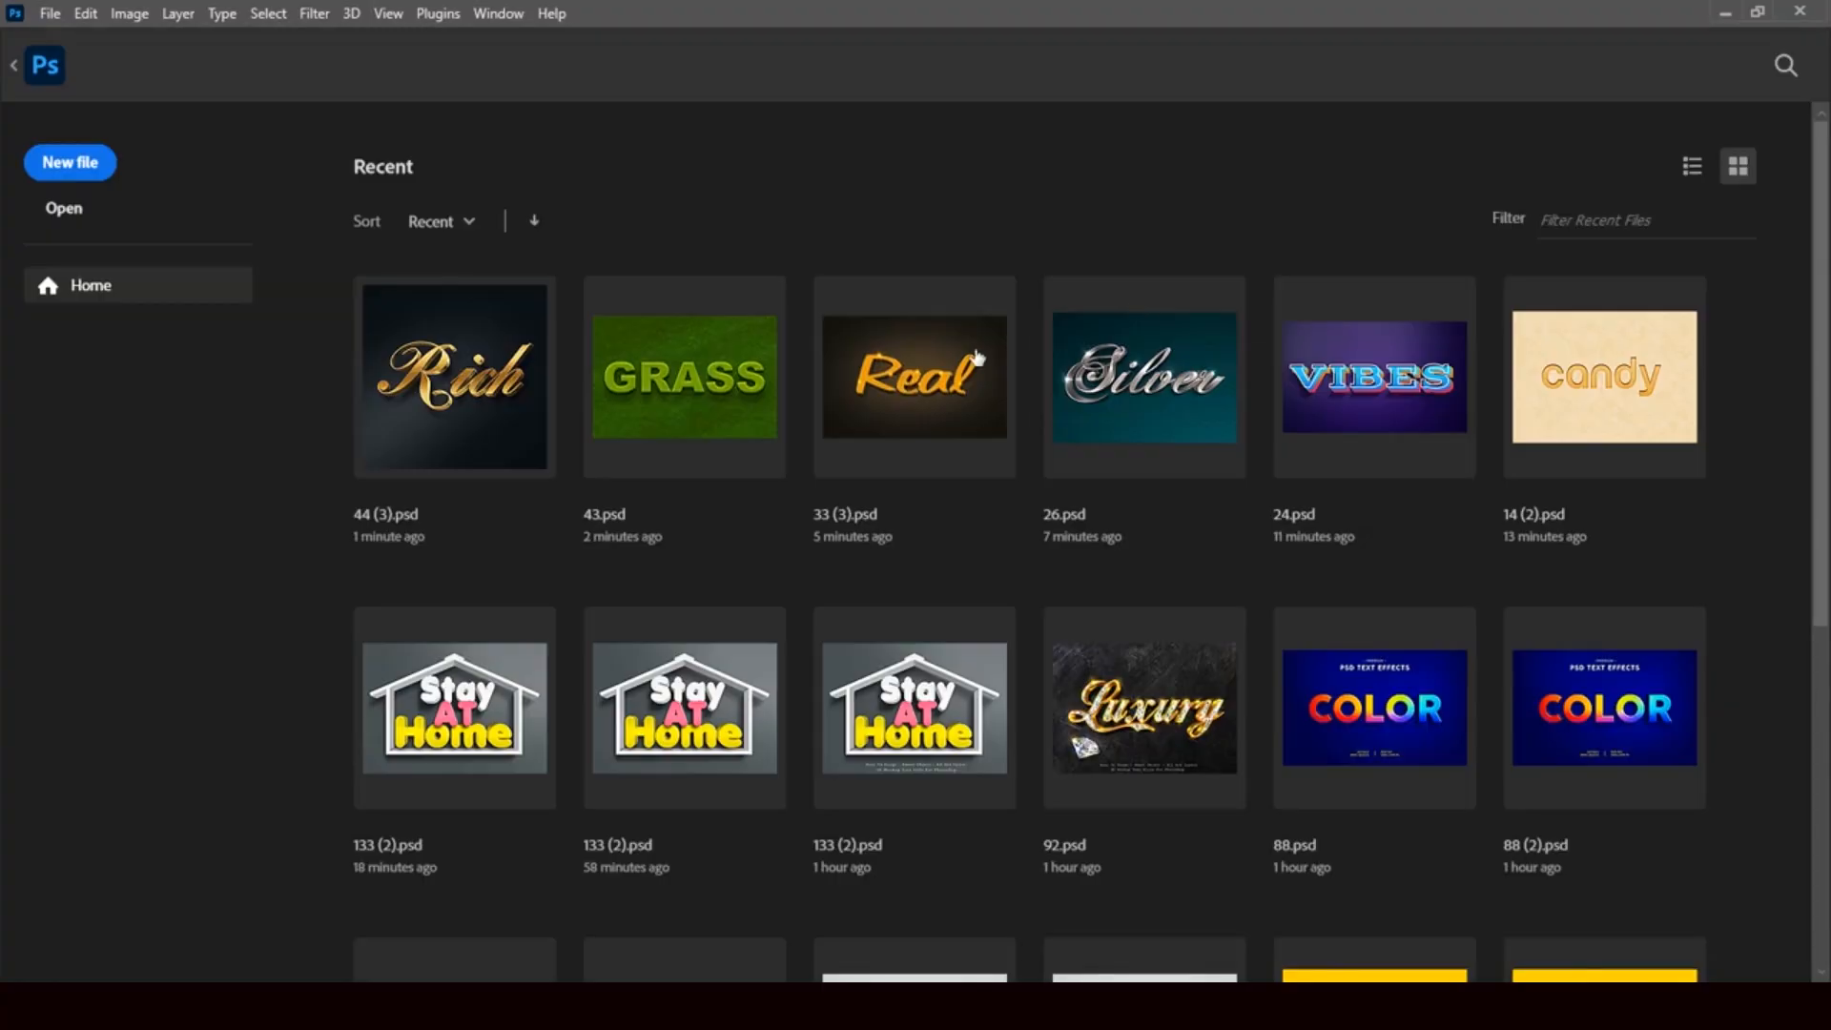
{"action": "left_click", "coordinate": [1730, 12]}
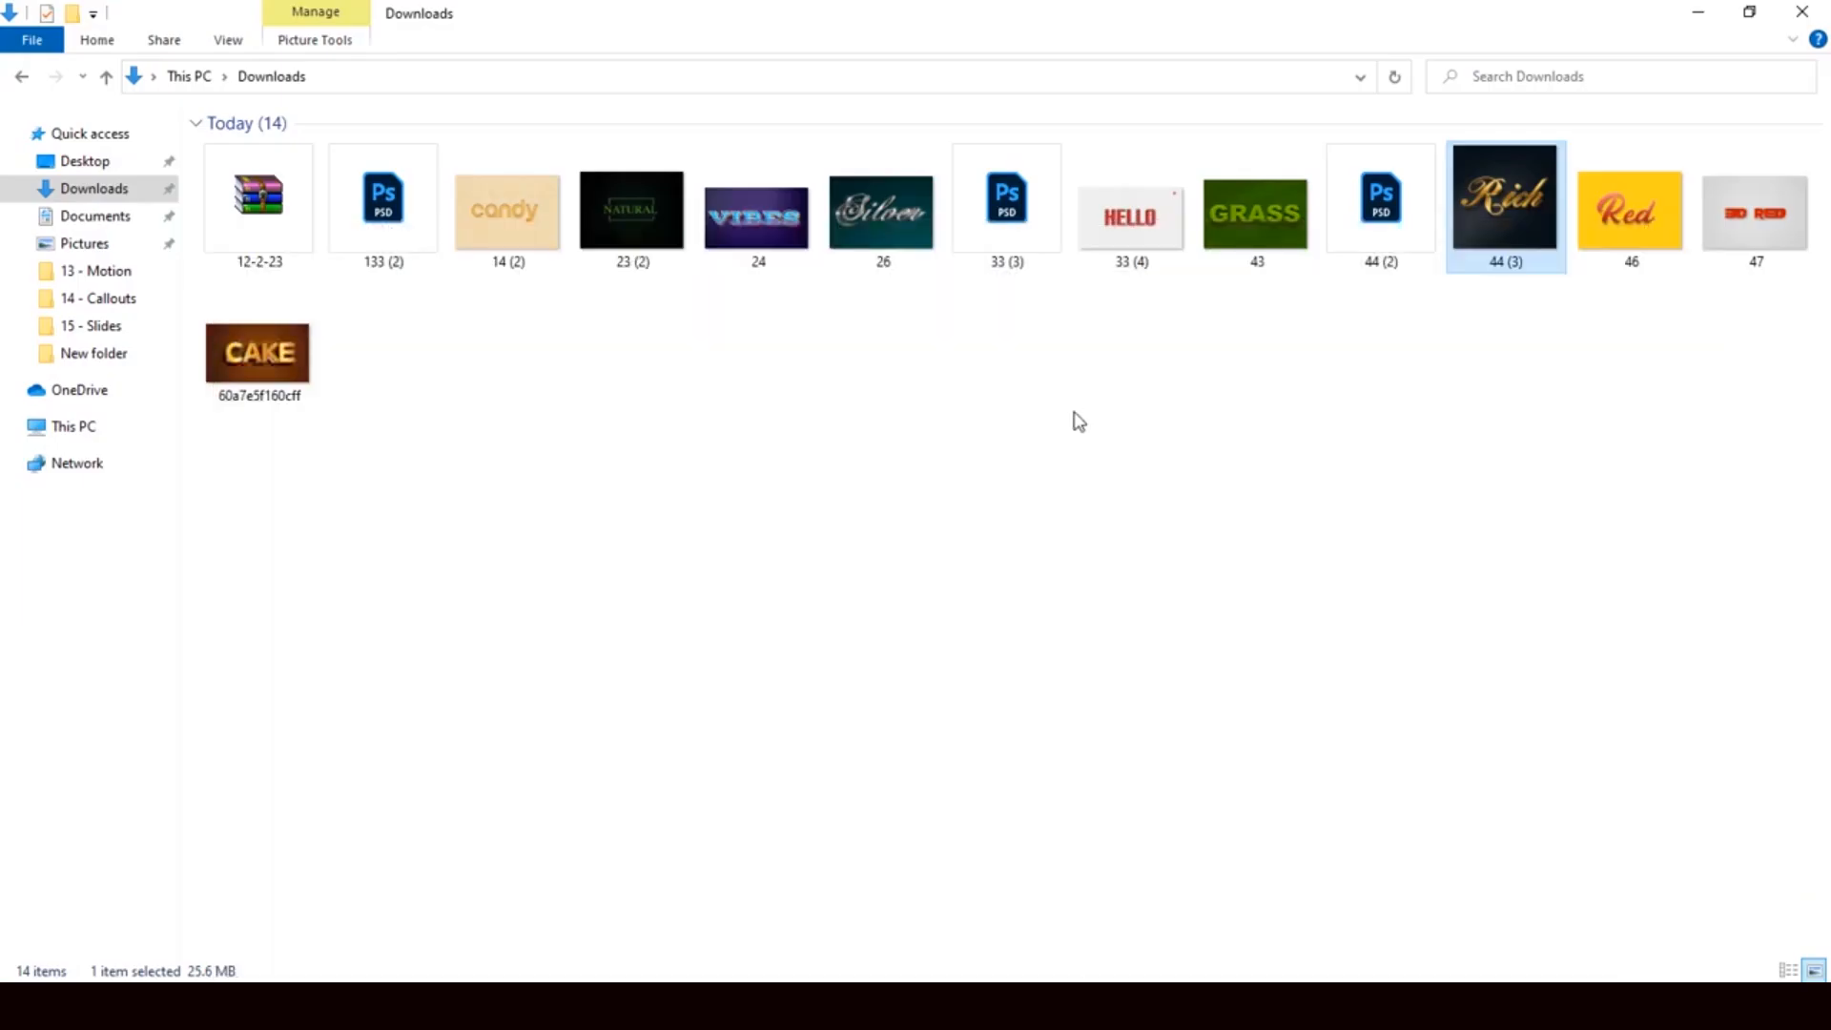
{"action": "left_click", "coordinate": [1610, 251]}
{"action": "left_click_drag", "start_coordinate": [1623, 217], "coordinate": [982, 679]}
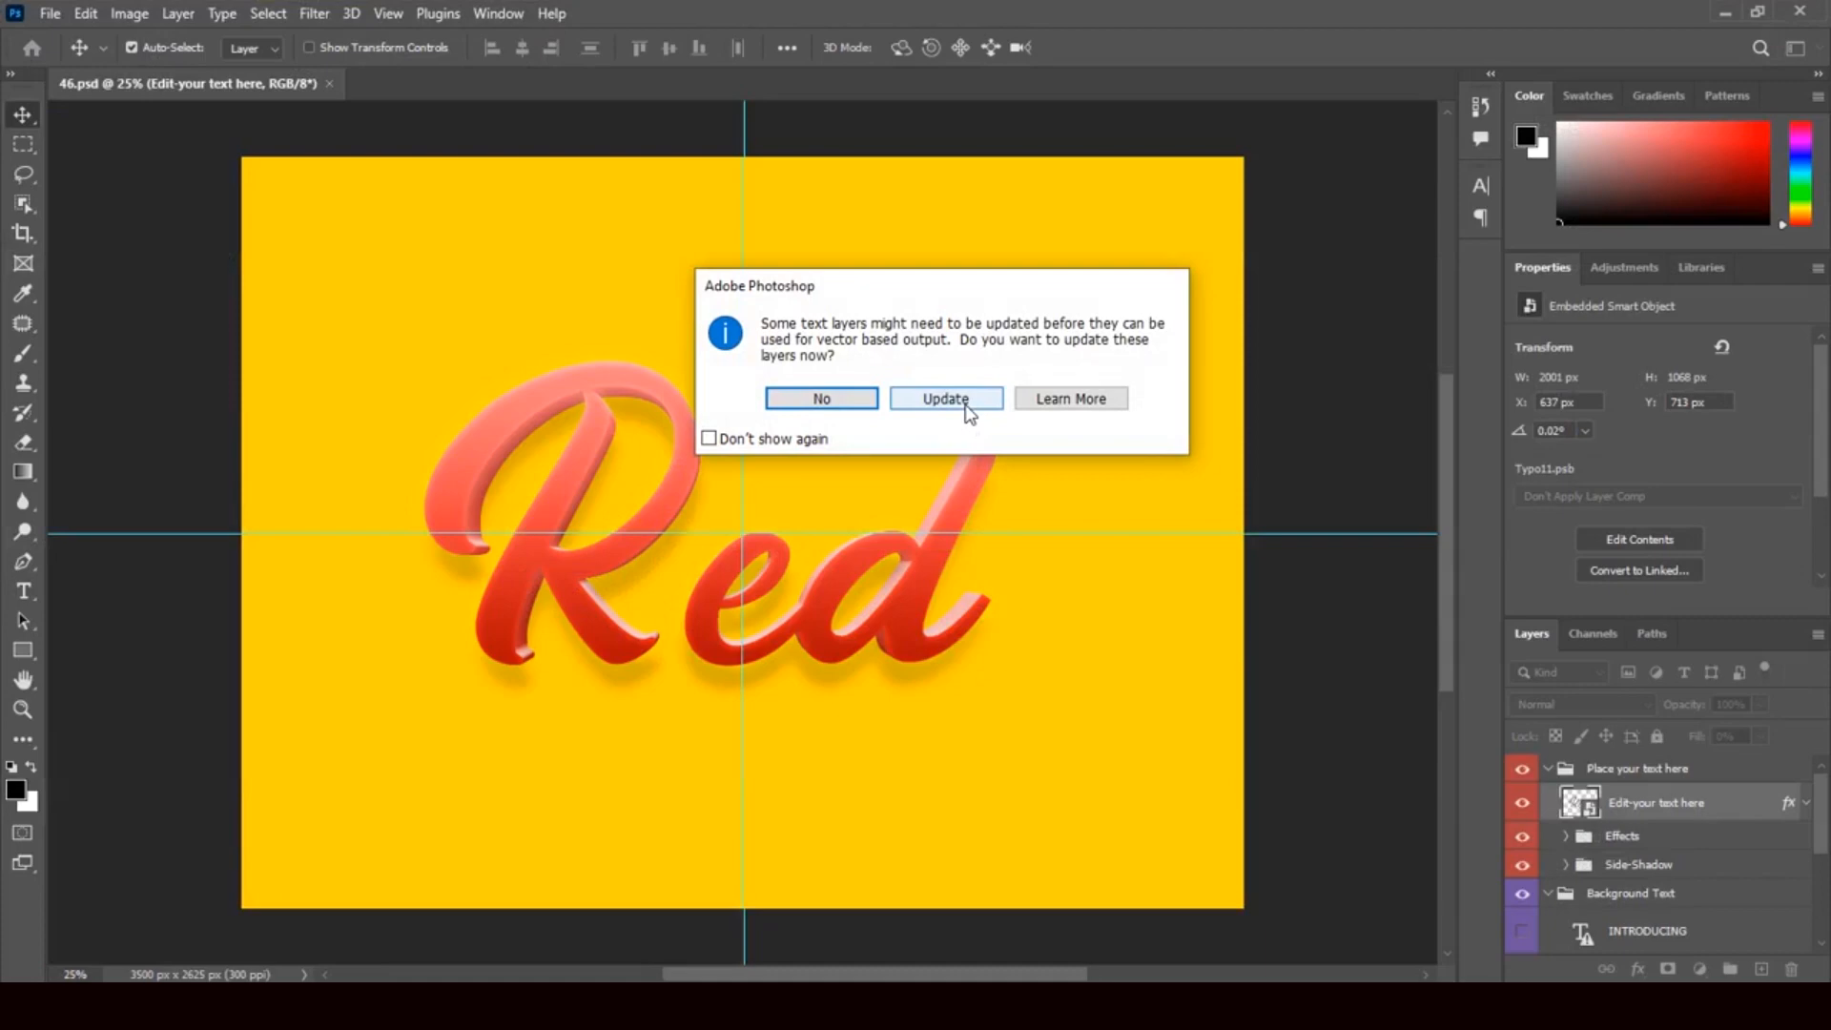
{"action": "left_click", "coordinate": [946, 399]}
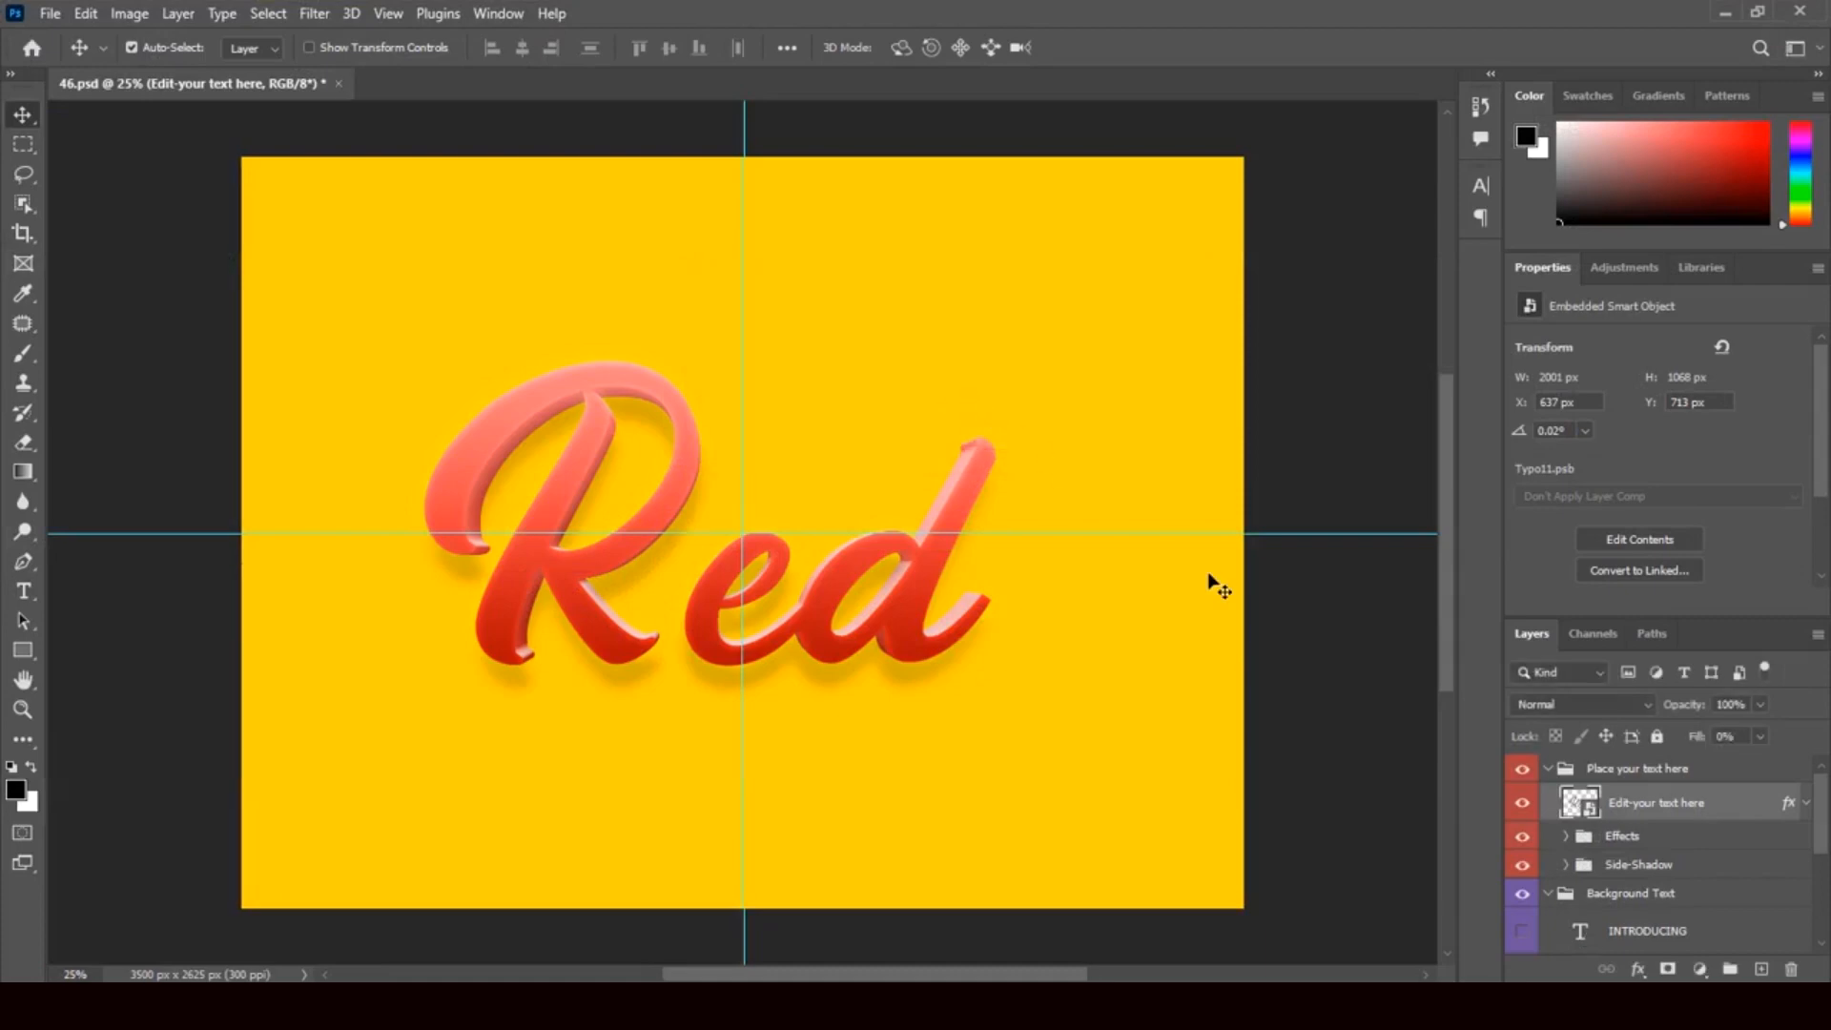
Open the Edit-your text here smart object, examine its R and ed text layers, and save and close Typo11.psb.
{"action": "double_click", "coordinate": [1585, 811]}
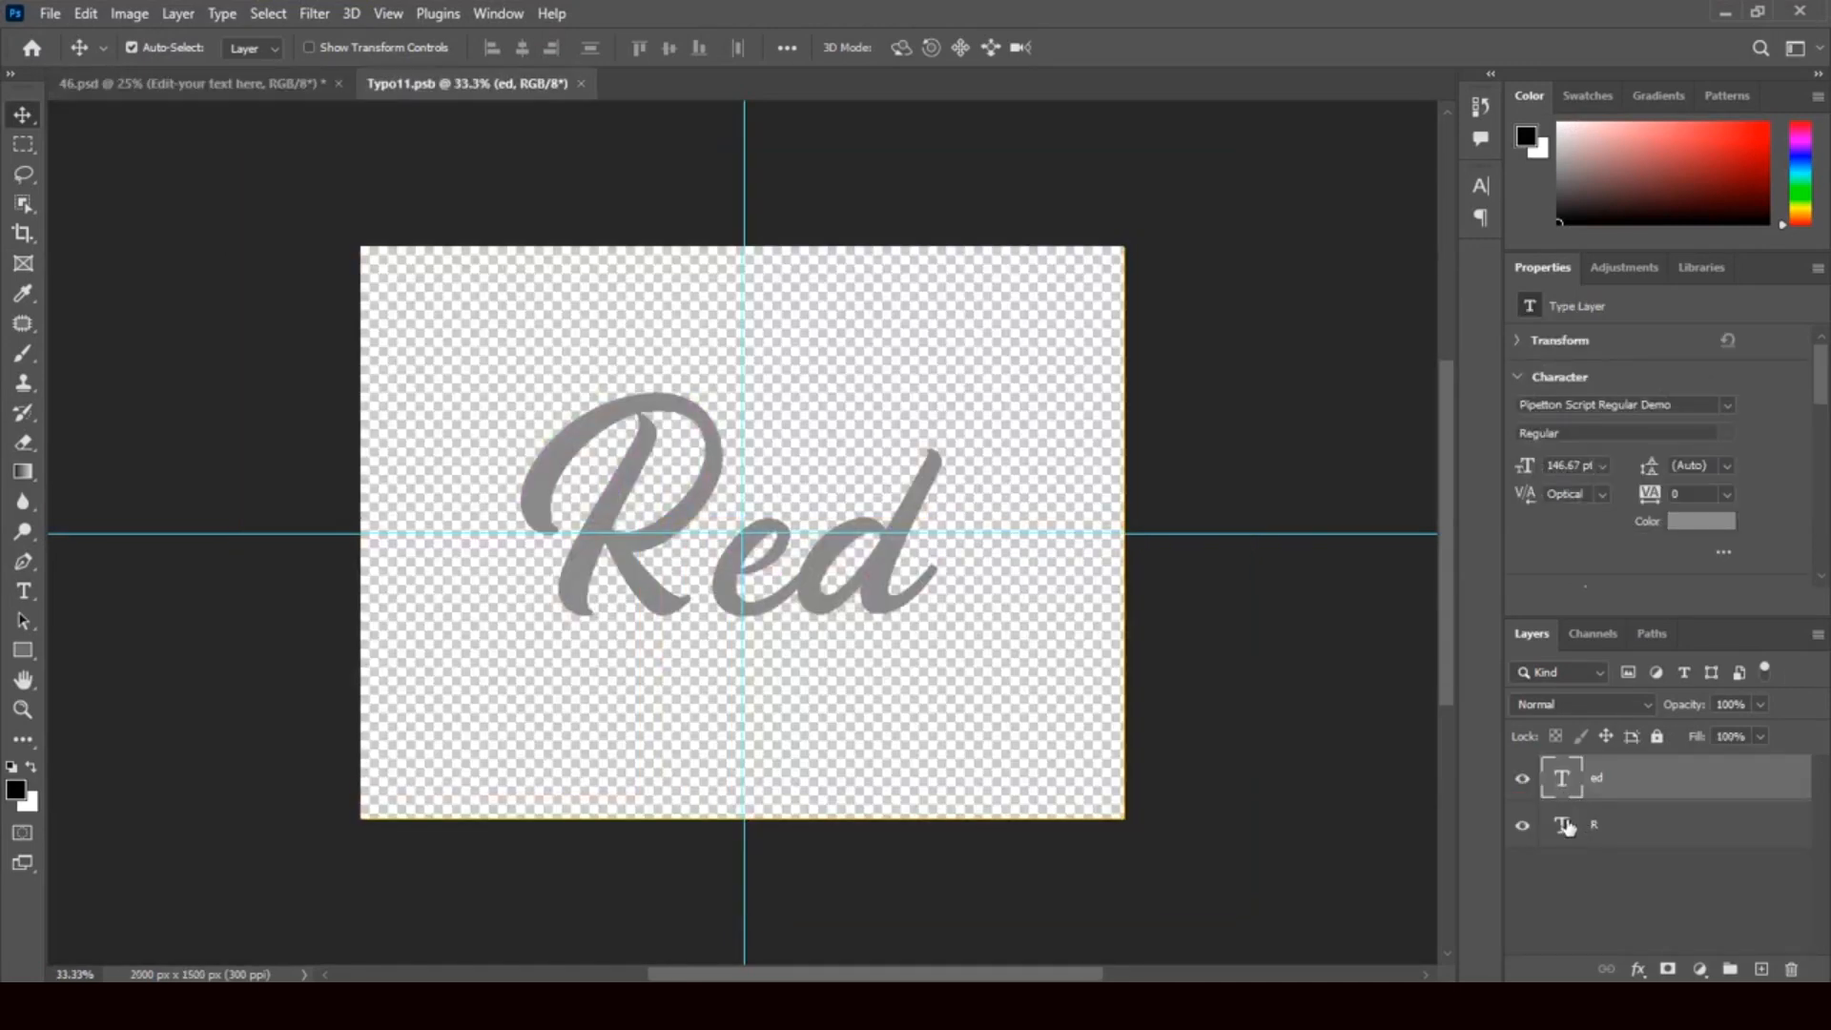
{"action": "double_click", "coordinate": [1560, 828]}
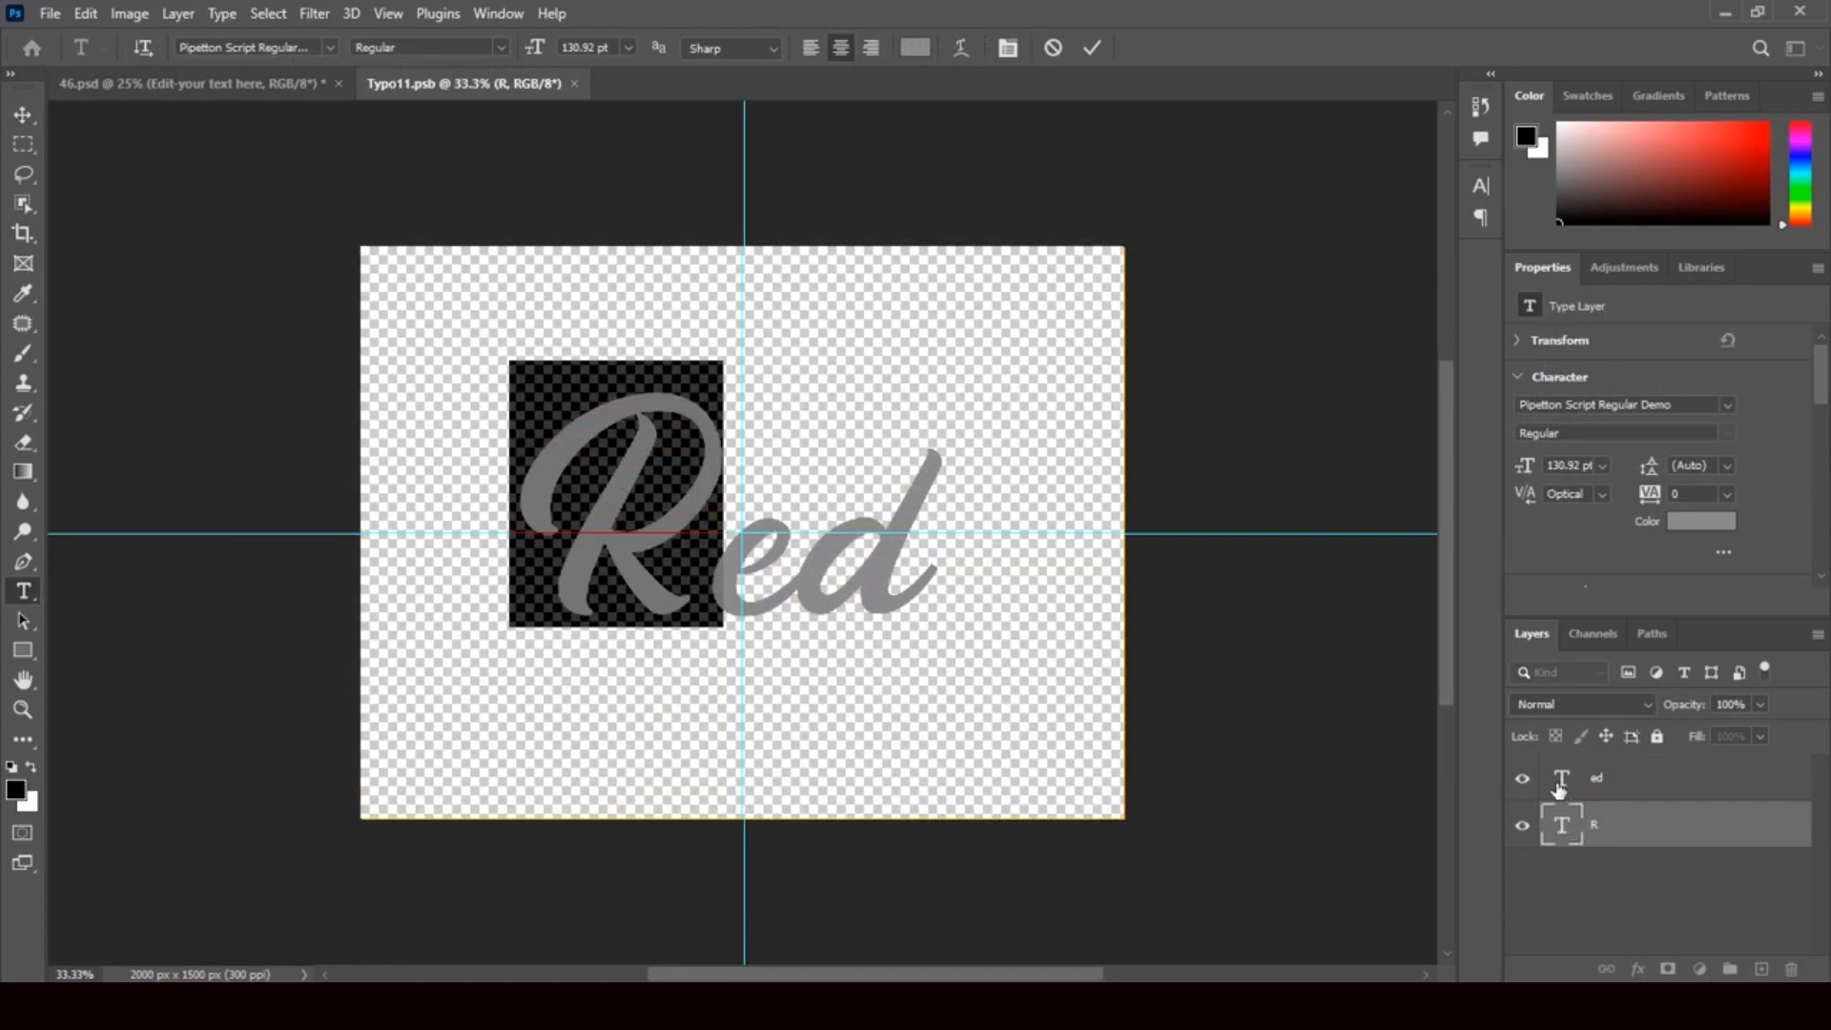
{"action": "left_click", "coordinate": [1566, 785]}
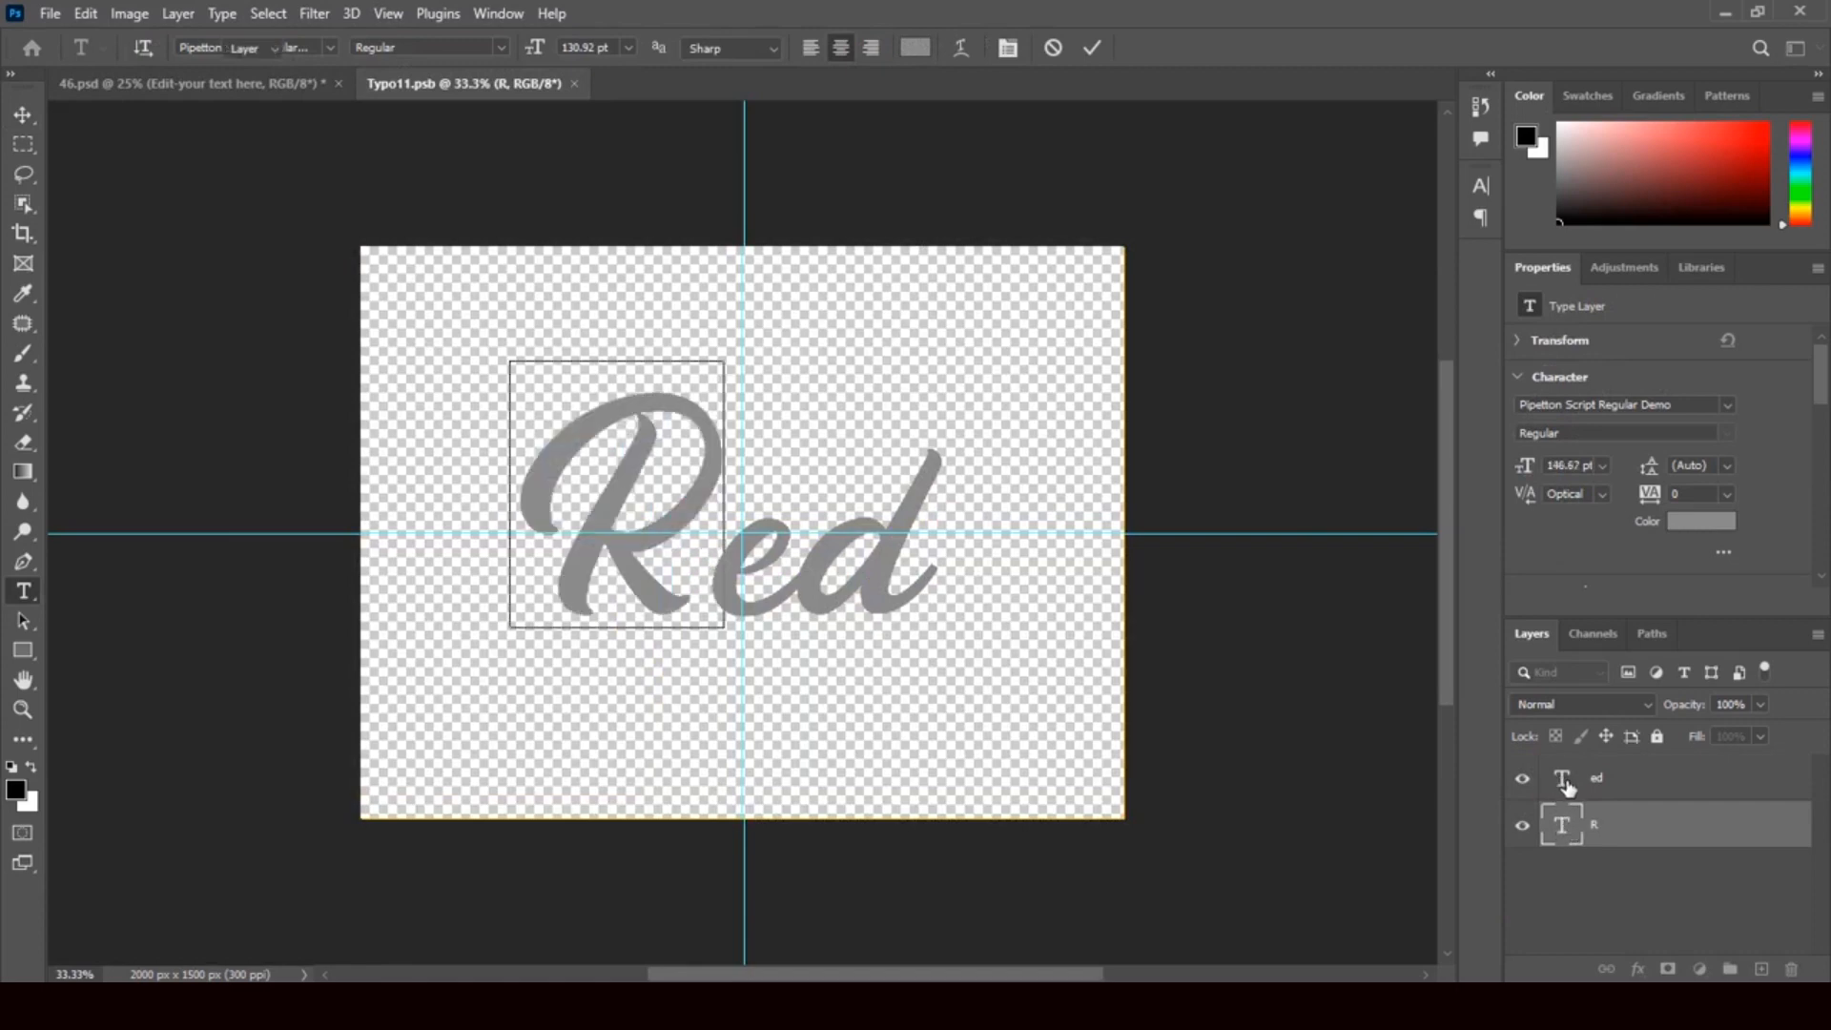
{"action": "double_click", "coordinate": [1566, 784]}
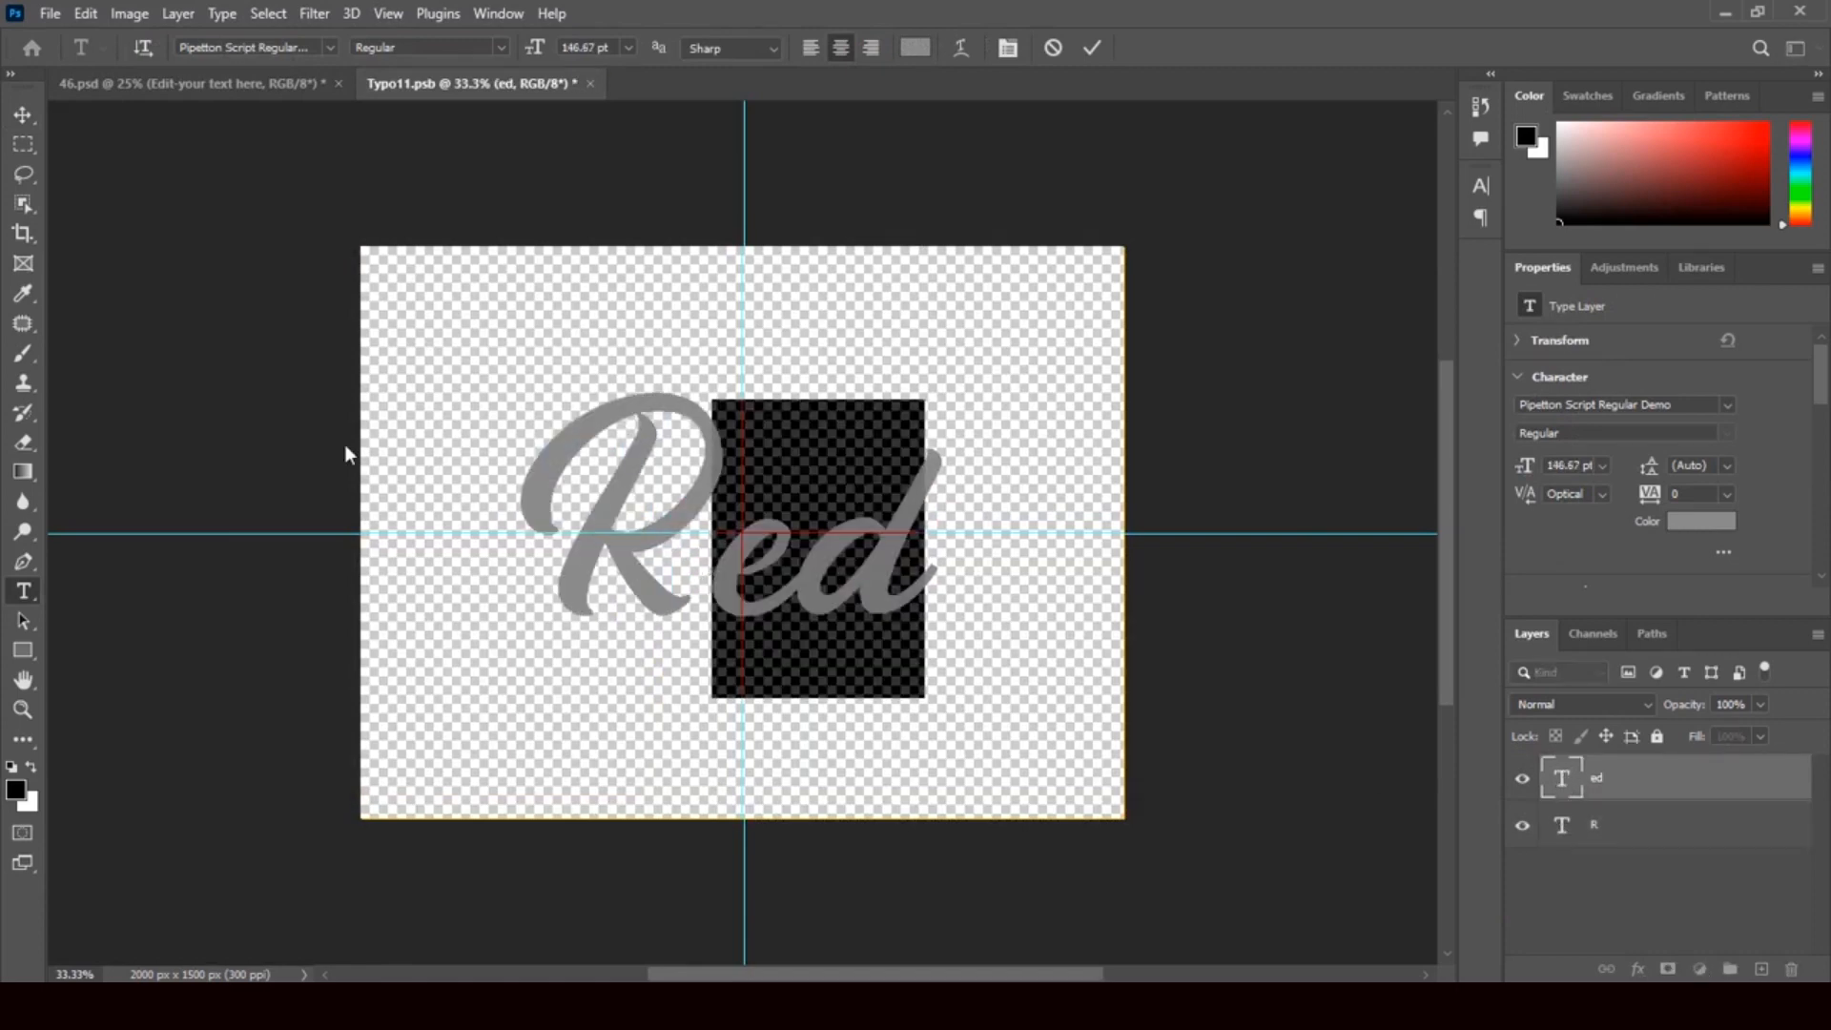
{"action": "left_click", "coordinate": [21, 116]}
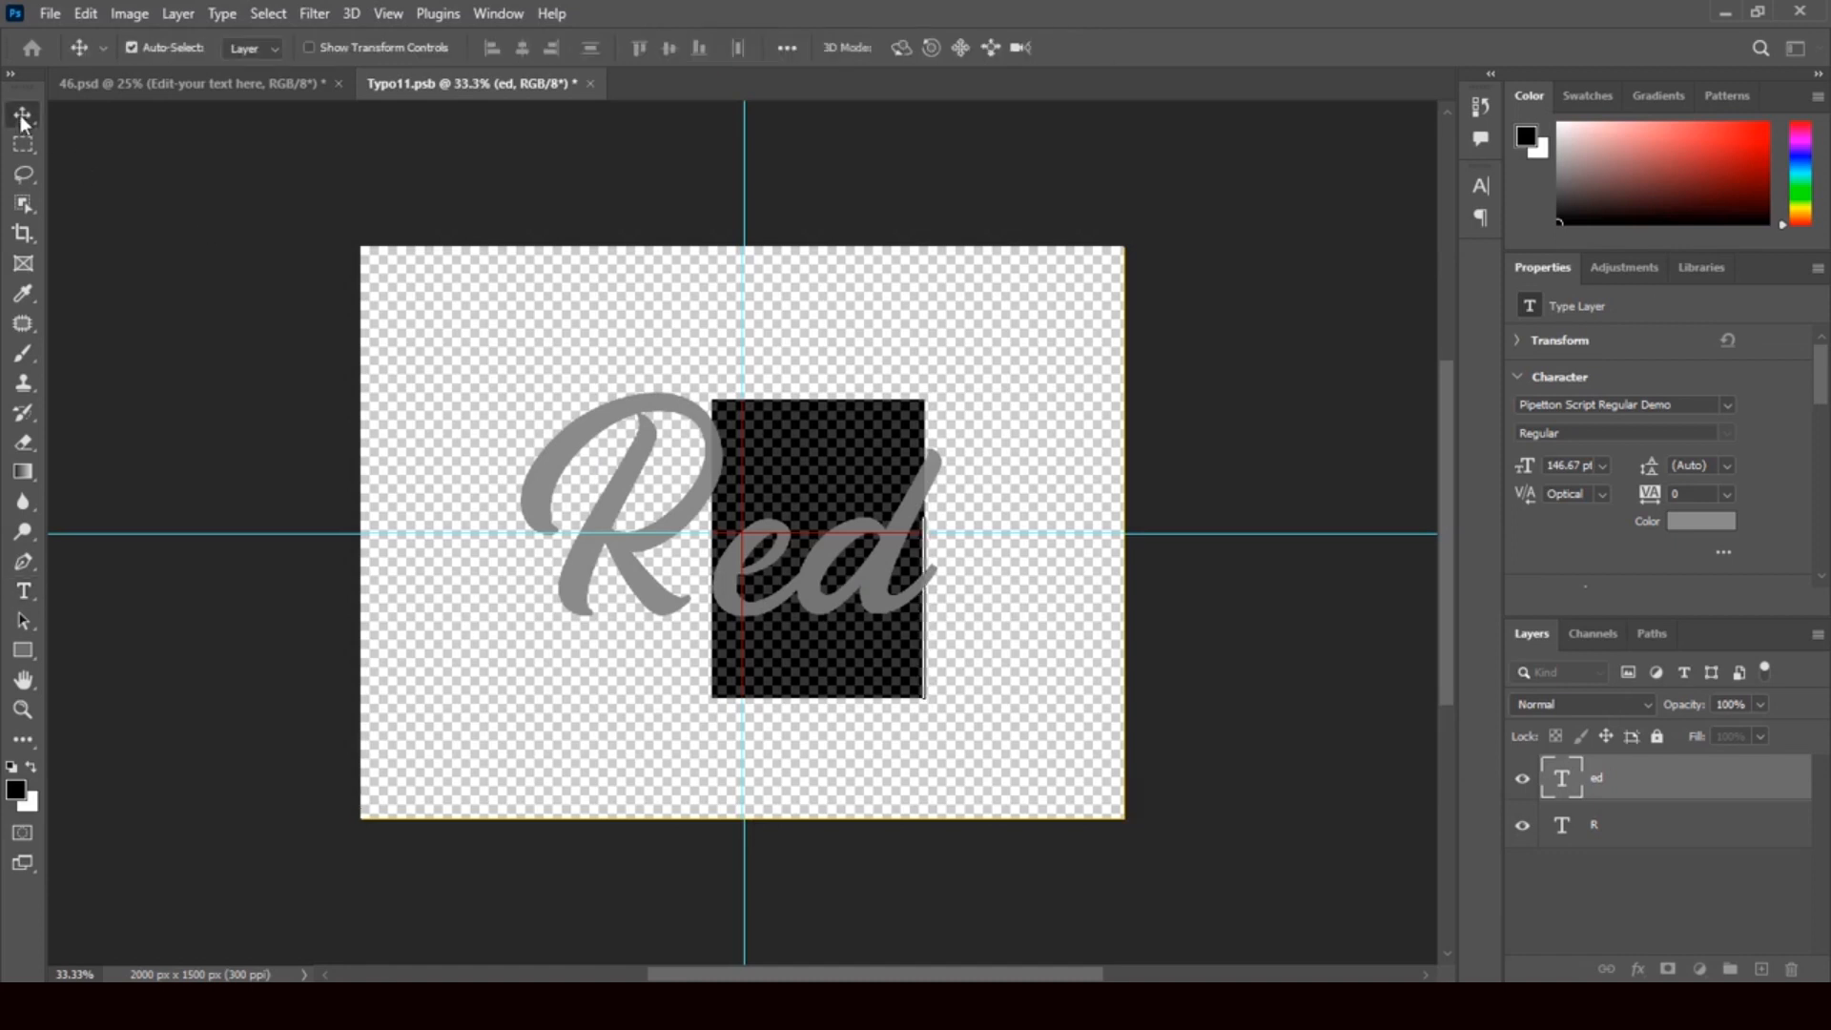
{"action": "left_click", "coordinate": [590, 83]}
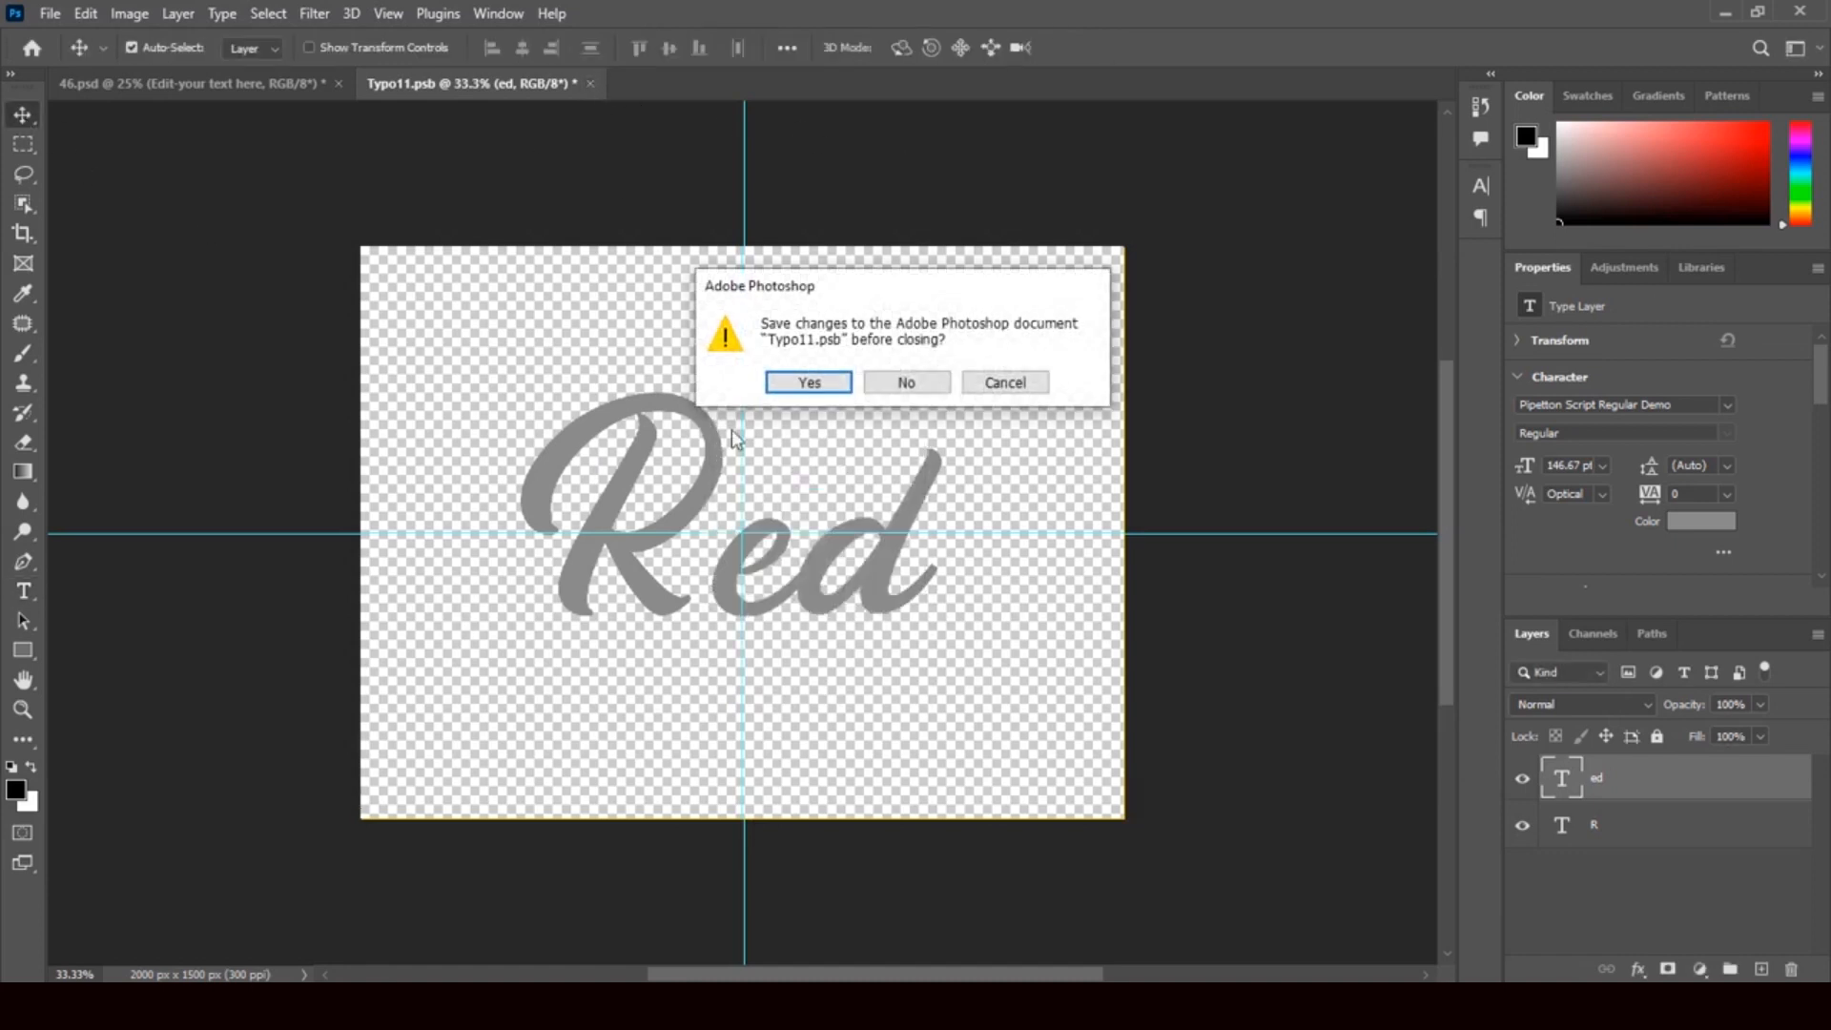
{"action": "left_click", "coordinate": [822, 400]}
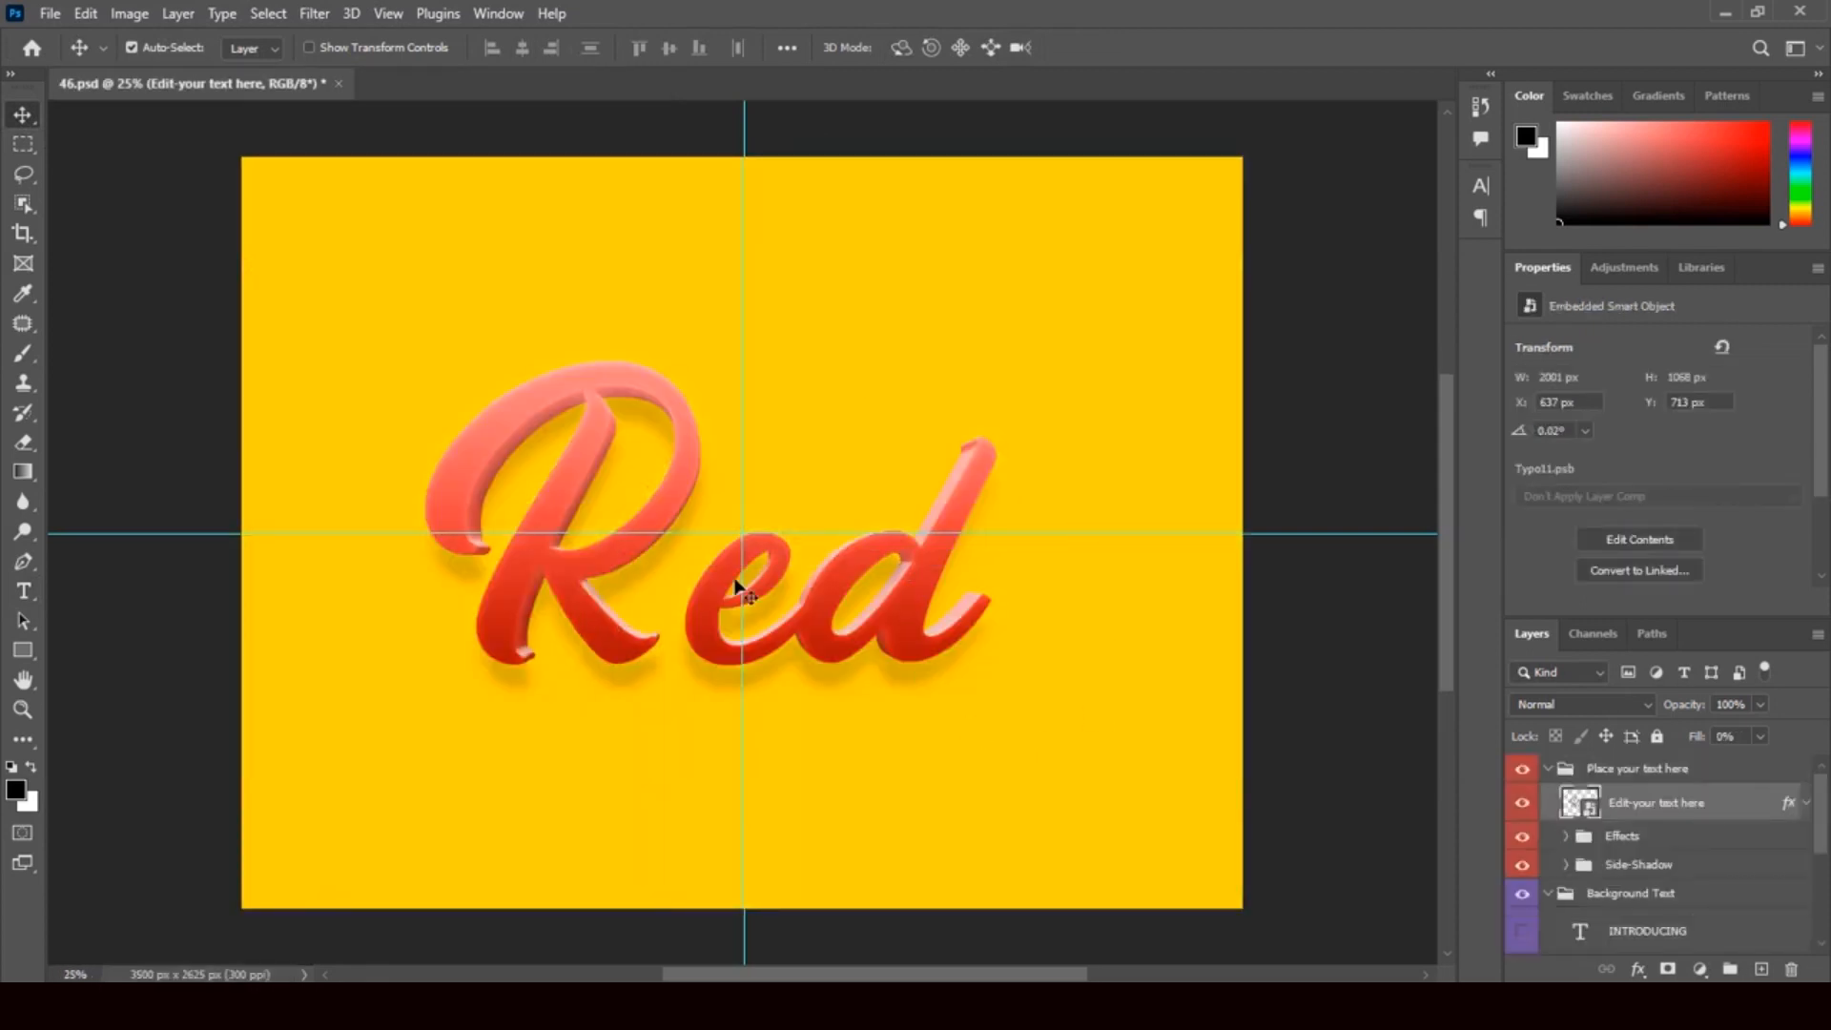
Close 46.psd without saving and open the CAKE template 60a7e5f160cff from Downloads in Photoshop.
{"action": "left_click_drag", "start_coordinate": [1820, 800], "coordinate": [1817, 857]}
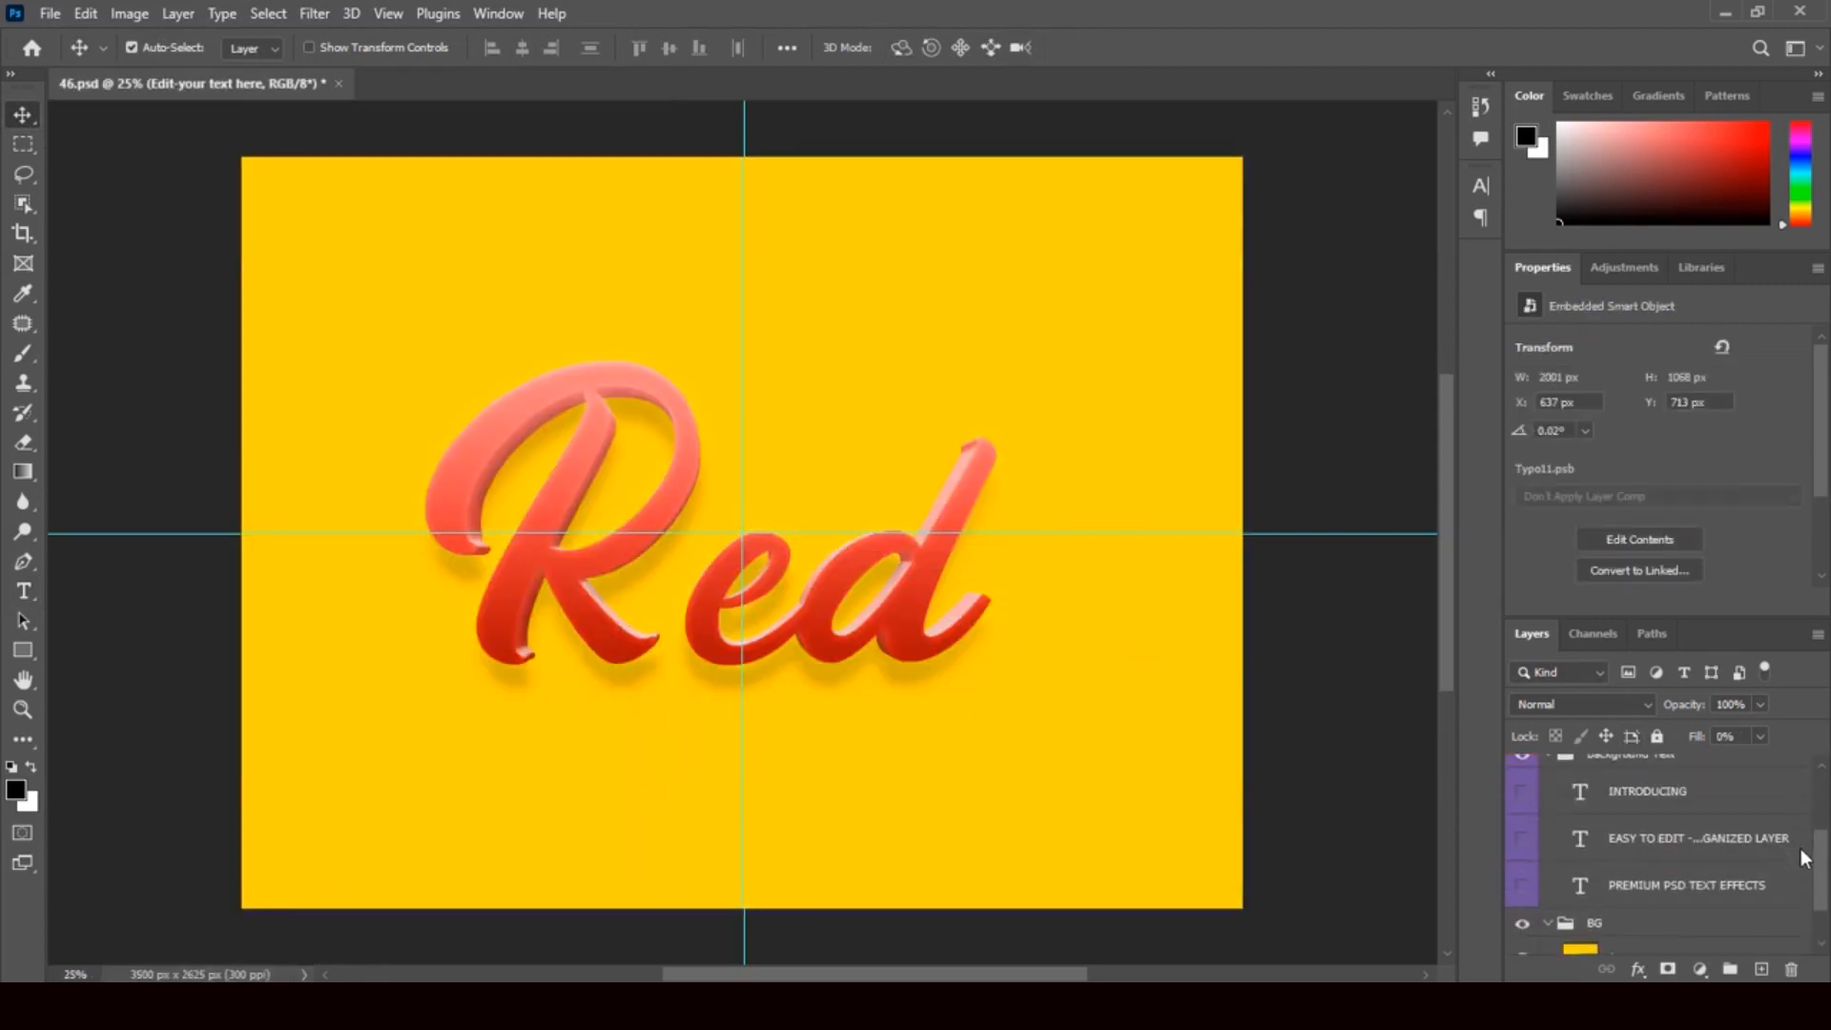
{"action": "left_click", "coordinate": [337, 83]}
{"action": "left_click", "coordinate": [886, 386]}
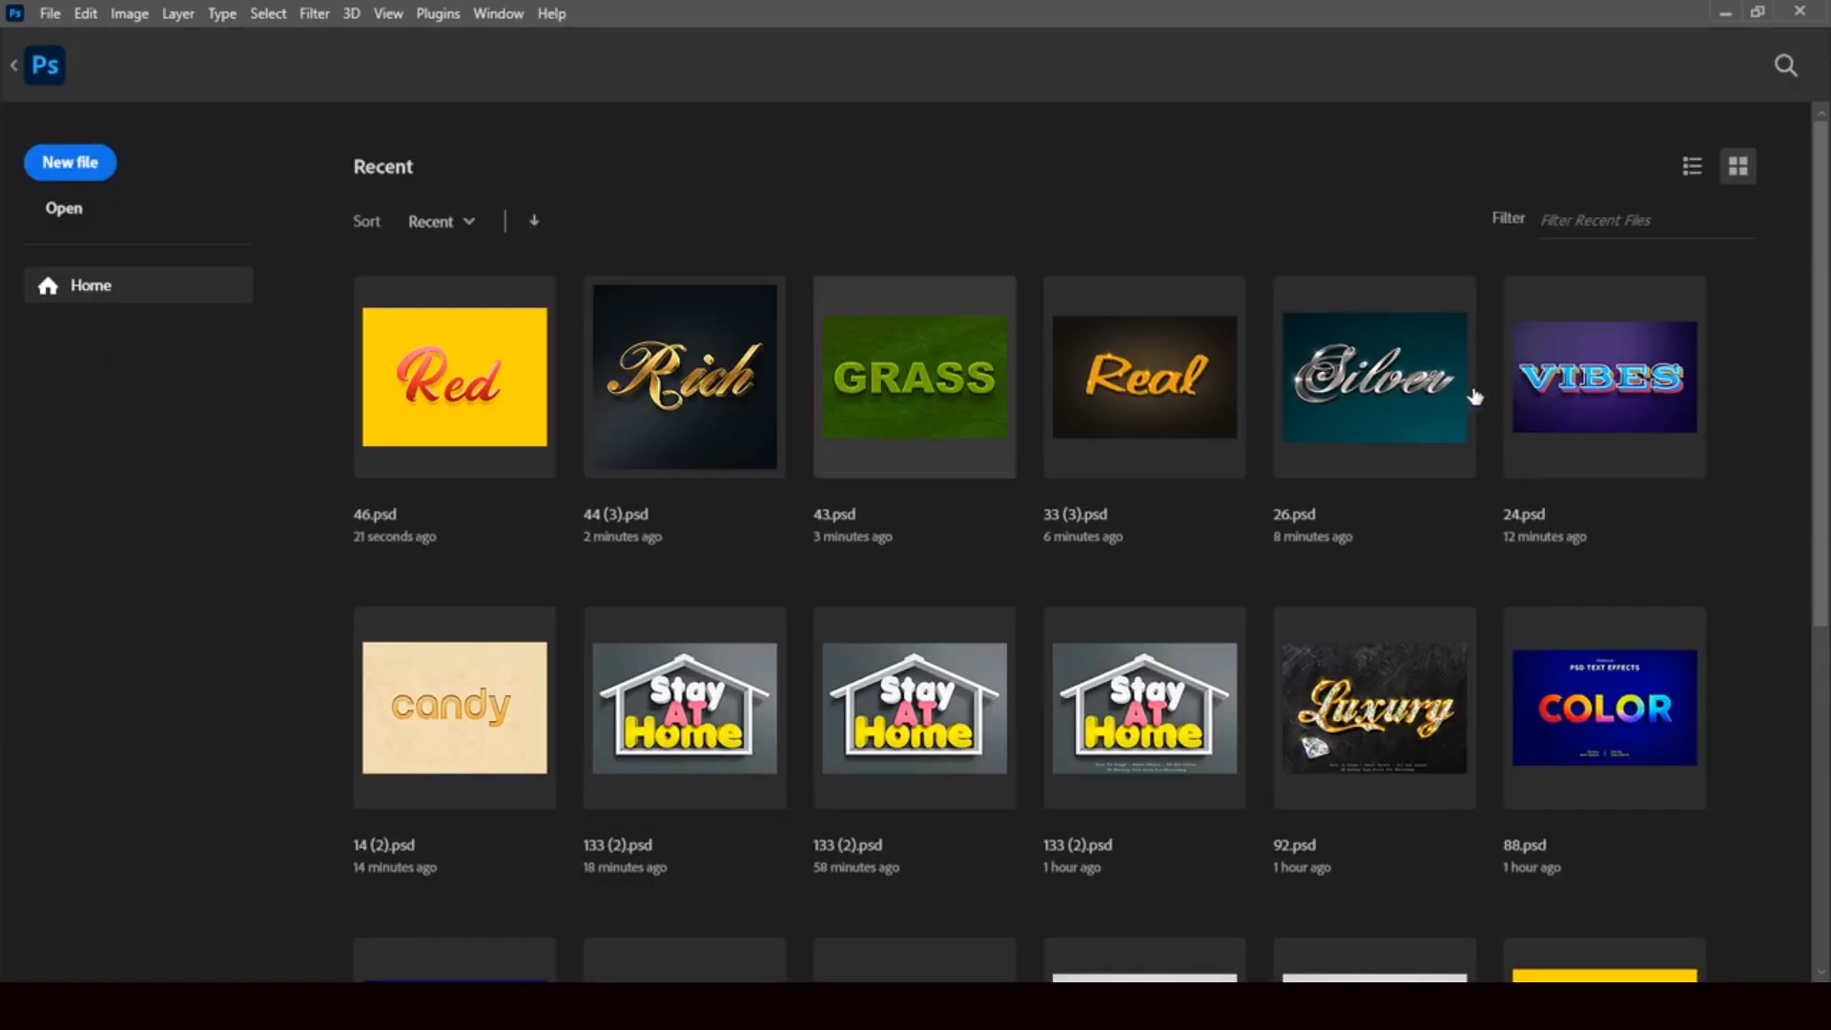
{"action": "left_click", "coordinate": [1723, 13]}
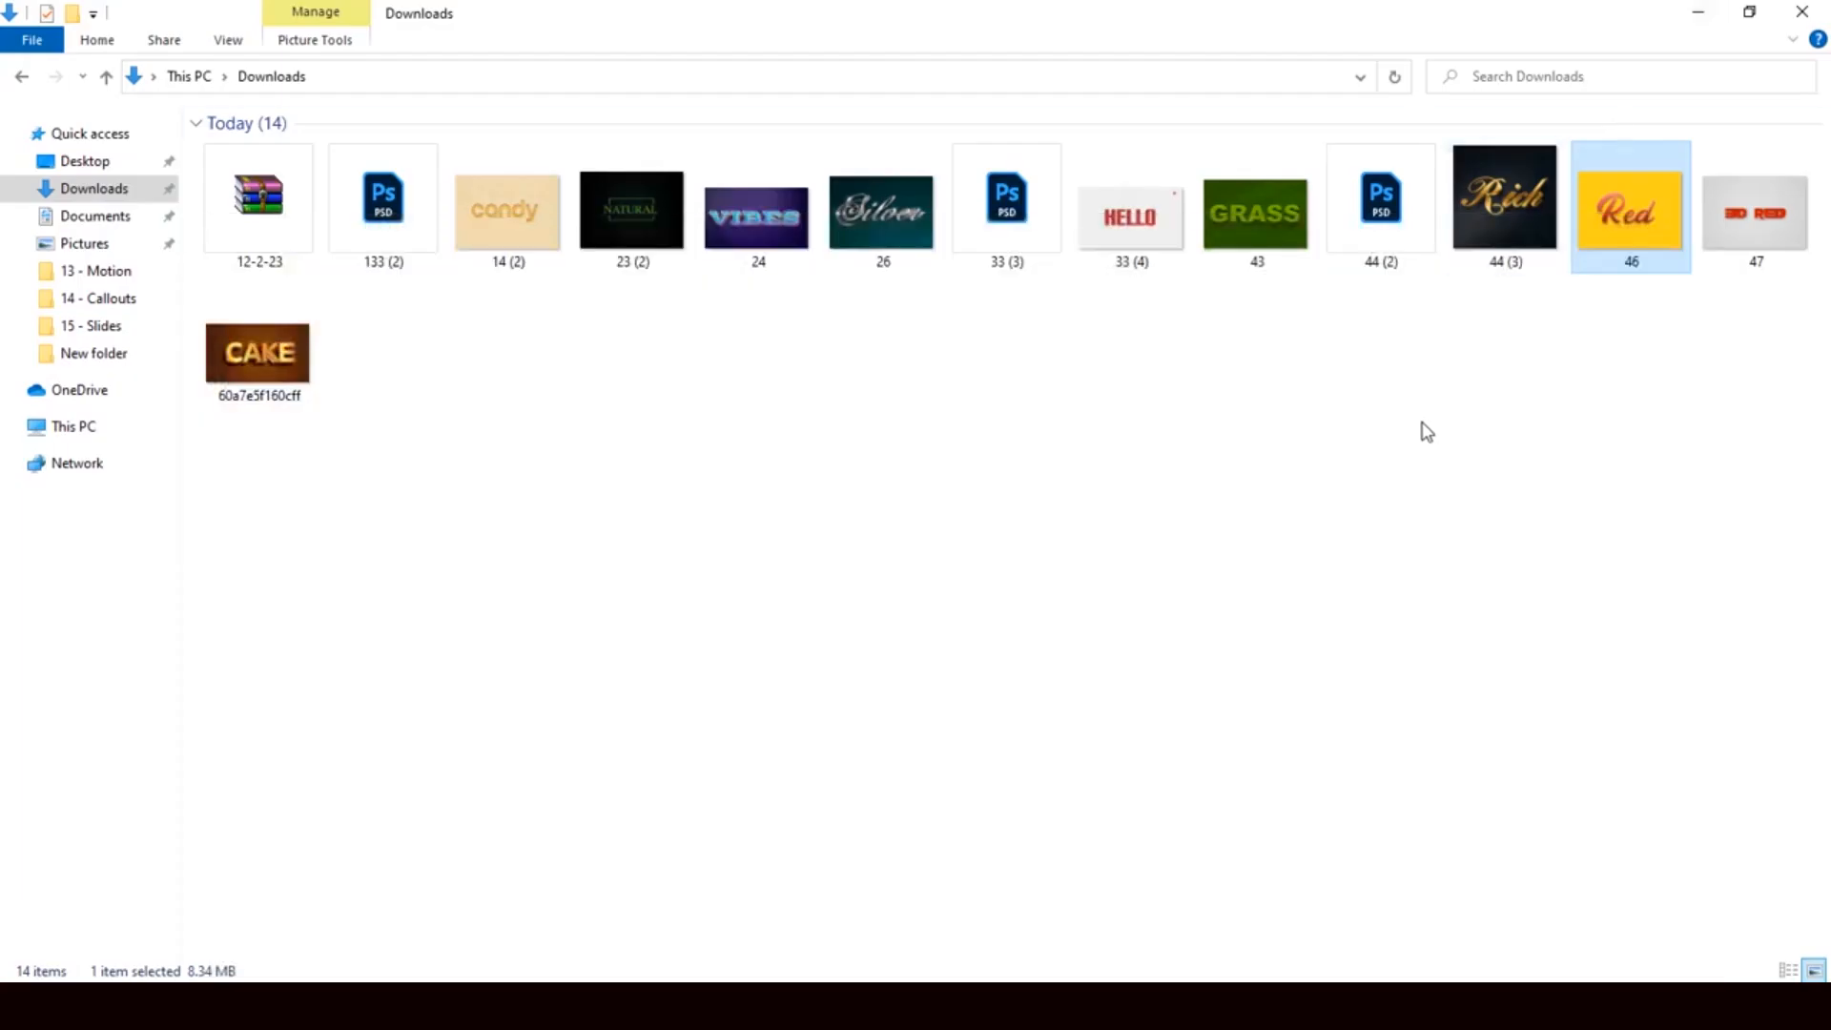
{"action": "left_click", "coordinate": [242, 353]}
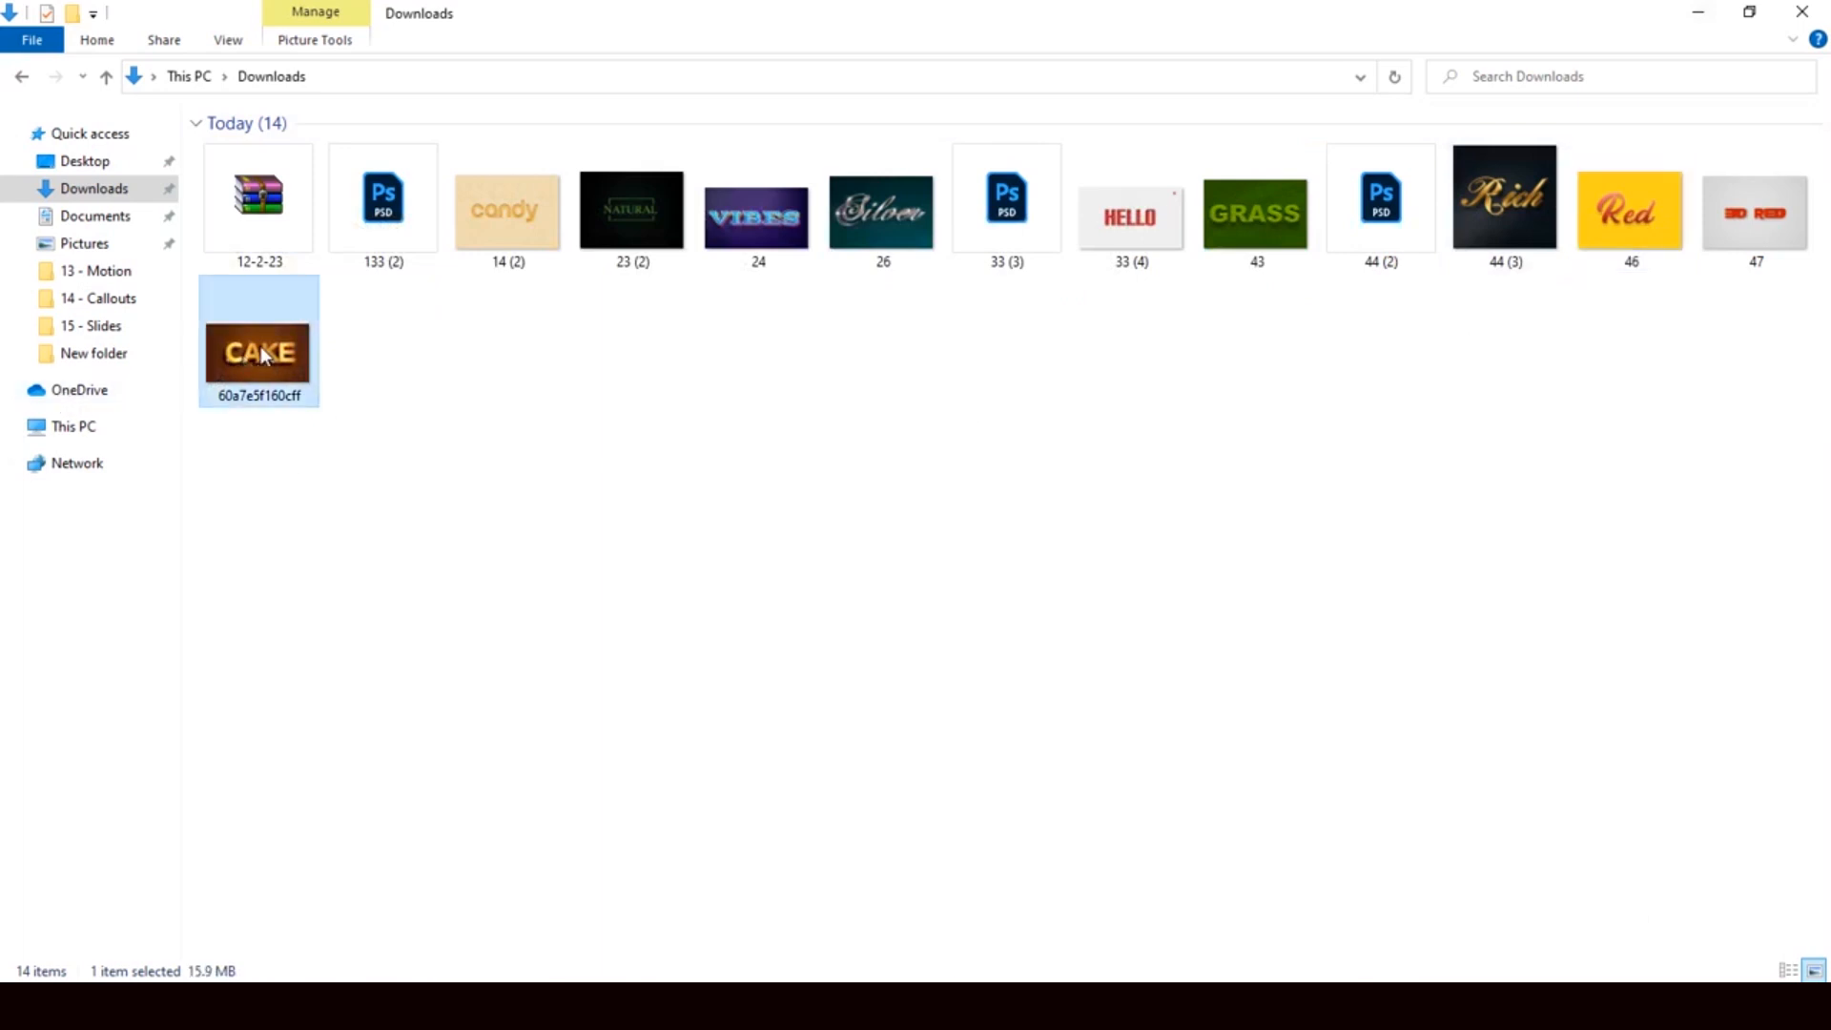
{"action": "left_click_drag", "start_coordinate": [260, 353], "coordinate": [991, 635]}
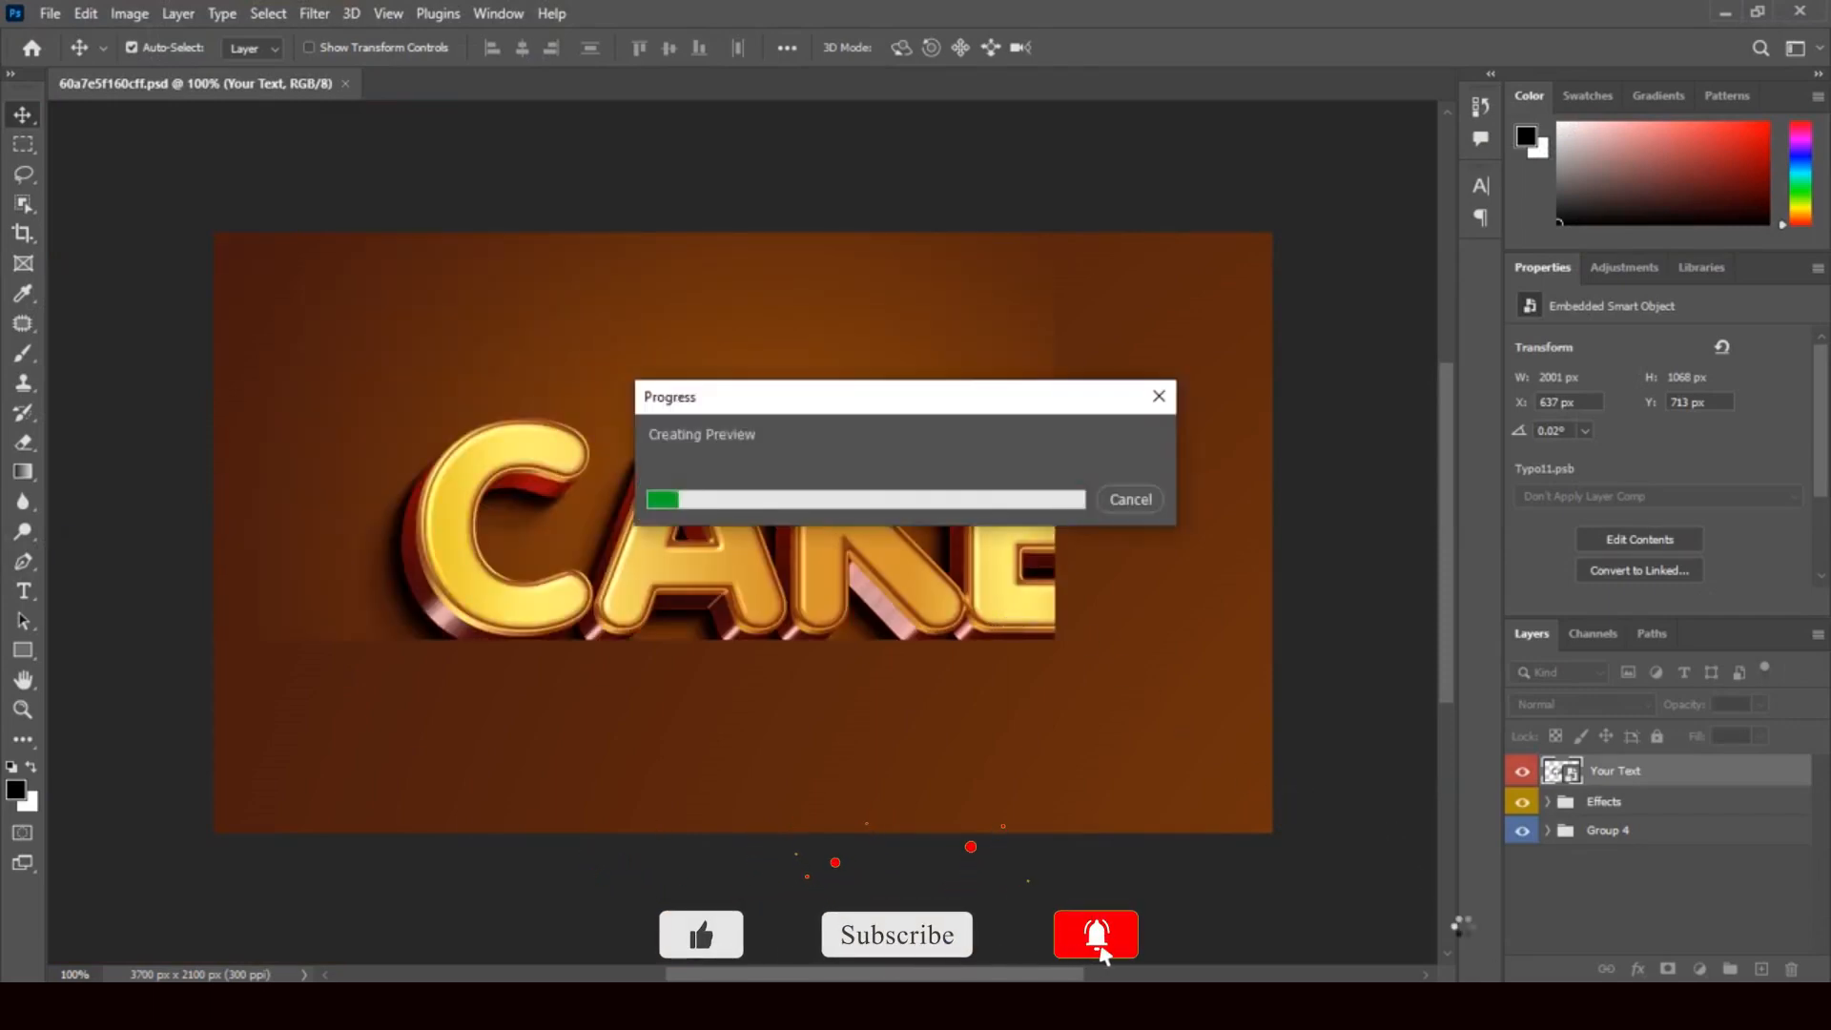
Open the contents of the Your Text smart object, replace CAKE with CACK, and save and close RED GOLD.psb.
{"action": "double_click", "coordinate": [1569, 777]}
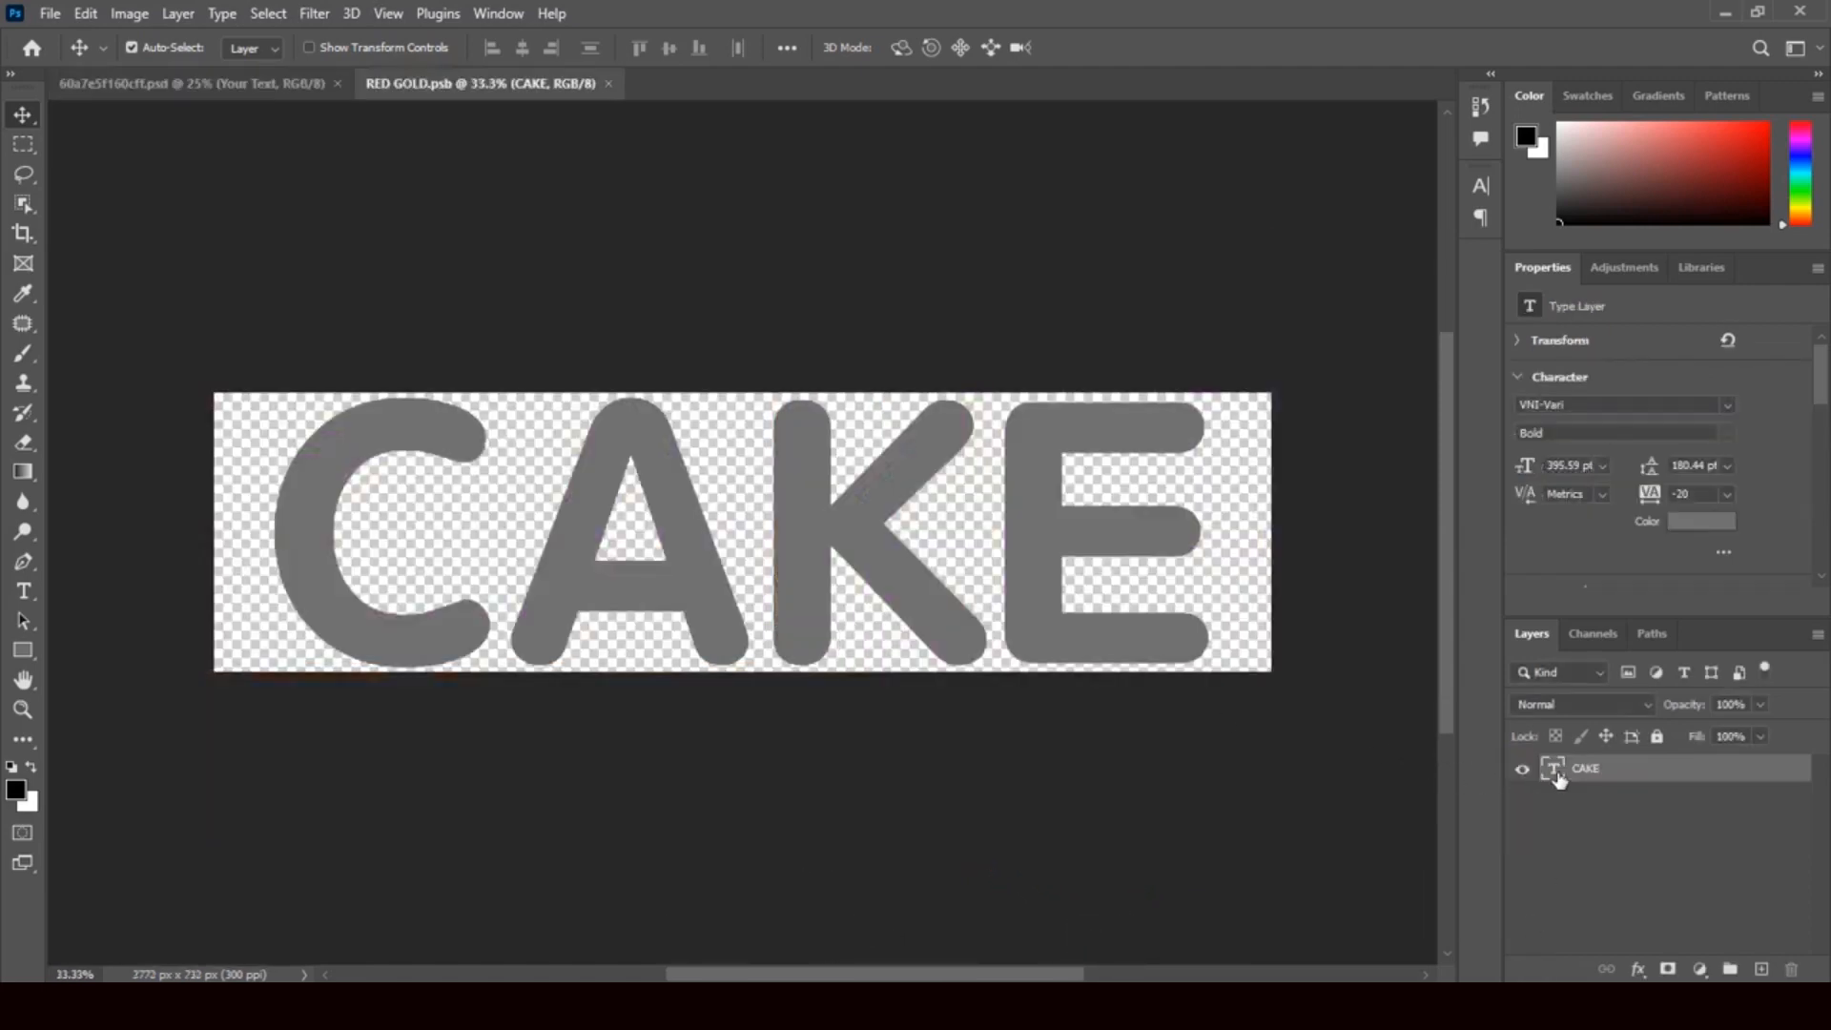
{"action": "double_click", "coordinate": [1554, 777]}
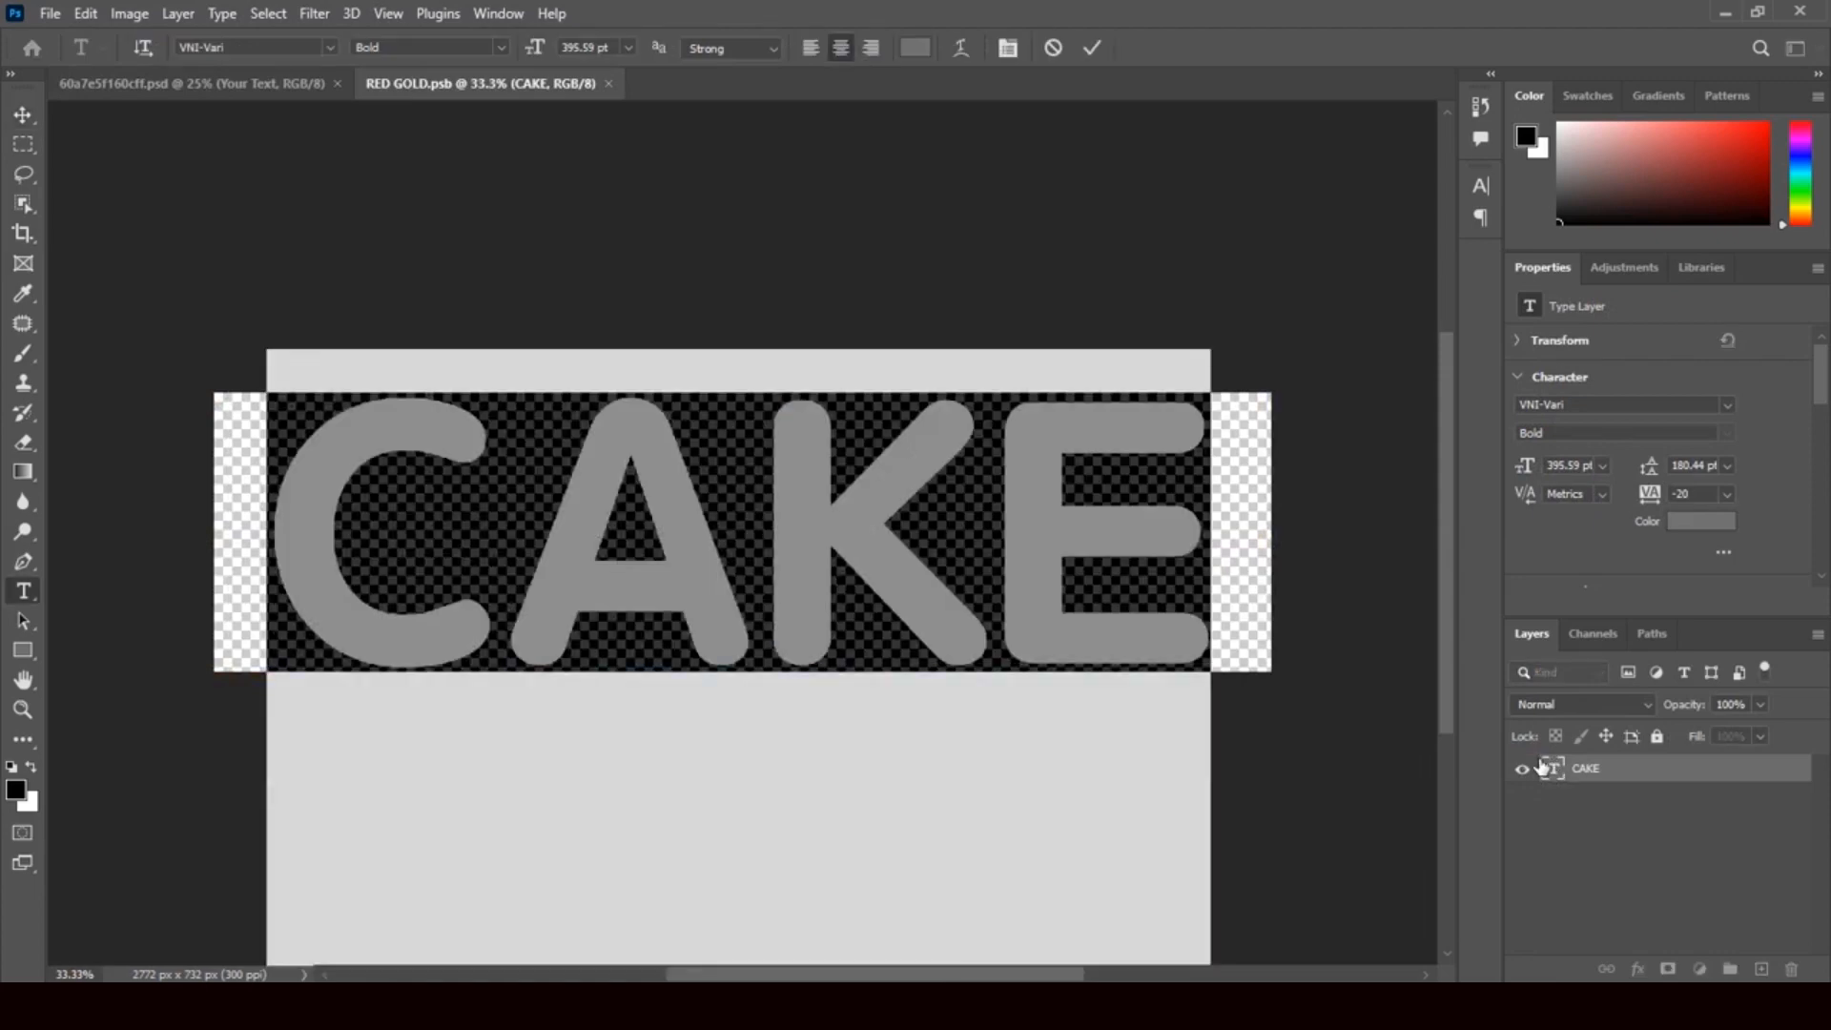
{"action": "type", "text": "Ca"}
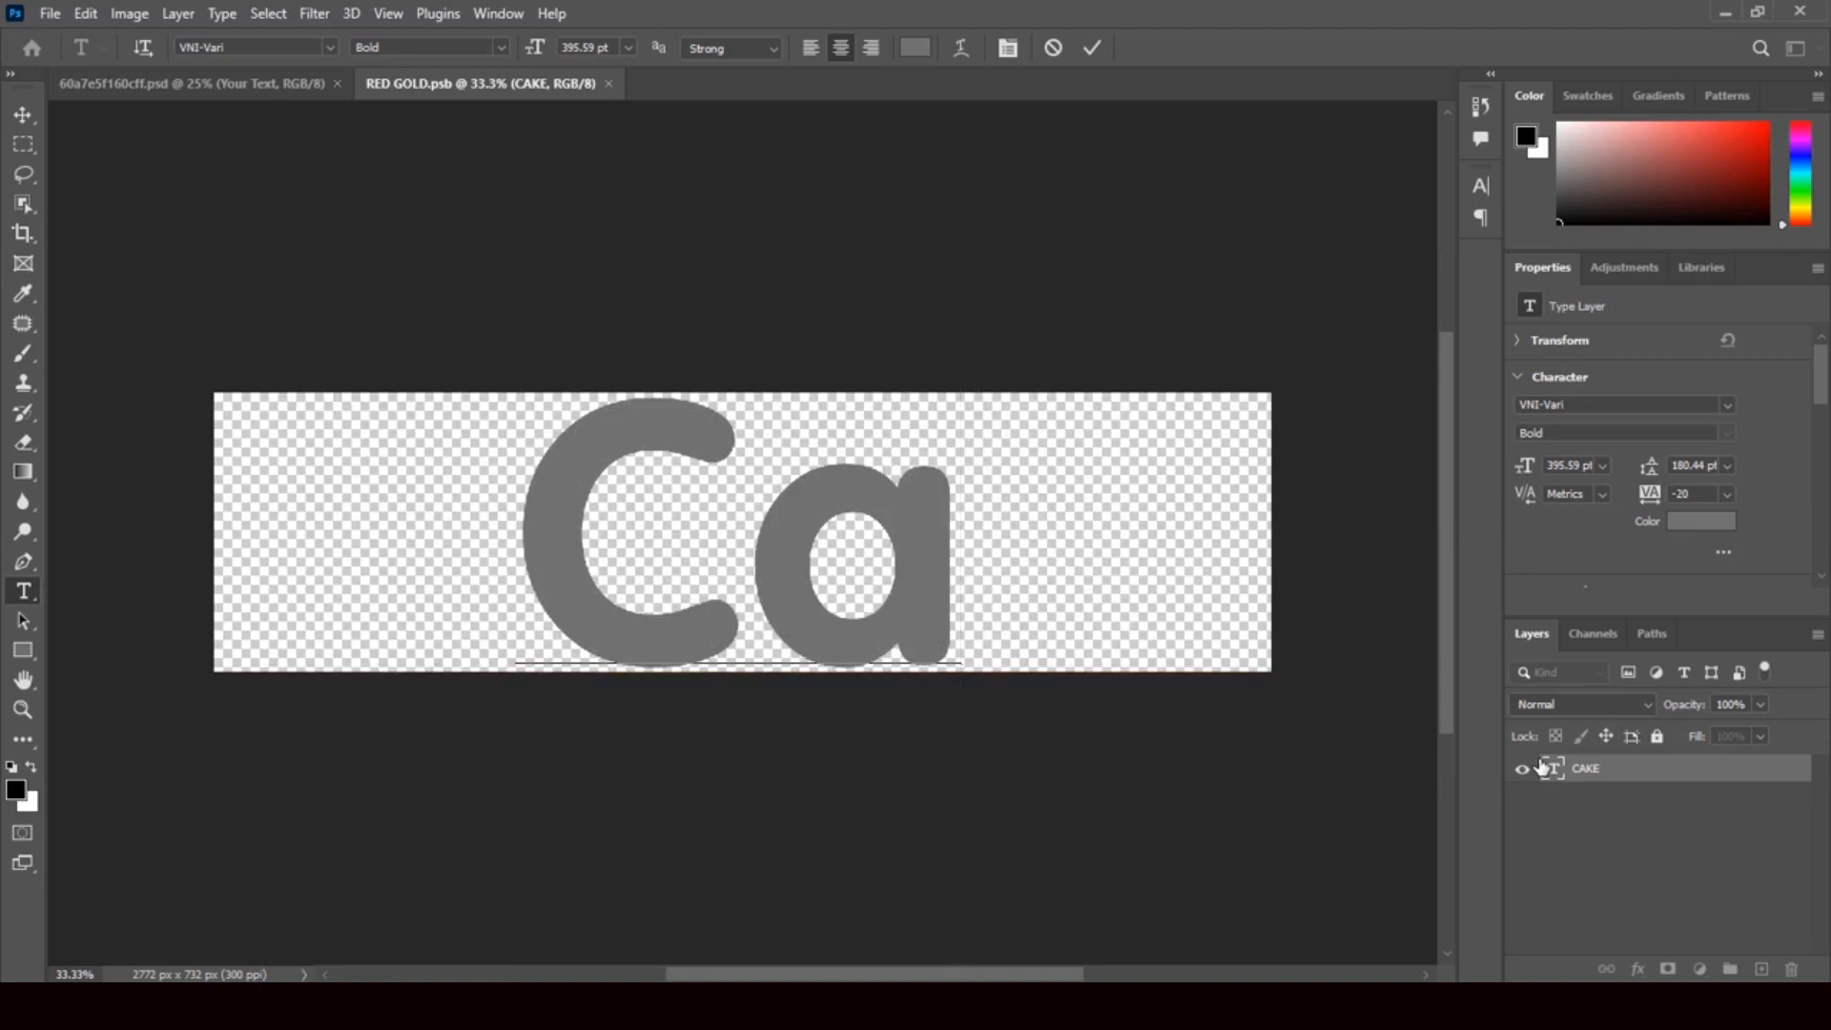
{"action": "key", "text": "BackSpace"}
{"action": "type", "text": "ACK"}
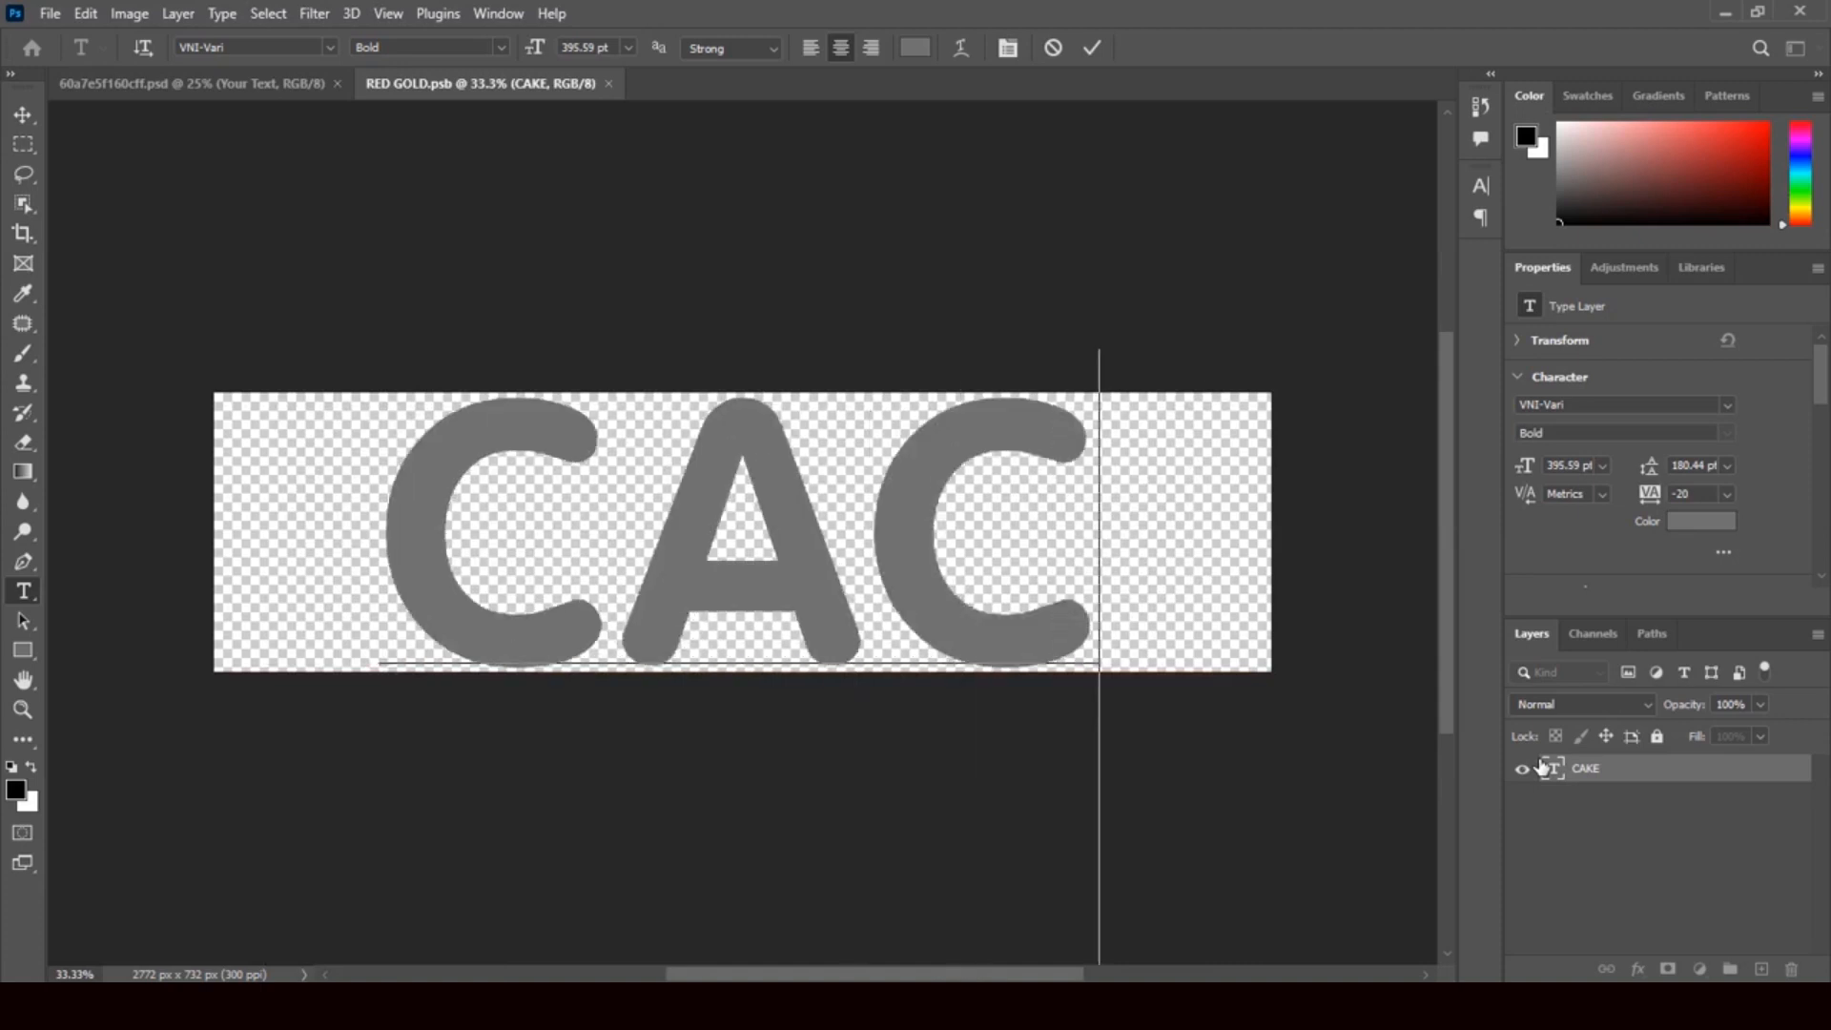
{"action": "left_click", "coordinate": [23, 114]}
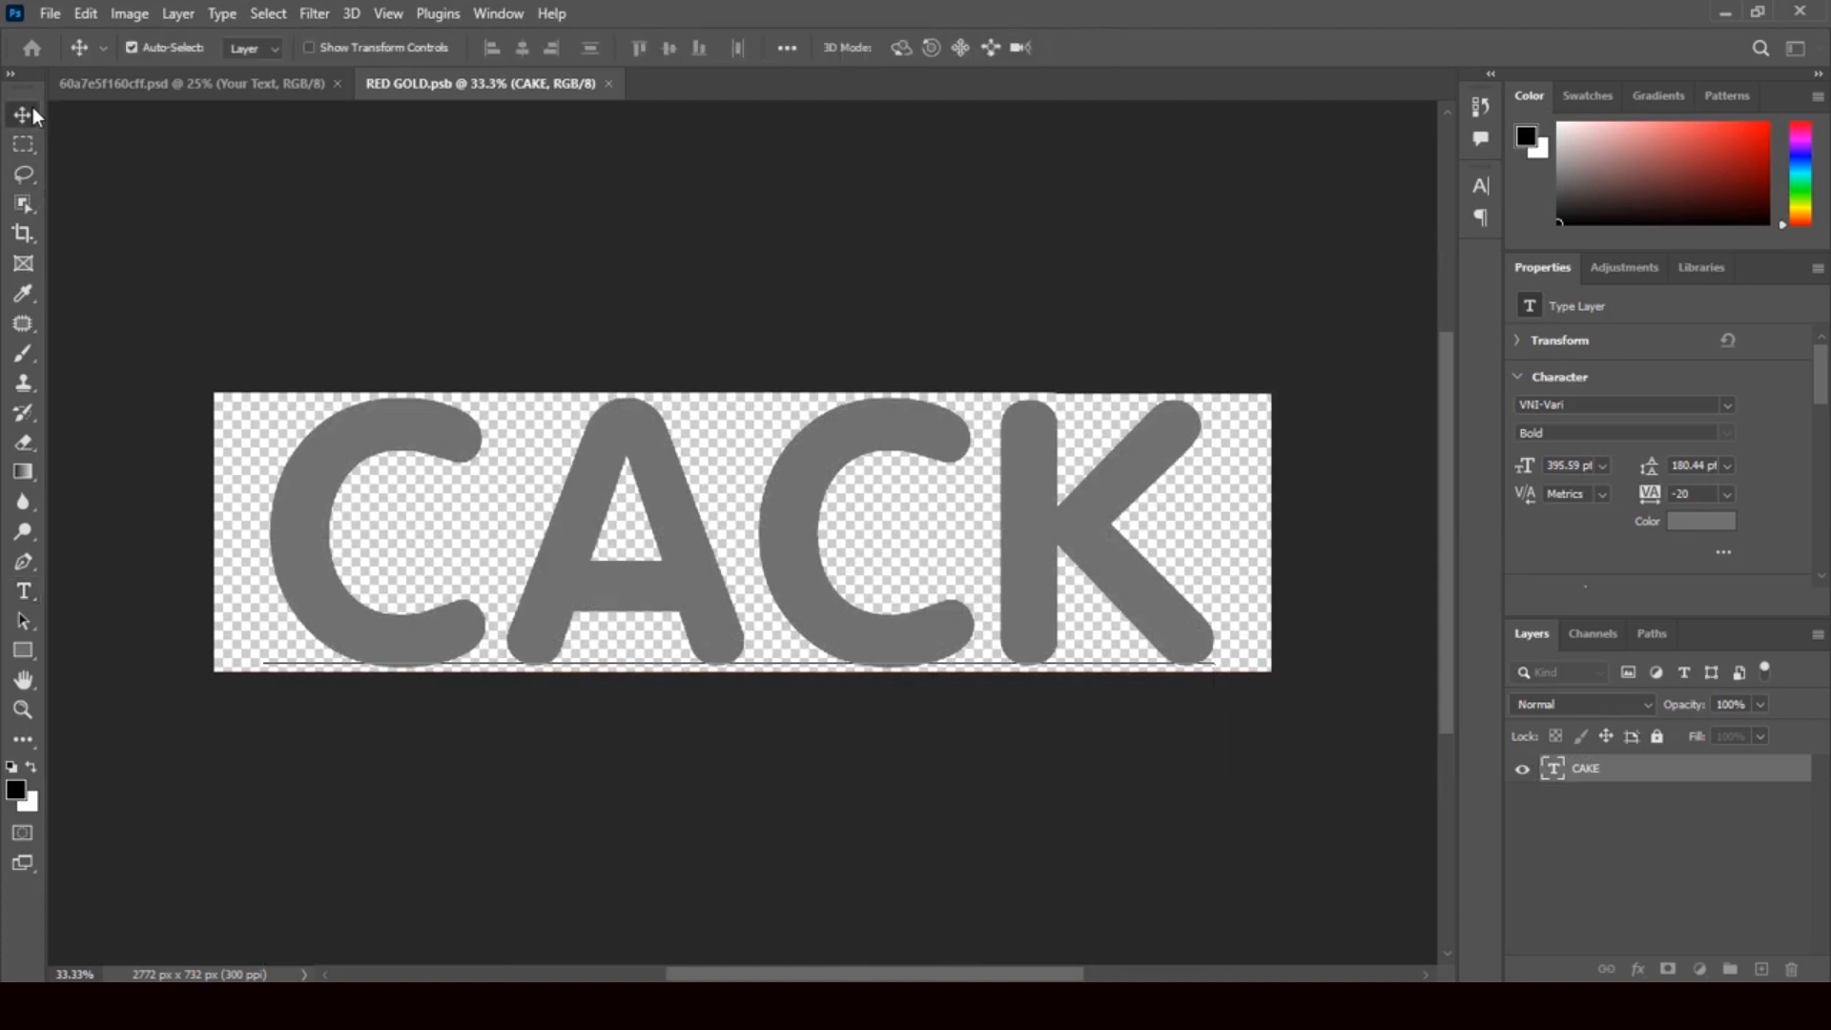
{"action": "left_click", "coordinate": [621, 82]}
{"action": "left_click", "coordinate": [809, 383]}
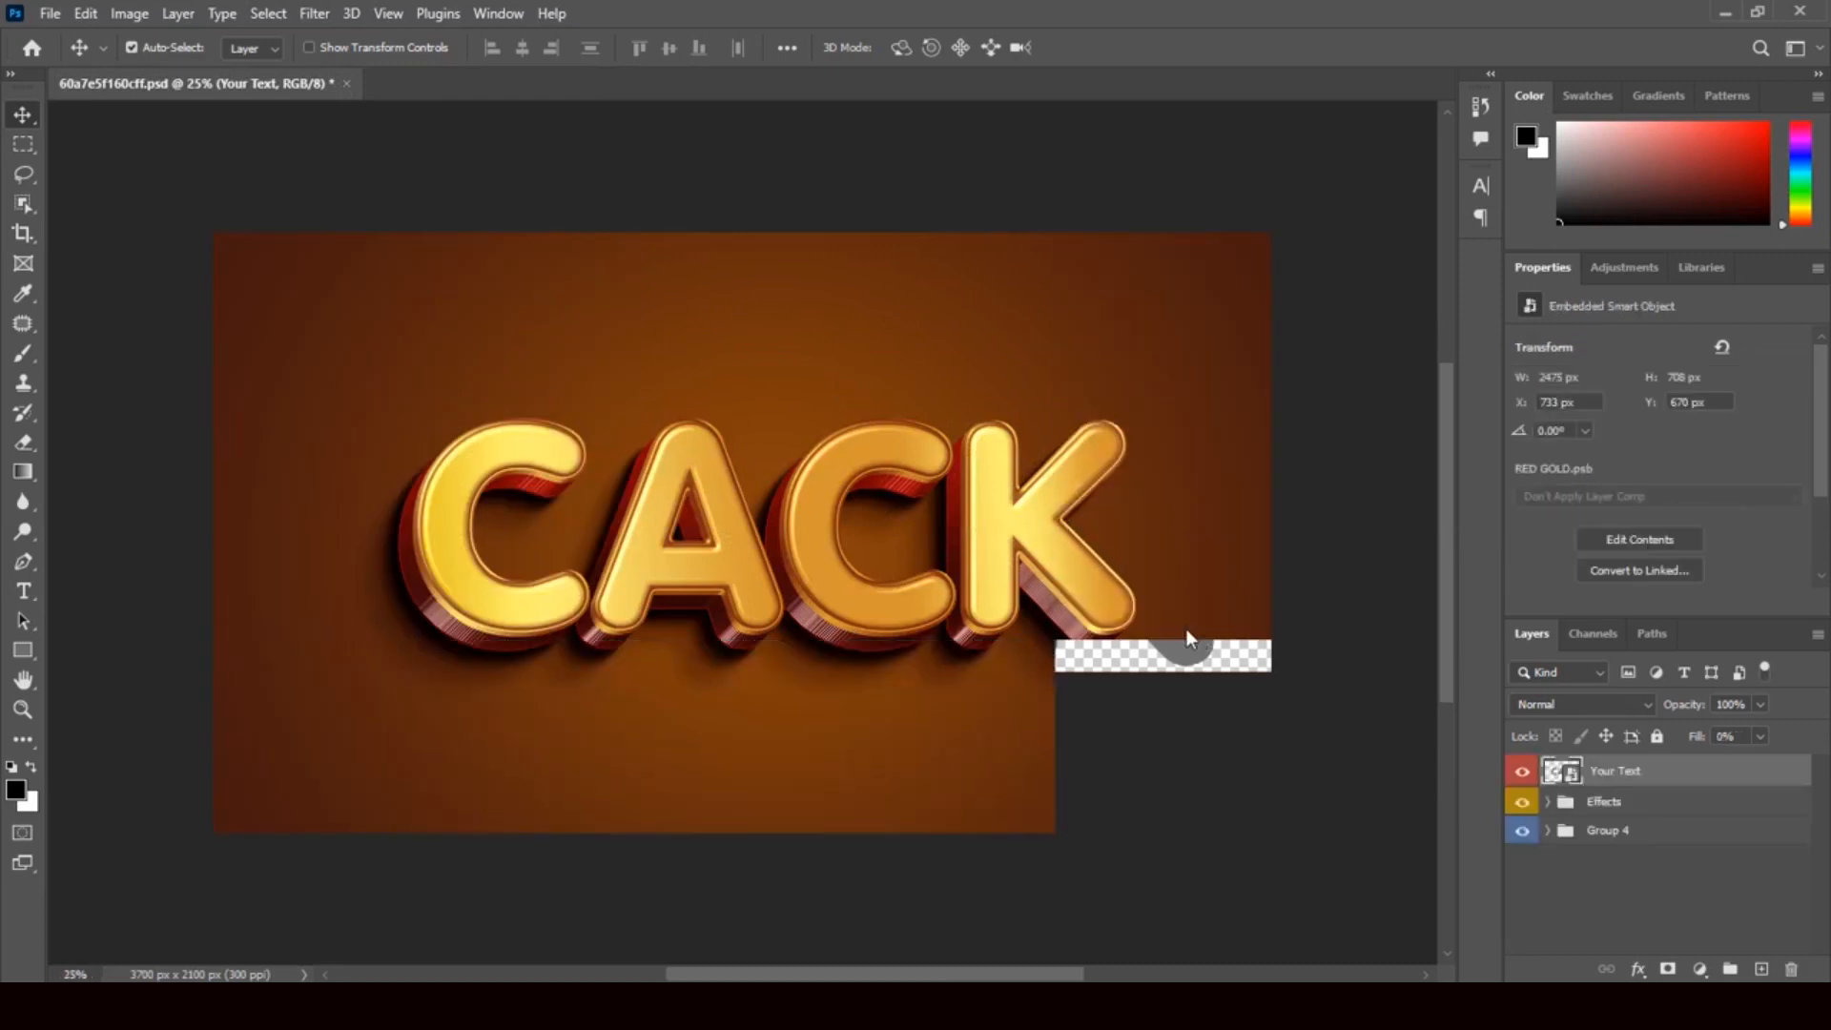
Try a Bevel & Emboss size of 38 px and soften of 4 px on the Gold Effect layer, and cancel the layer style.
{"action": "left_click", "coordinate": [1547, 802]}
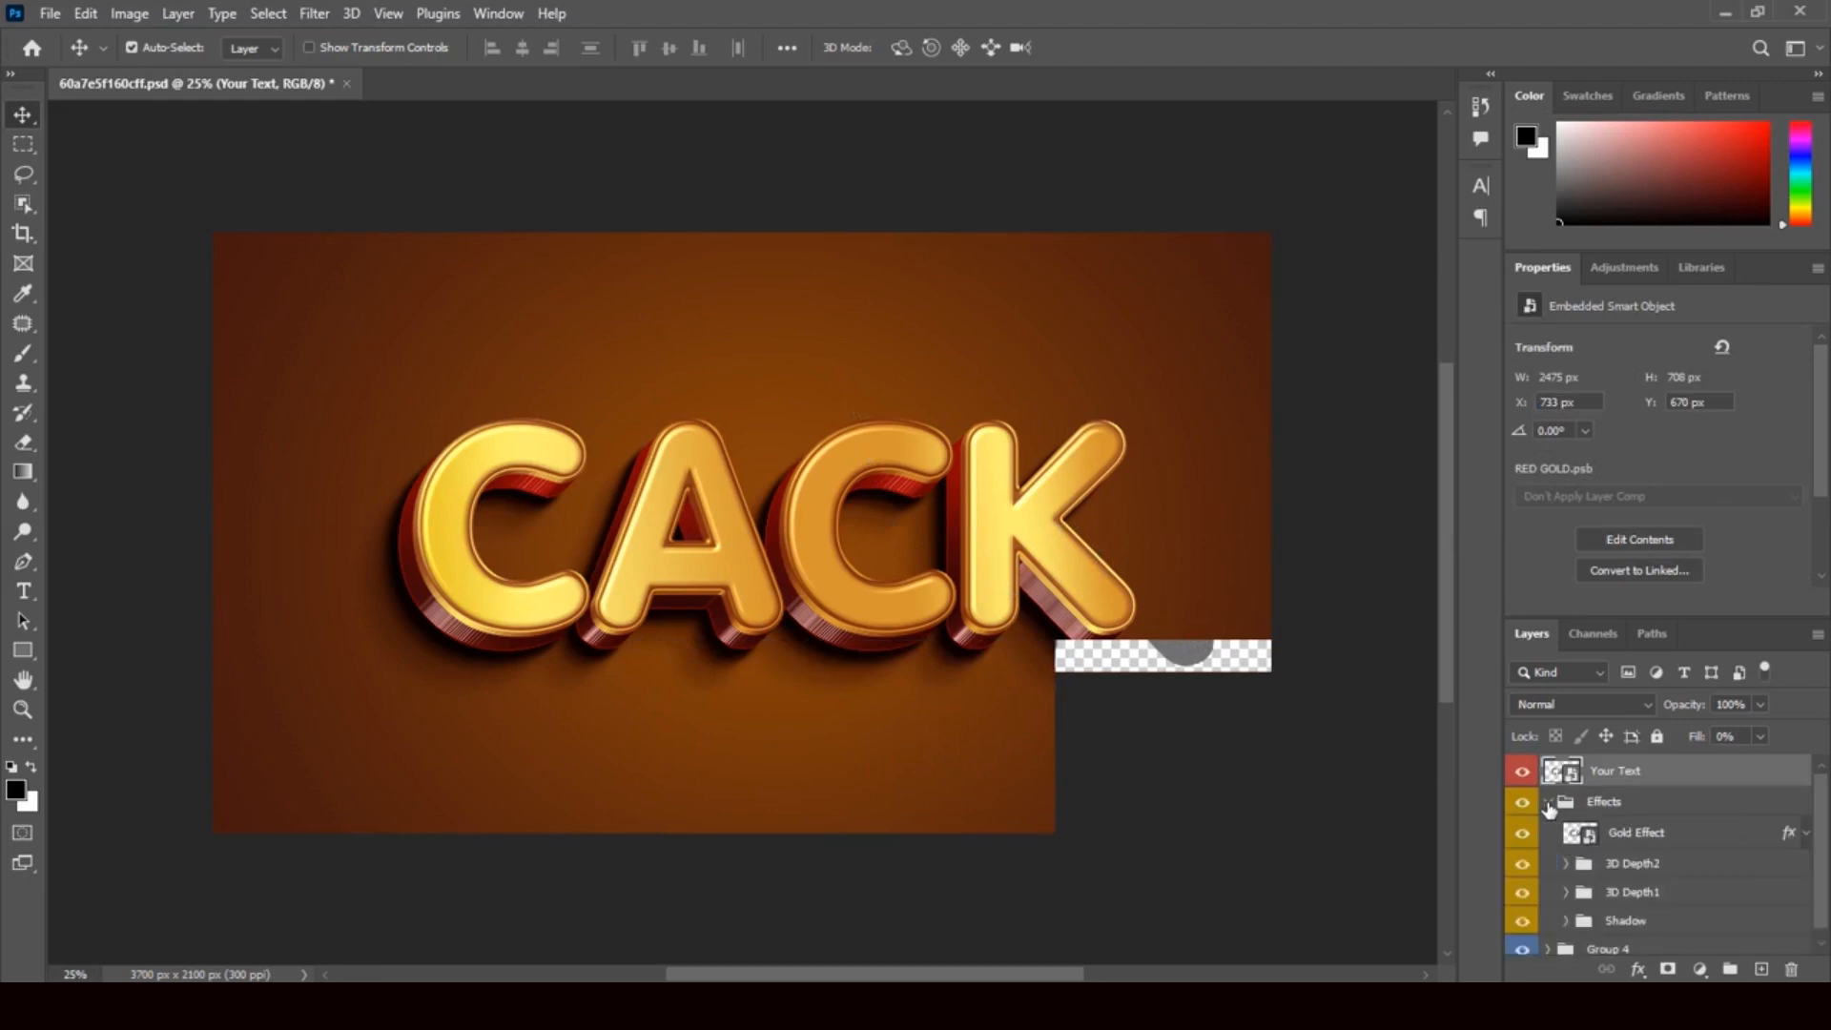
{"action": "scroll", "coordinate": [1805, 845], "scroll_direction": "down", "scroll_amount": 1}
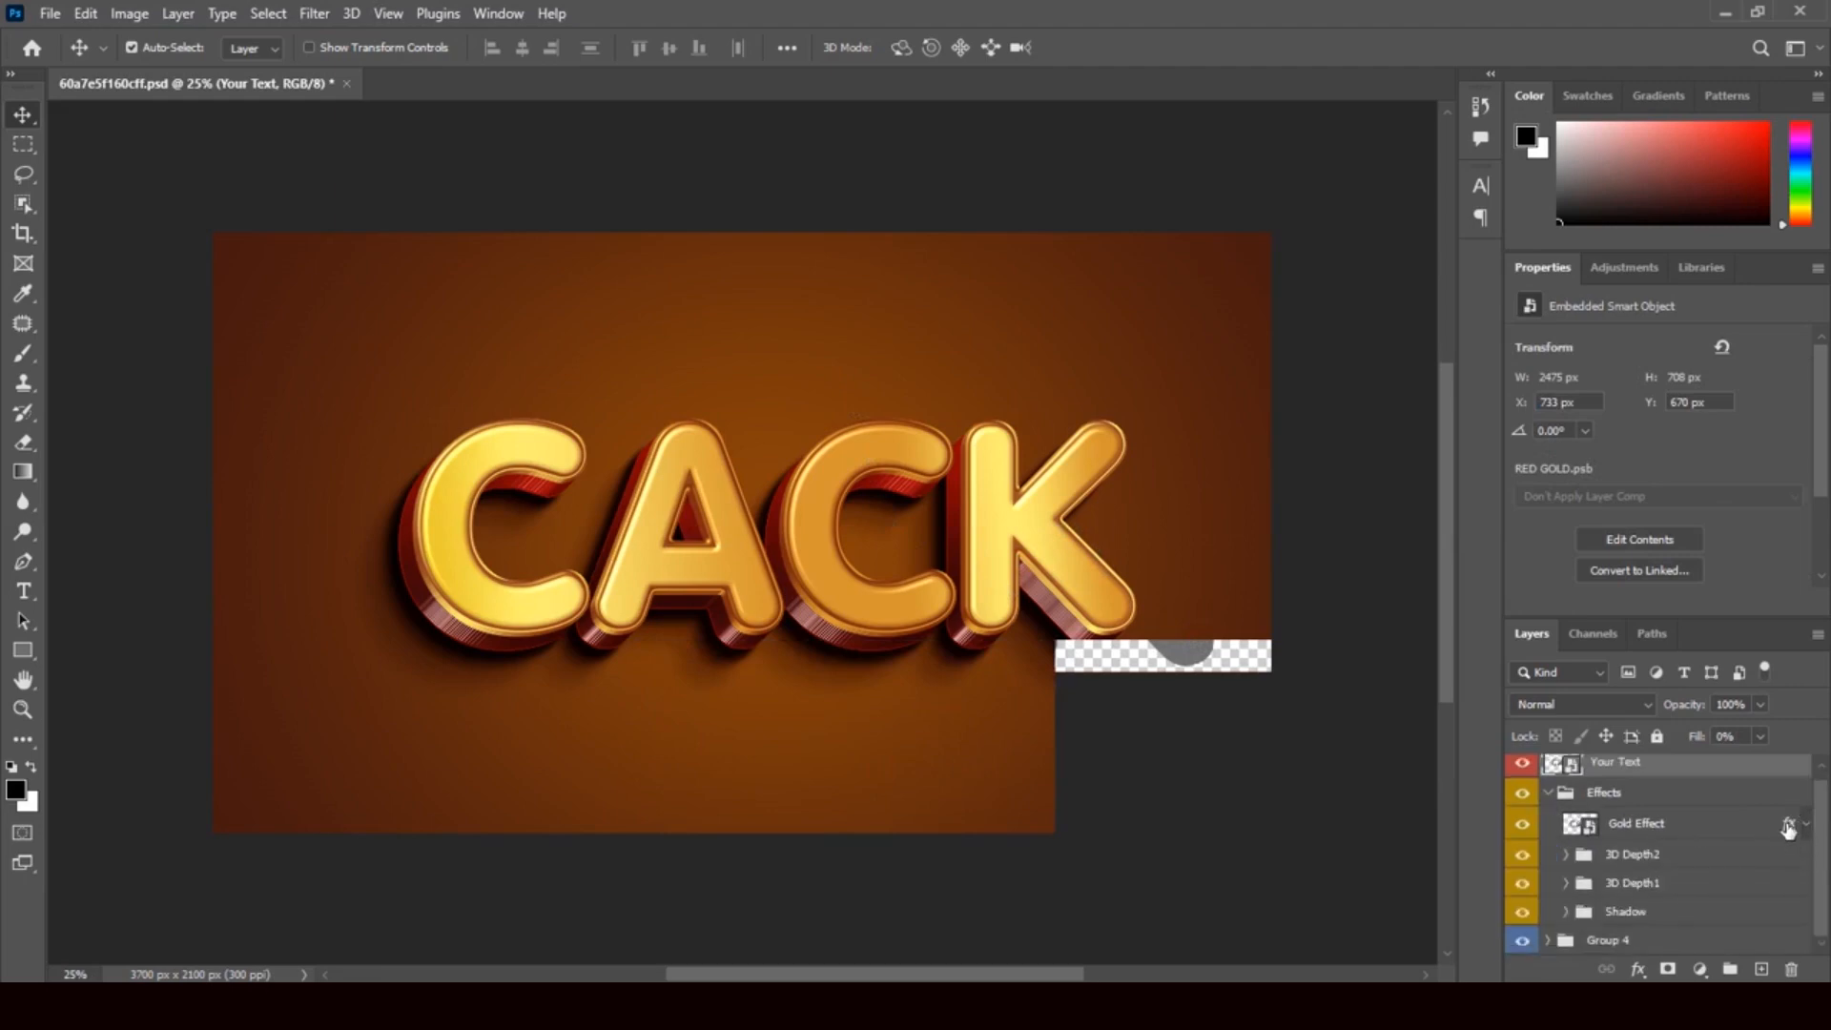
{"action": "left_click", "coordinate": [1789, 829]}
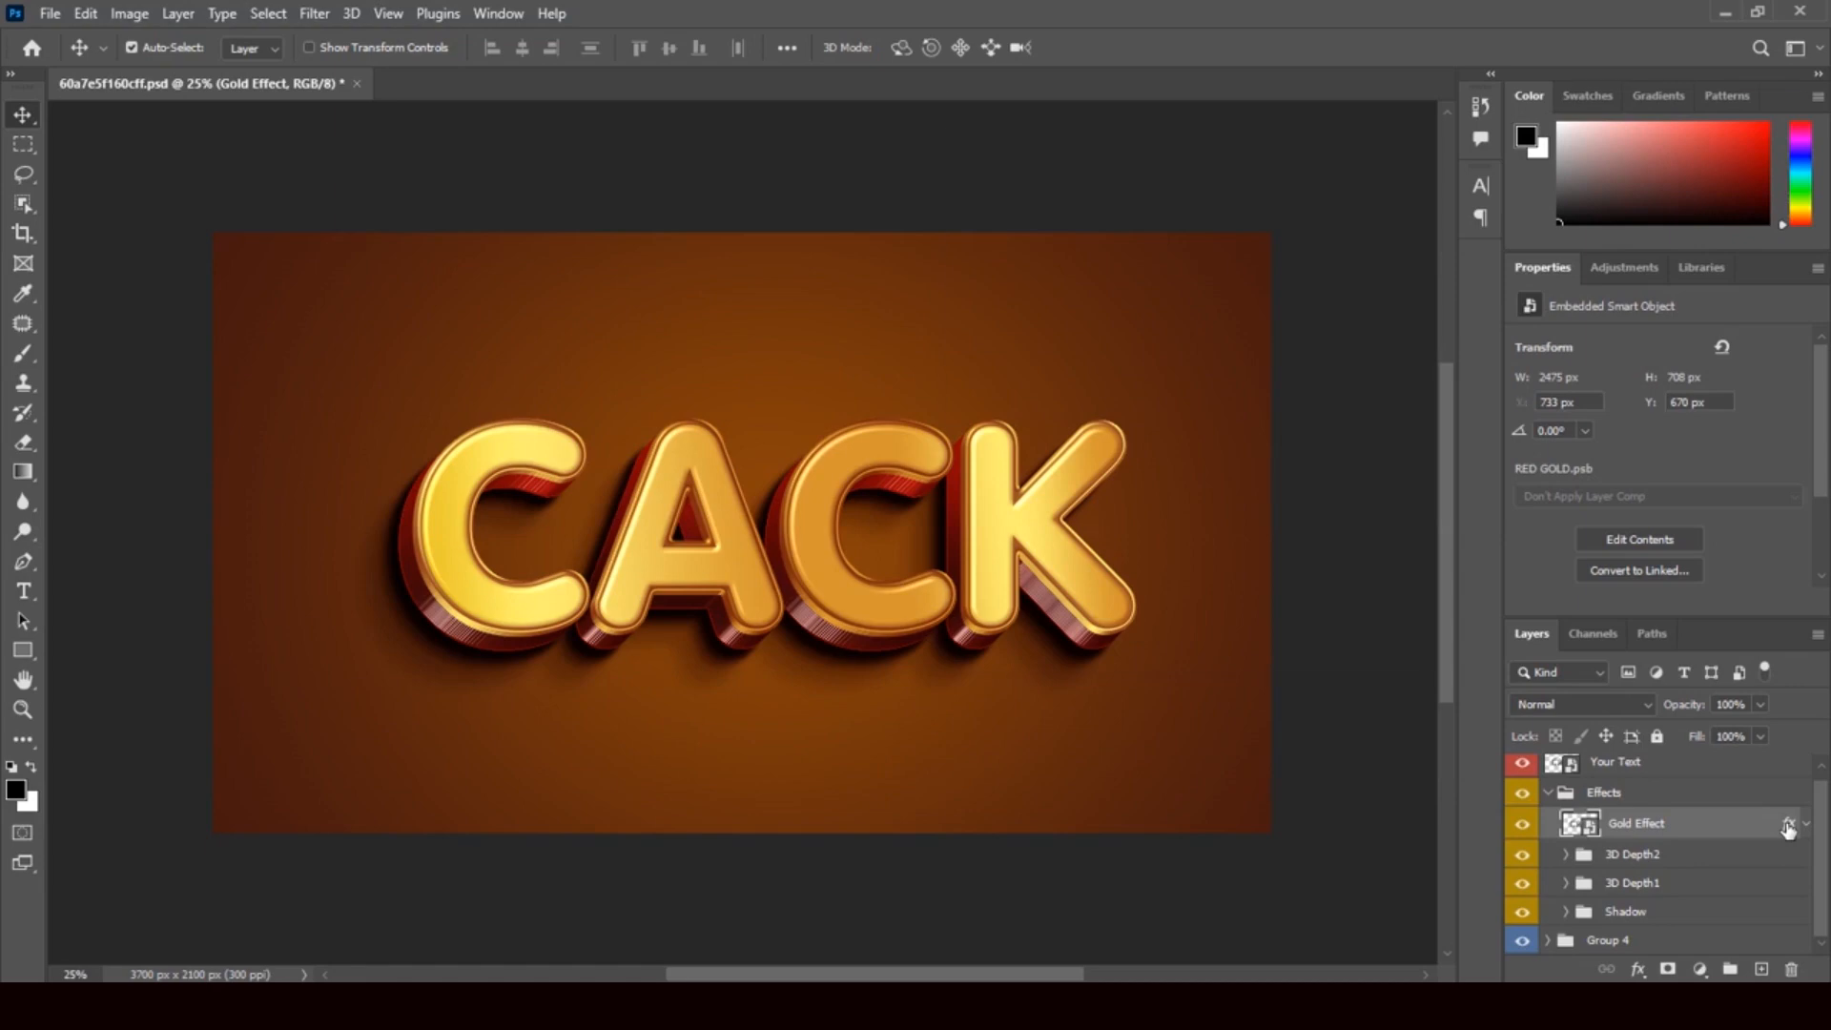
{"action": "double_click", "coordinate": [1789, 829]}
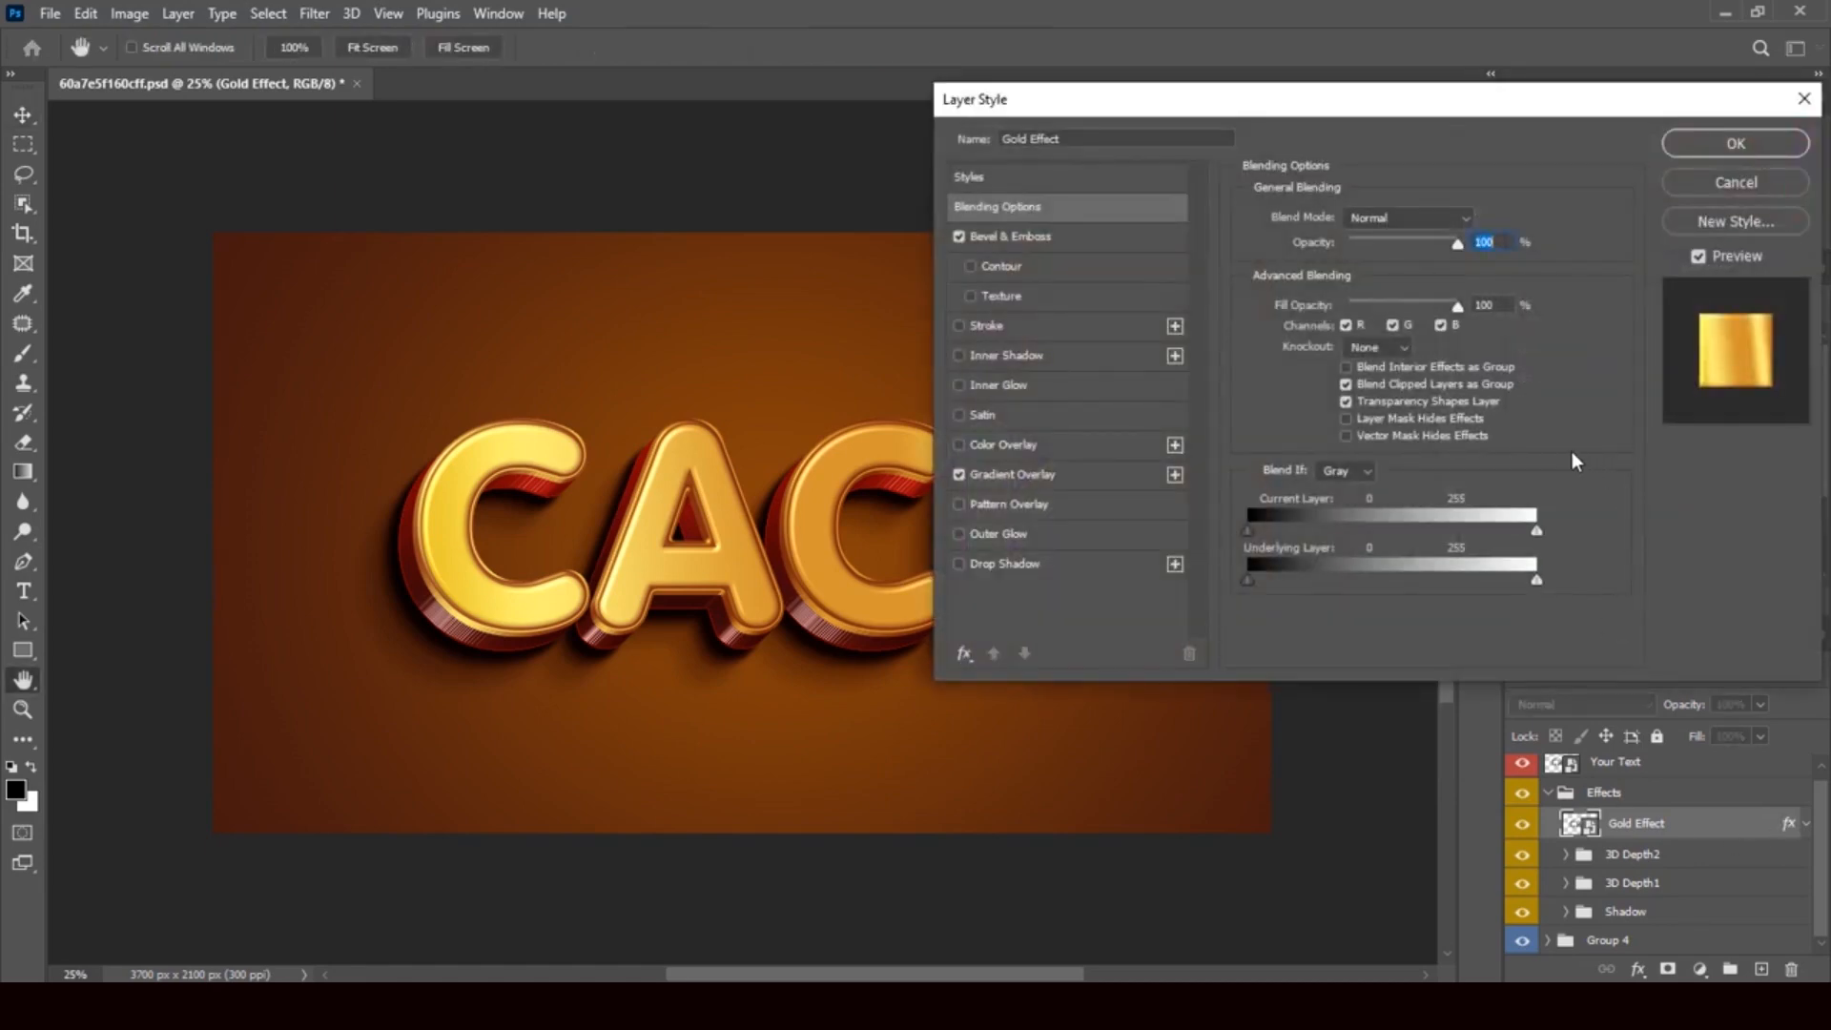
{"action": "left_click", "coordinate": [1003, 233]}
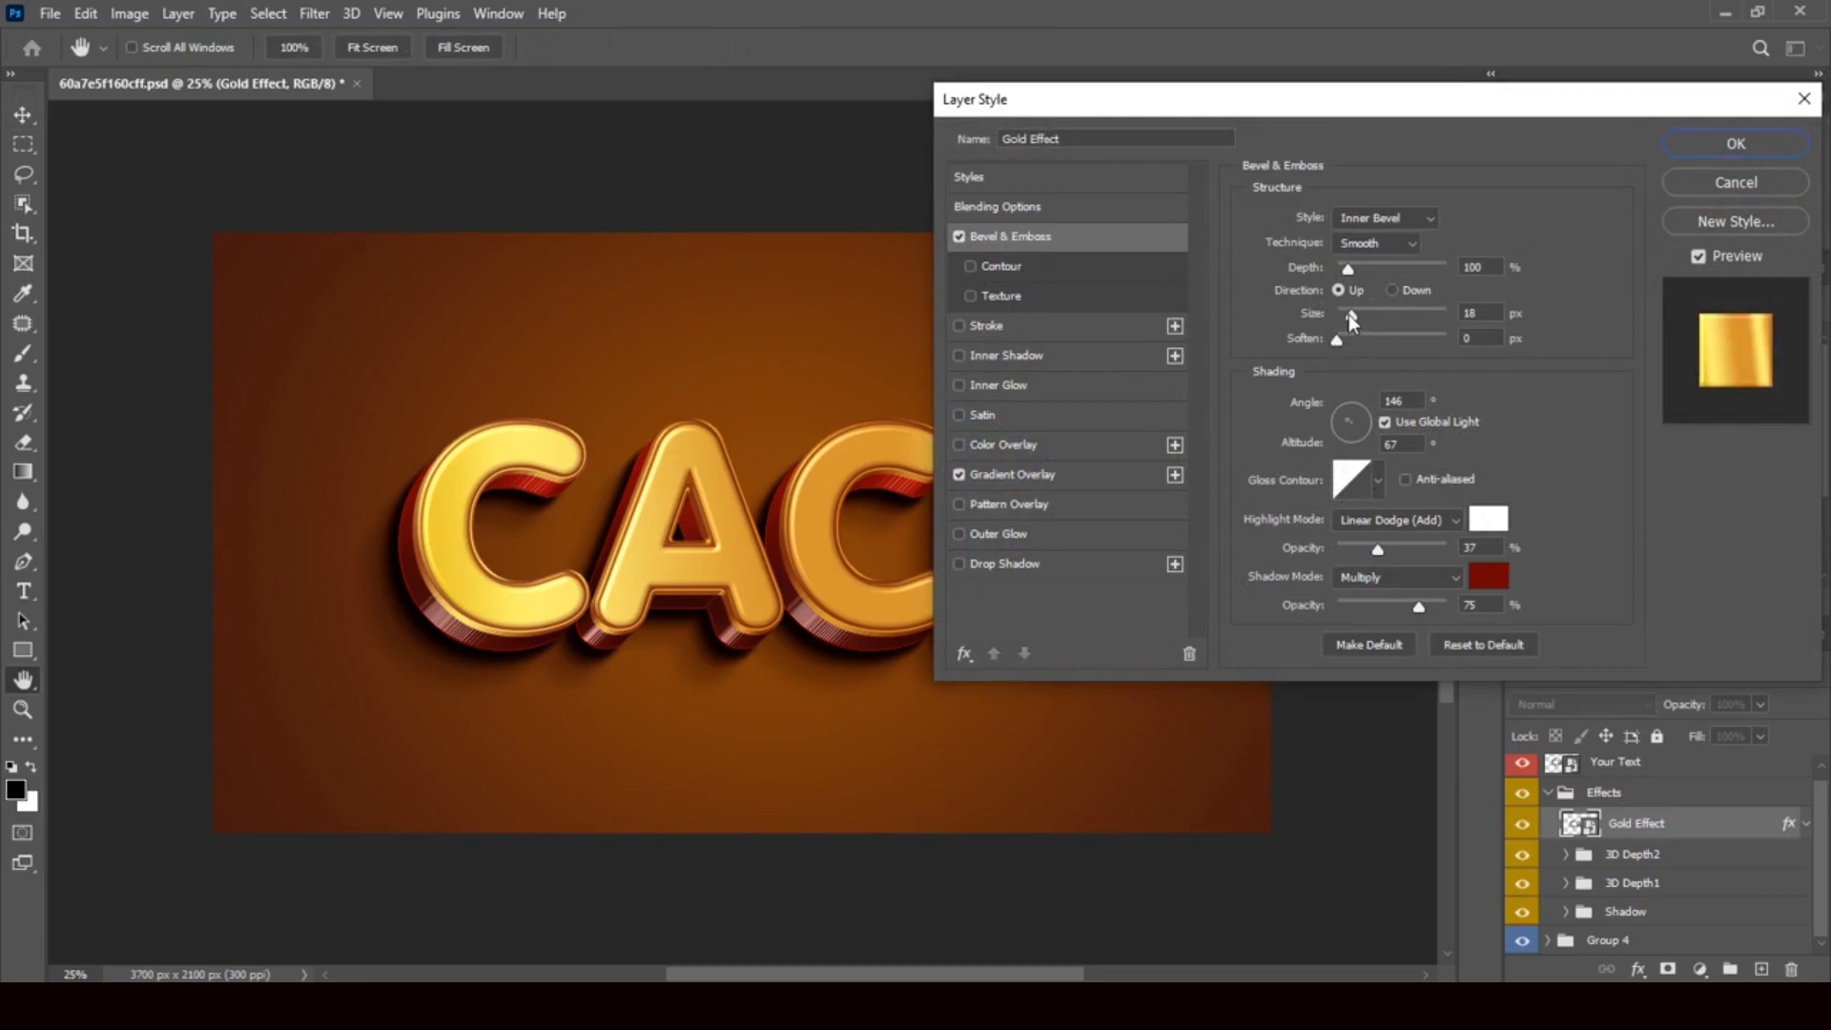
{"action": "mouse_move", "coordinate": [1350, 322]}
{"action": "left_mouse_down"}
{"action": "mouse_move", "coordinate": [1381, 321]}
{"action": "mouse_move", "coordinate": [1362, 325]}
{"action": "left_mouse_up"}
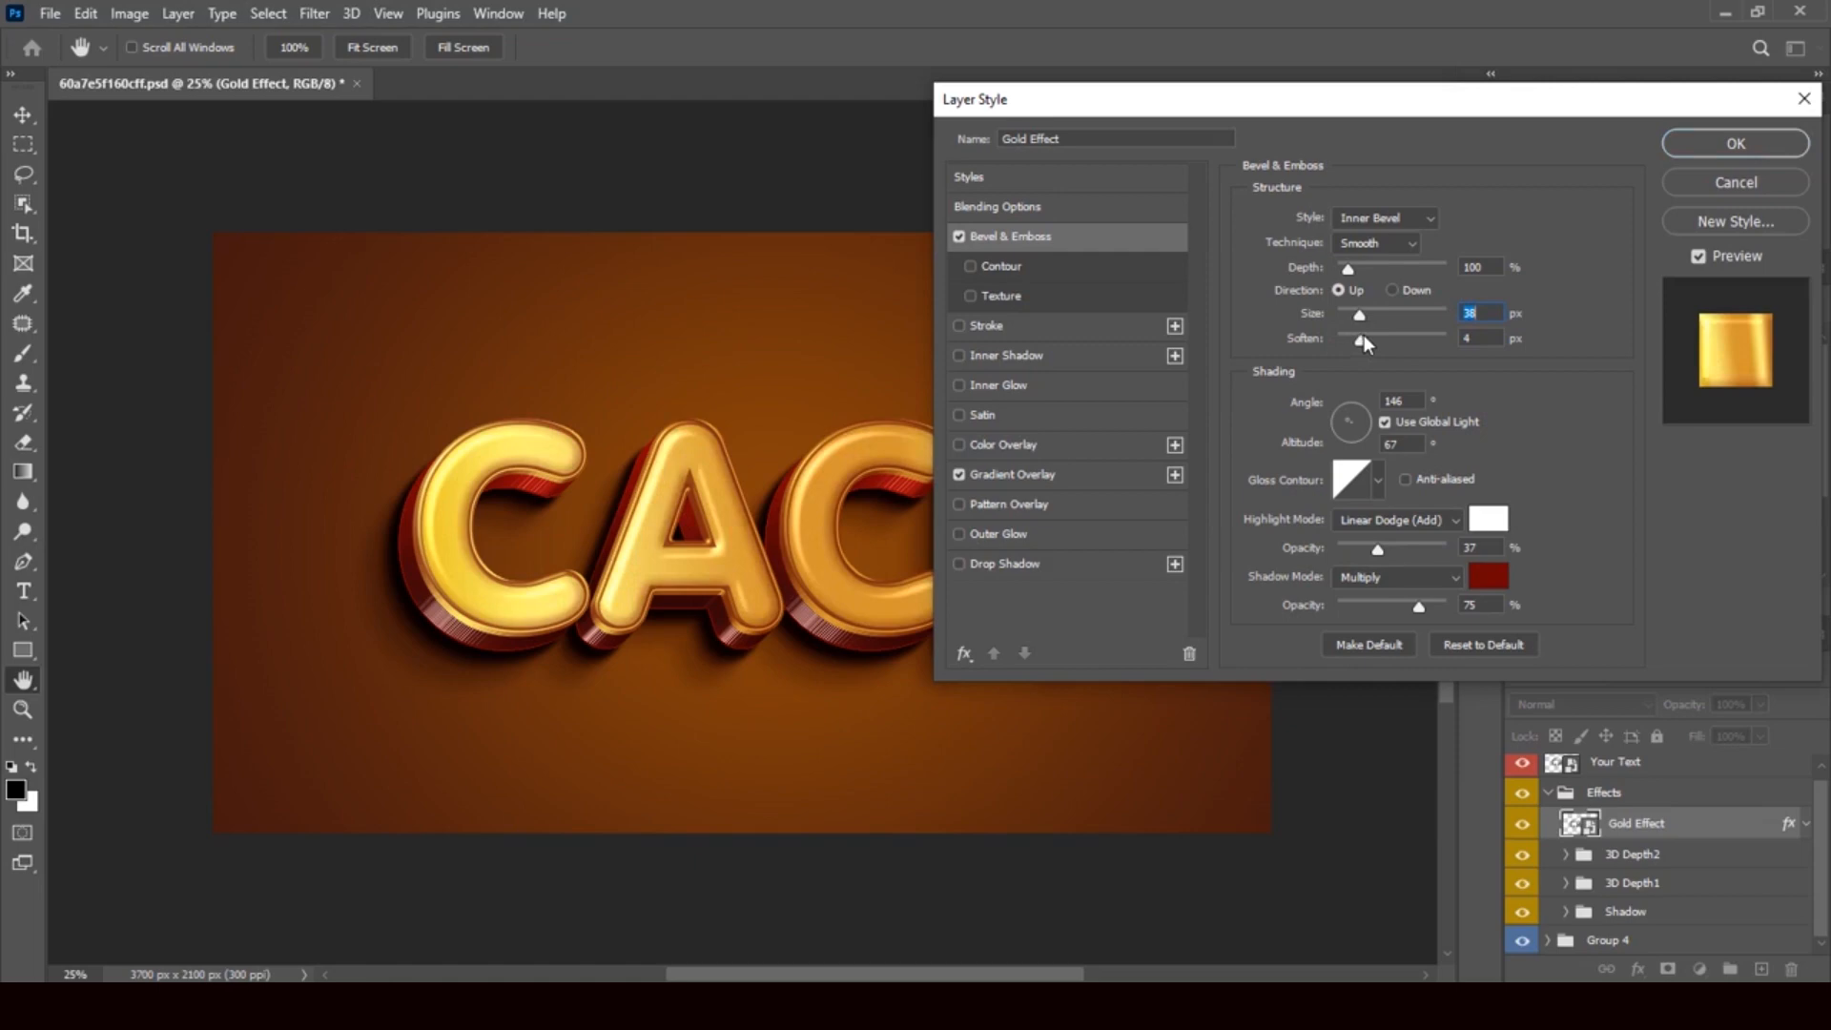
{"action": "left_click", "coordinate": [1362, 338]}
{"action": "left_click", "coordinate": [1772, 177]}
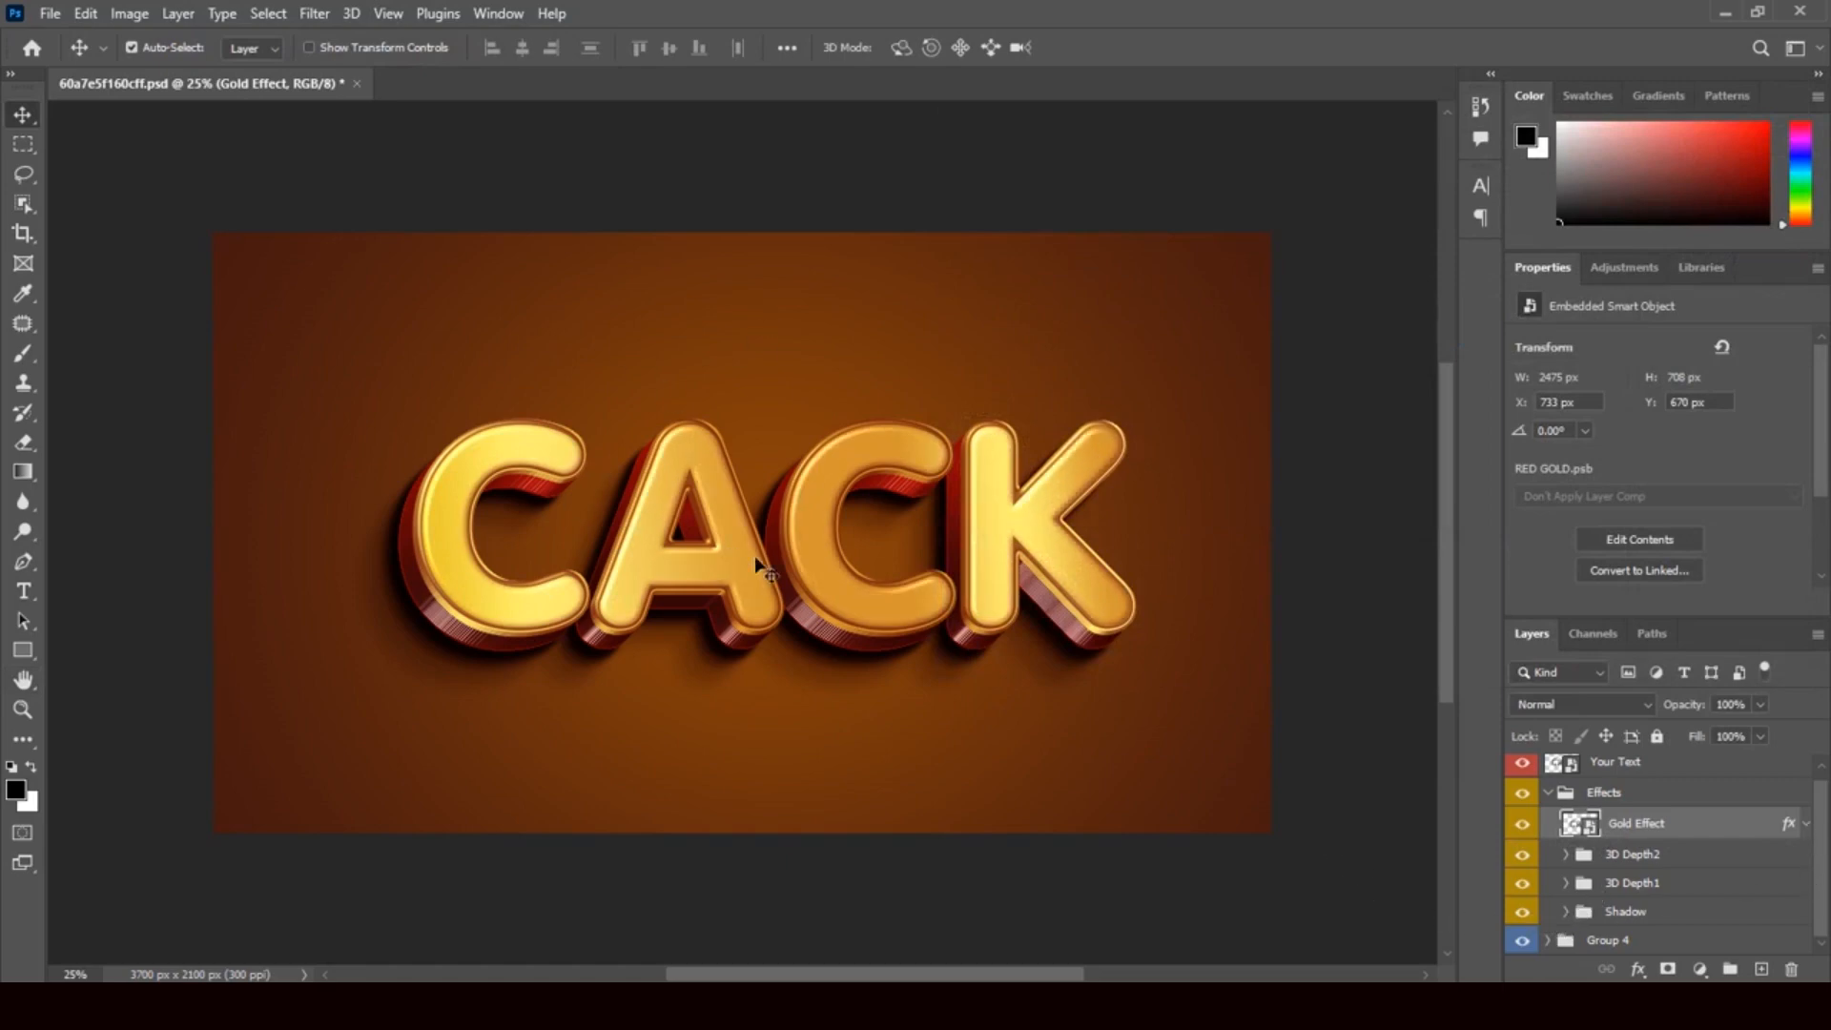
Collapse the Effects group, check the Group 4 background by toggling its visibility, and expand that group.
{"action": "left_click", "coordinate": [1548, 792]}
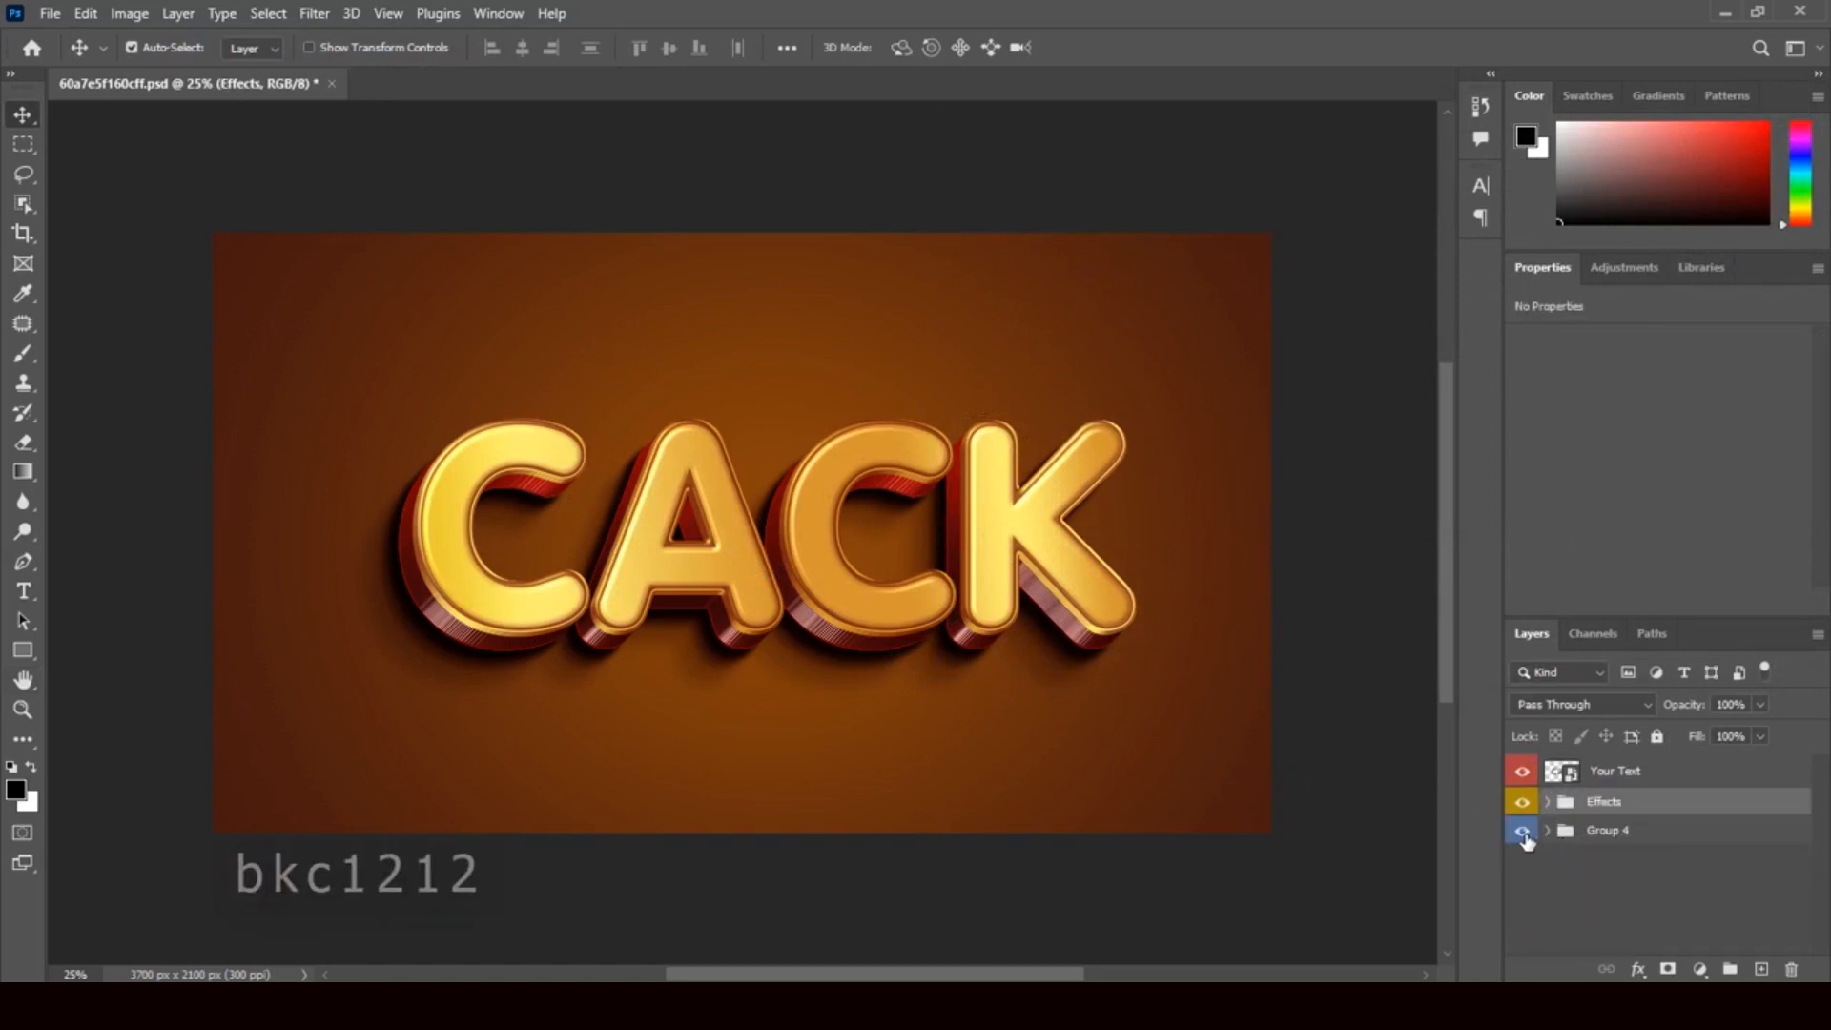
{"action": "left_click", "coordinate": [1522, 831]}
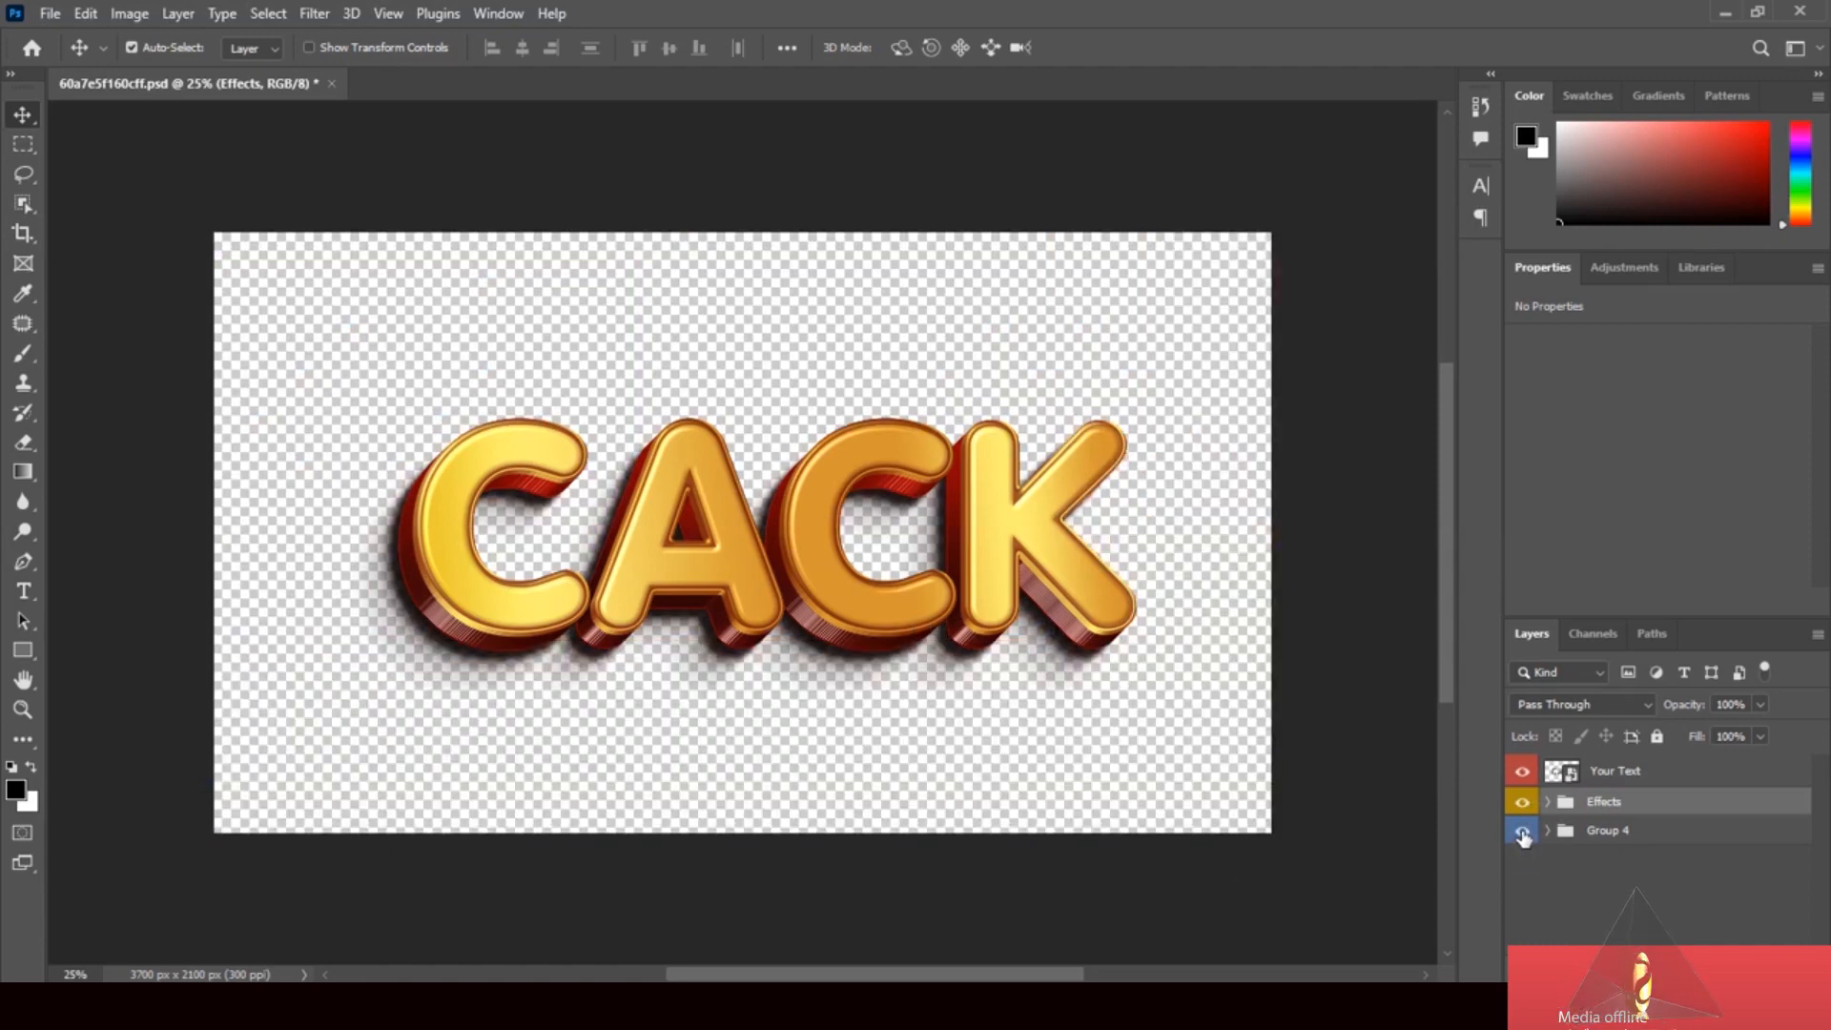
{"action": "left_click", "coordinate": [1522, 831]}
{"action": "left_click", "coordinate": [1547, 831]}
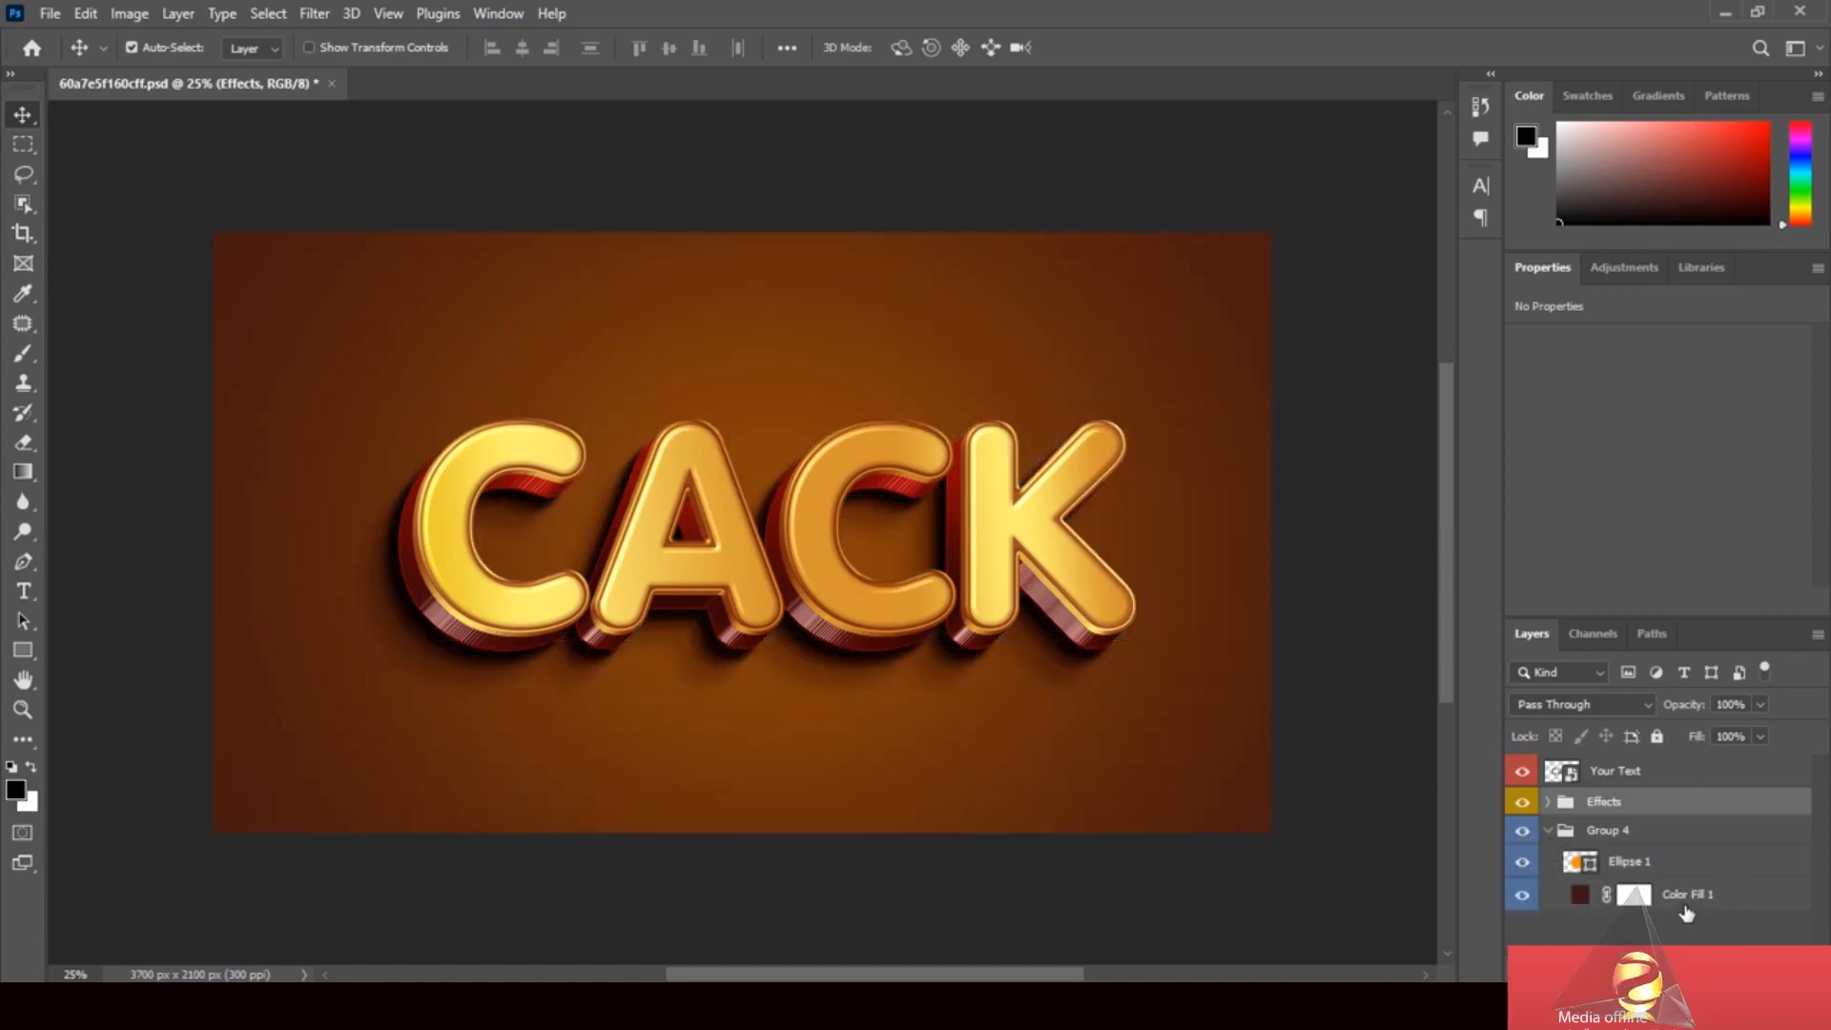
Recolour the Color Fill 1 background layer in Group 4 to reddish brown #822b1e.
{"action": "left_click", "coordinate": [1579, 904]}
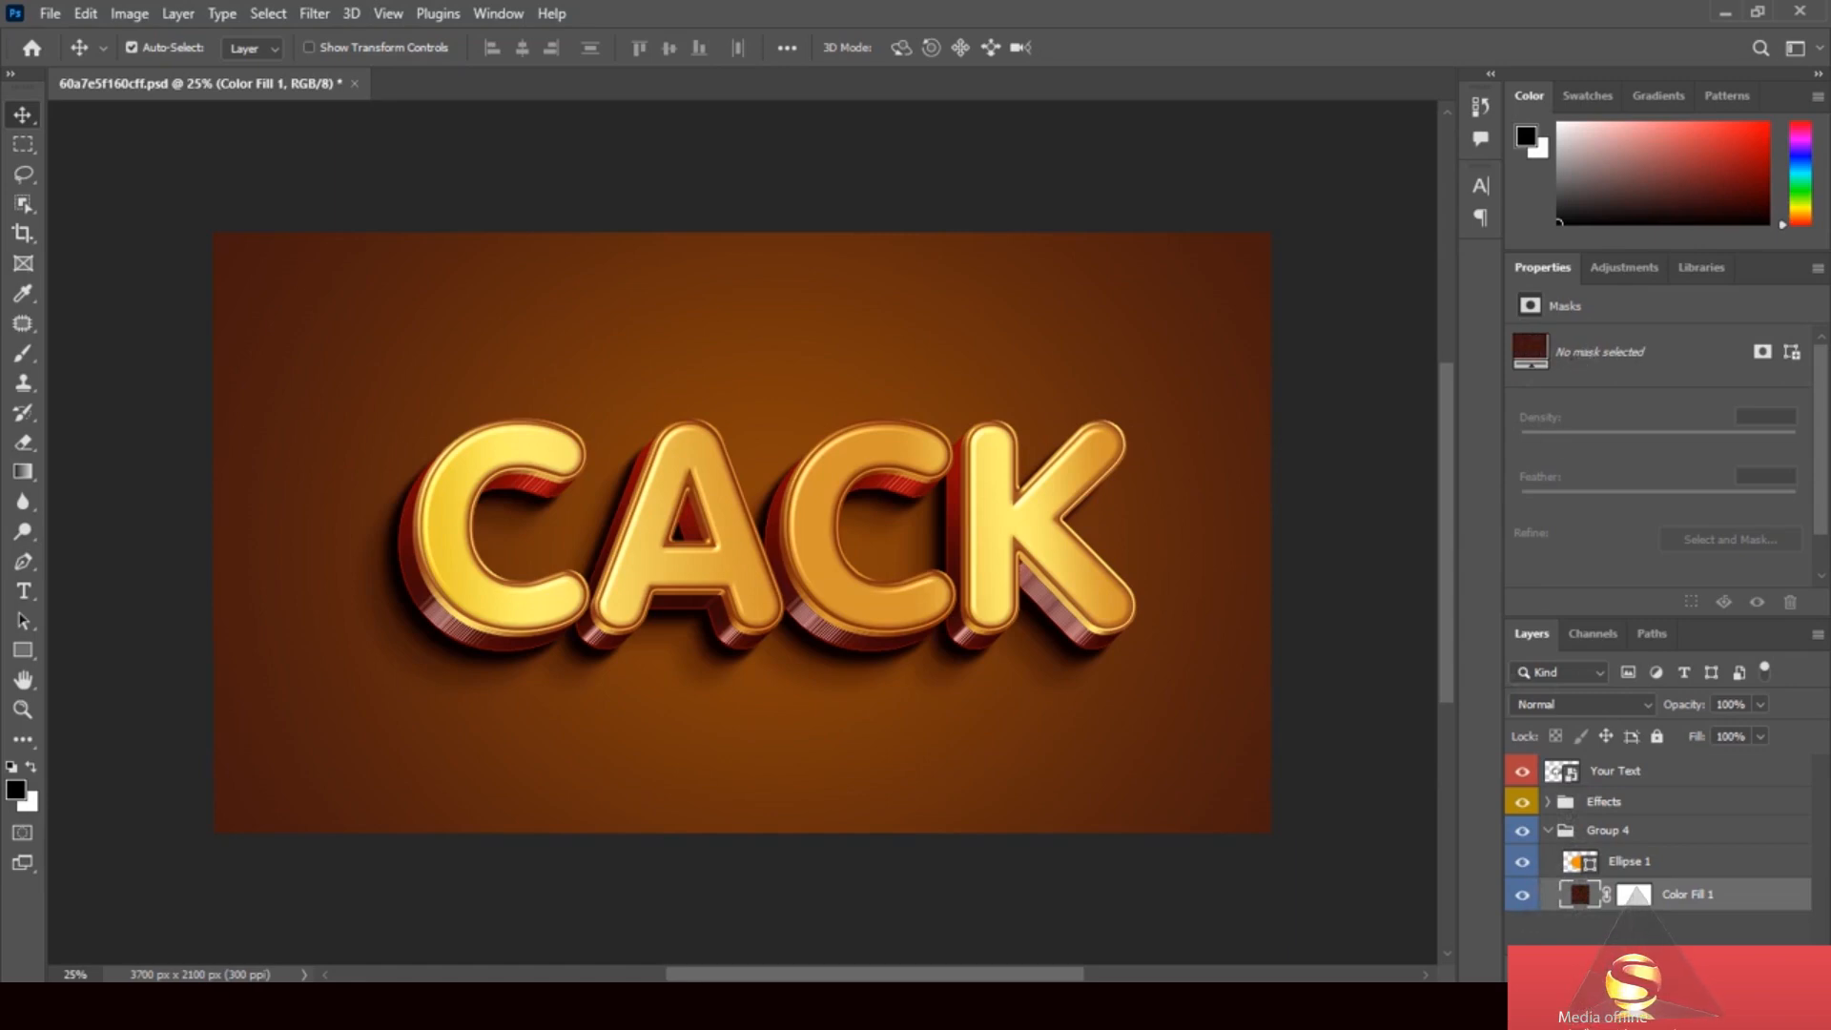
{"action": "double_click", "coordinate": [1579, 893]}
{"action": "left_click", "coordinate": [846, 346]}
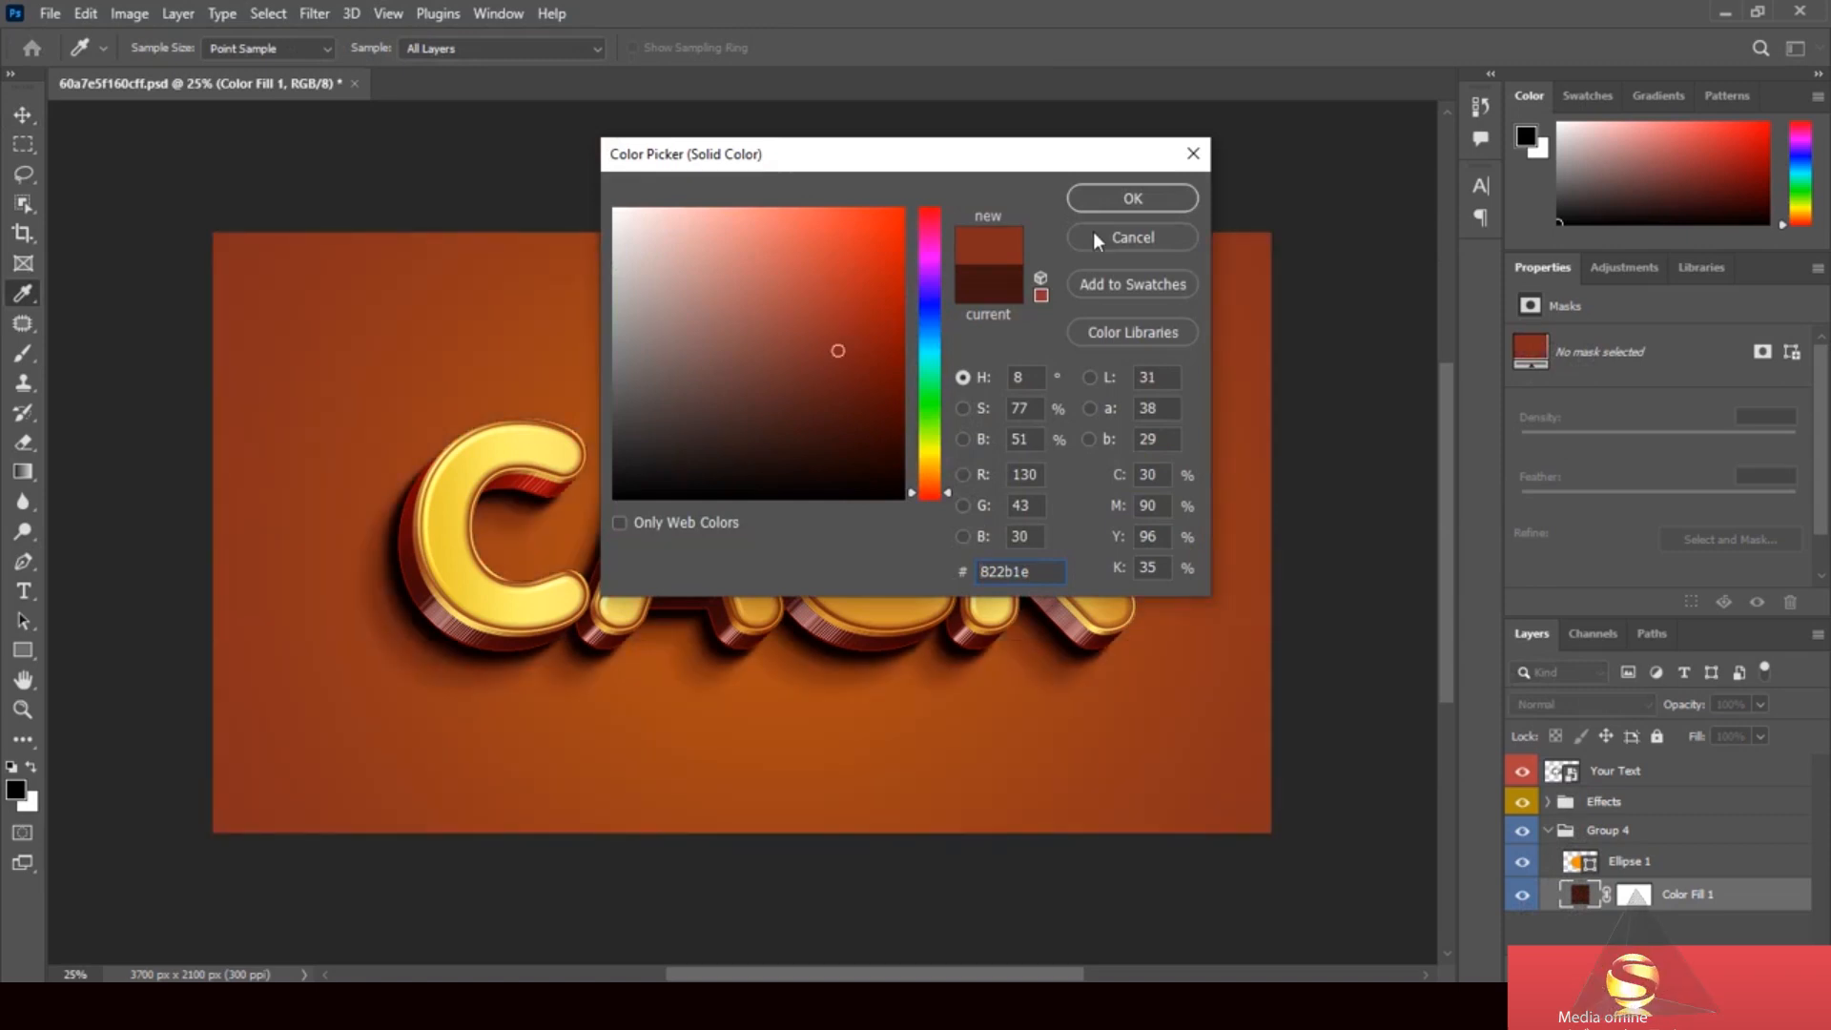
{"action": "left_click", "coordinate": [1106, 207]}
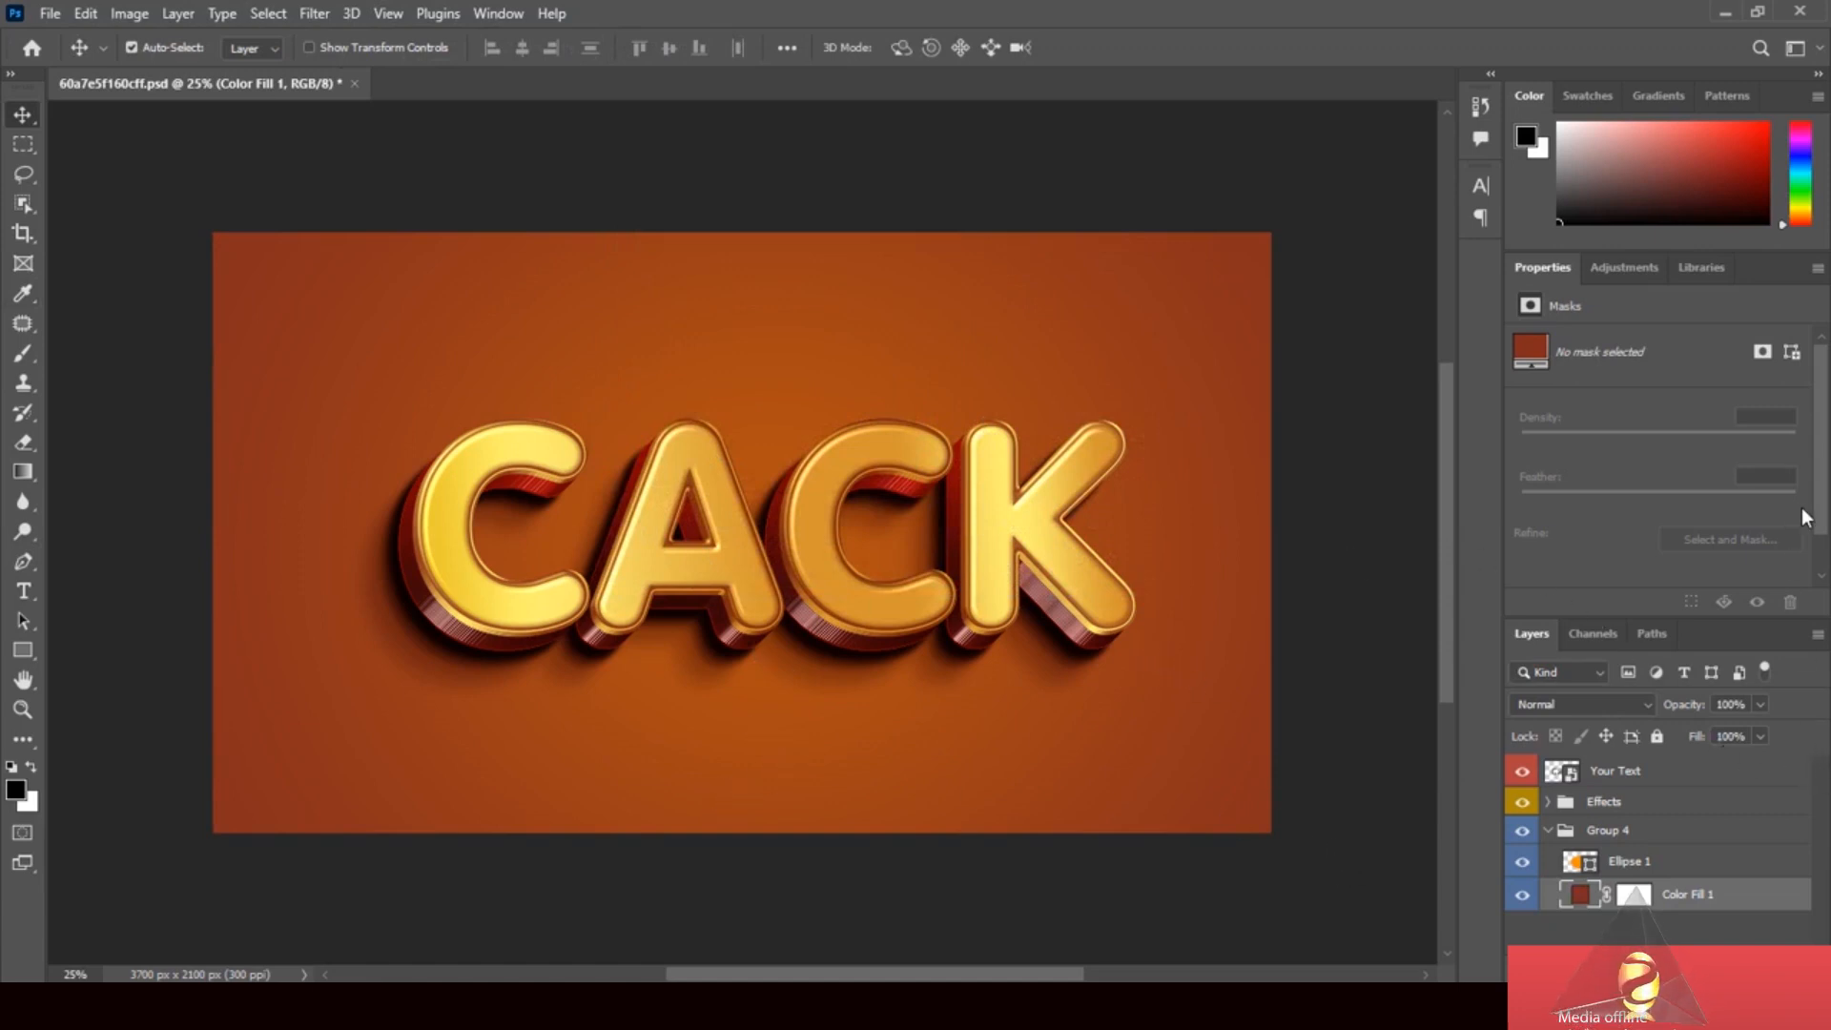
Check what the Ellipse 1 shape contributes to the background by toggling its visibility.
{"action": "left_click_drag", "start_coordinate": [1823, 505], "coordinate": [1823, 563]}
{"action": "scroll", "coordinate": [1805, 536], "scroll_direction": "up", "scroll_amount": 2}
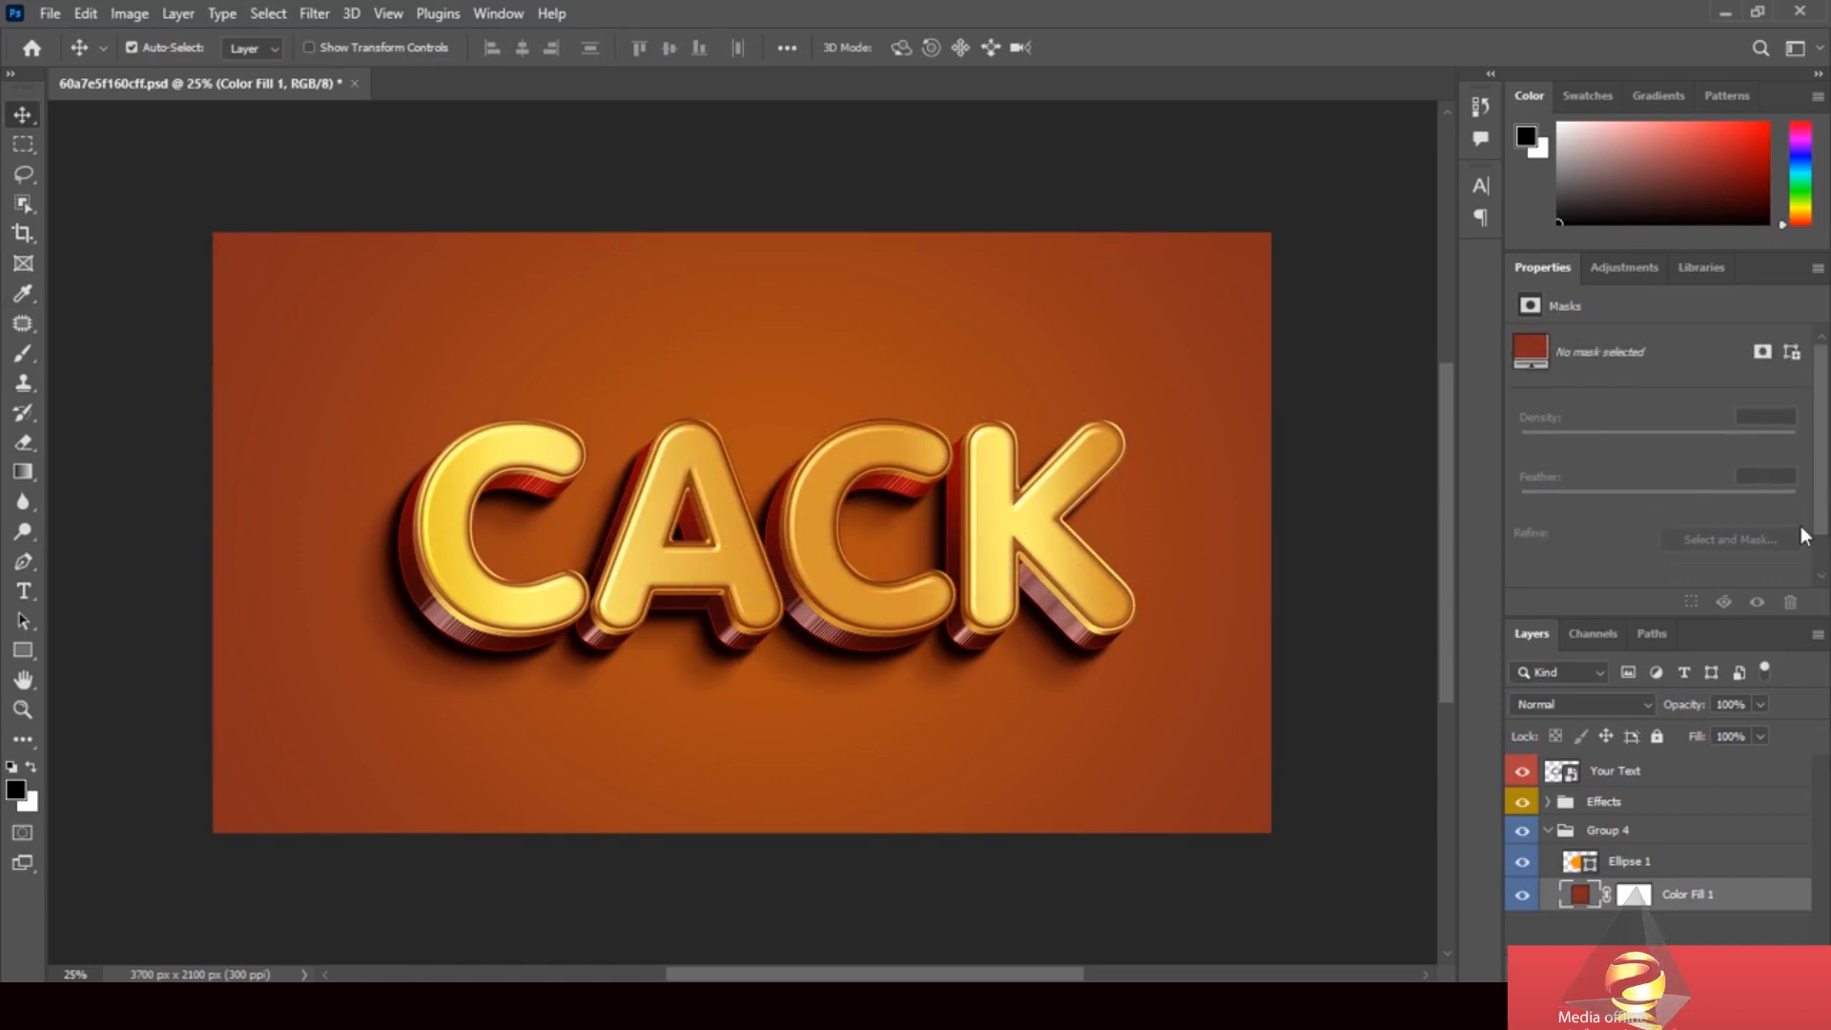
{"action": "left_click", "coordinate": [1522, 864]}
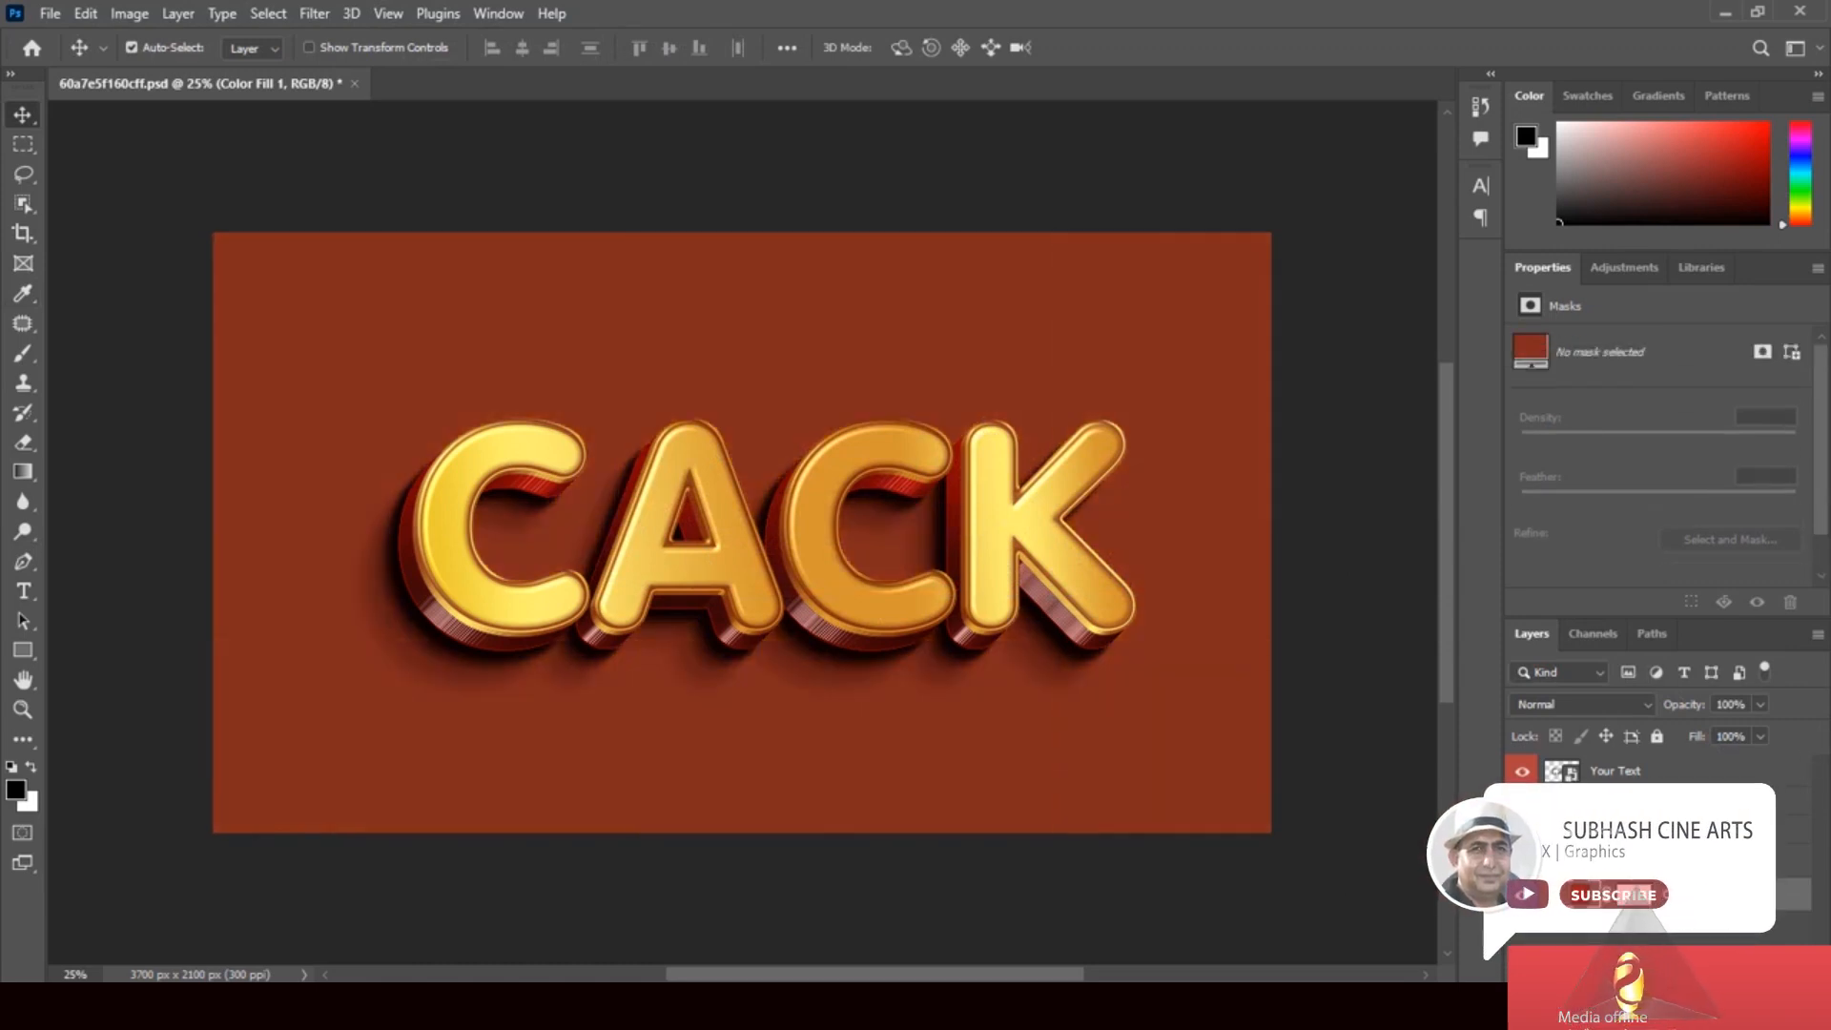
{"action": "left_click", "coordinate": [1522, 864]}
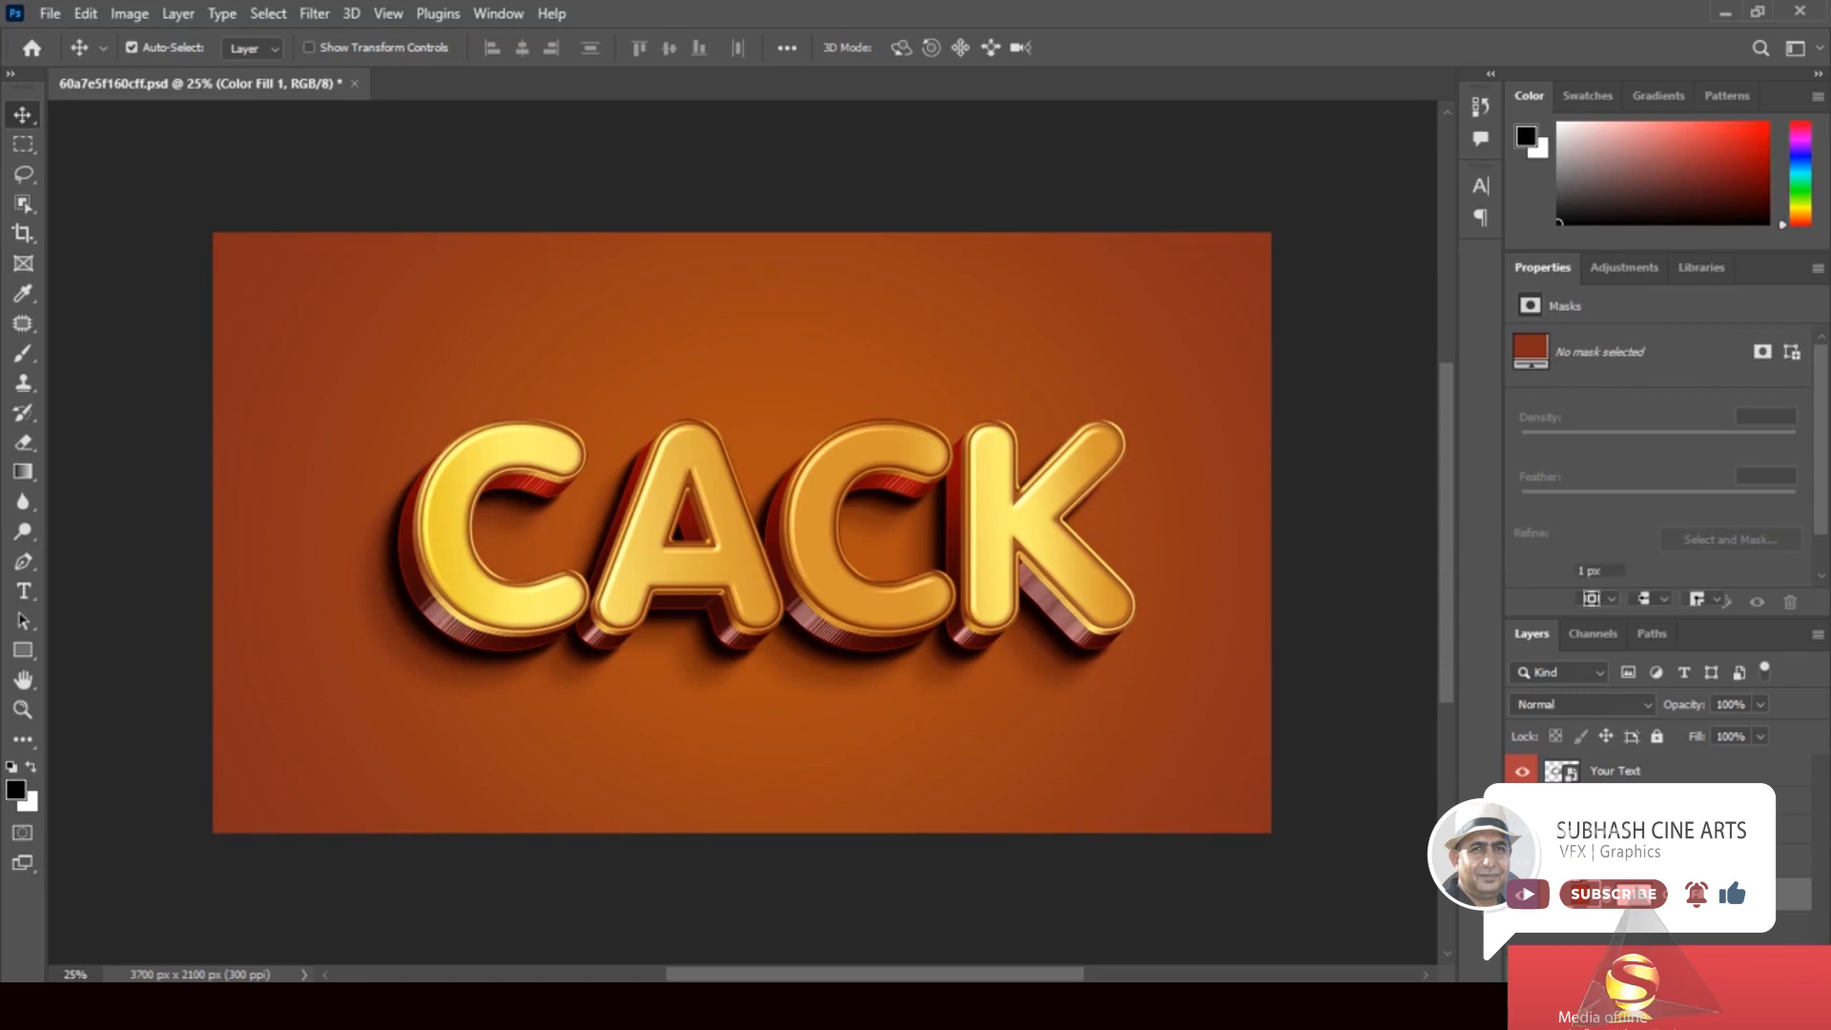
Change the fill colour of the Ellipse 1 shape to yellow.
{"action": "left_click", "coordinate": [1642, 861]}
{"action": "double_click", "coordinate": [1577, 508]}
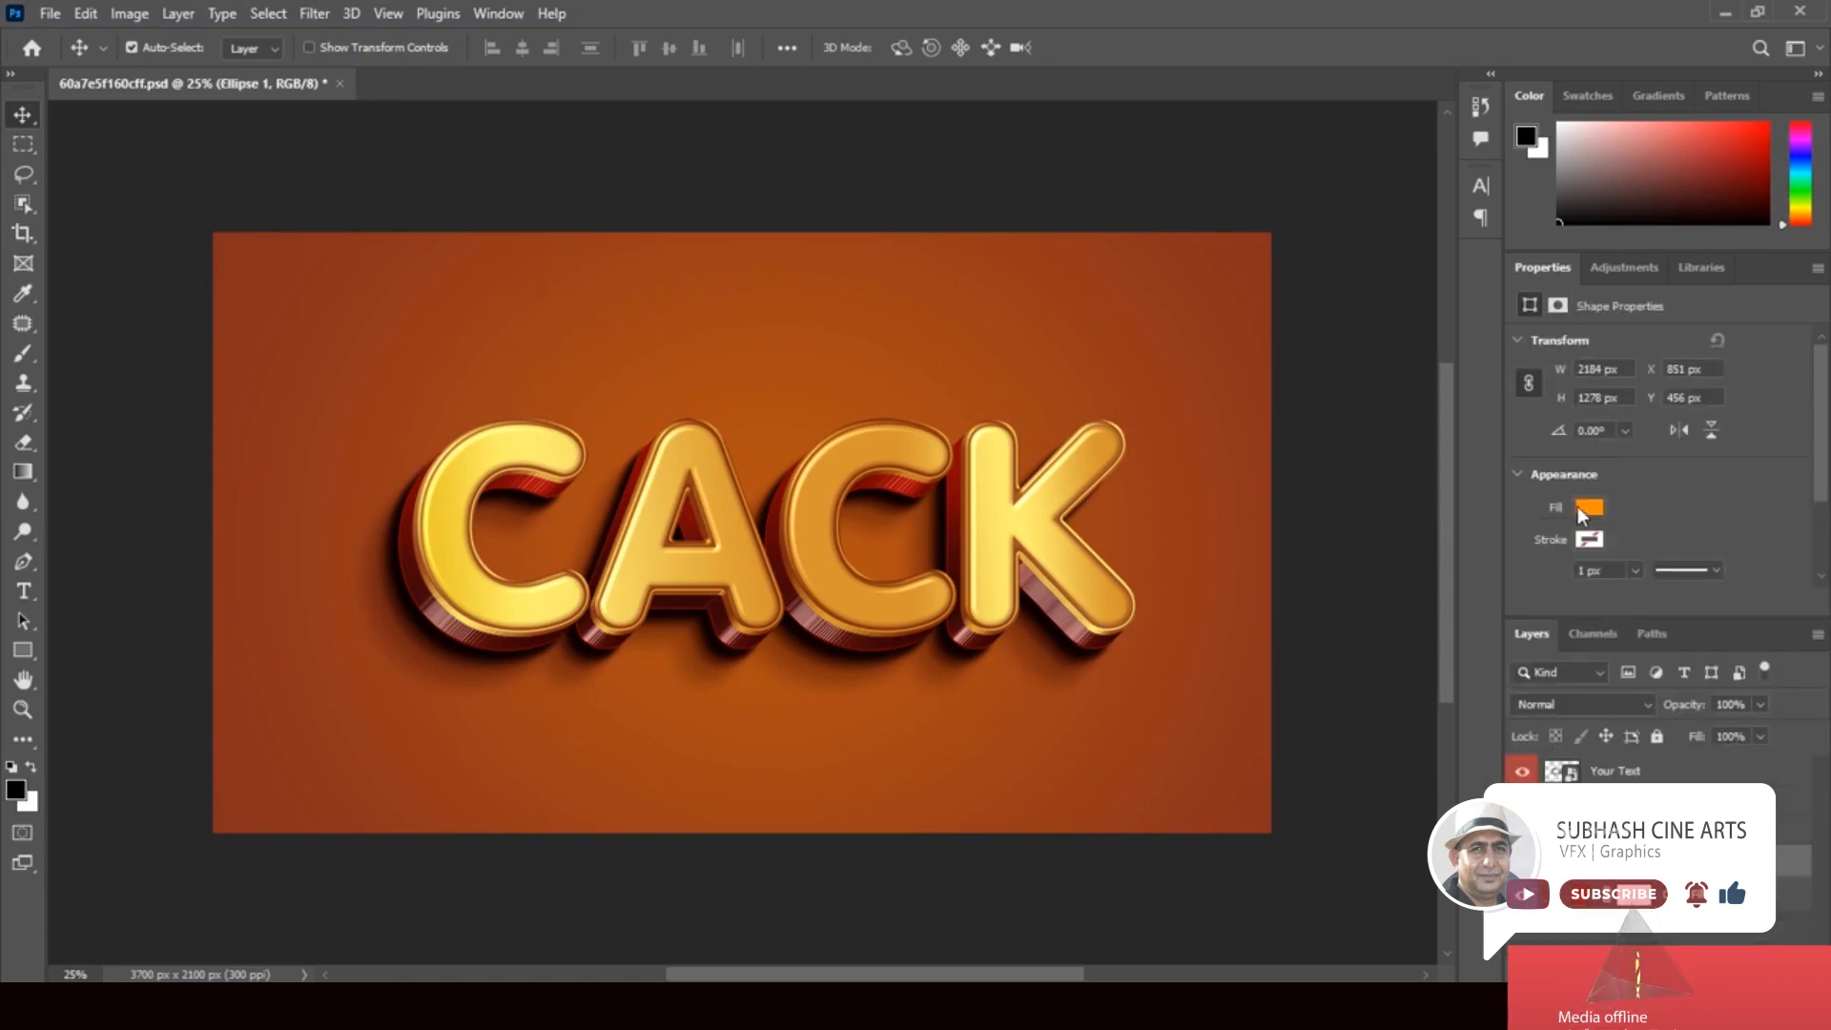
{"action": "left_click", "coordinate": [1586, 508]}
{"action": "left_click", "coordinate": [1578, 628]}
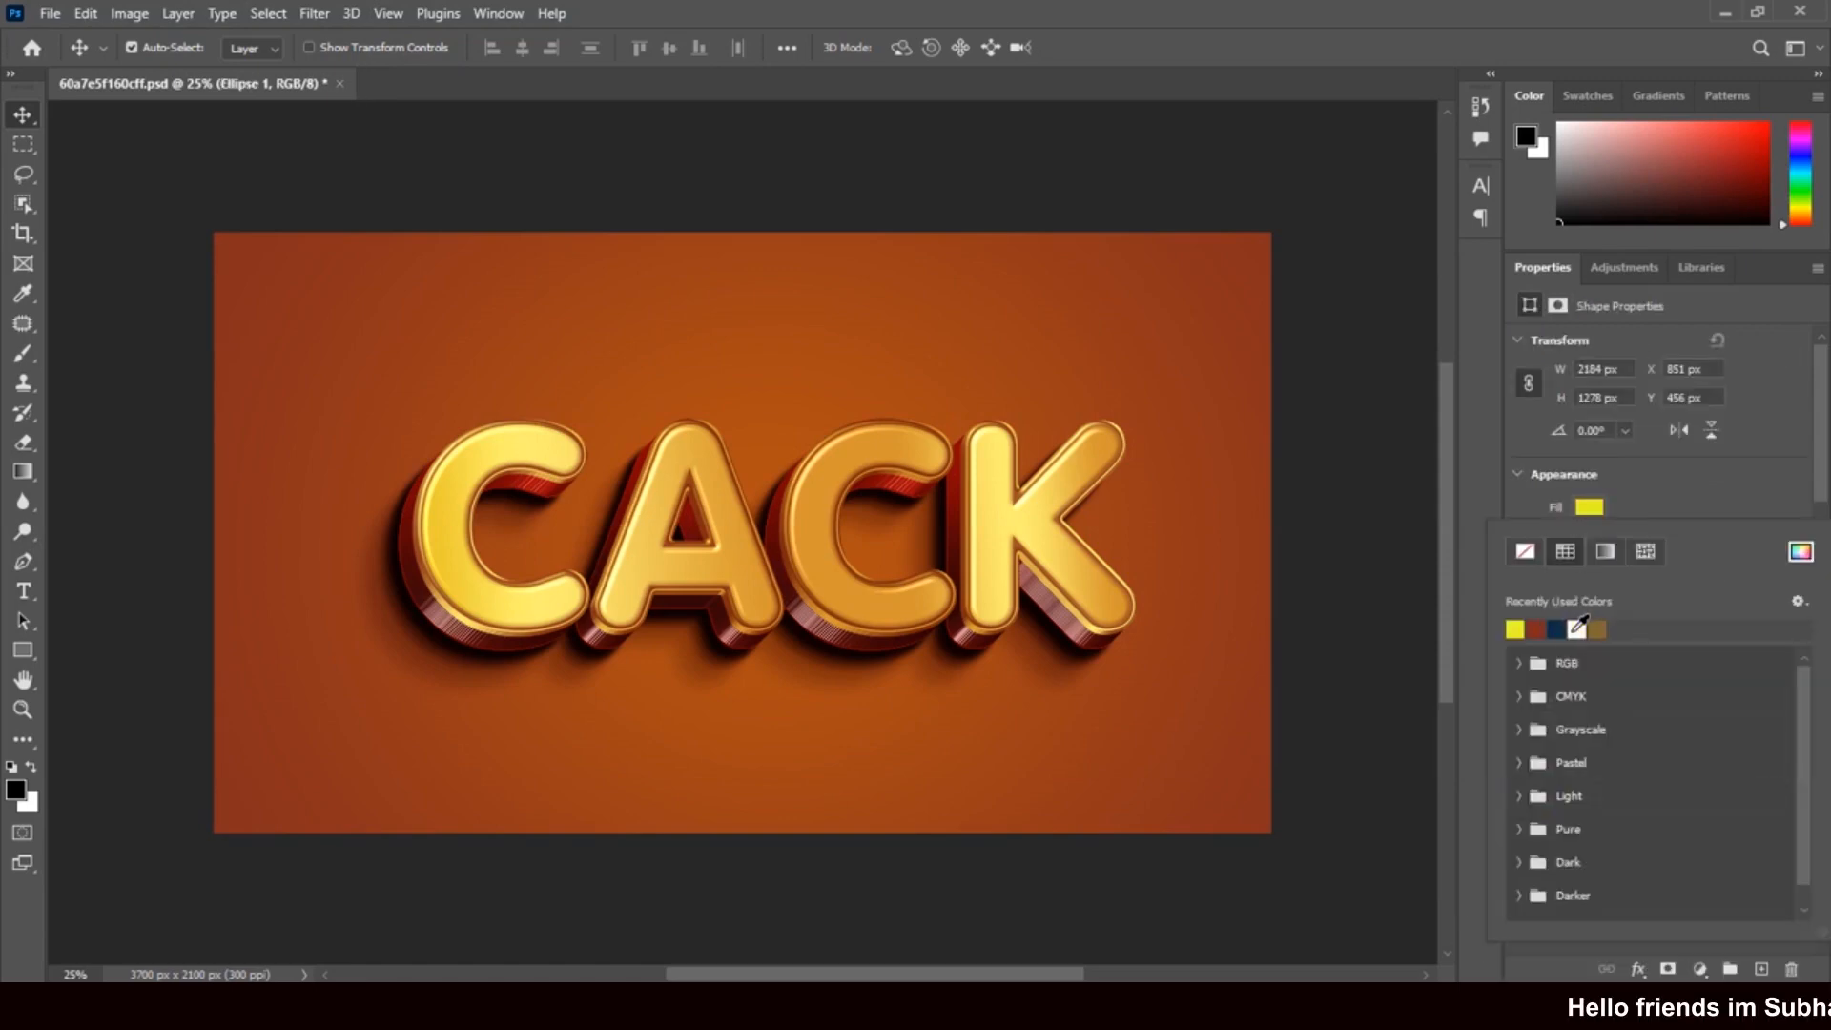